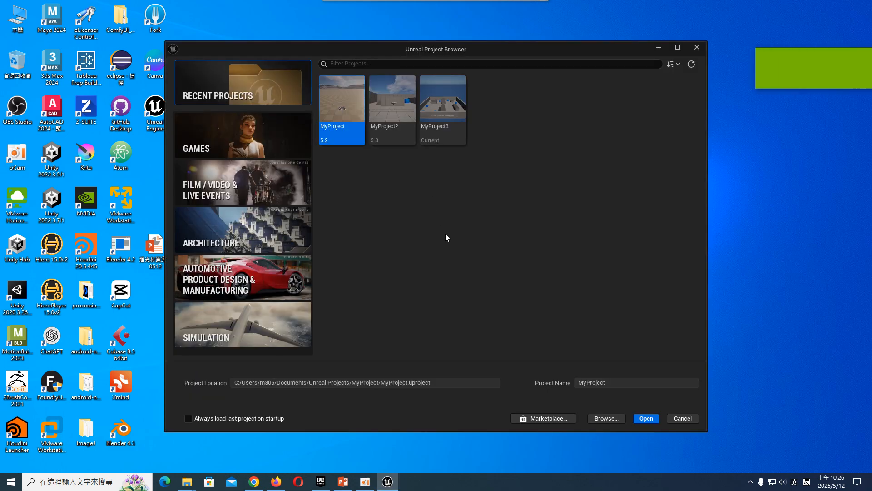
- Create a game project from the Third Person template, named MyClass_FInal
left_click(271, 137)
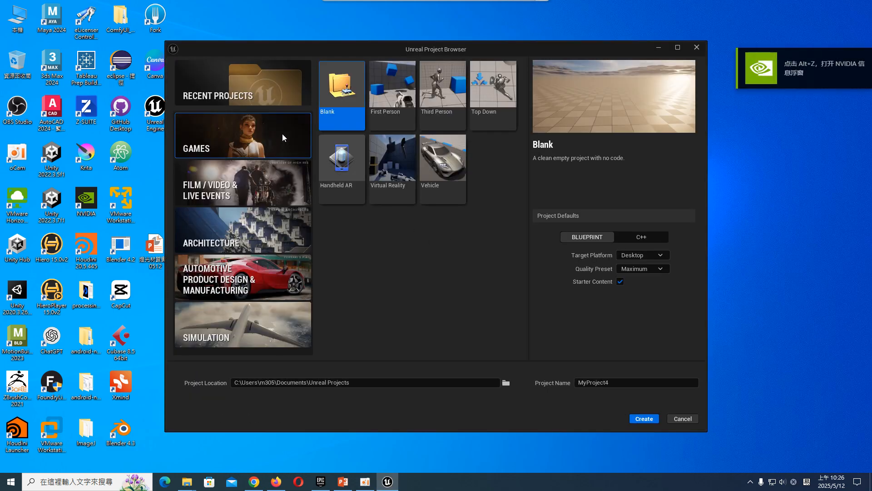
left_click(458, 84)
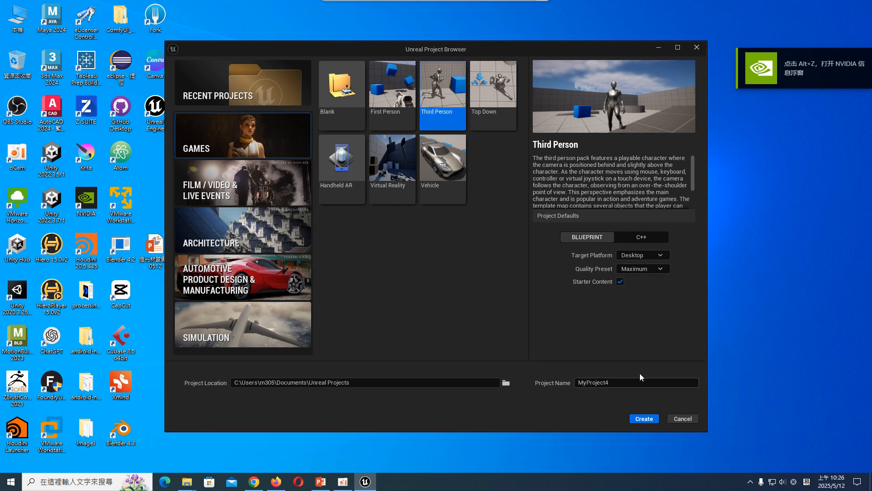
left_click_drag(609, 383, 587, 383)
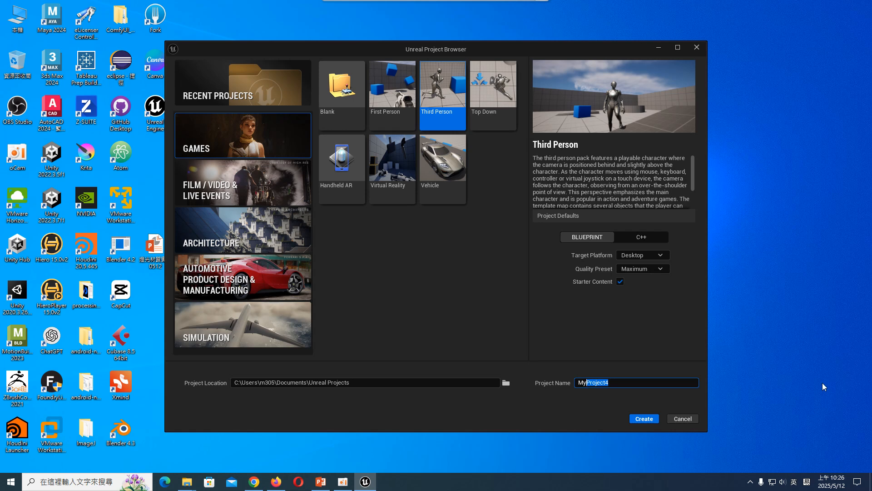
type("Class_FInal")
left_click(643, 420)
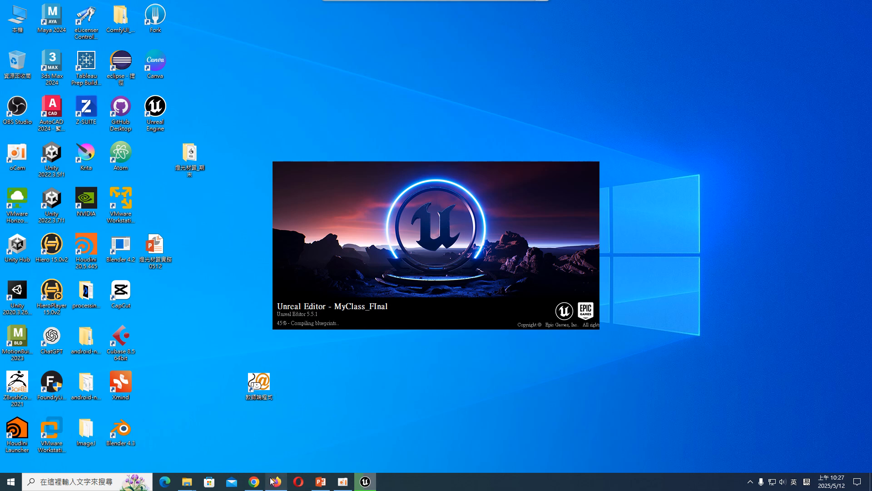
- Close the oCam History page in Chrome and look at the skull model's Sketchfab page in Firefox
left_click(254, 481)
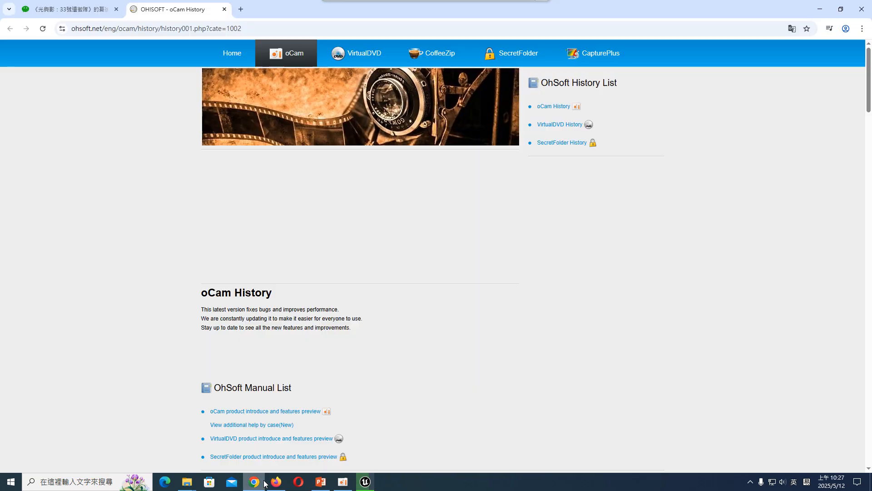
left_click(224, 9)
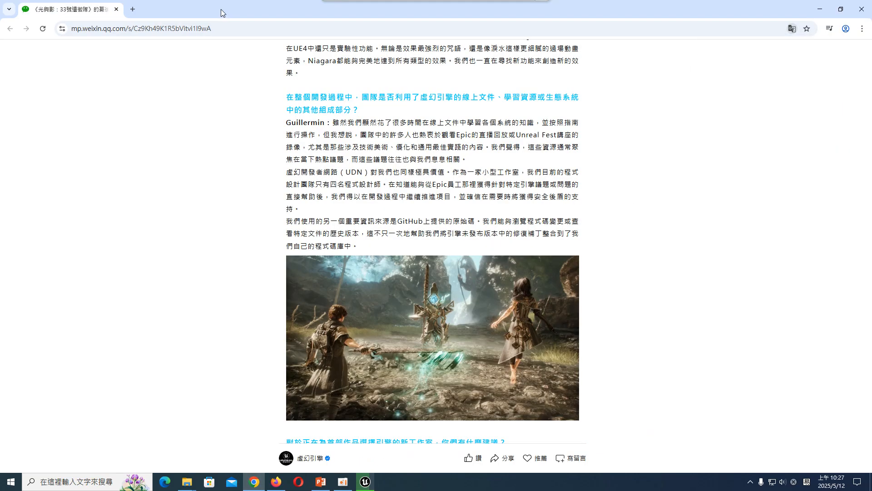
left_click(275, 481)
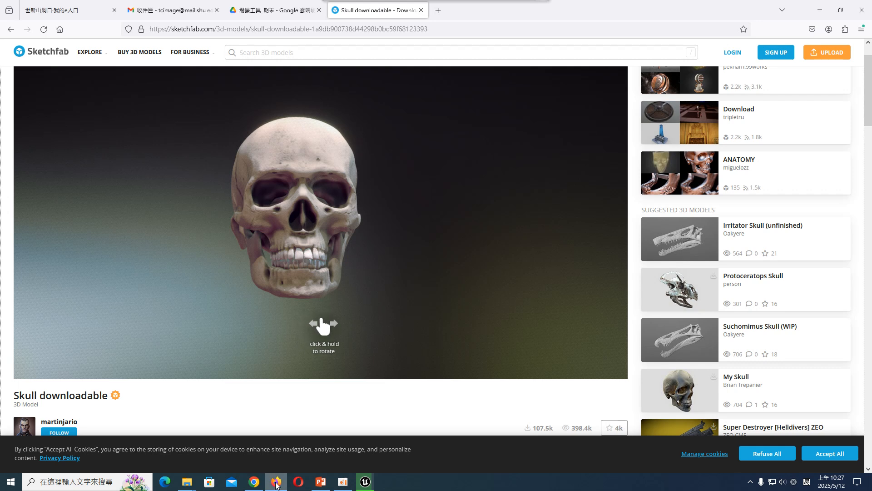
left_click(861, 30)
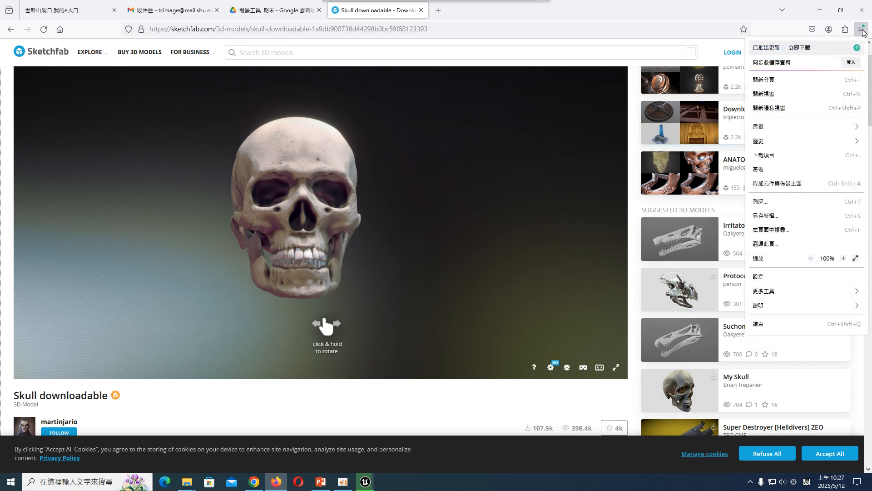
left_click(820, 10)
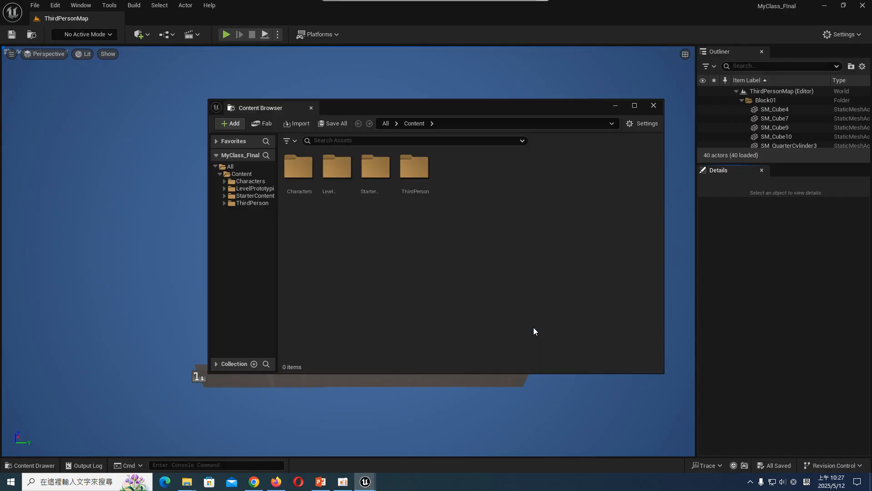
- Create a new level from the Basic template
left_click(252, 168)
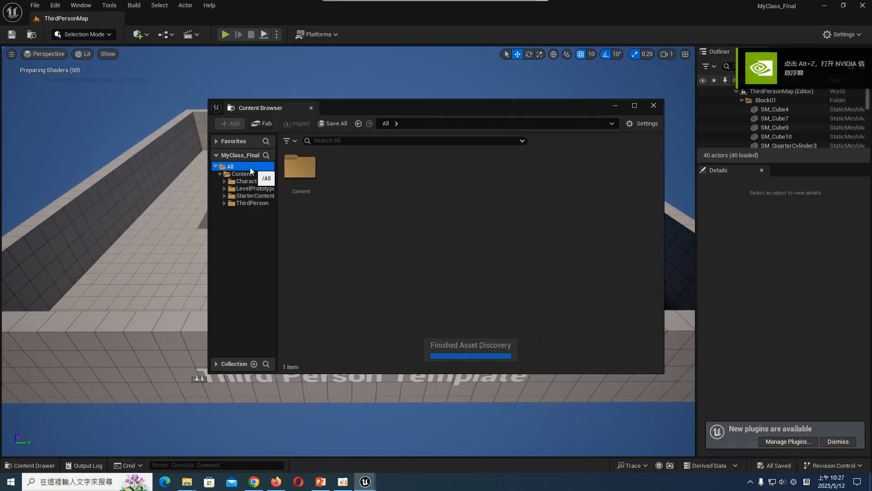
left_click(35, 5)
left_click(68, 41)
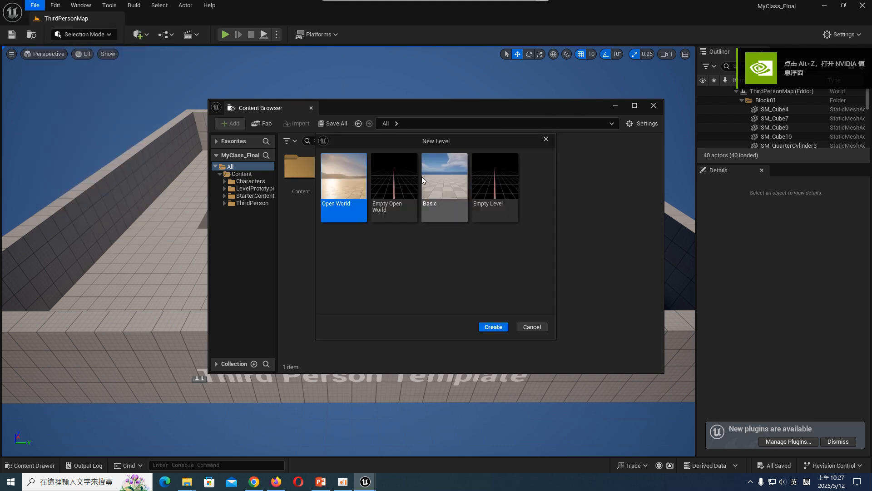
left_click(444, 173)
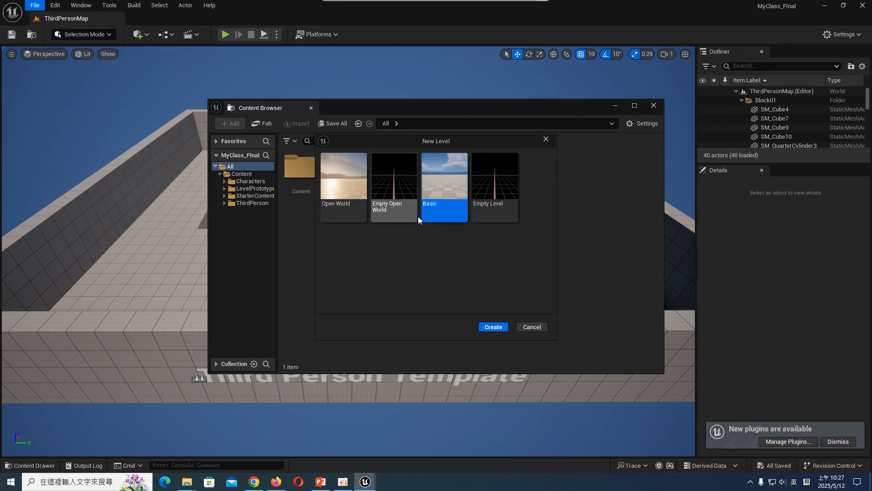
left_click(481, 180)
left_click(448, 175)
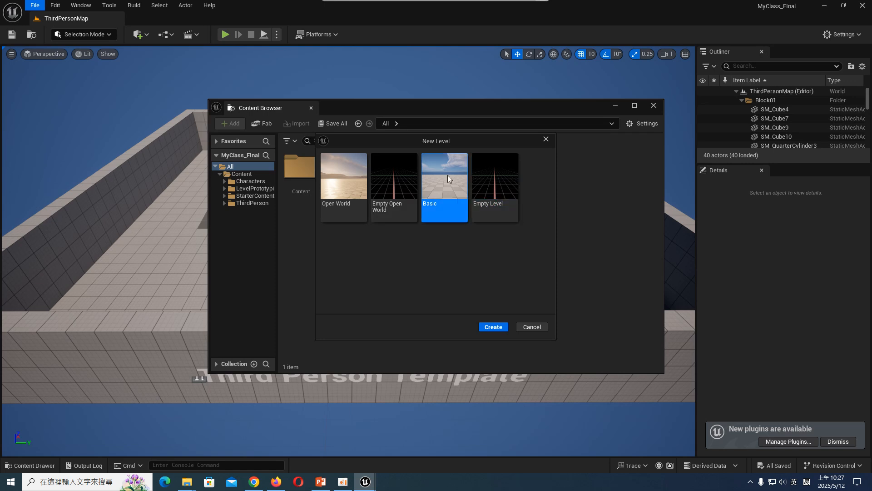
left_click(495, 169)
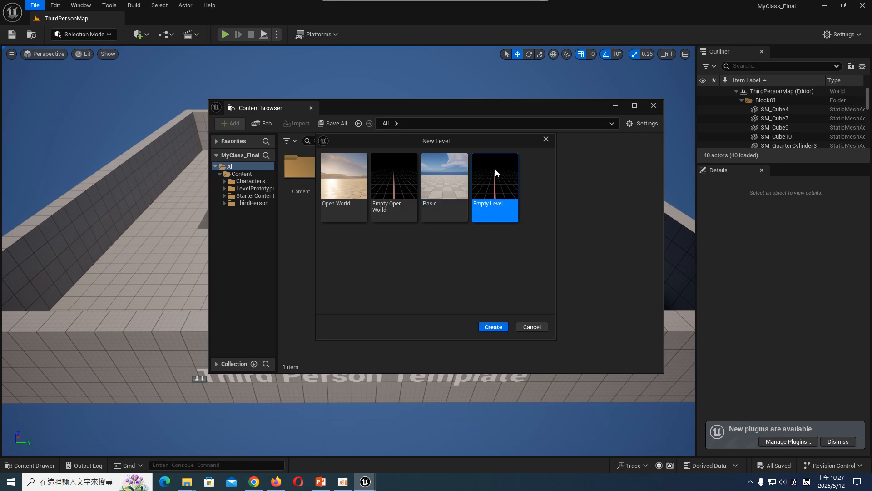
left_click(454, 174)
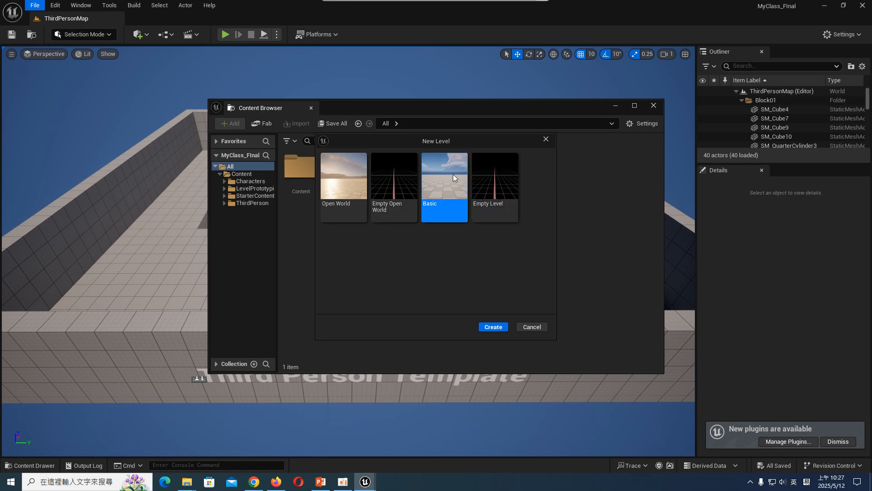
left_click(500, 327)
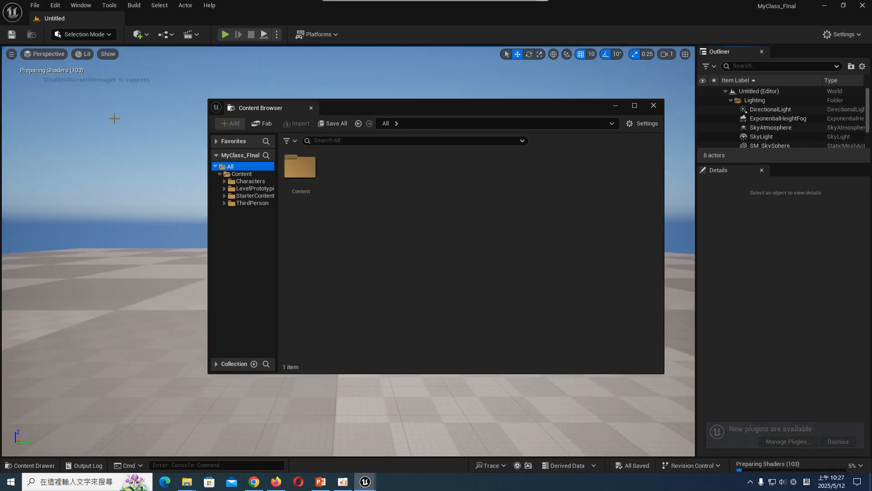
- Save the new level in the Content folder under the name Final
left_click(11, 35)
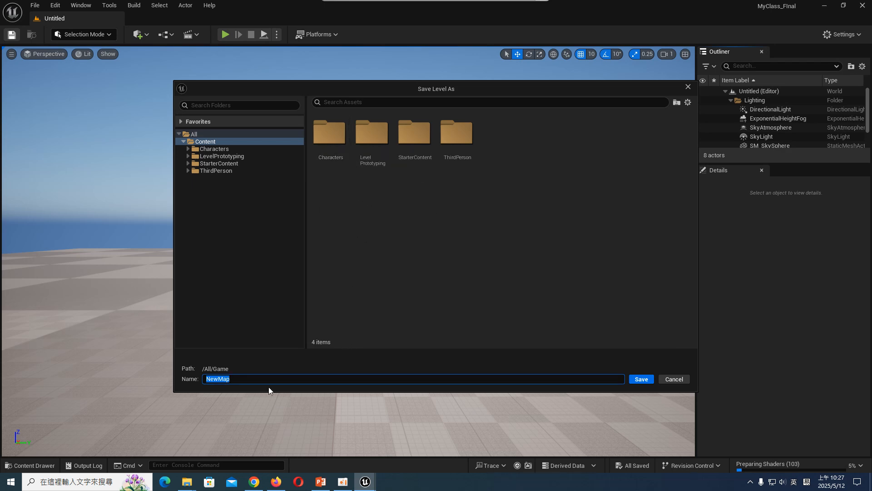
type("Final")
key("Return")
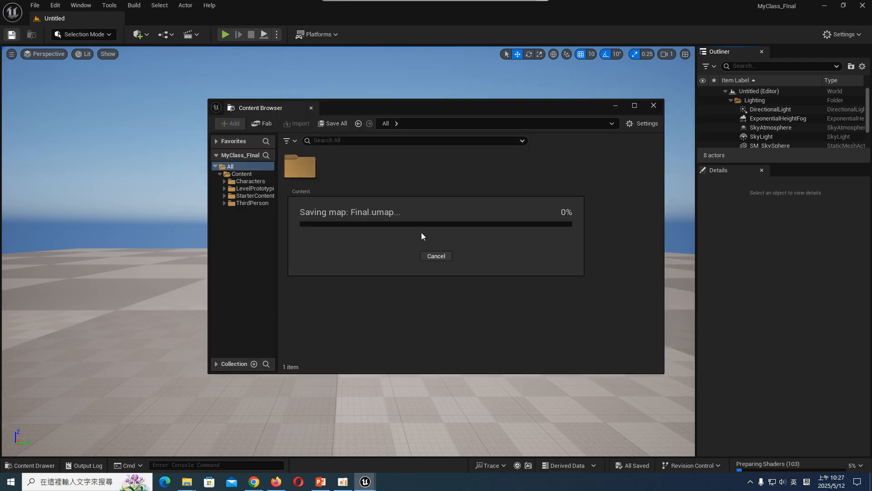
- Set both the editor startup map and the game default map to Final in the project settings
left_click(55, 5)
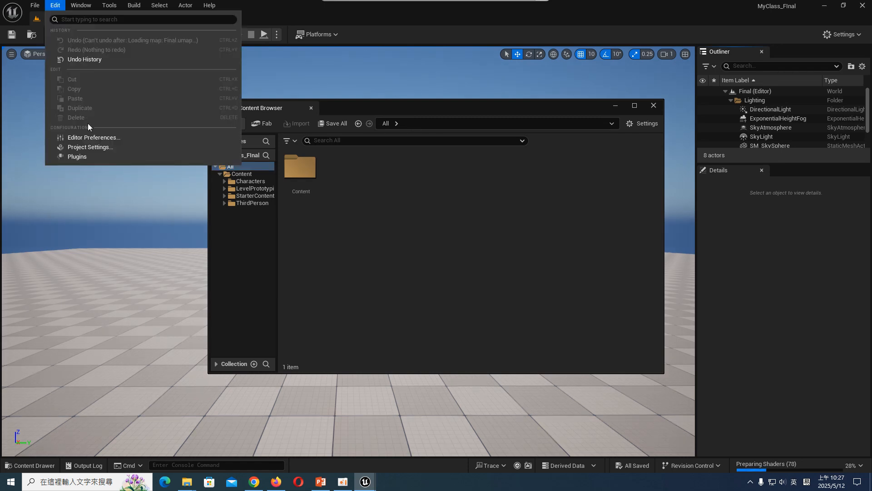
left_click(89, 149)
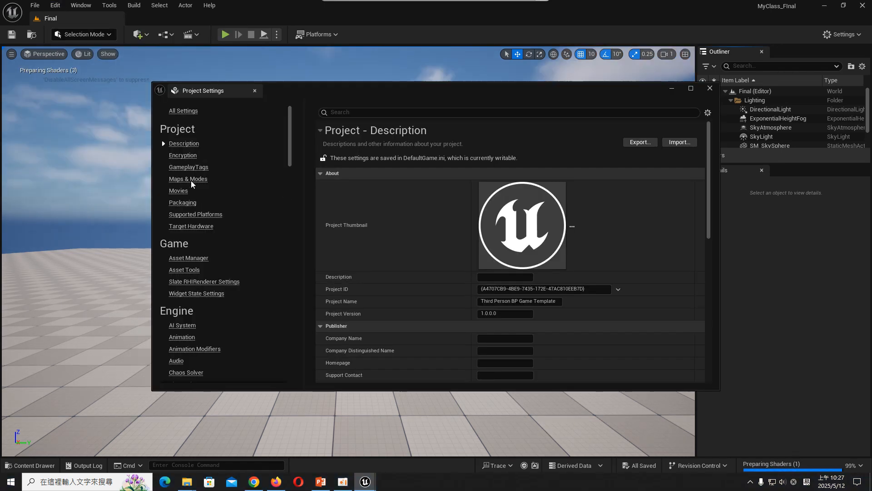
left_click(188, 179)
left_click(542, 236)
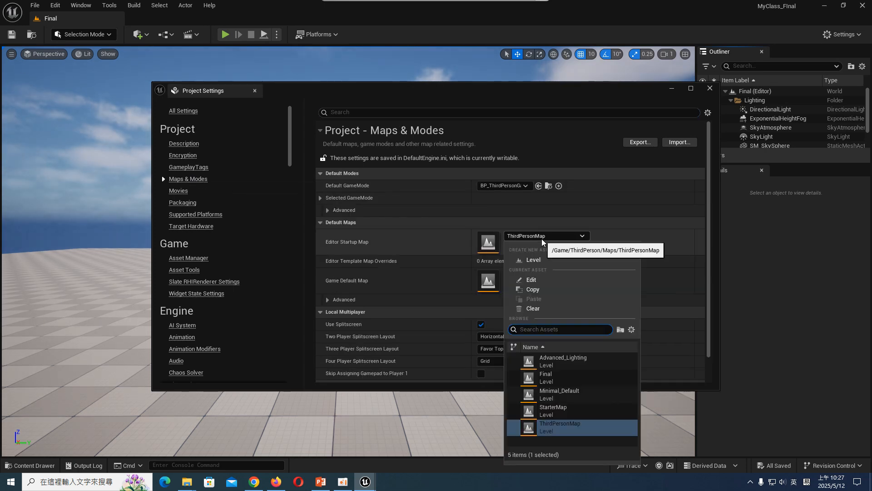
left_click(546, 377)
left_click(559, 275)
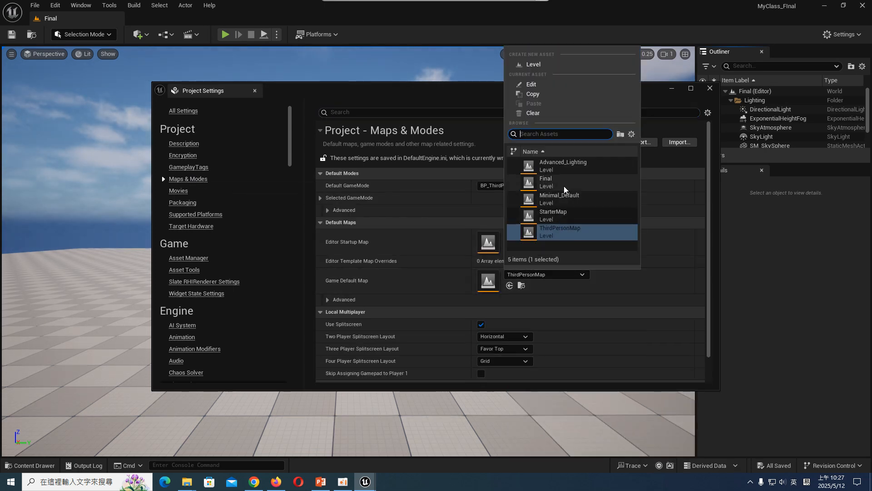
left_click(546, 182)
left_click(255, 90)
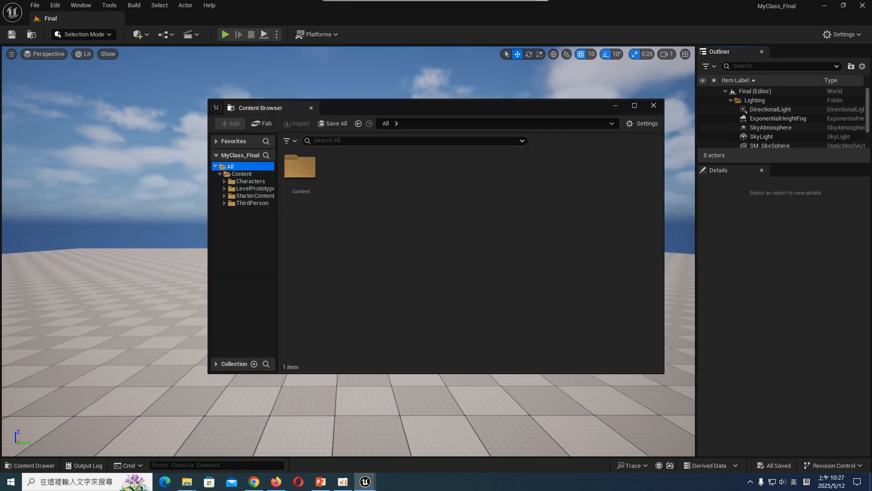
- Close the floating Content Browser and select the floor in the level
left_click(659, 108)
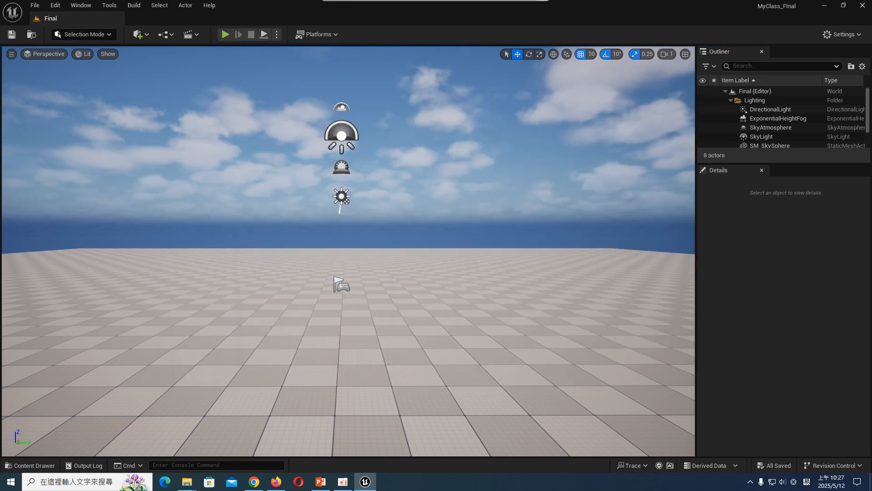
left_click(337, 257)
scroll(337, 256, "down", 10)
scroll(346, 256, "up", 10)
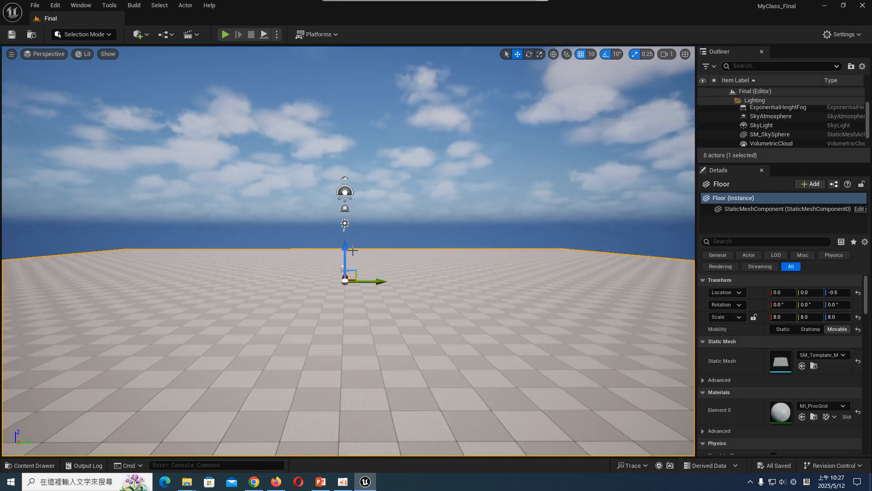
scroll(352, 247, "up", 4)
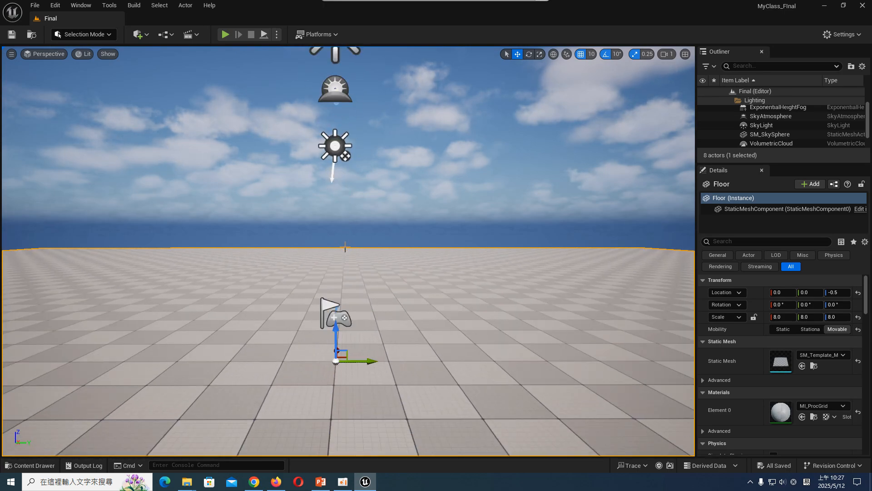
- Switch to File Explorer and open the skull_downloadable folder to look at its files
mouse_move(186, 482)
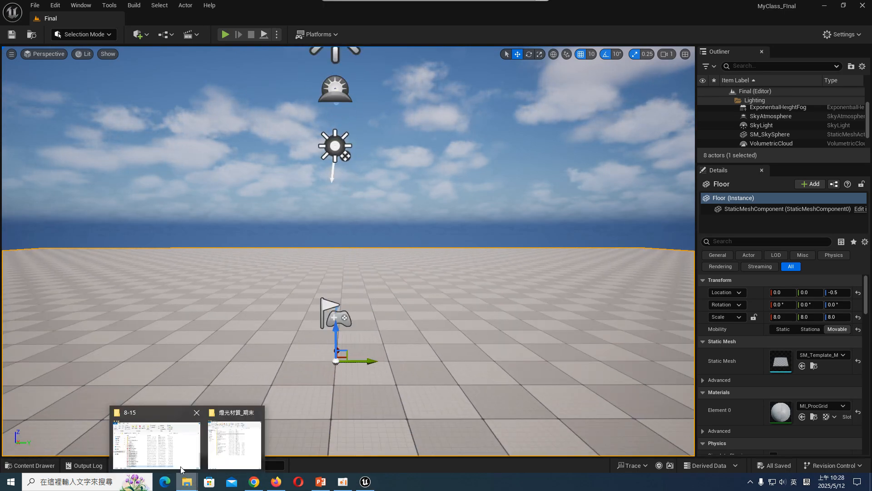
left_click(242, 445)
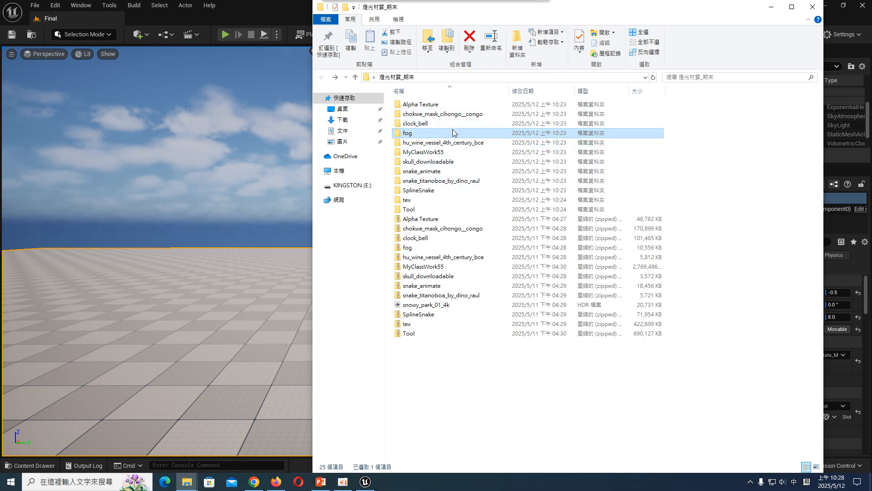
double_click(443, 161)
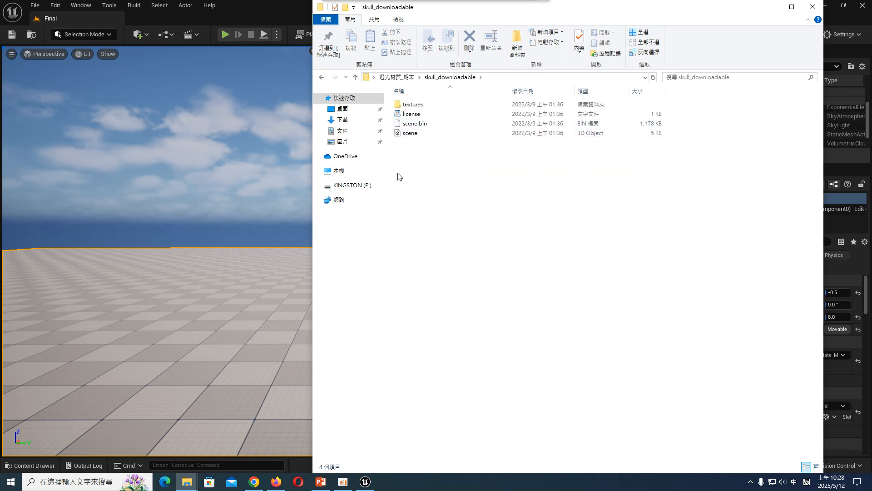
- Start a content import and create a folder named SM_Final_Scene under Content as its destination
left_click(139, 34)
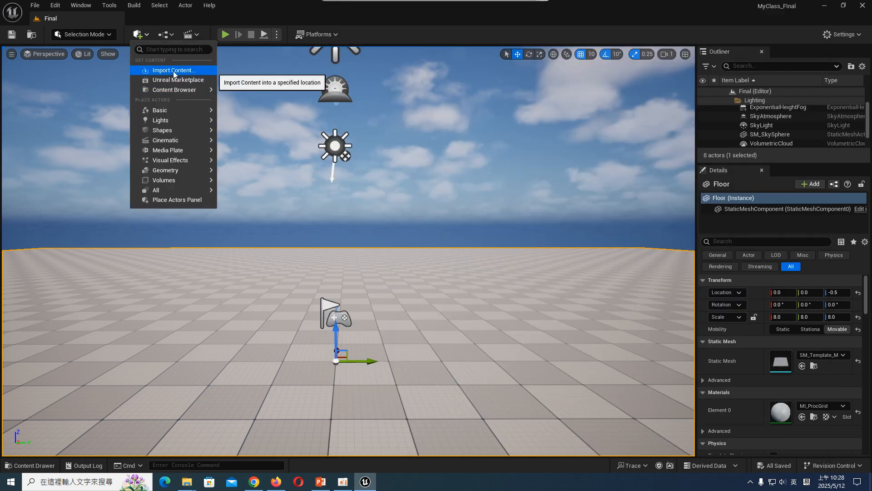
left_click(175, 71)
right_click(383, 181)
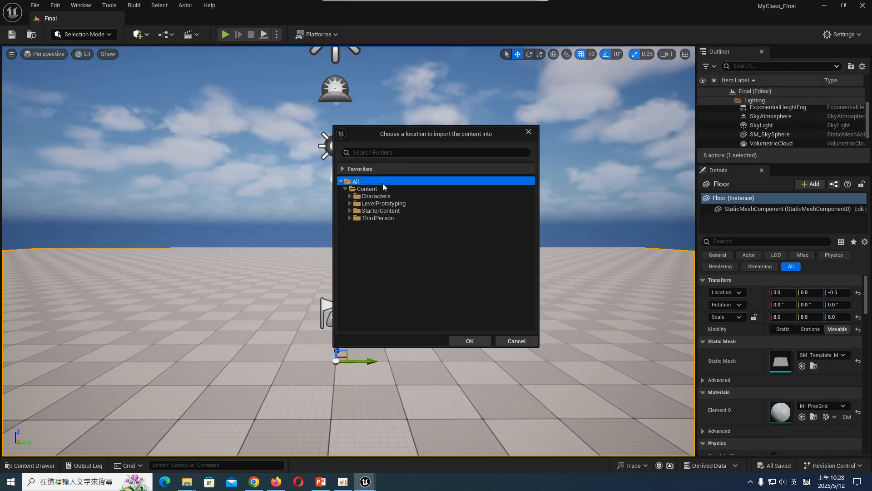
left_click(368, 188)
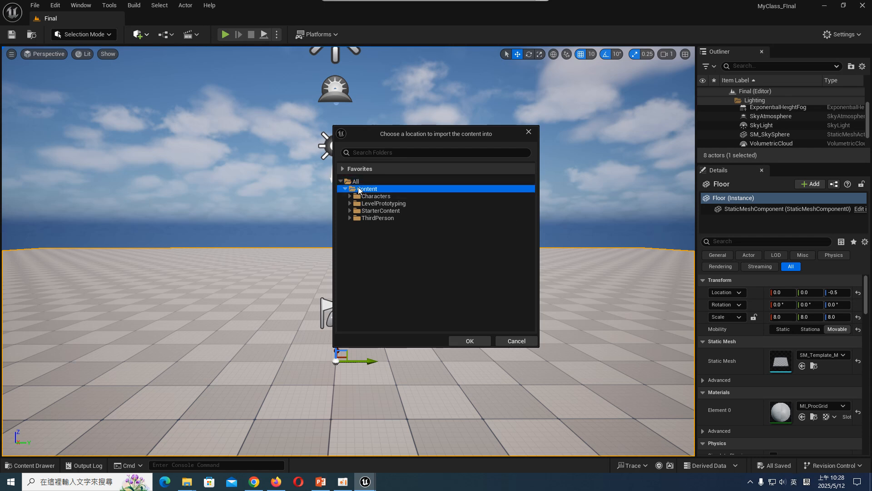
right_click(363, 190)
left_click(393, 198)
type("SM")
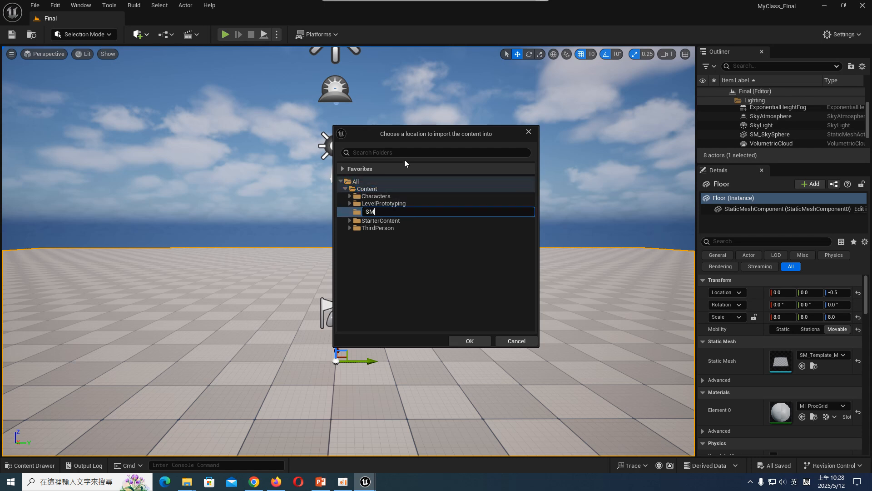
type("_Scen")
key("BackSpace")
key("BackSpace")
key("BackSpace")
key("BackSpace")
type("Final_Scene")
key("Return")
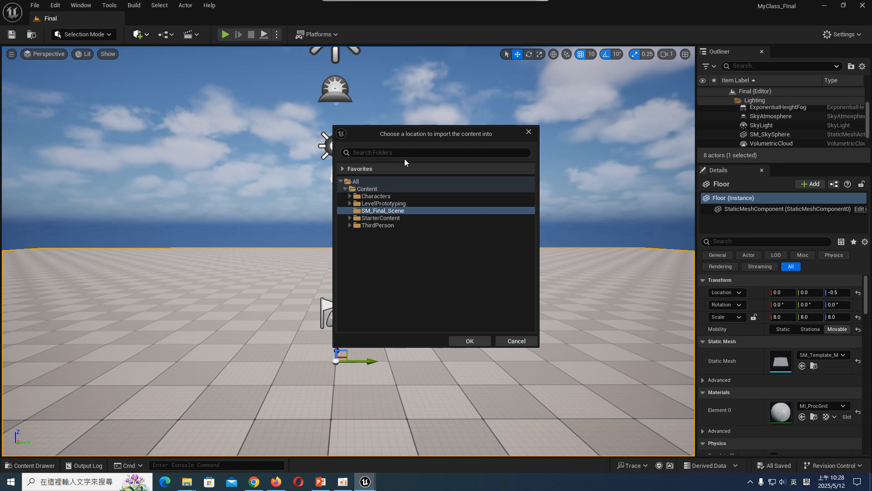
left_click(469, 341)
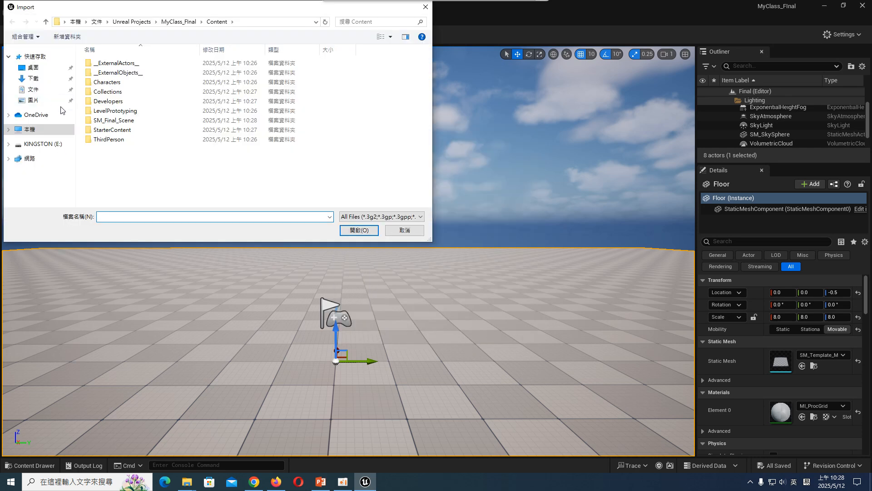
- Import the scene model from the desktop folder 燈光材質_期末/skull_downloadable, keeping the default import settings
left_click(34, 67)
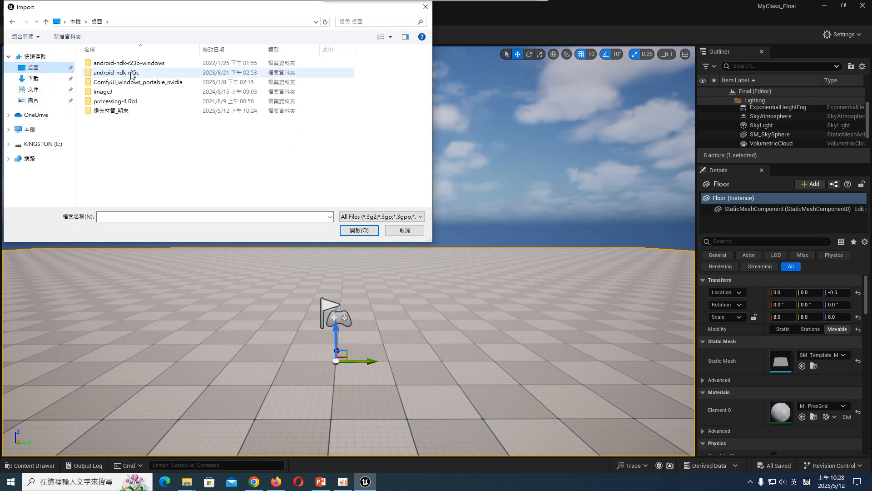
double_click(111, 111)
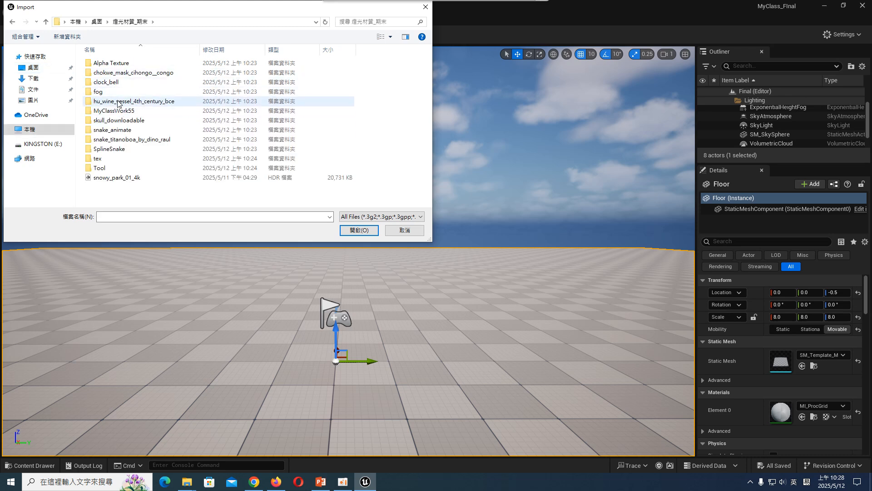
left_click(118, 121)
double_click(117, 122)
double_click(114, 82)
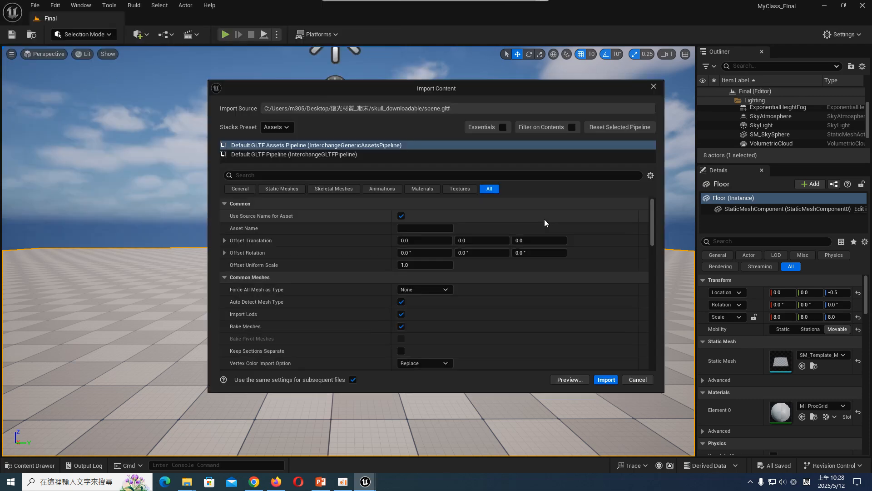
scroll(601, 291, "down", 15)
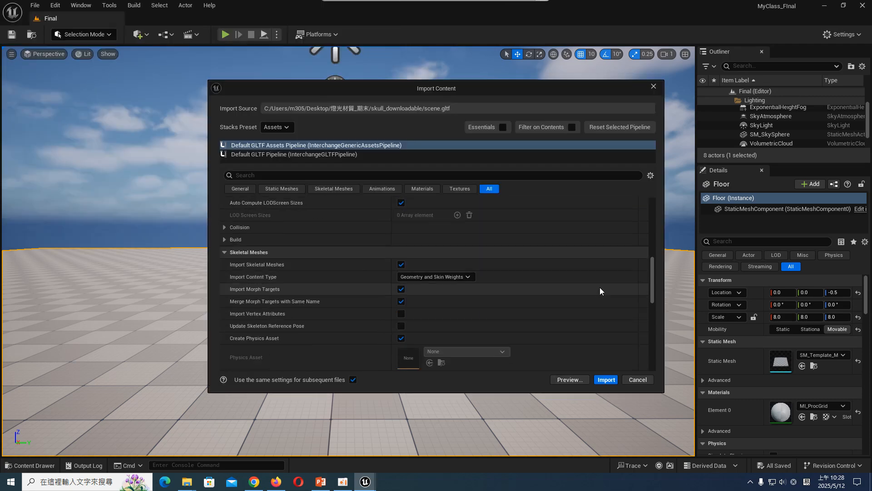
scroll(600, 292, "down", 6)
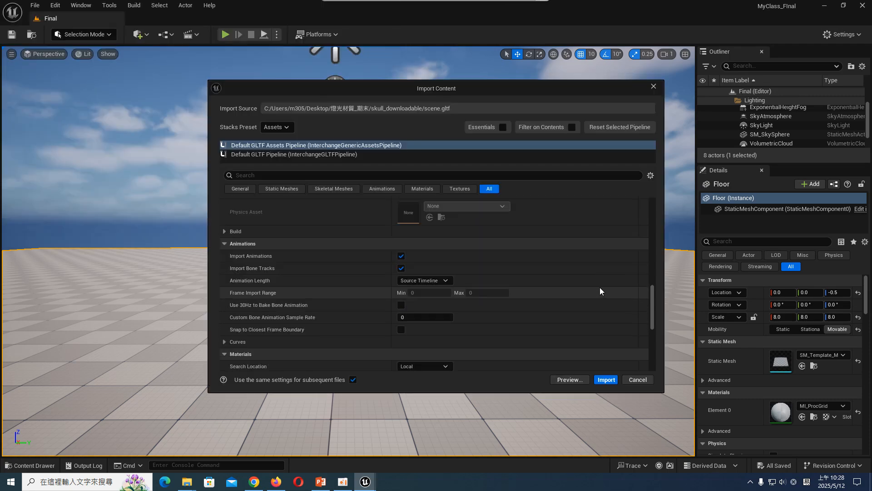
scroll(600, 287, "down", 6)
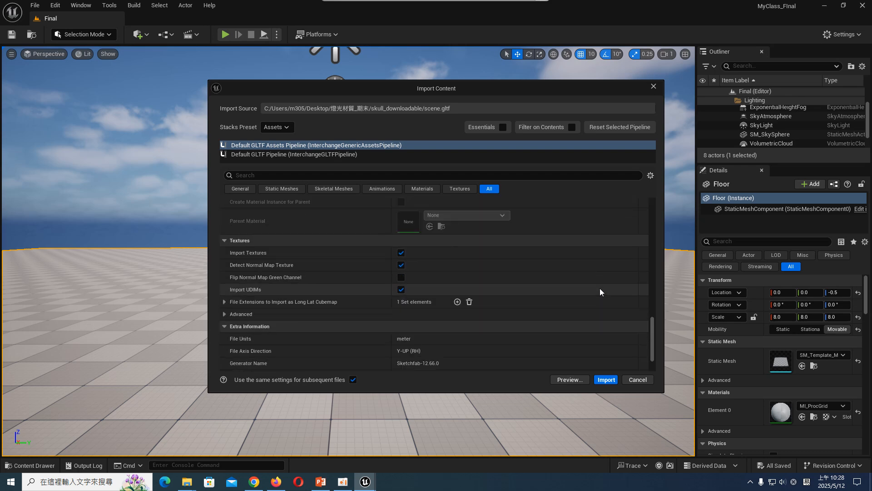
left_click(604, 380)
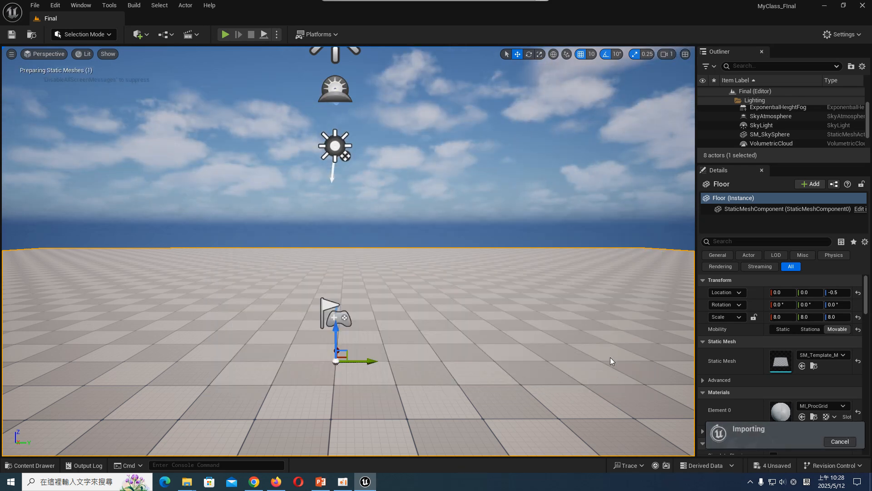
- Place the imported skull static mesh from the SM_Final_Scene folder in the level at the world origin
left_click(33, 465)
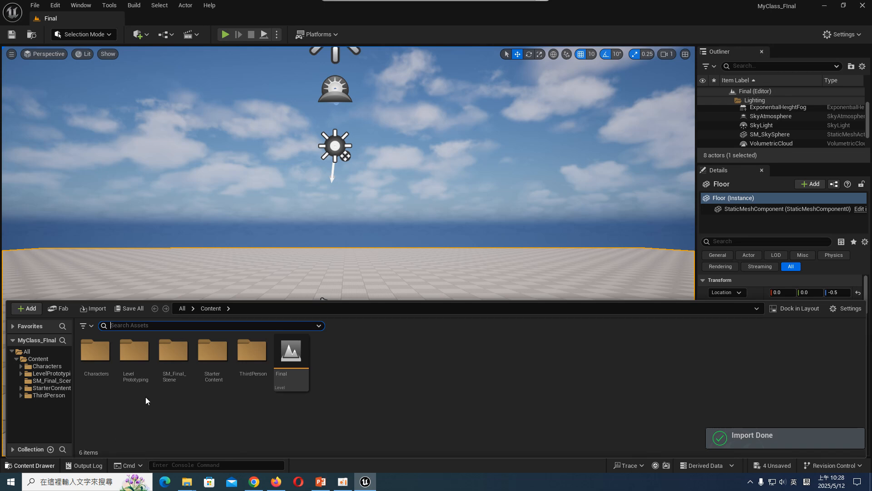
double_click(173, 351)
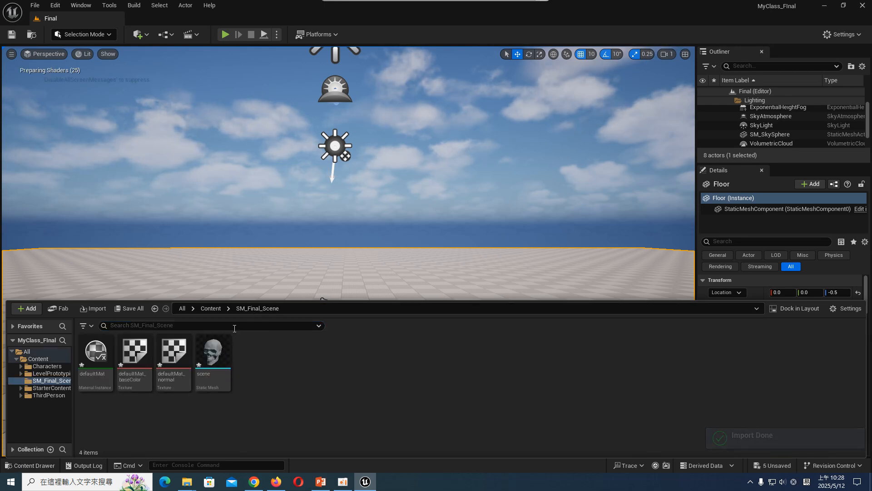
left_click(214, 357)
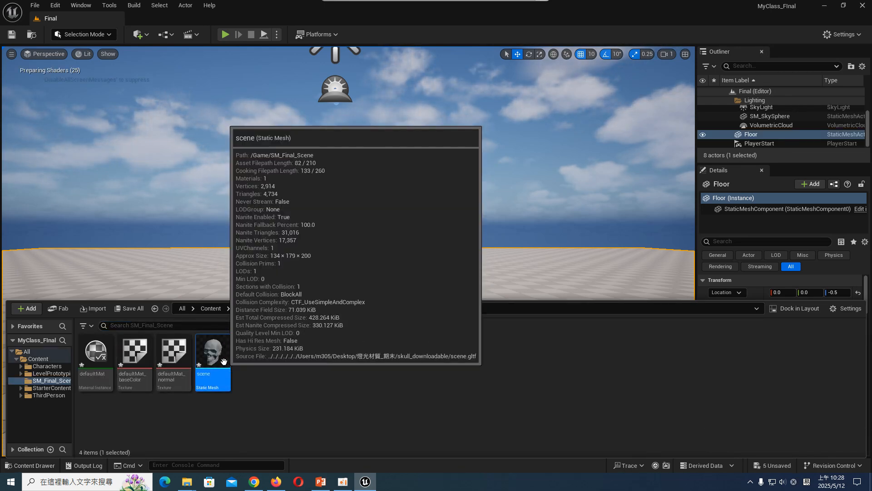
left_click_drag(223, 361, 336, 357)
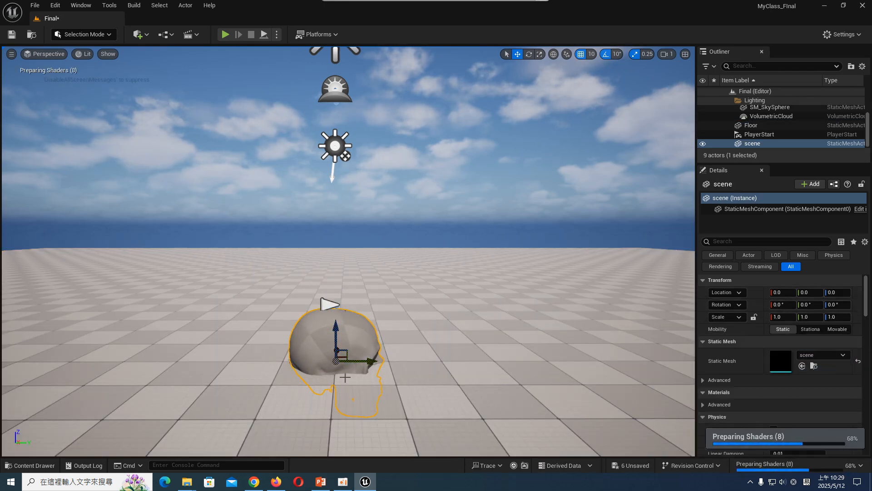
- Raise the skull to a Z location of 110 and rotate it about 90° around the vertical axis
left_click_drag(336, 339, 331, 278)
key("e")
left_click_drag(374, 309, 385, 313)
right_click_drag(437, 269, 391, 272)
key("w")
key("d")
key("q")
key("q")
key("d")
key("e")
key("s")
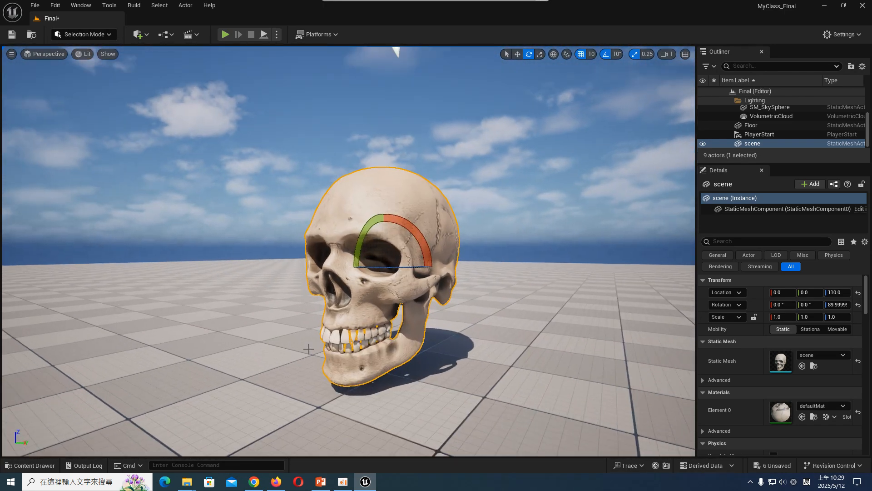
- Save all unsaved assets and the level
left_click(25, 467)
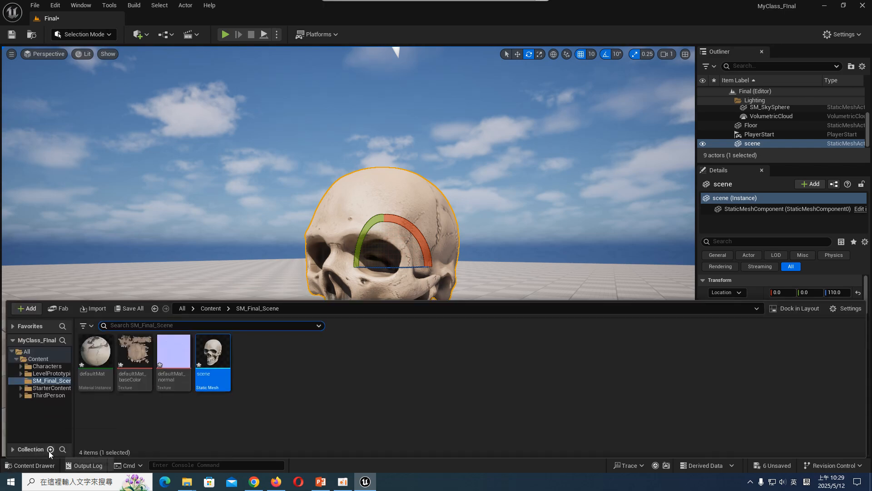
left_click(128, 308)
left_click(522, 344)
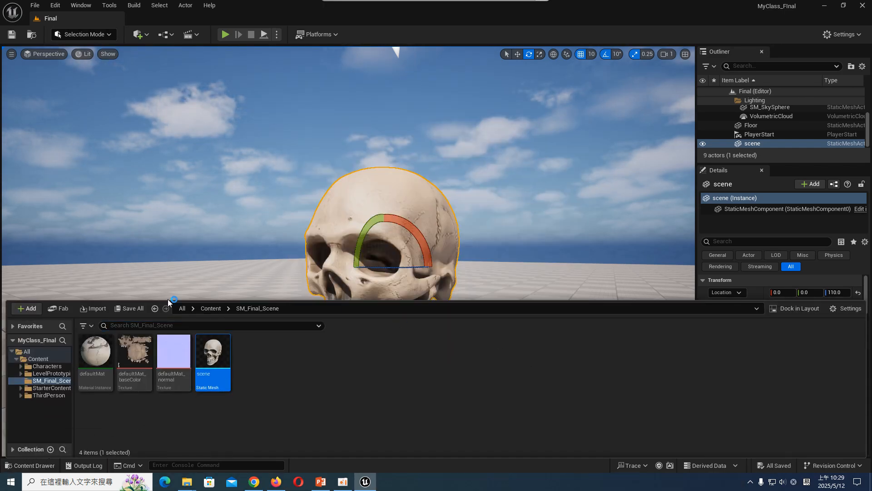
left_click(139, 35)
left_click(178, 64)
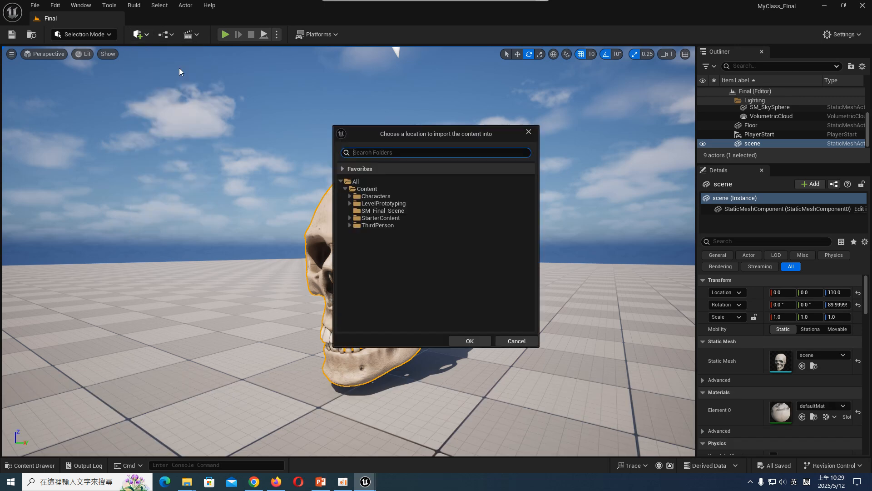
left_click(397, 211)
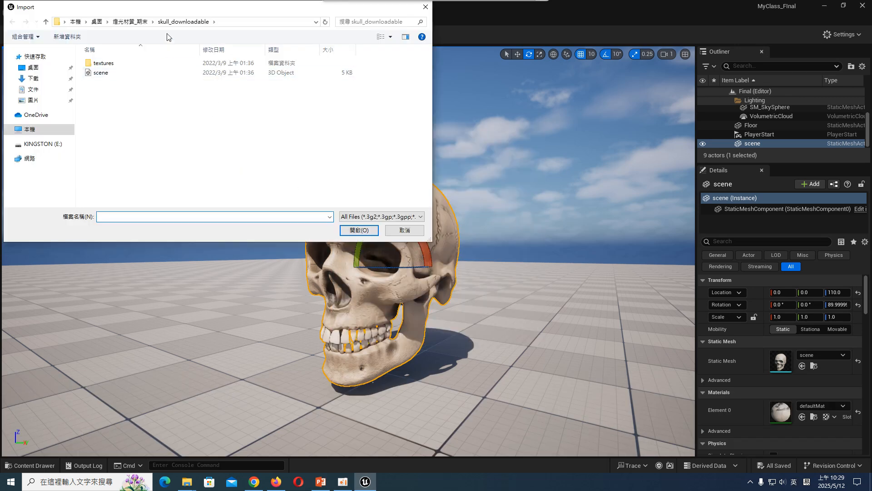
left_click(132, 21)
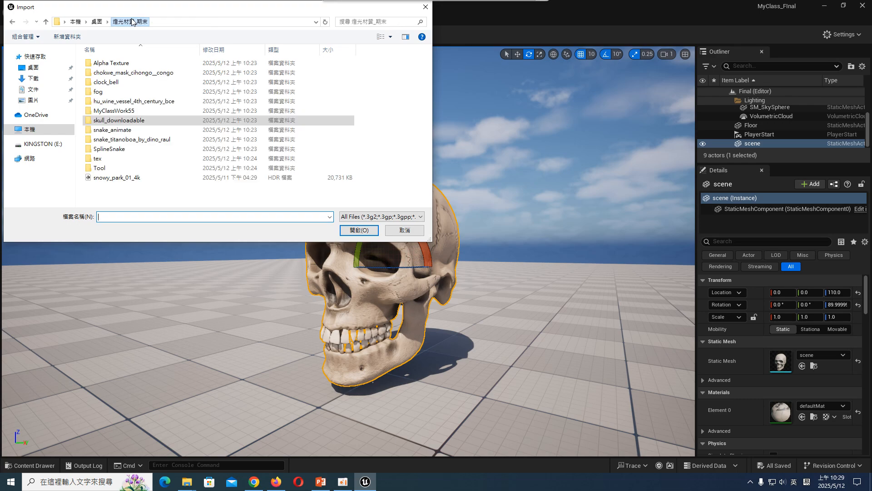
double_click(155, 74)
double_click(132, 73)
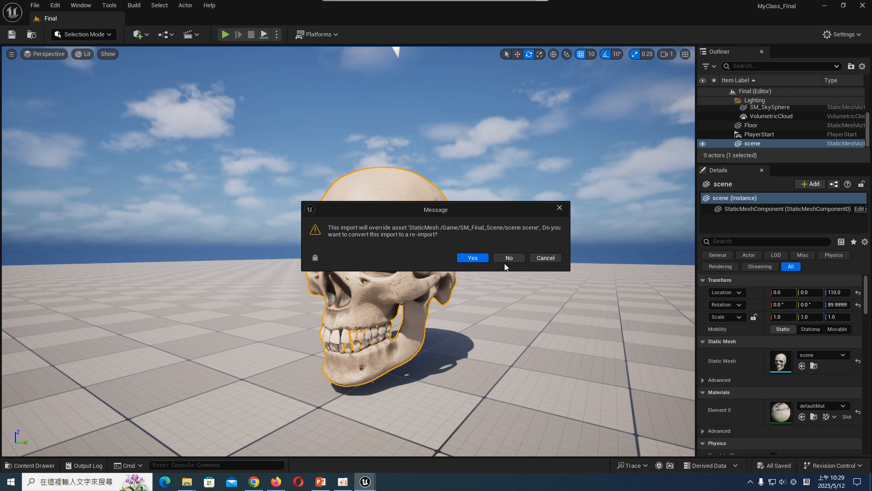
left_click(546, 257)
- Rename the skull's static mesh asset in the SM_Final_Scene folder to SKUll
left_click(37, 466)
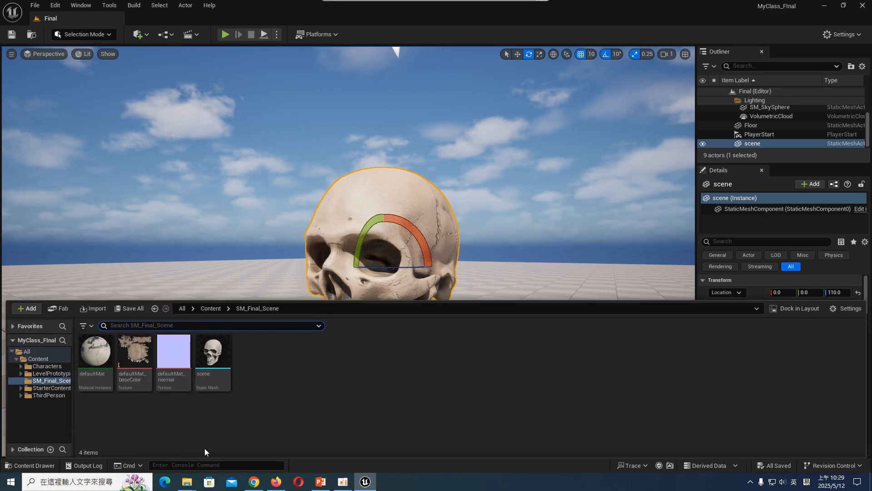
left_click(211, 358)
right_click(211, 361)
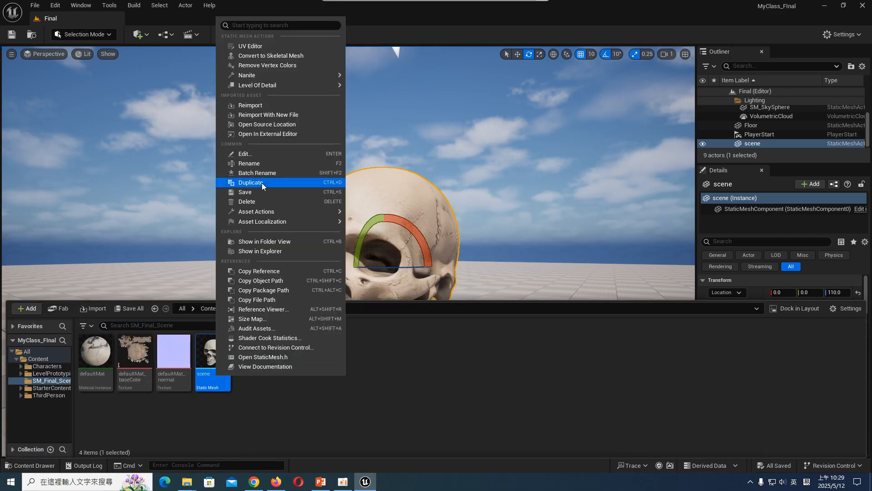
left_click(278, 163)
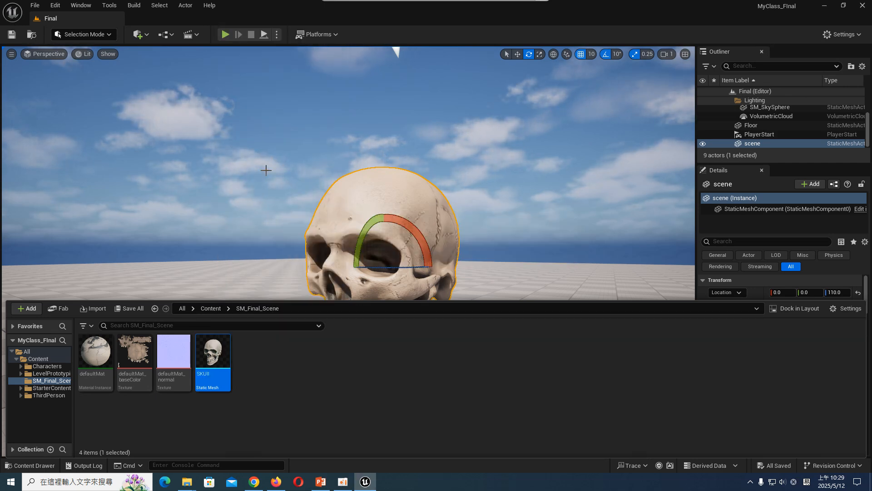
- Import the scene model from the chokwe_mask_cihongo__congo folder into SM_Final_Scene
left_click(90, 312)
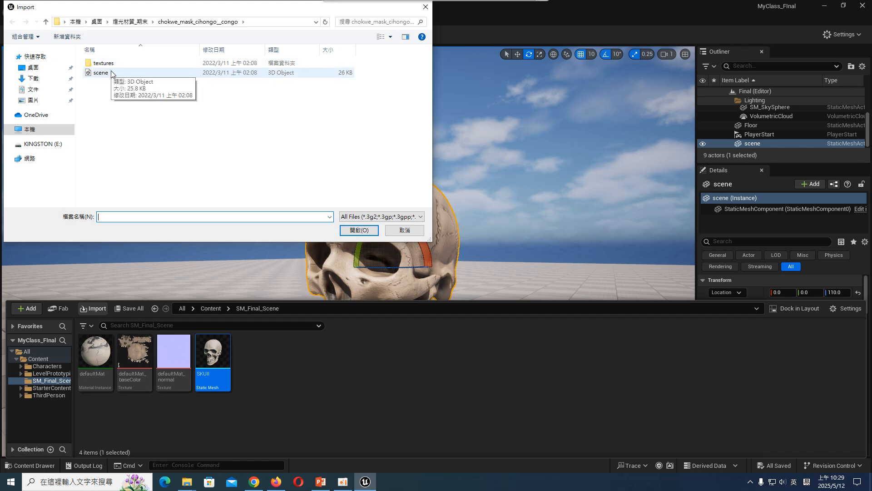
double_click(113, 74)
left_click(605, 377)
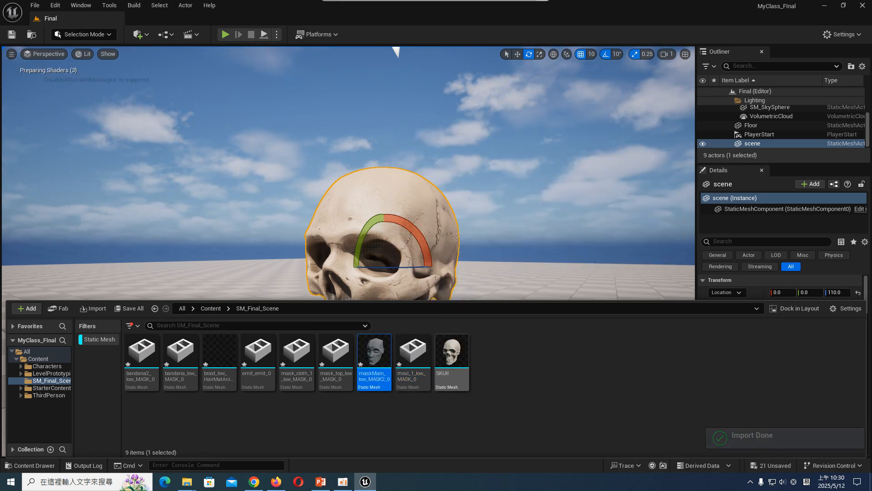
- Select all eight imported mask static meshes, leaving out the skull, and place them together in the level
left_click(374, 357)
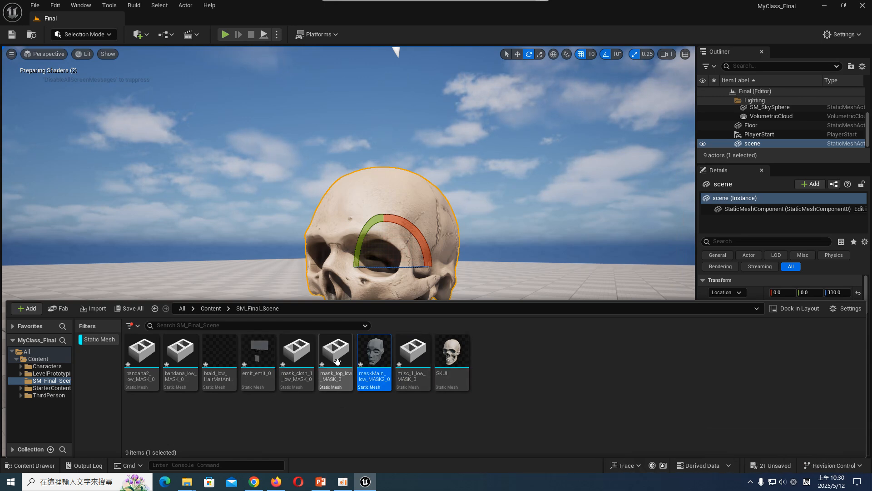
left_click(411, 359)
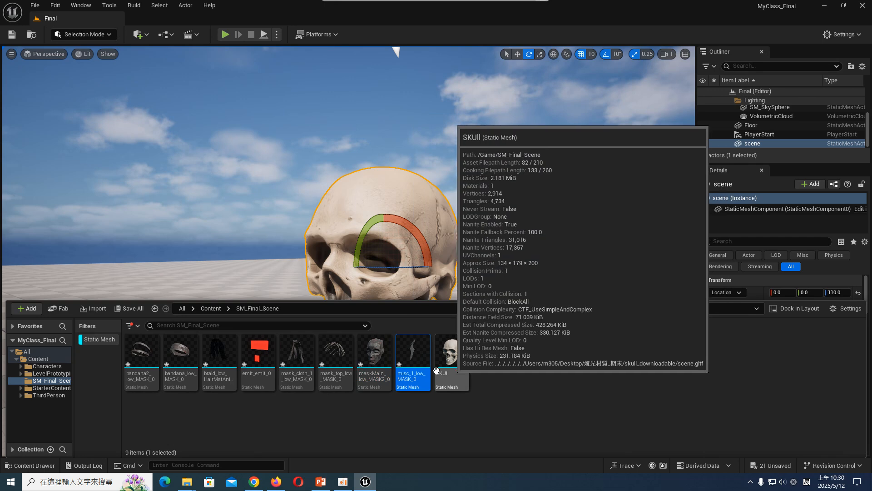
left_click(330, 357, "ctrl")
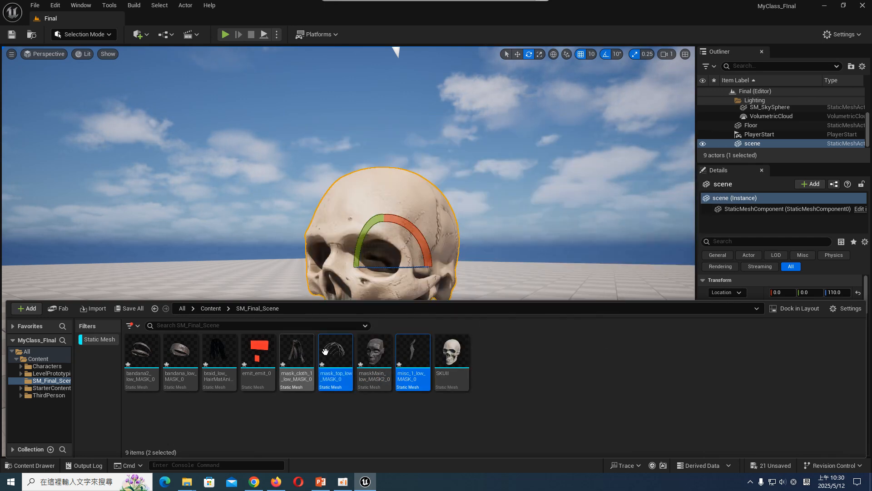
left_click(143, 356, "ctrl")
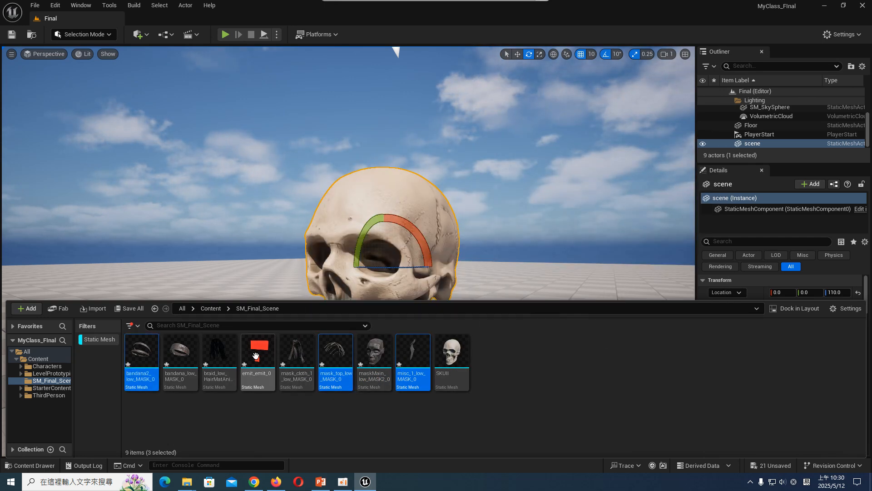
left_click(181, 356, "ctrl")
left_click(257, 357, "ctrl")
left_click(219, 357, "ctrl")
left_click(302, 354, "ctrl")
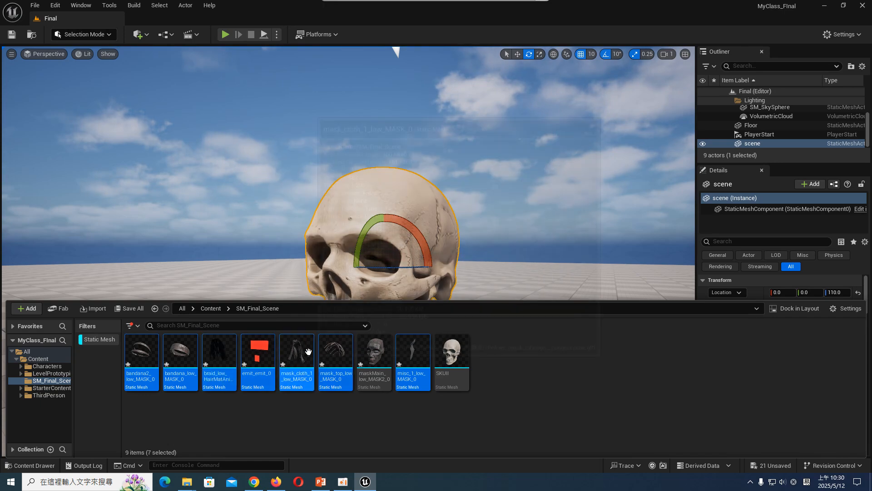
left_click_drag(308, 351, 402, 240)
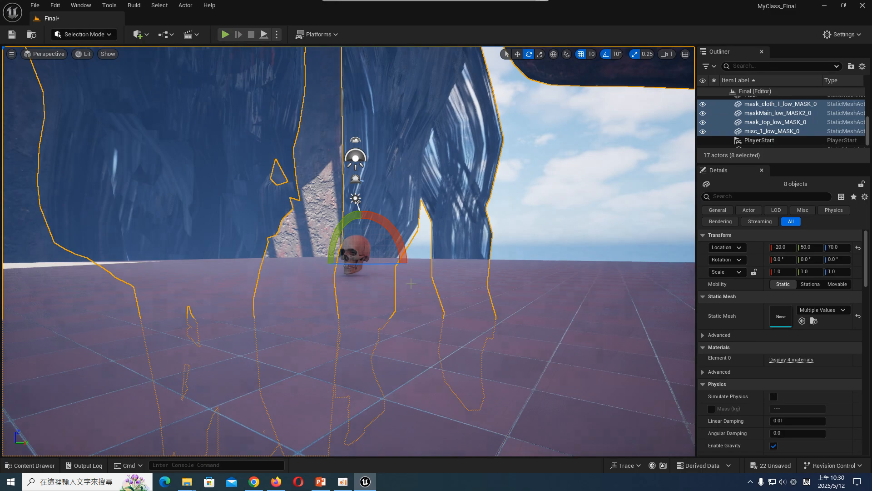
- Group the selected mask mesh actors in the level
right_click(786, 110)
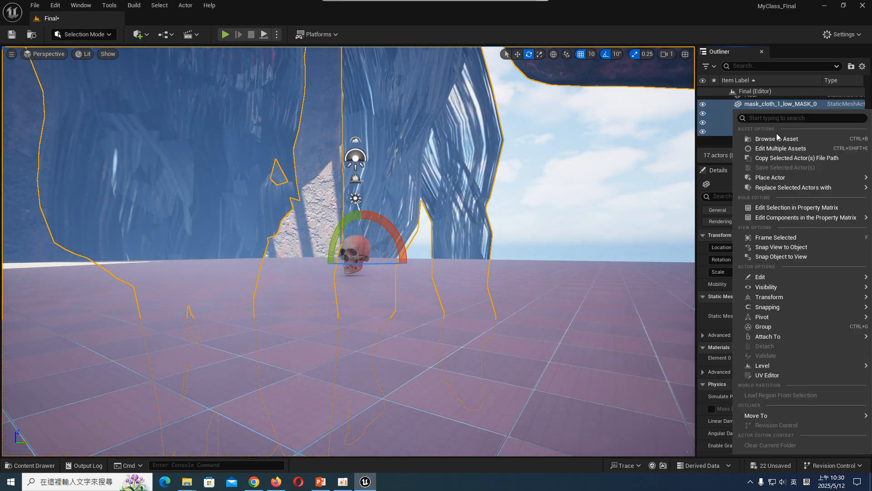
right_click_drag(536, 204, 590, 220)
right_click(806, 116)
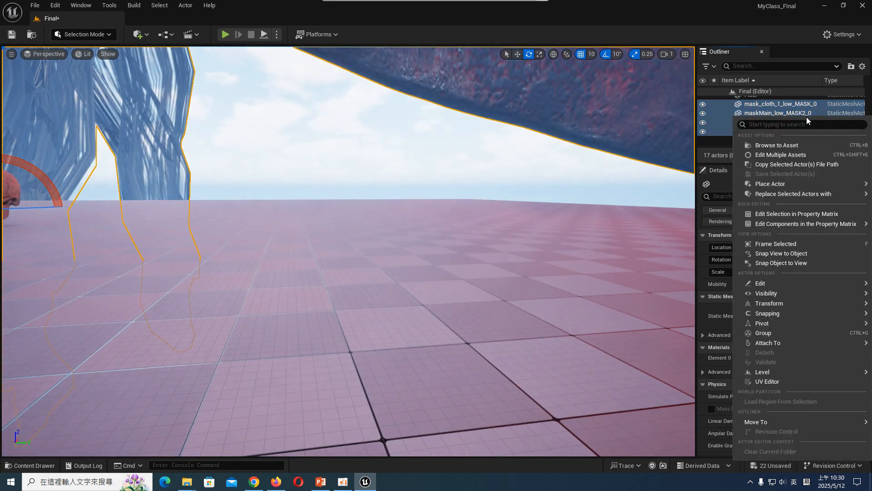
left_click(792, 333)
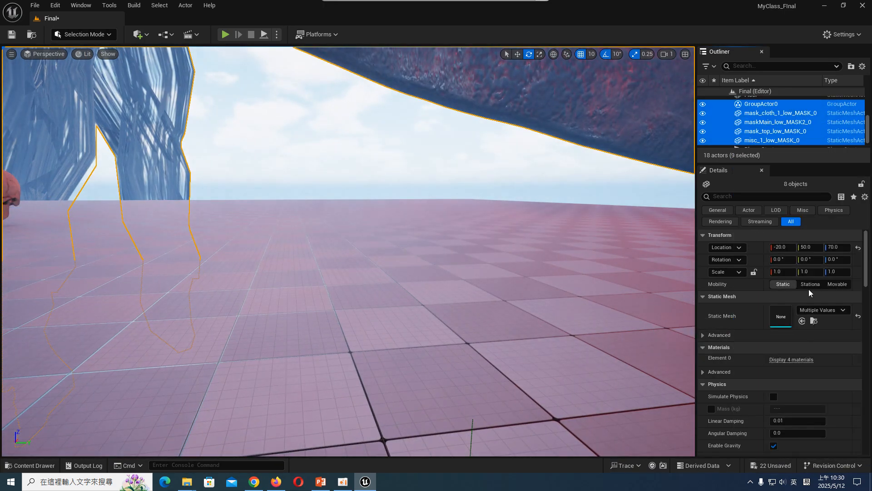
- Set the X scale of the grouped mask meshes to 0.1
left_click(780, 272)
type(".1")
key("Return")
right_click_drag(403, 255, 357, 219)
- Scale the grouped mask meshes to 0.01 on the X, Y and Z axes
left_click(785, 271)
type("0.01")
key("Return")
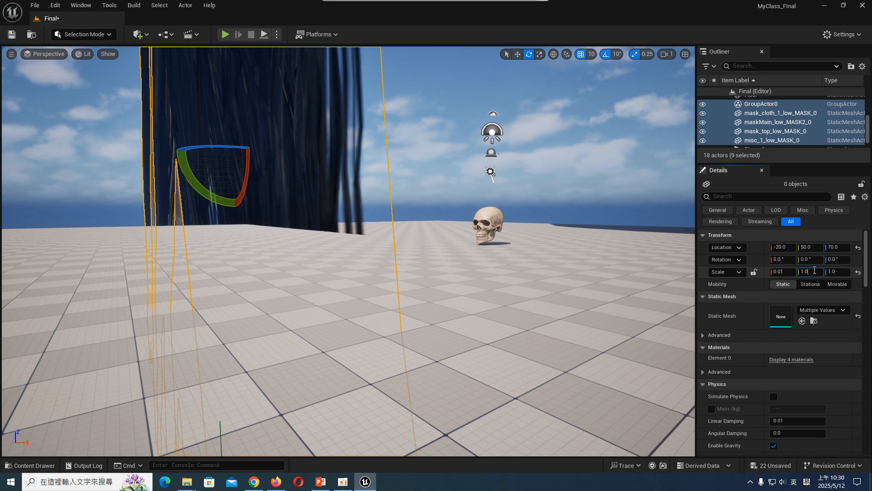
type("0.01")
left_click(841, 272)
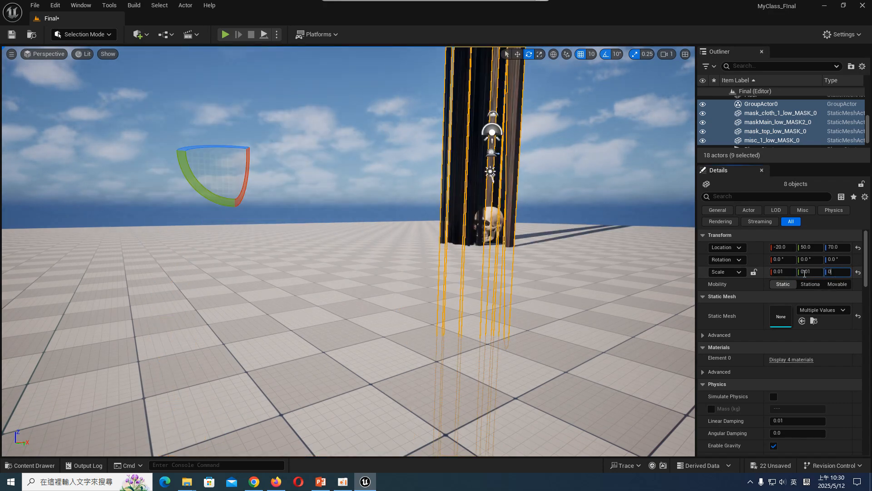
key("Return")
right_click_drag(485, 221, 469, 249)
key("s")
right_click_drag(555, 316, 567, 327)
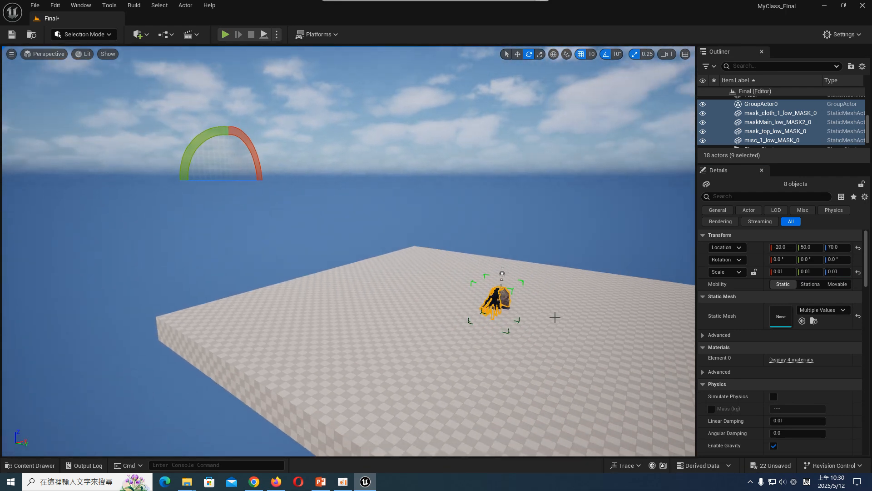
- Unlock the group of mask meshes for individual editing
left_click(792, 123)
right_click_drag(558, 245, 566, 250)
right_click_drag(464, 287, 488, 284)
left_click(471, 275)
key("w")
key("w")
key("w")
key("w")
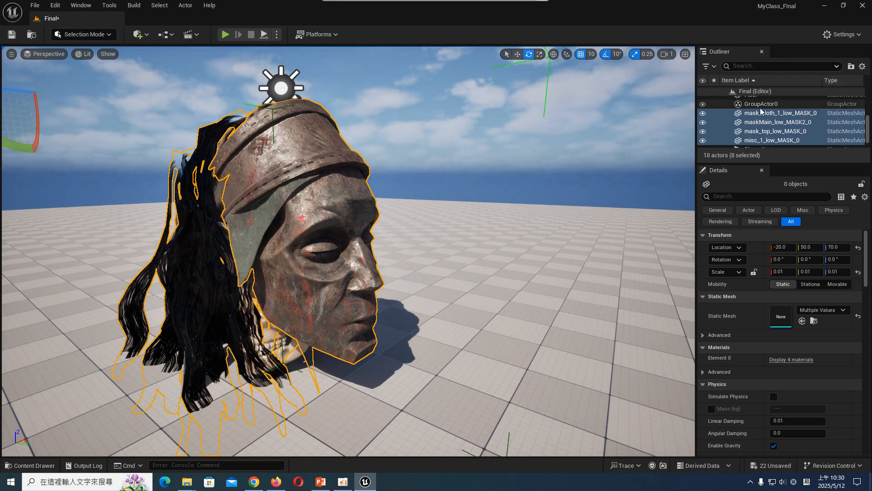
right_click(733, 131)
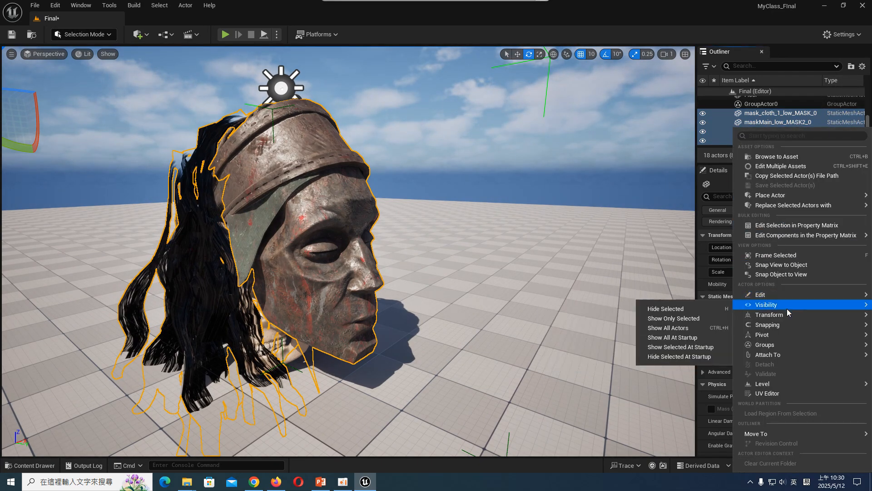
mouse_move(754, 344)
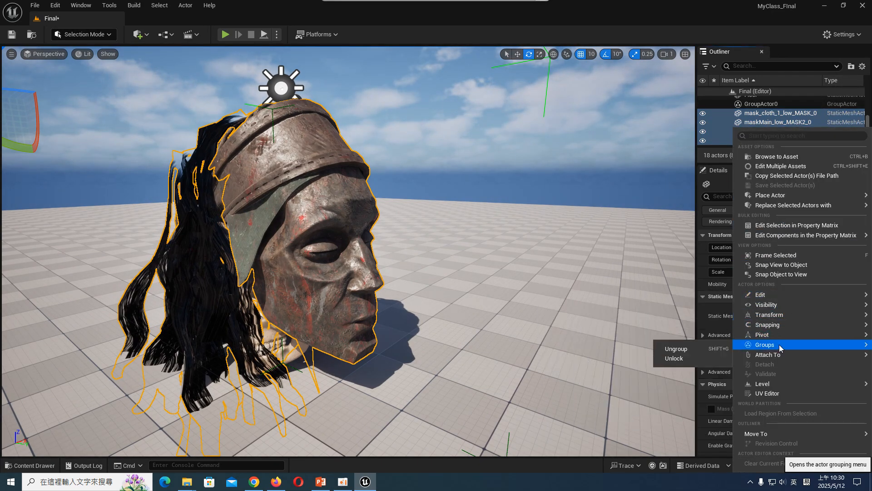
left_click(708, 359)
- Delete the main face mesh maskMain_low_MASK2_0 and the red emit_emit_0 mesh from the group
left_click(367, 214)
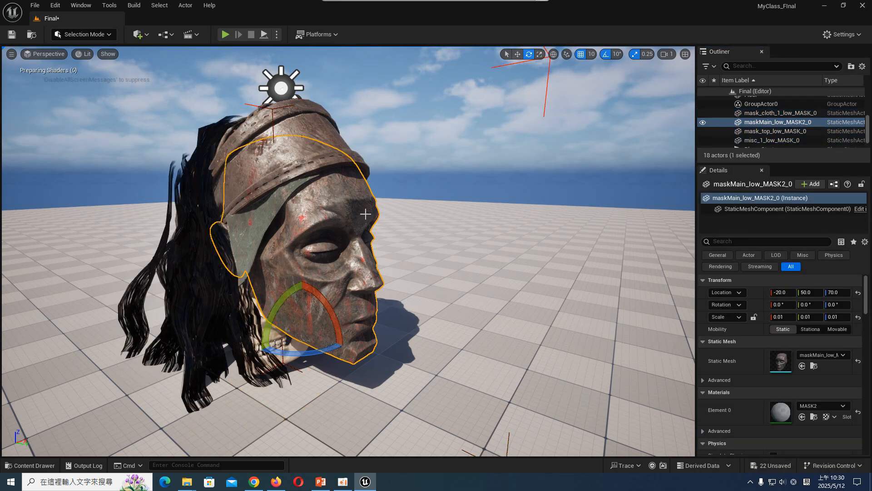
key("Delete")
left_click(529, 271)
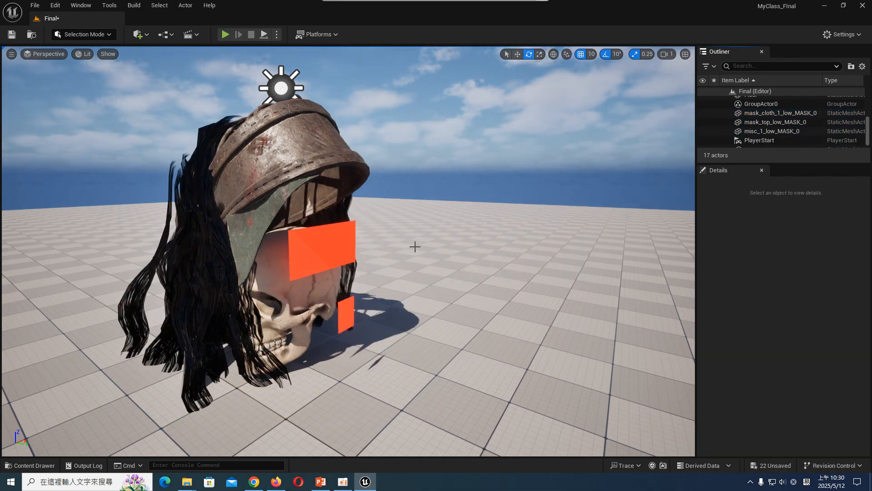
left_click(302, 249)
key("Delete")
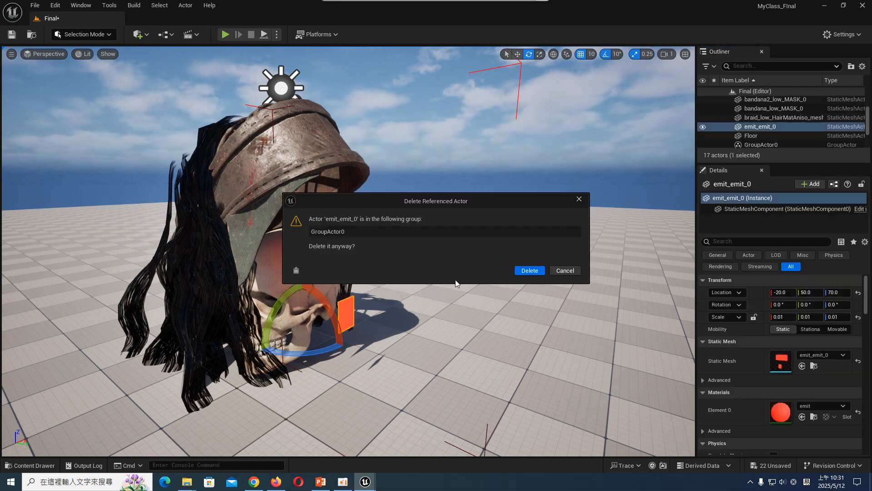
left_click(529, 271)
- Lock the group of remaining headband and hair meshes again
left_click(773, 108)
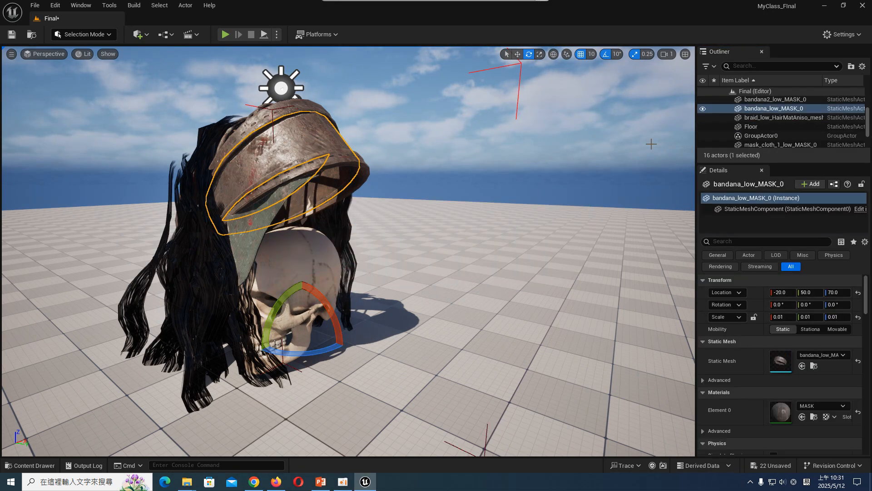
right_click(786, 109)
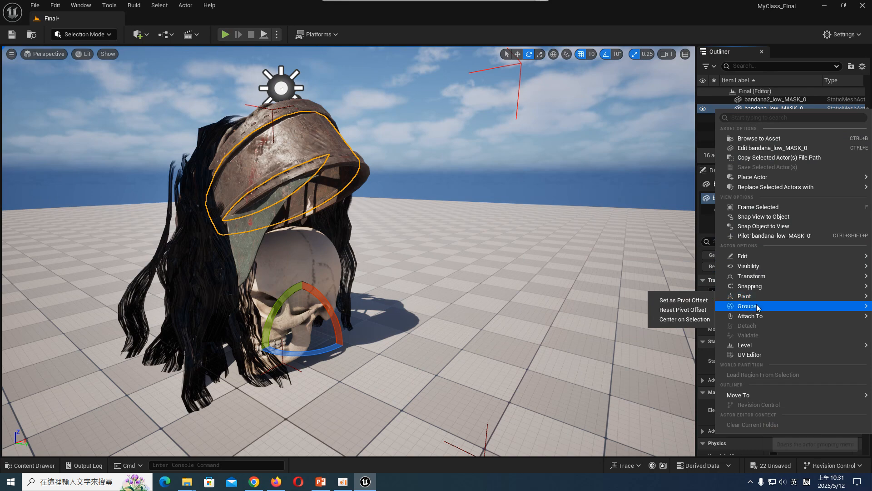
left_click(653, 328)
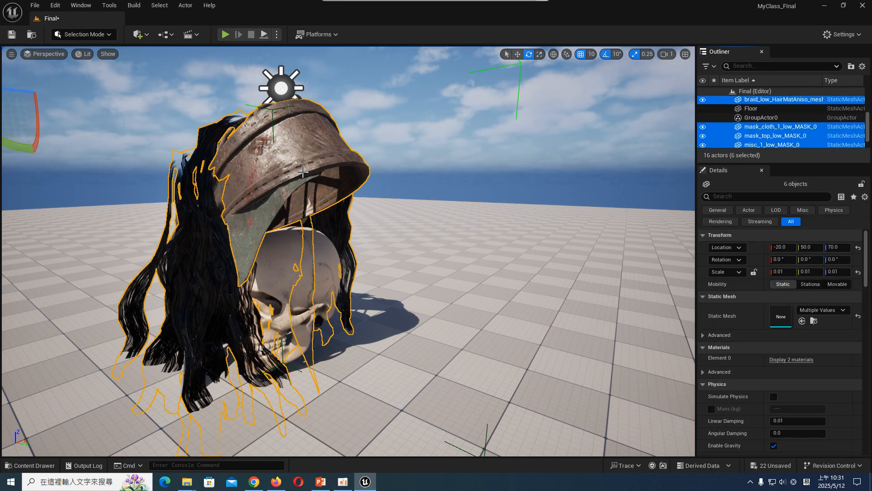
- Rotate the grouped headband and hair meshes to 90° around the Z axis
scroll(303, 173, "down", 3)
scroll(301, 172, "down", 5)
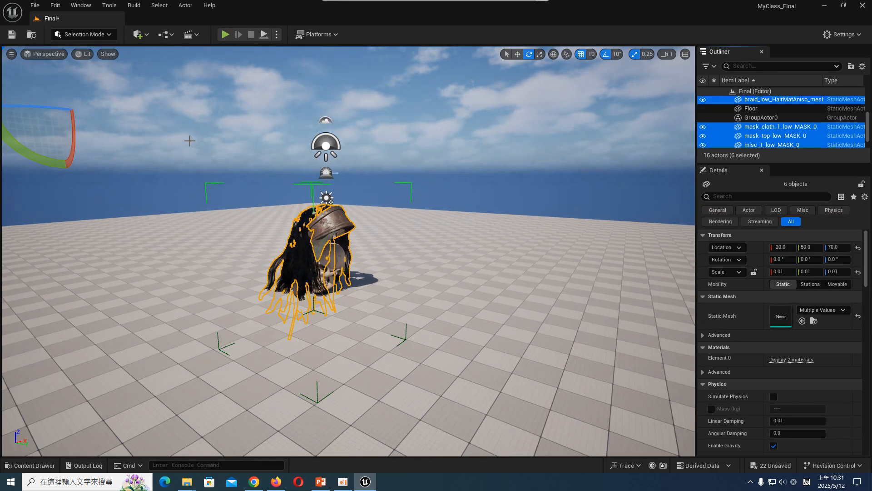
left_click_drag(72, 112, 47, 112)
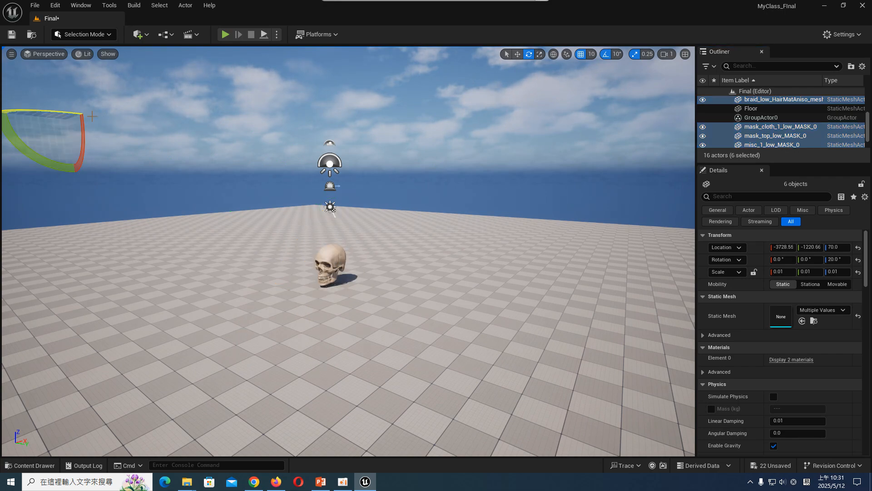
scroll(141, 130, "down", 2)
right_click_drag(193, 151, 123, 156)
right_click_drag(272, 162, 223, 165)
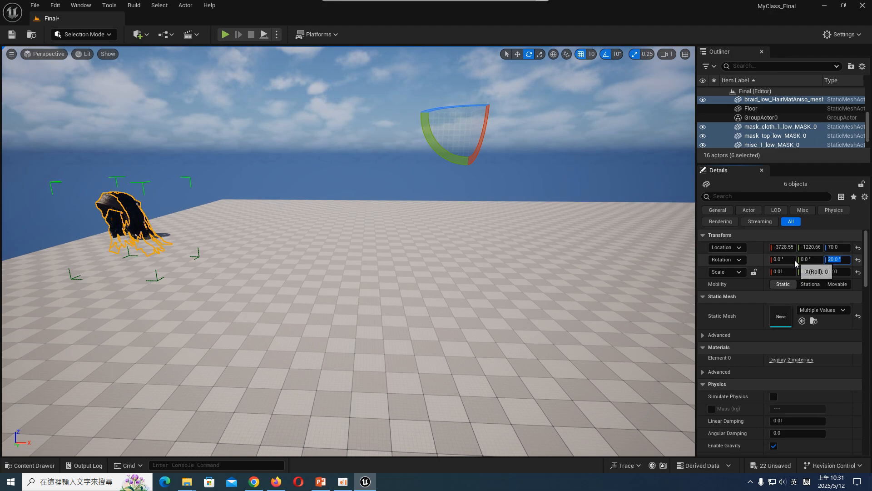
type("90")
key("Return")
- Move the headband and hair group across the floor onto the skull
right_click_drag(522, 192, 579, 193)
key("w")
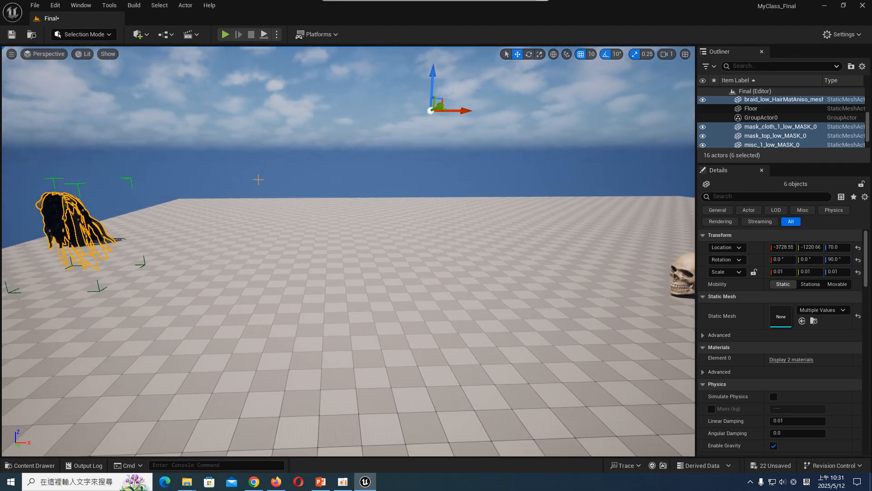
left_click_drag(455, 111, 588, 111)
right_click_drag(589, 112, 632, 117)
key("f")
right_click_drag(475, 195, 493, 178)
key("s")
key("s")
mouse_move(170, 111)
left_mouse_down()
mouse_move(231, 114)
mouse_move(191, 117)
mouse_move(172, 109)
mouse_move(175, 98)
mouse_move(201, 121)
mouse_move(175, 118)
left_mouse_up()
middle_click_drag(176, 118, 193, 143)
right_click_drag(372, 290, 385, 245)
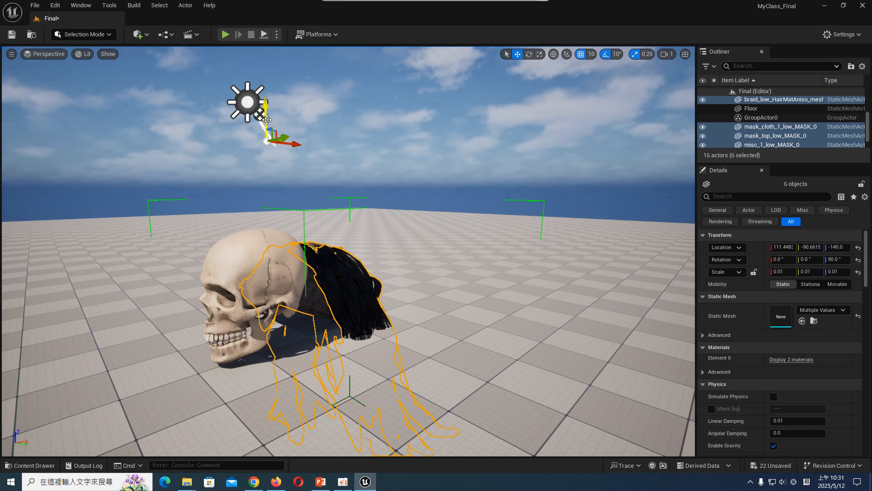
mouse_move(267, 119)
left_mouse_down()
mouse_move(291, 140)
mouse_move(264, 119)
left_mouse_up()
mouse_move(250, 219)
left_mouse_down("alt")
mouse_move(253, 232)
mouse_move(291, 218)
mouse_move(286, 227)
mouse_move(249, 220)
left_mouse_up("alt")
left_click_drag(241, 156, 210, 128)
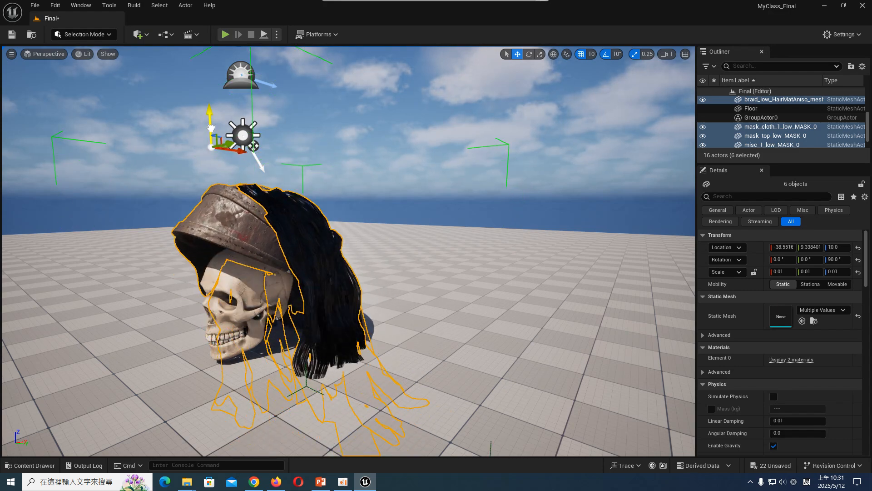
- Turn off rotation snapping and shift the headband and hair group to about X -6.4 and Z -53.4 around the skull
left_click(607, 55)
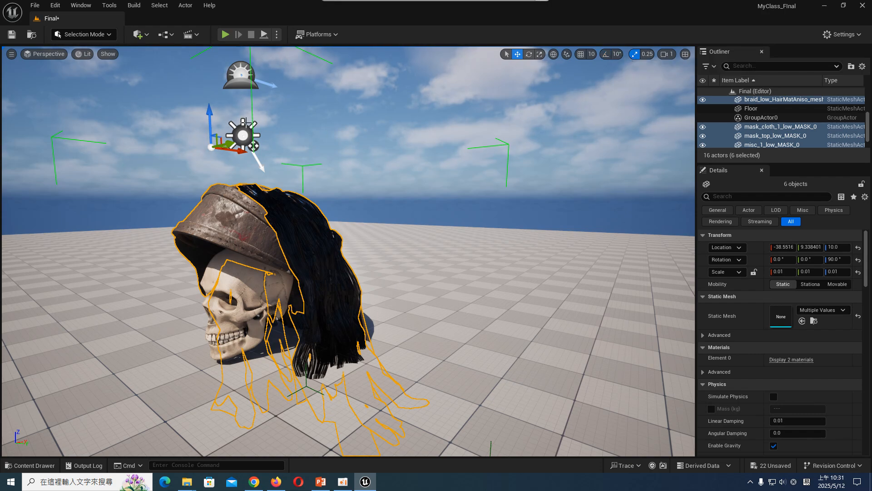
left_click_drag(210, 121, 212, 122)
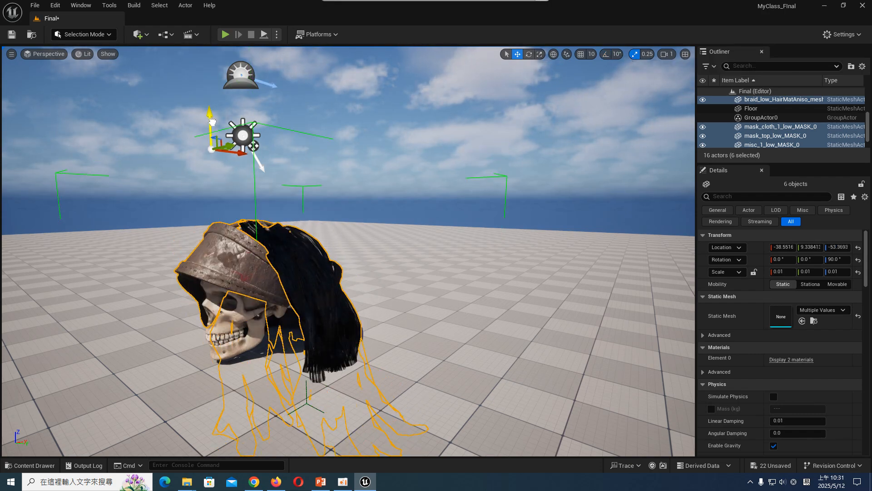
left_click_drag(238, 150, 241, 150)
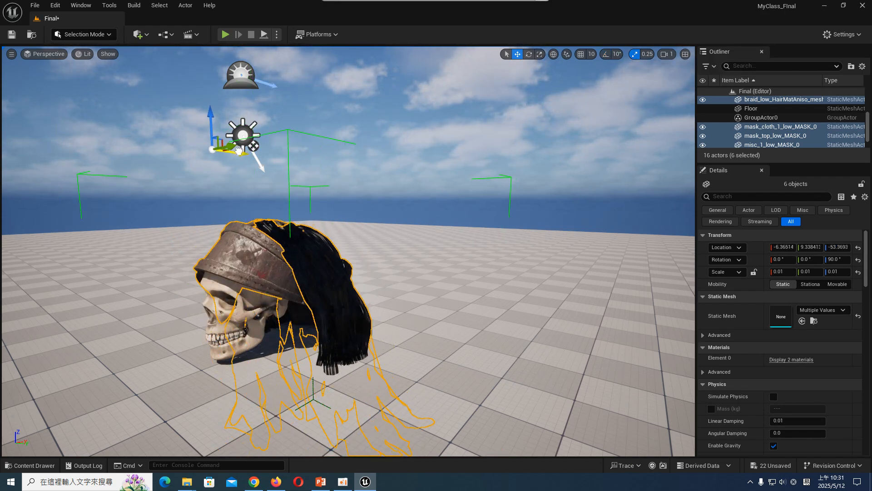
- Lock the scale proportions and scale the headband and hair group uniformly to 0.007
right_click_drag(332, 261, 366, 260)
left_click(793, 272)
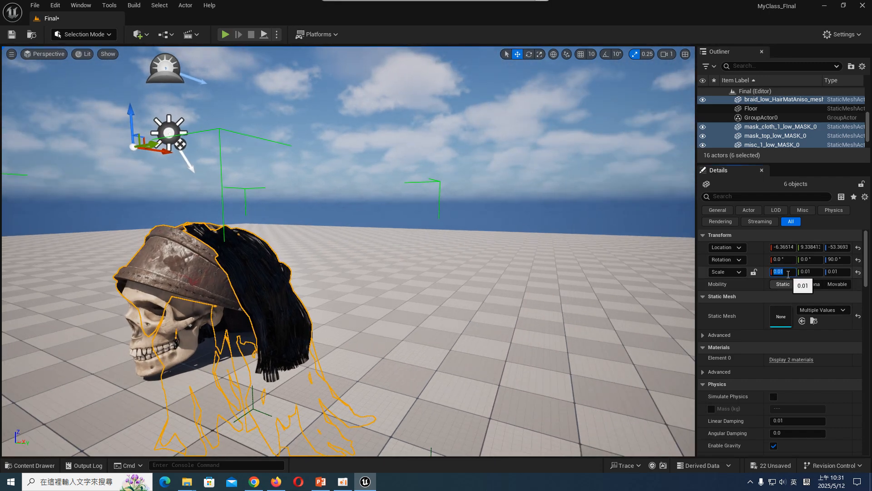
left_click(754, 272)
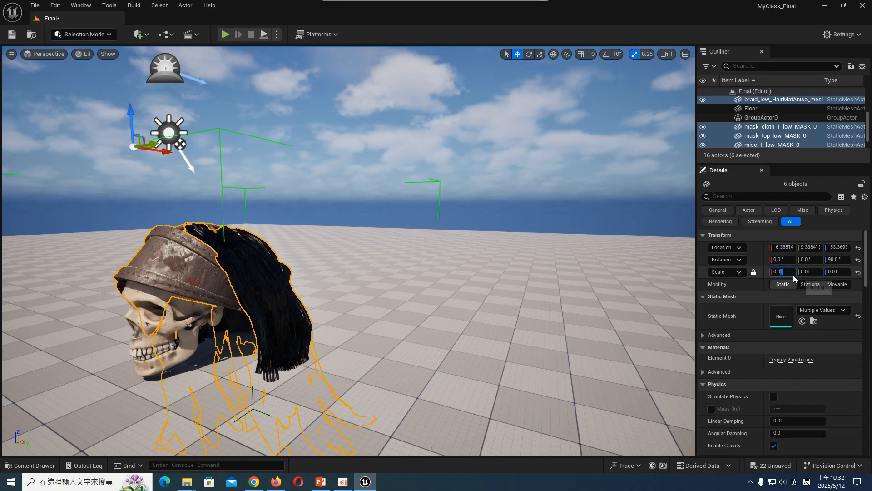
type("07")
key("Return")
- Reposition the headband and hair group on the skull at about X -20.8 and Z 31.8
left_click_drag(132, 112, 133, 109)
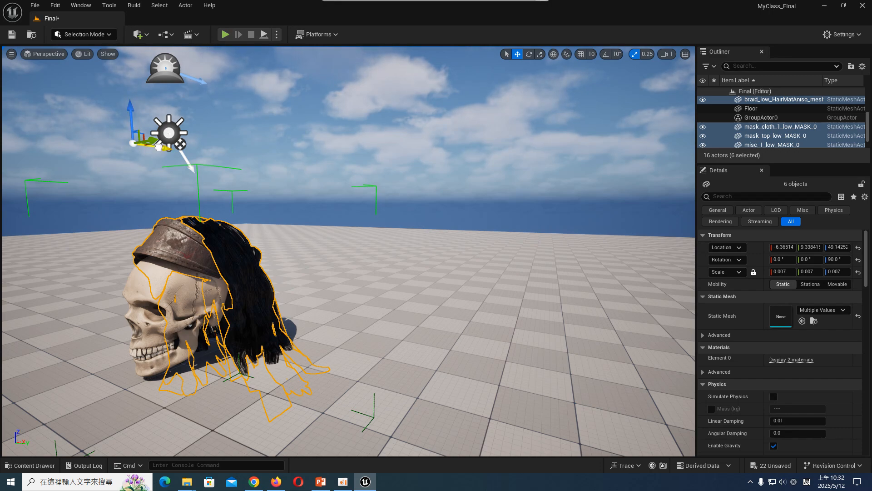
left_click_drag(158, 146, 133, 124)
right_click_drag(176, 208, 227, 173)
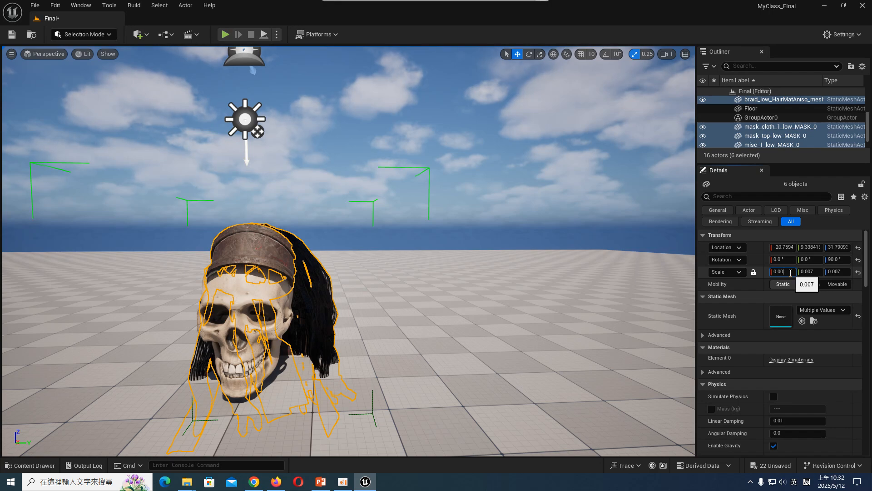
- Scale the headband and hair group uniformly to 0.008 and lower it to about Z -16.9
type("8")
key("Return")
key("s")
right_click_drag(350, 189, 286, 182)
key("d")
key("w")
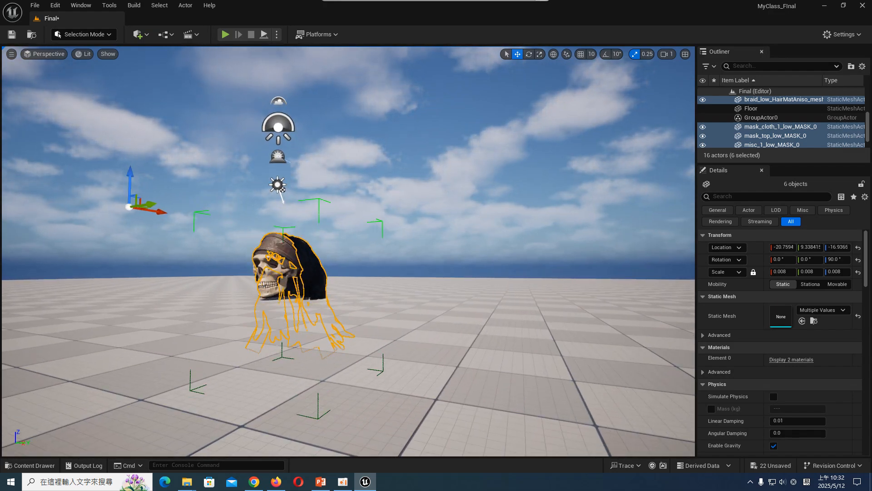
- Select the skull mesh and tilt its chin slightly upward to fit the headband and hair
left_click(271, 273)
key("a")
right_click_drag(272, 273, 298, 308)
key("w")
key("w")
key("q")
key("a")
key("s")
key("d")
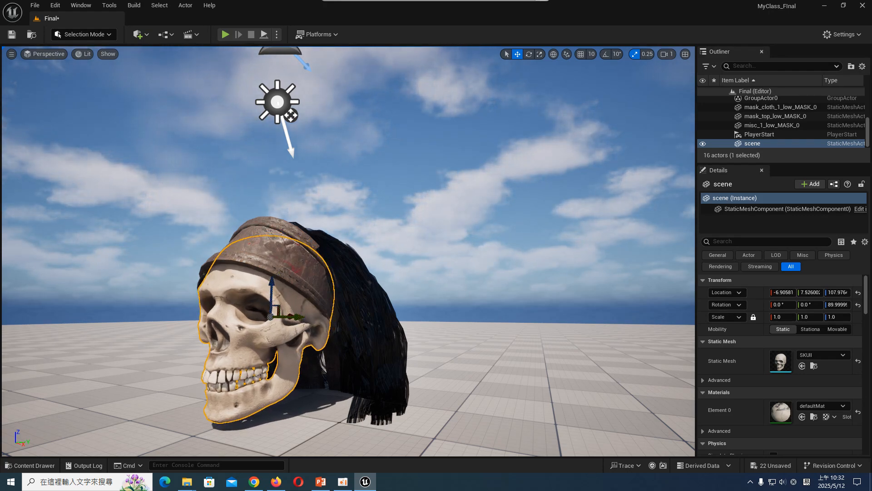
key("s")
key("a")
right_click_drag(298, 309, 328, 320)
key("e")
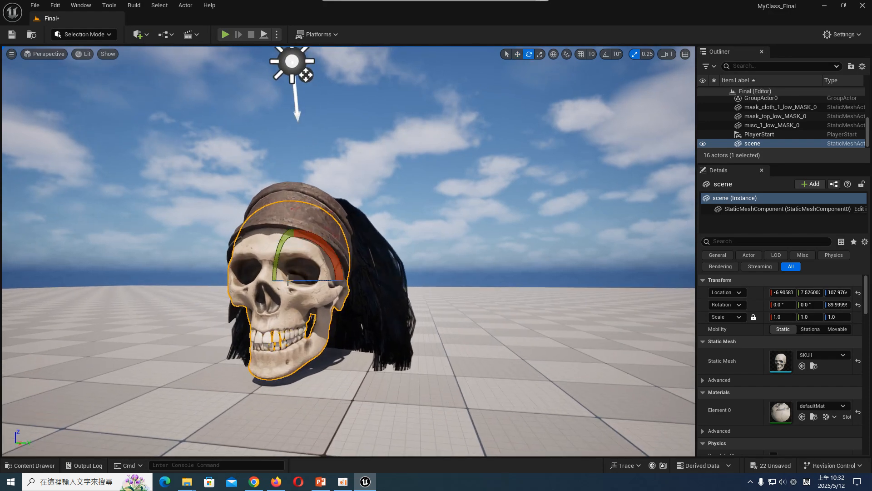
left_click_drag(279, 248, 345, 309)
key("s")
key("d")
right_click_drag(344, 308, 273, 309)
key("w")
- Save the Final level with the skull and hair arrangement
left_click(277, 226)
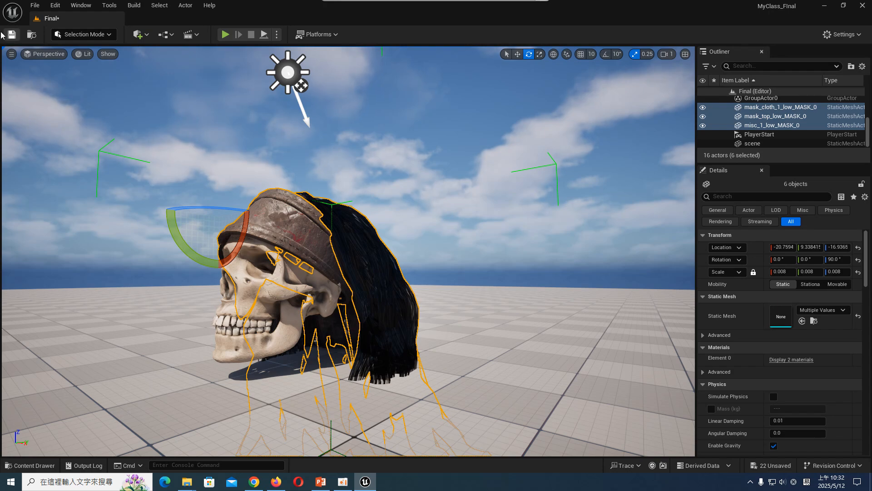
key("ctrl+s")
left_click_drag(502, 199, 496, 206)
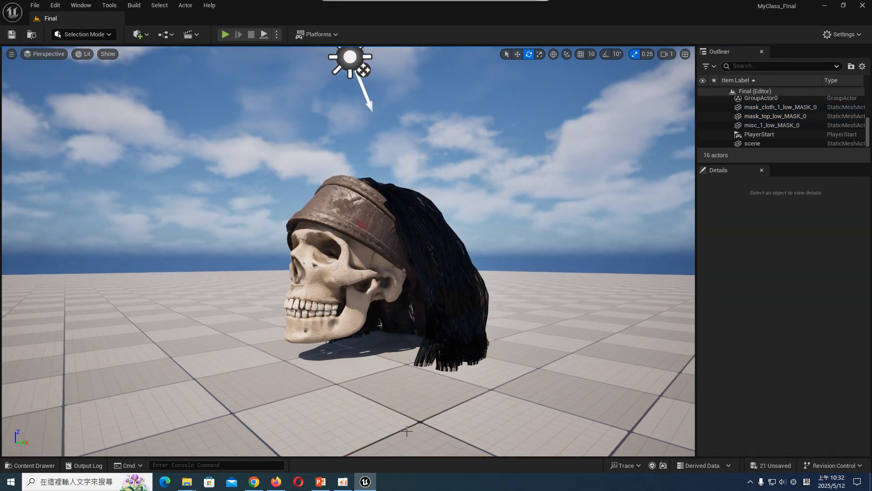
- Switch to the PowerPoint presentation and check the SKETCHFAB資產 slide for the models to import
left_click(321, 482)
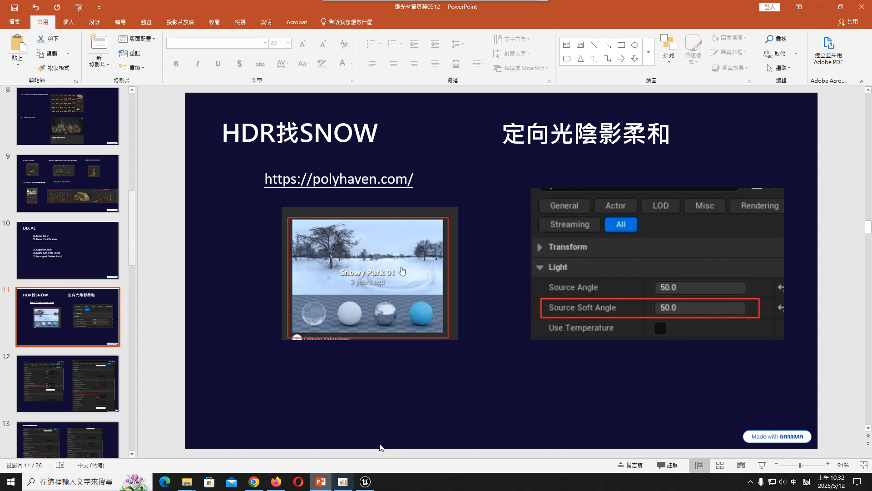
left_click(81, 382)
scroll(87, 346, "up", 7)
left_click(91, 254)
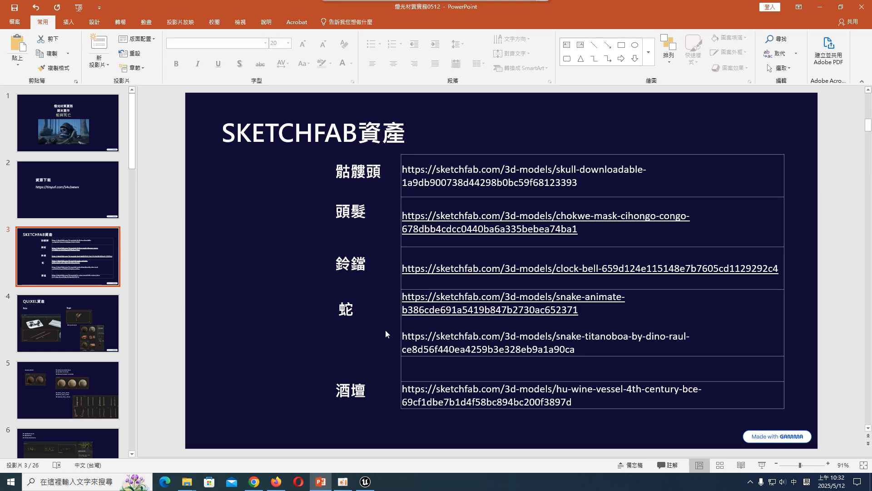
- Switch back to Unreal Engine and save all unsaved assets
left_click(366, 483)
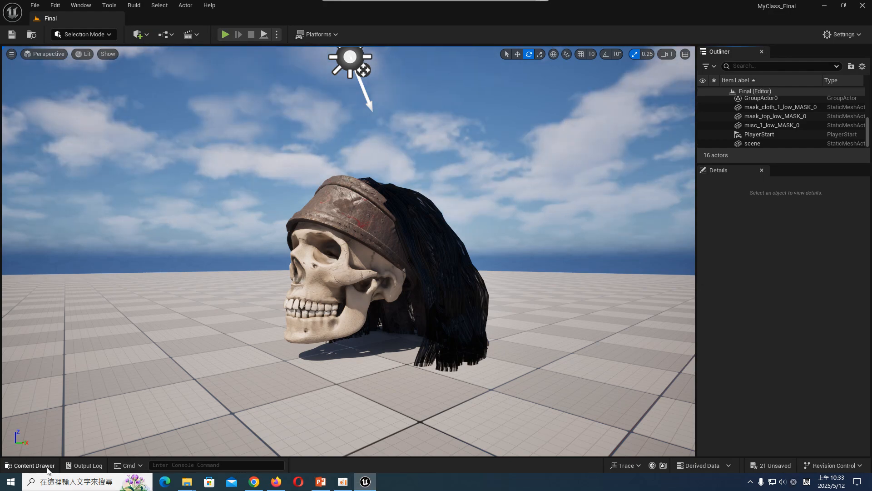
key("ctrl+space")
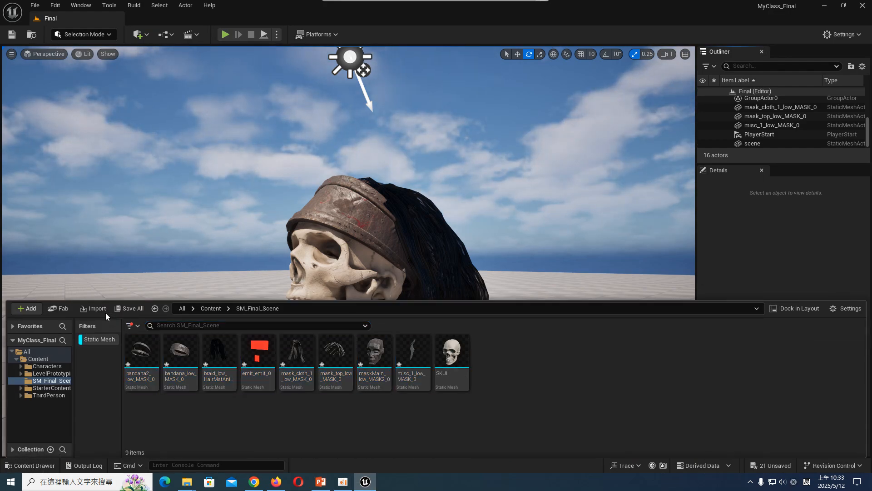
left_click(129, 308)
left_click(507, 343)
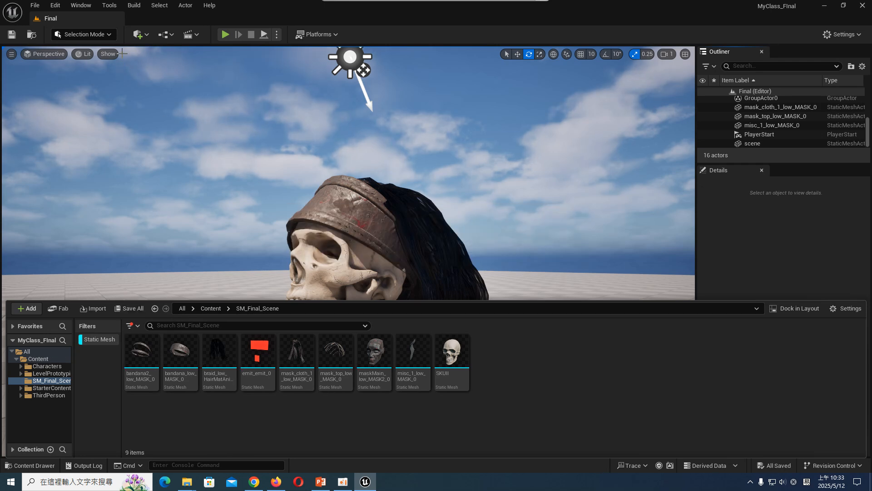
- Start importing content into the SM_Final_Scene folder and browse to the clock_bell source folder
left_click(139, 34)
left_click(168, 69)
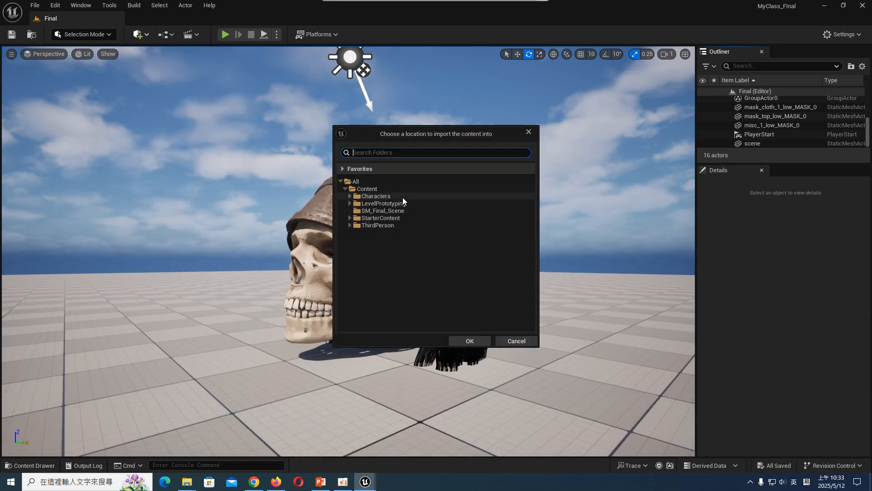
left_click(398, 210)
left_click(475, 339)
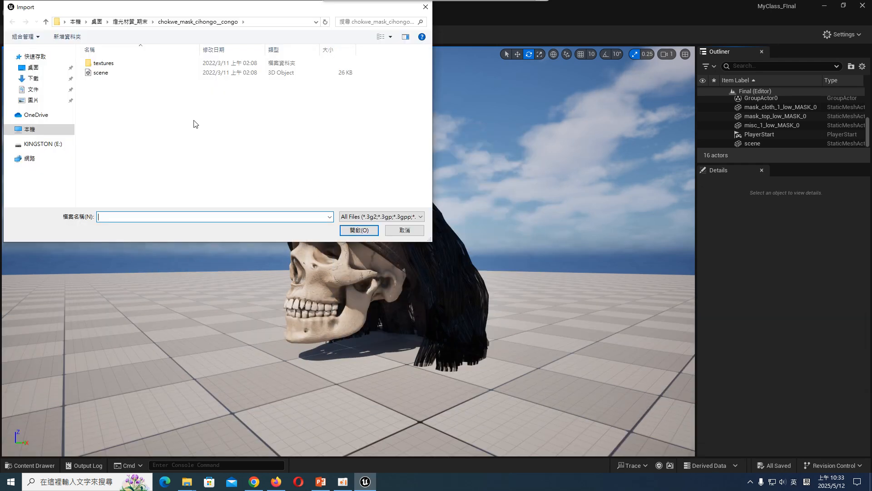
left_click(133, 27)
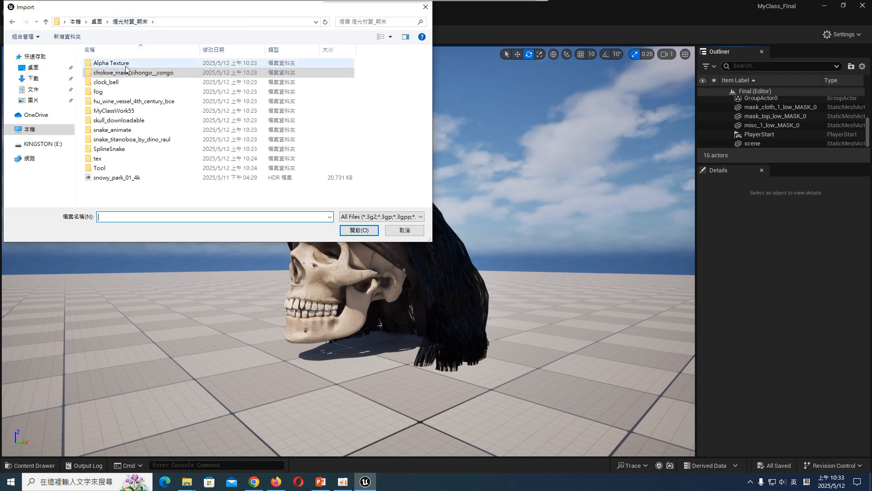
double_click(129, 83)
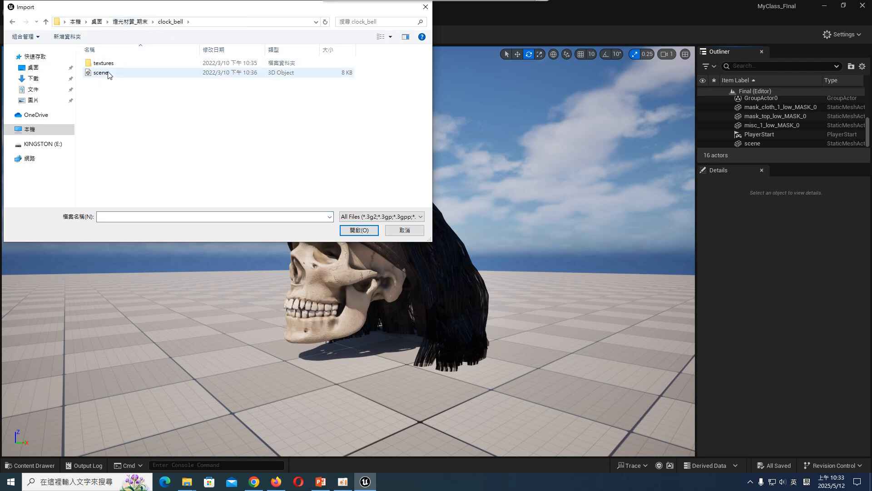
- Rename the scene model file in the clock_bell folder to BELL
left_click(109, 72)
right_click(108, 72)
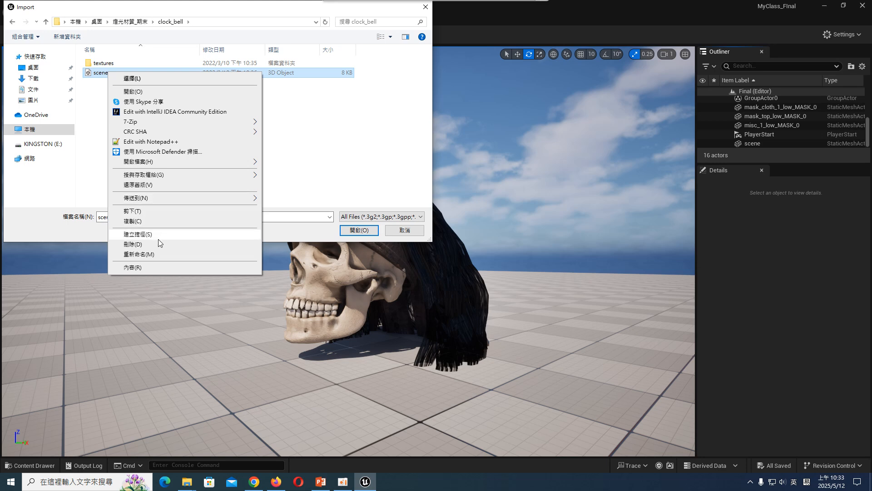
left_click(136, 254)
type("BE")
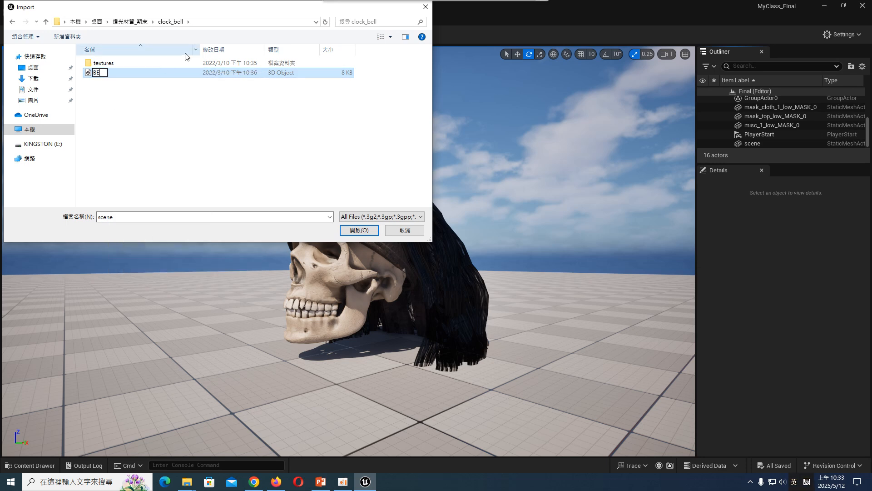
type("LL")
key("Return")
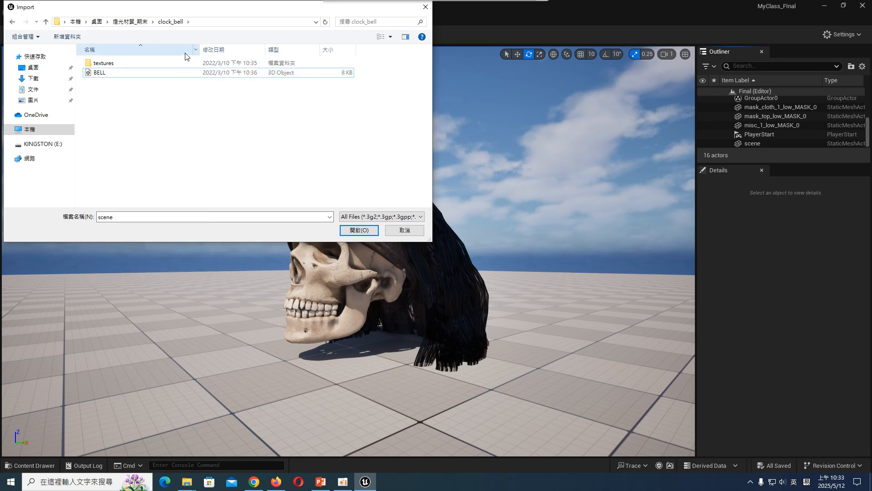
- Import BELL.gltf into SM_Final_Scene with the default settings, declining to override the existing defaultMat textures and material
double_click(170, 72)
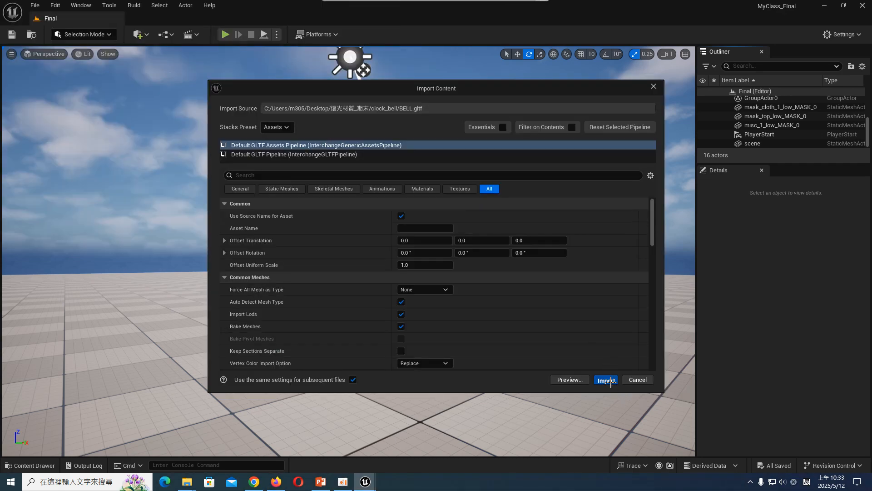
left_click(617, 384)
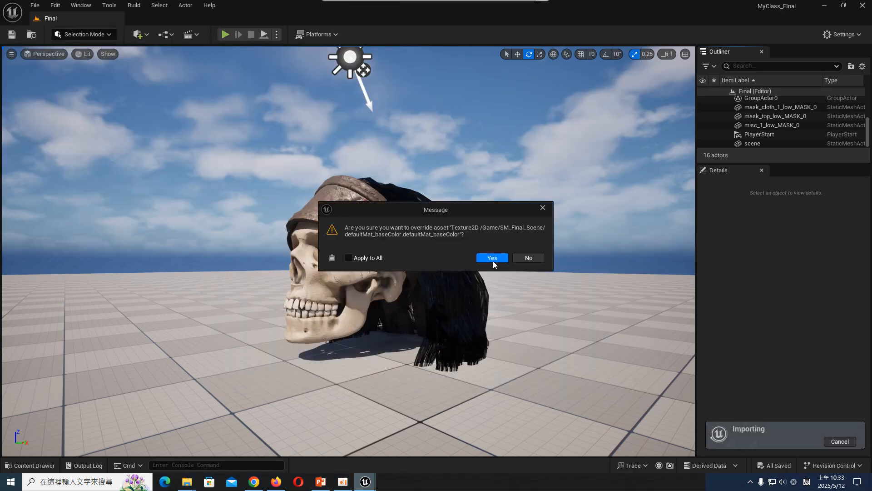
left_click(534, 257)
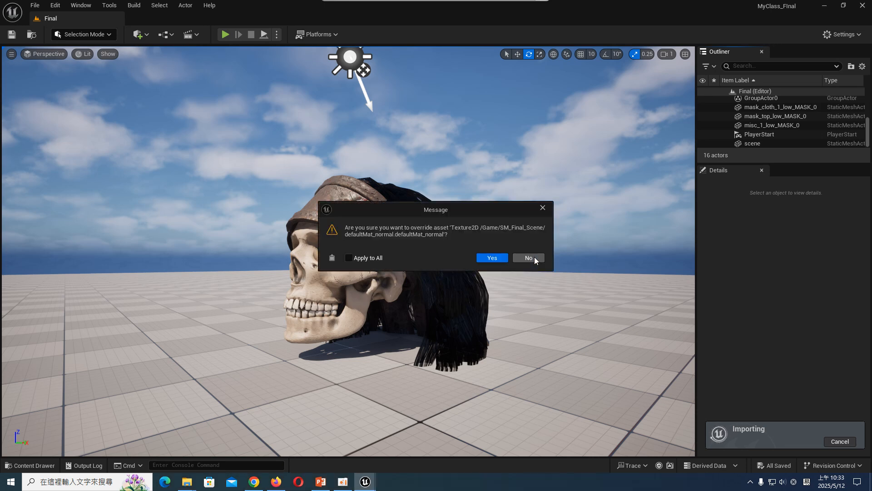
left_click(543, 208)
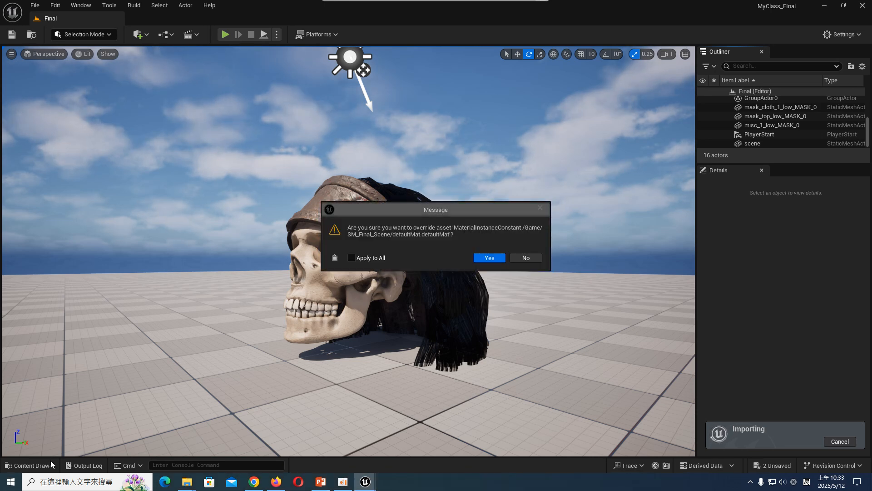
left_click(534, 257)
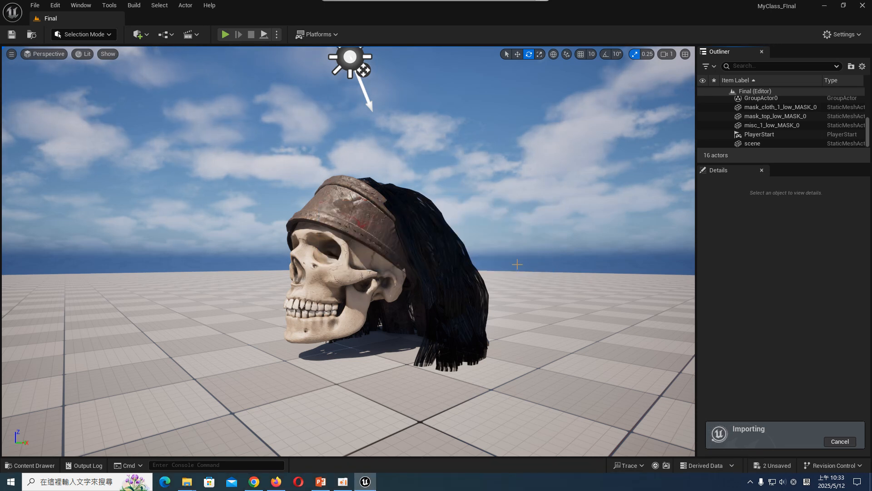
- Create a subfolder named BELL in SM_Final_Scene and open it
left_click(43, 466)
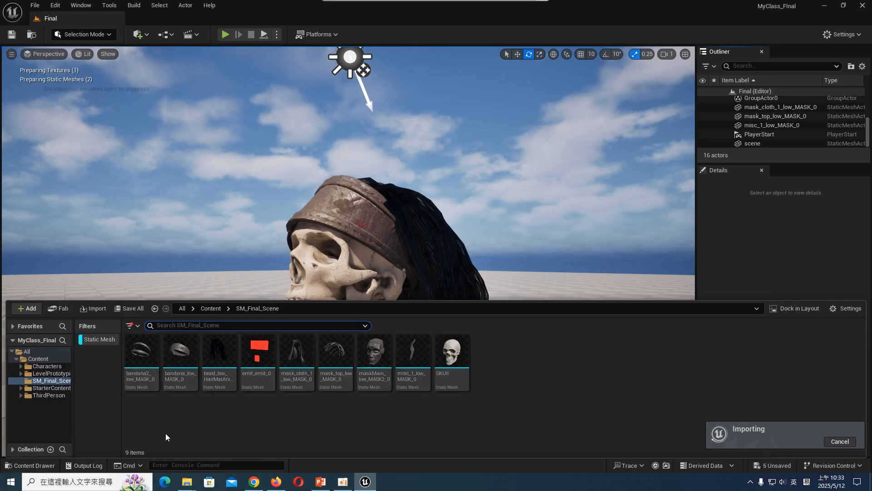
right_click(180, 415)
left_click(232, 107)
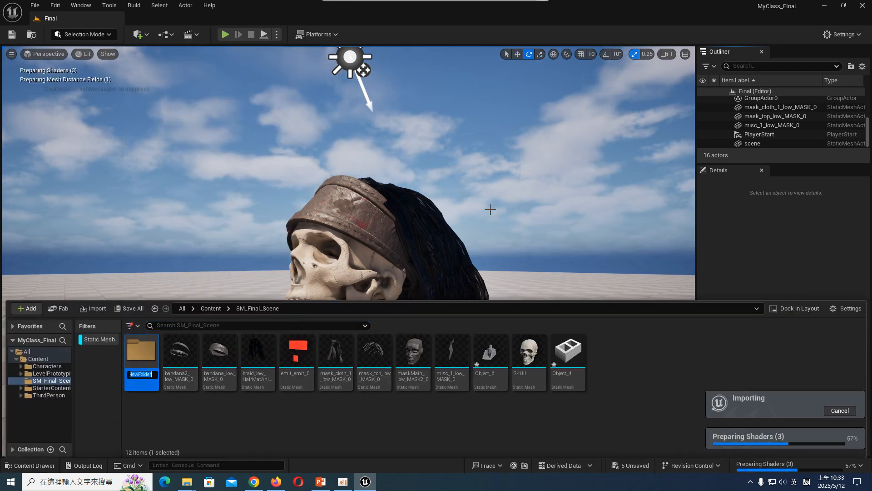
type("SM_1")
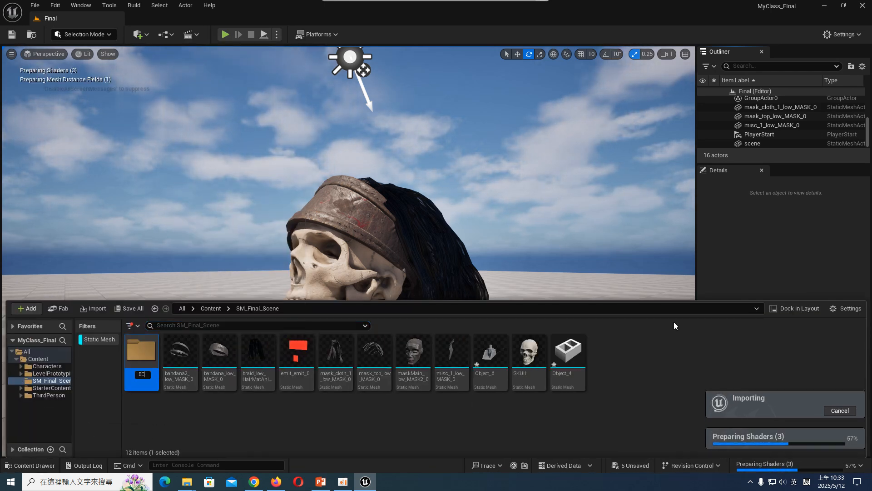
key("Return")
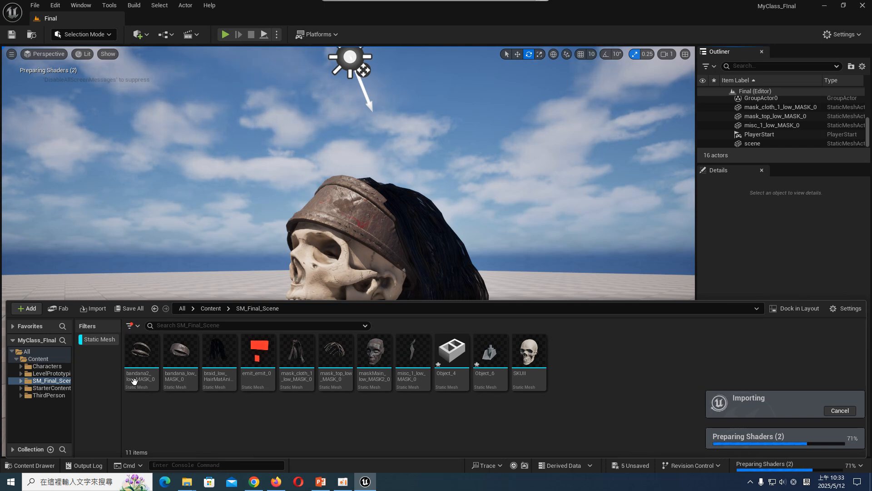
double_click(151, 351)
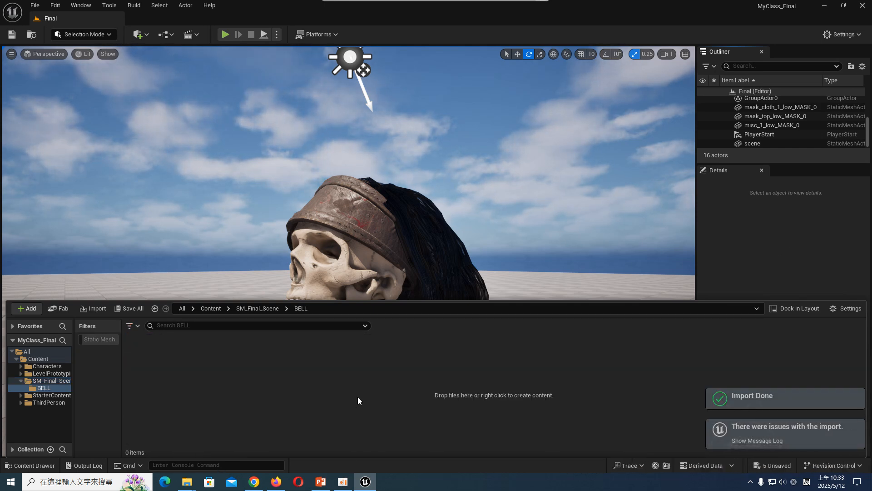
- Import BELL.gltf into the BELL folder and filter the folder to static meshes to pick out the bell mesh
left_click(96, 309)
double_click(124, 69)
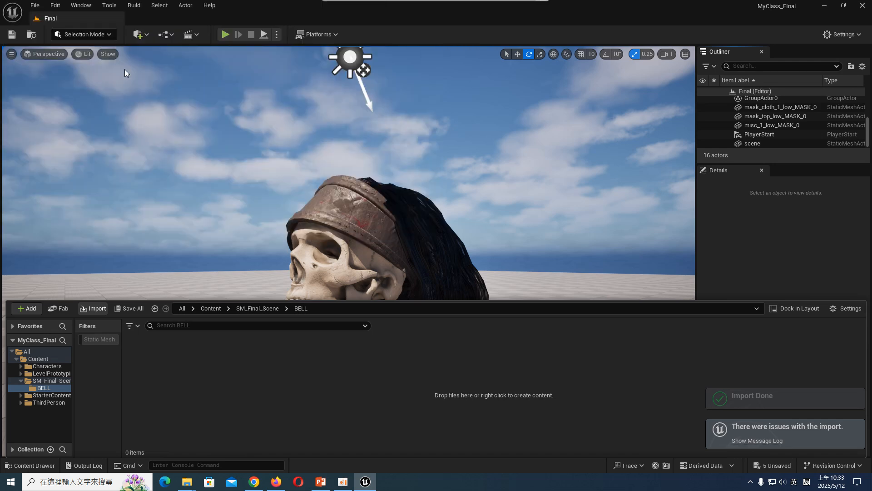
left_click(605, 379)
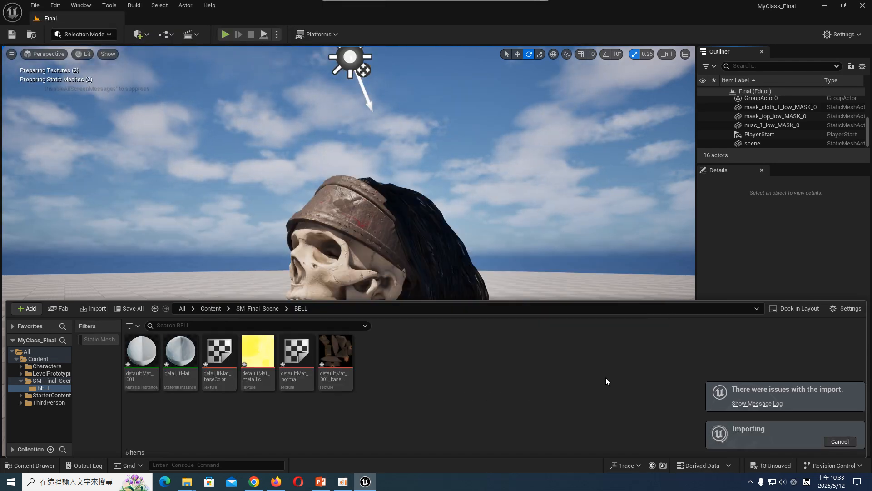
left_click(99, 339)
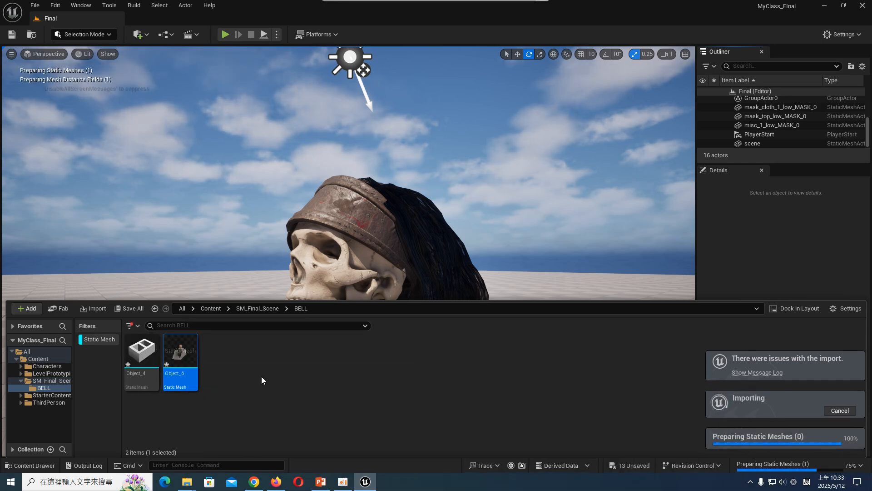
left_click(152, 356)
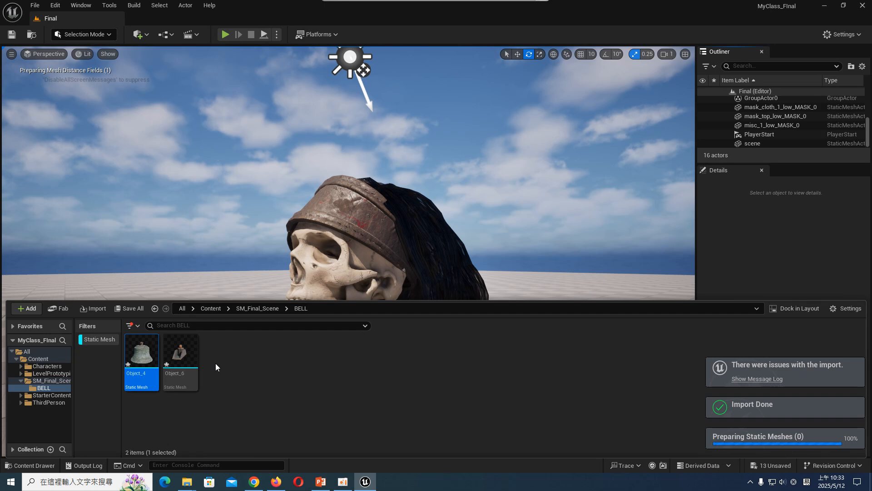
- Place the bell mesh Object_4 in the level near the skull, undoing the last trial scaling
left_click_drag(146, 355, 436, 268)
scroll(379, 281, "down", 4)
key("r")
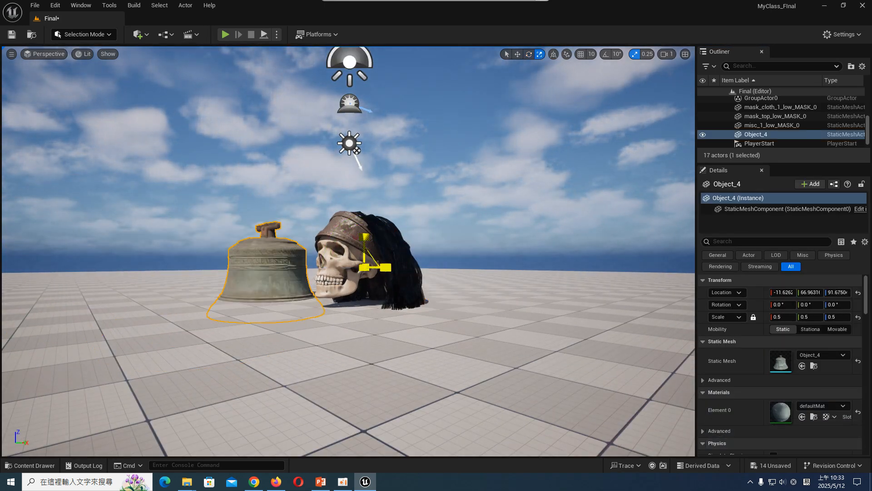
key("w")
key("r")
key("ctrl+z")
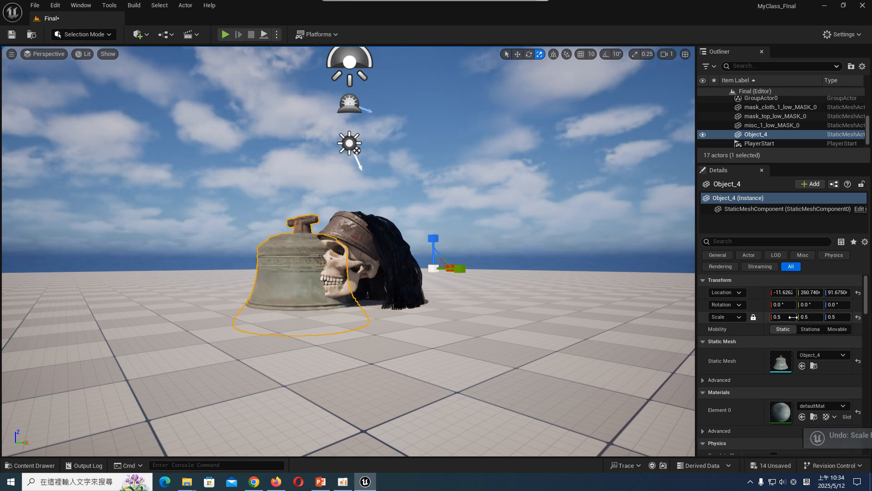
- Set the bell's uniform scale to 0.05, after trying 0.1
left_click(793, 317)
type("0.1")
key("Return")
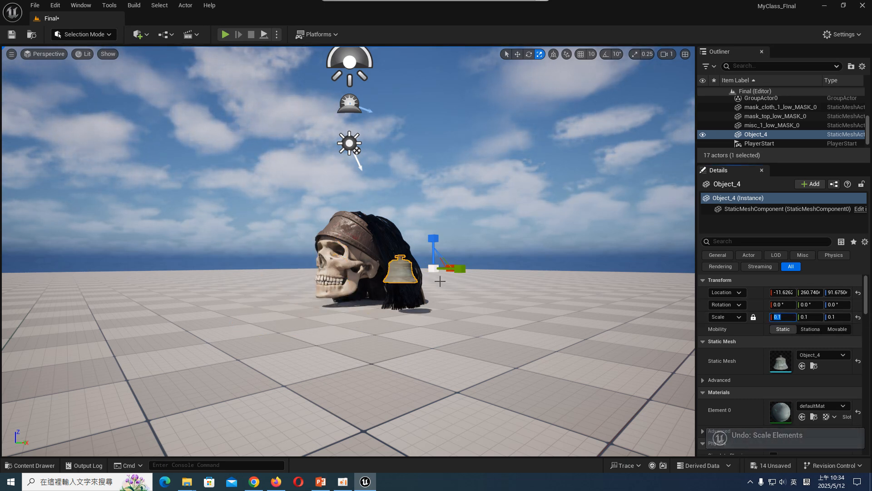
type(".0")
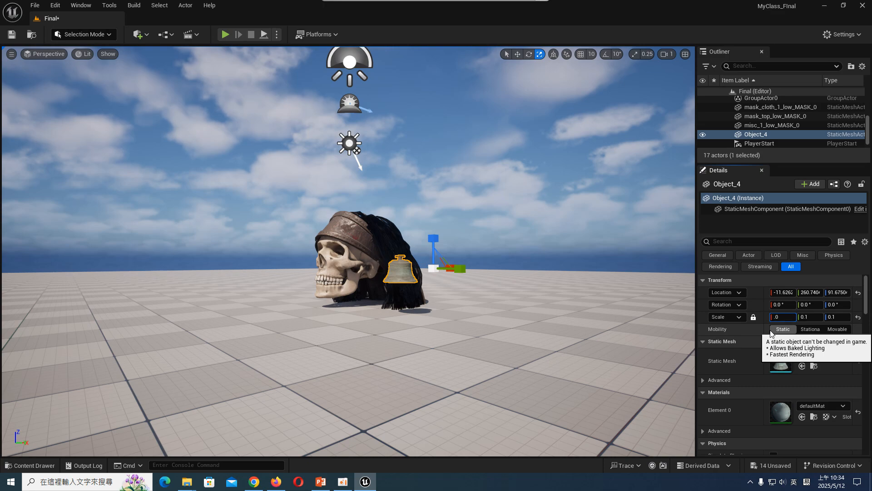
type("5")
key("Return")
- Move the bell to the skull's ear area as an earring, shrink it to about 0.027 scale, and deselect it
right_click_drag(463, 268, 473, 277)
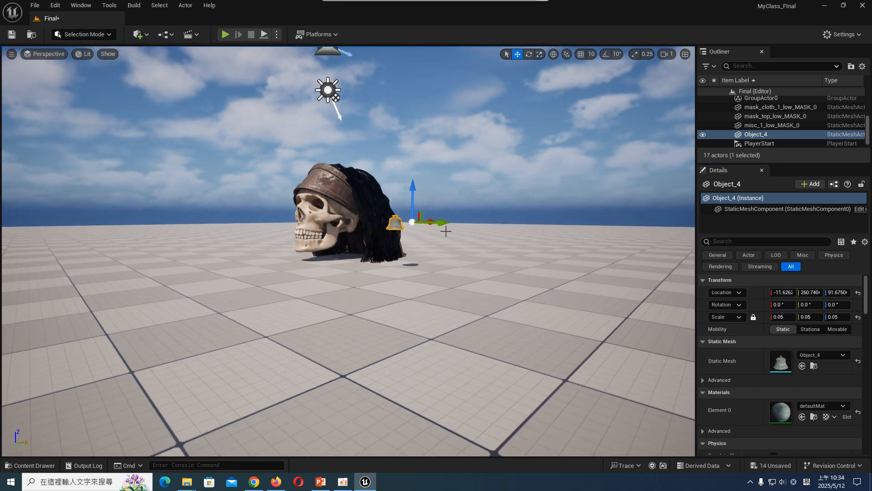
left_click_drag(445, 231, 405, 280)
key("f")
scroll(413, 249, "down", 6)
key("r")
key("ctrl+z")
key("w")
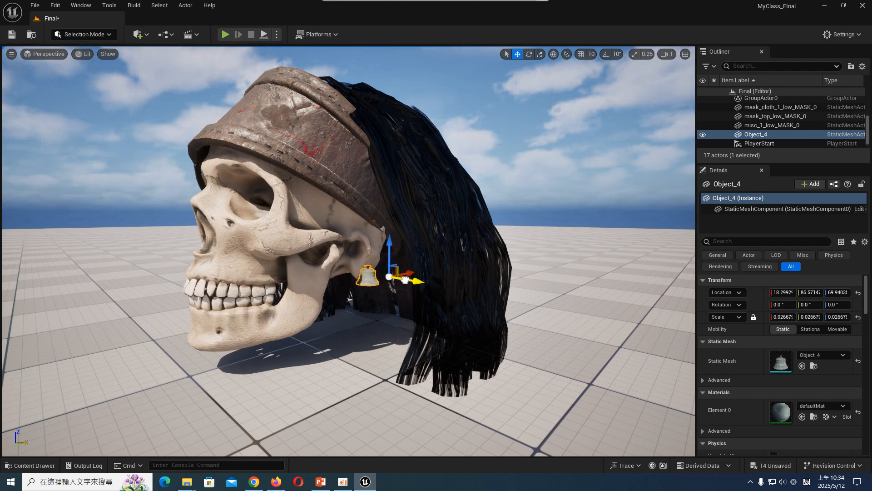
key("Escape")
key("s")
right_click_drag(395, 305, 396, 298)
- Save all modified assets, including the Final level and the imported bell content
left_click(46, 465)
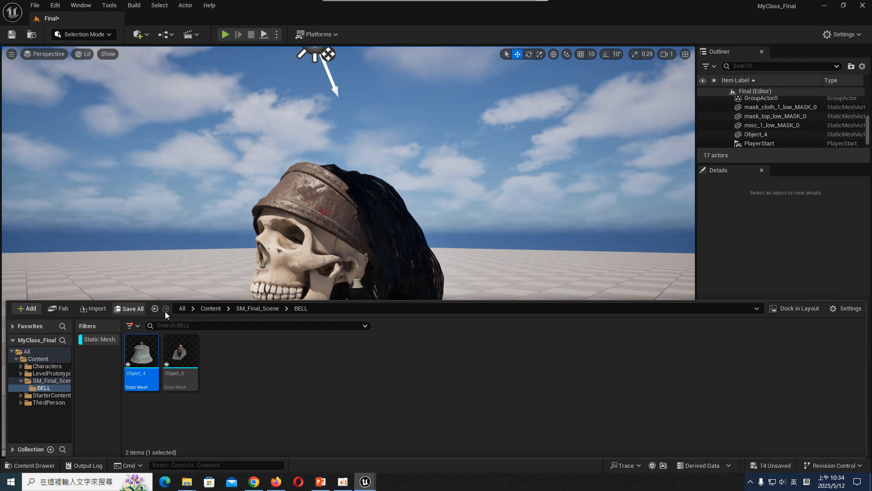
left_click(129, 309)
left_click(499, 341)
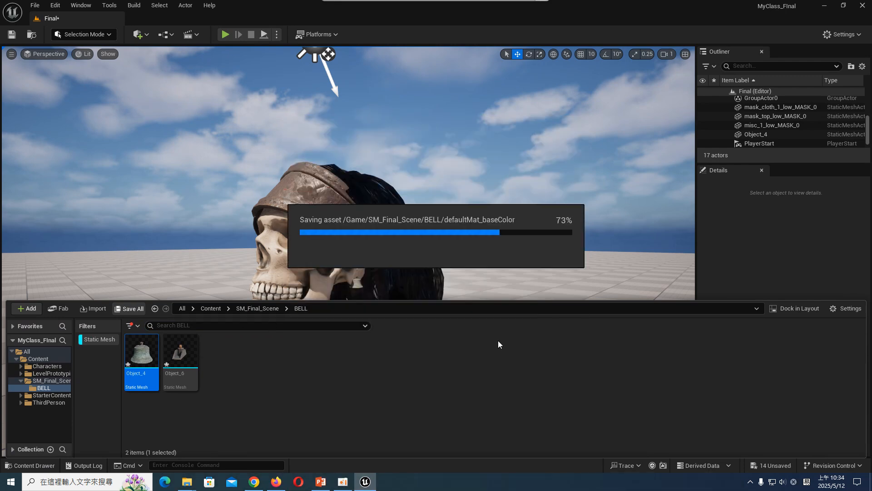
left_click(498, 340)
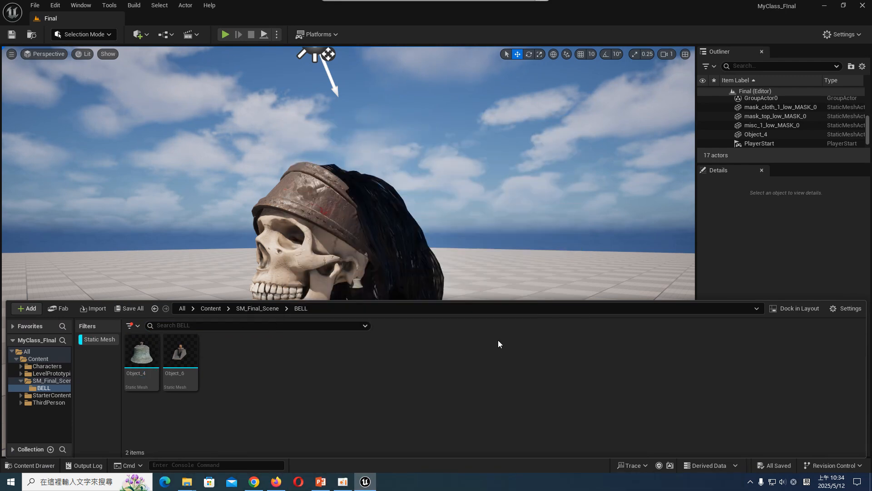
- Turn off the static mesh filter and create a subfolder named OTHERS under SM_Final_Scene
left_click(114, 344)
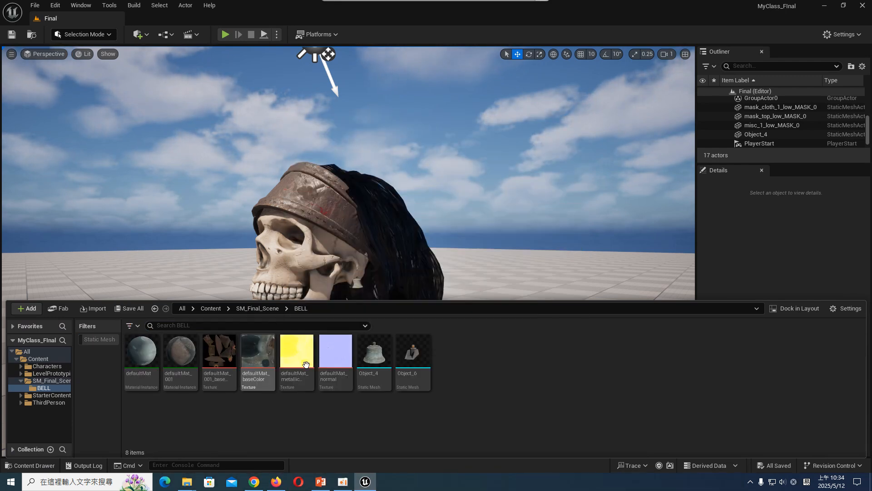
right_click(45, 381)
left_click(83, 179)
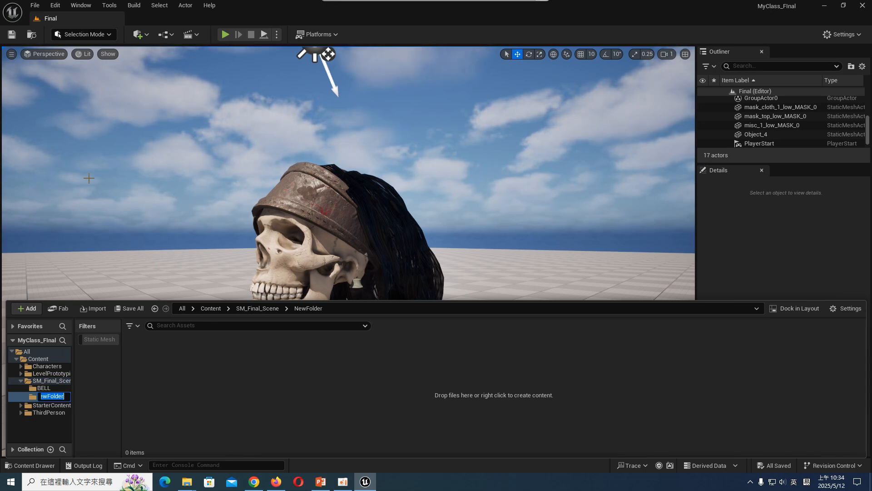
type("OTHERS")
key("Return")
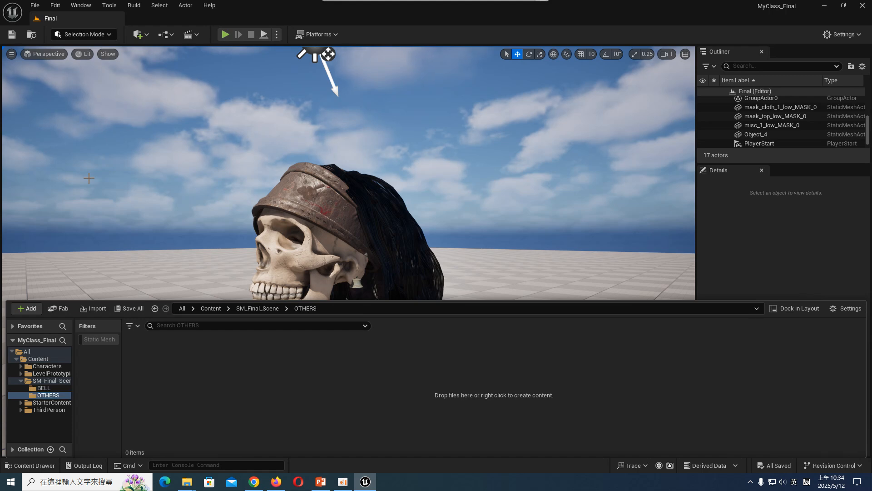
- Import the scene model from the hu_wine_vessel_4th_century_bce folder into OTHERS with the default import settings
left_click(93, 308)
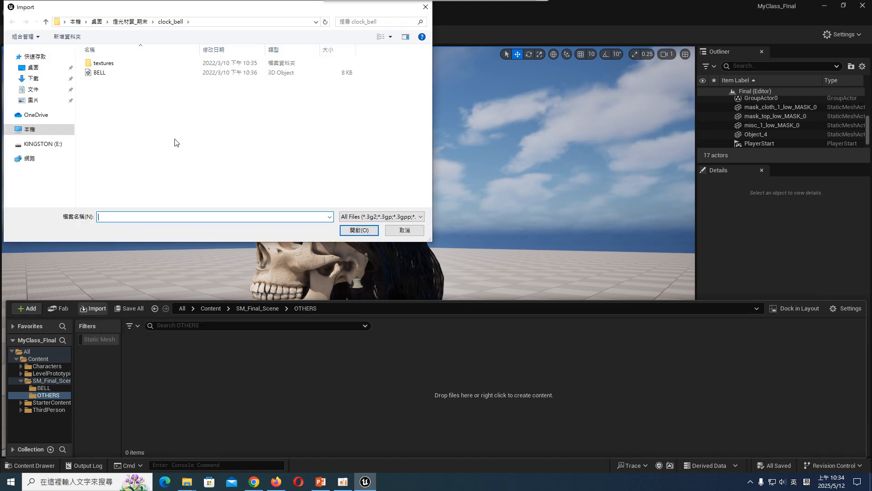
left_click(132, 23)
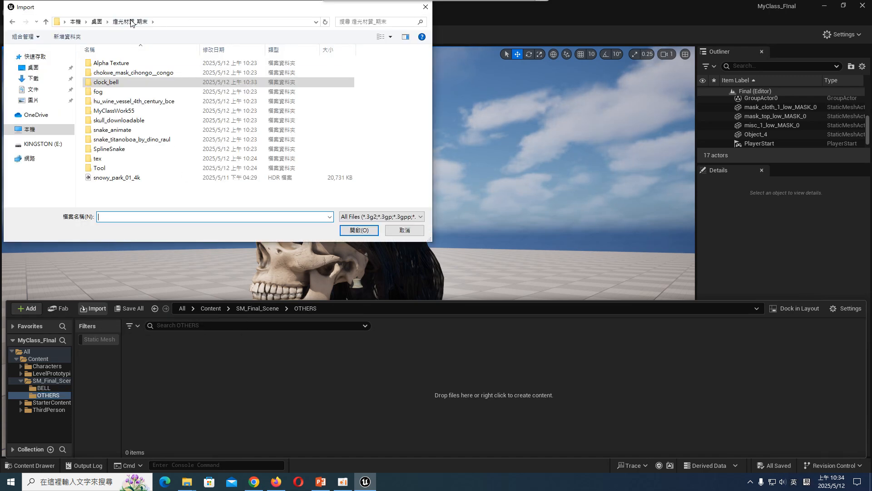
left_click(151, 102)
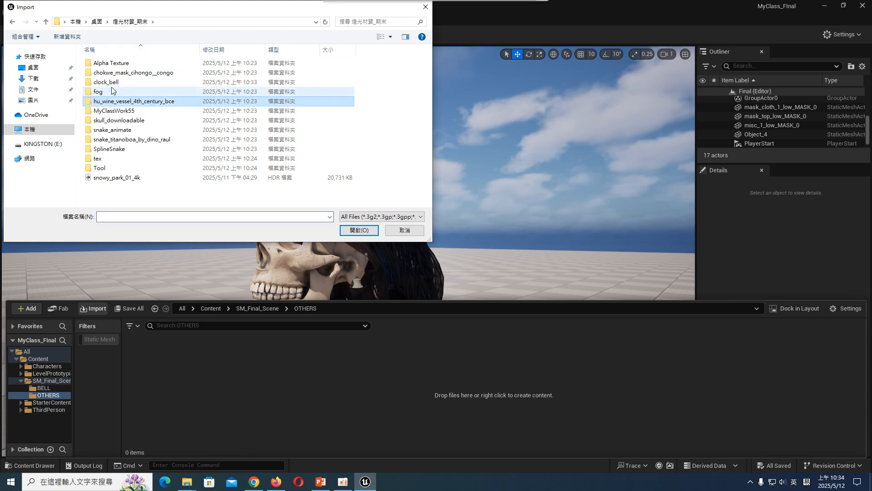
double_click(142, 103)
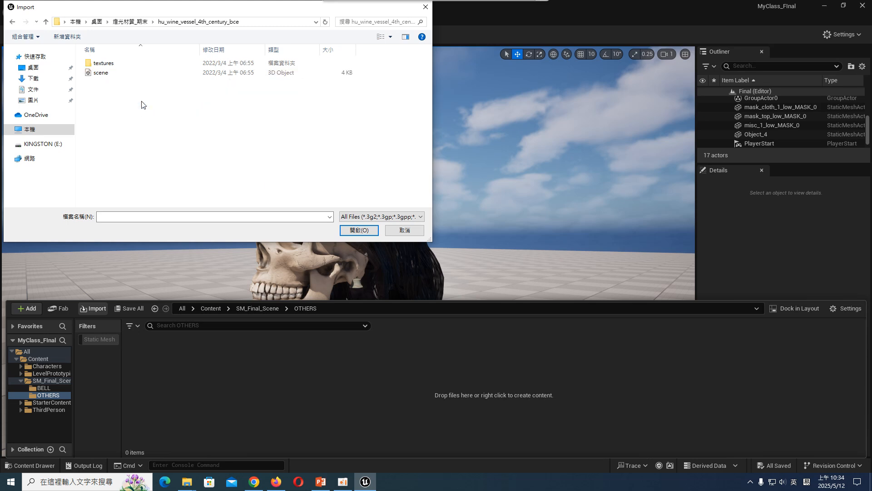
double_click(97, 72)
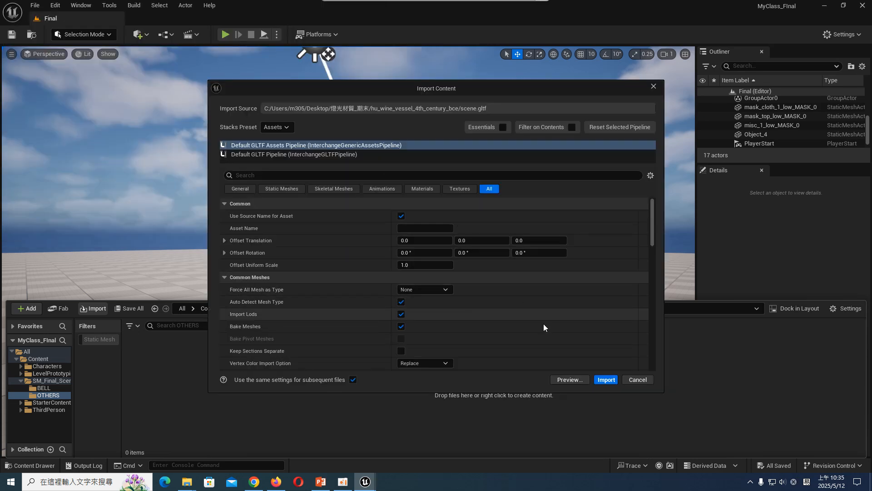
left_click(607, 379)
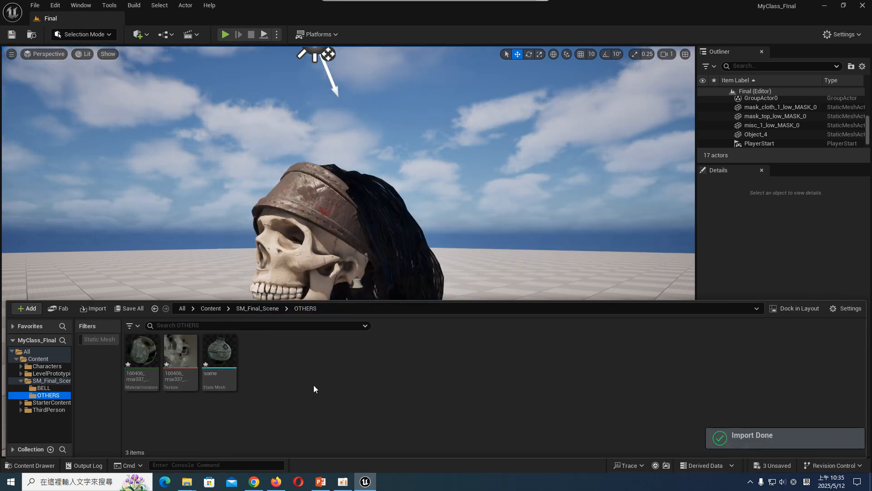
- Place the imported wine vessel mesh in the level at the skull and raise it to a Z location of about 240
left_click(220, 352)
right_click(220, 353)
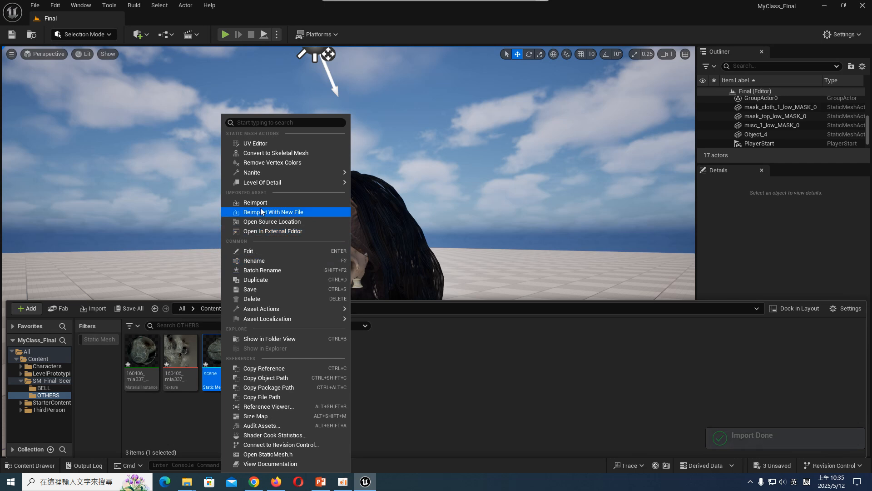
left_click(207, 355)
left_click_drag(208, 355, 416, 282)
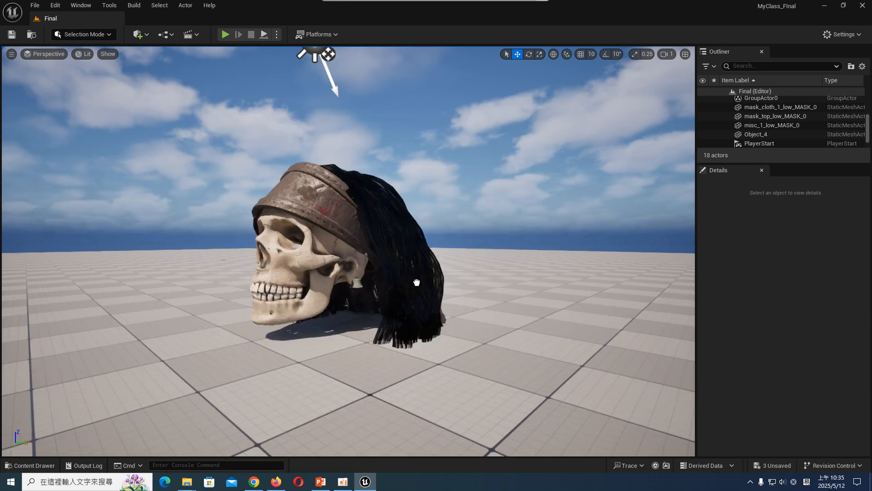
left_click_drag(379, 341, 387, 337)
scroll(389, 337, "down", 6)
left_click_drag(360, 273, 367, 216)
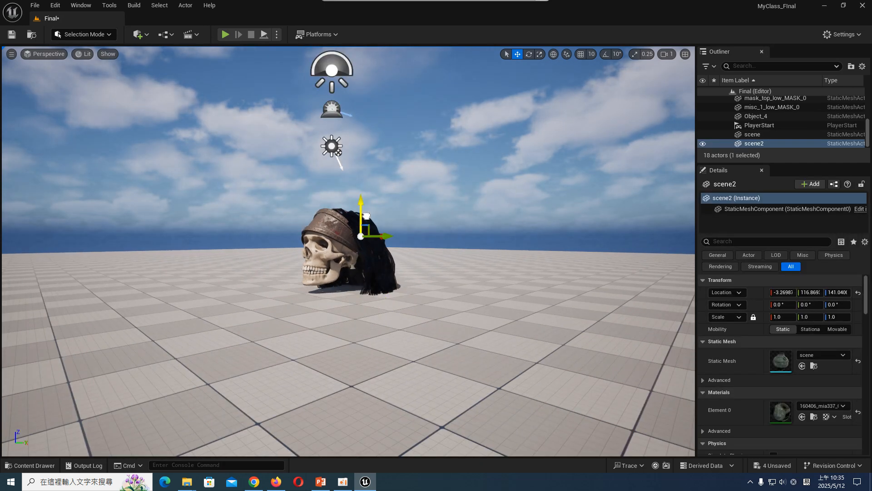
left_click_drag(367, 174, 367, 181)
key("f")
scroll(397, 244, "down", 5)
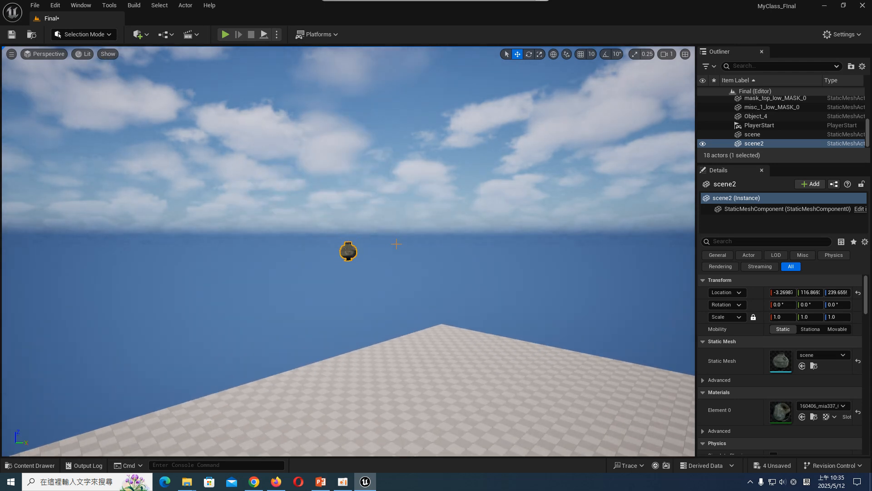
- Set the wine vessel's uniform scale to 10 and raise it to a Z location of about 1190
scroll(405, 263, "down", 2)
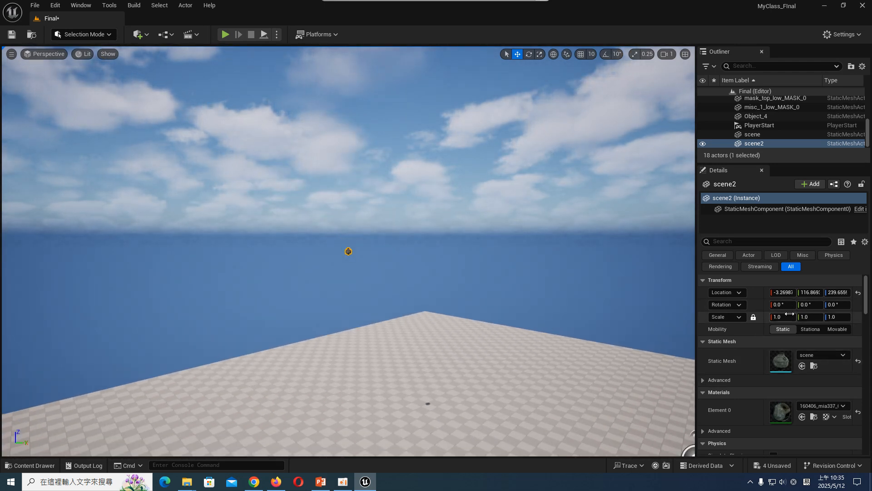
key("s")
right_click_drag(381, 257, 394, 262)
key("s")
key("s")
right_click_drag(289, 308, 282, 289)
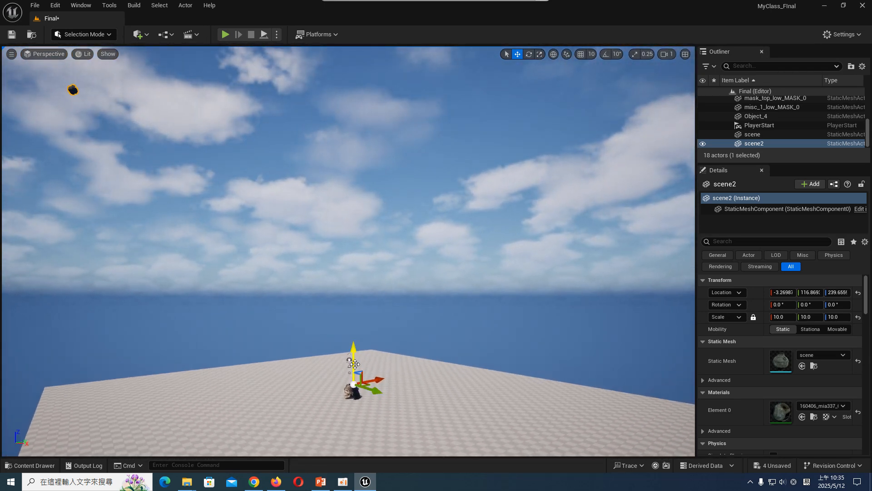
left_click_drag(354, 364, 364, 307)
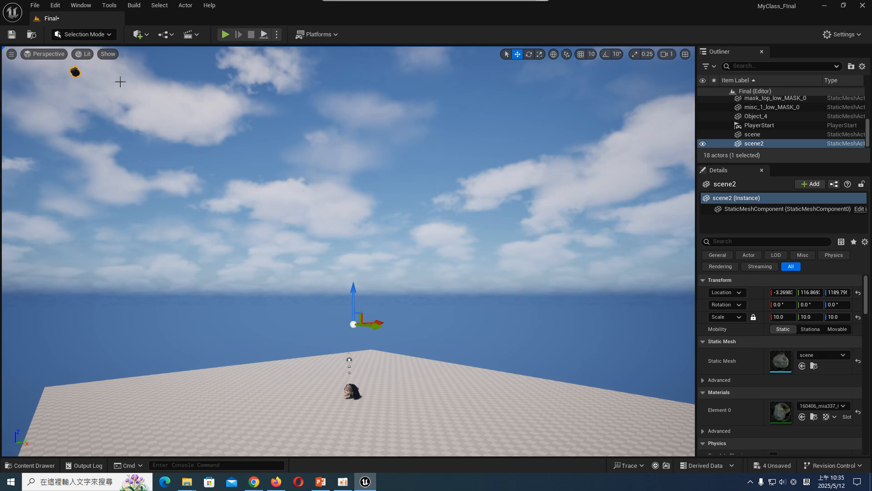
- Duplicate the wine vessel with the copy offset about 104 units along X
left_click(97, 78)
key("ctrl+z")
right_click_drag(426, 276, 419, 272)
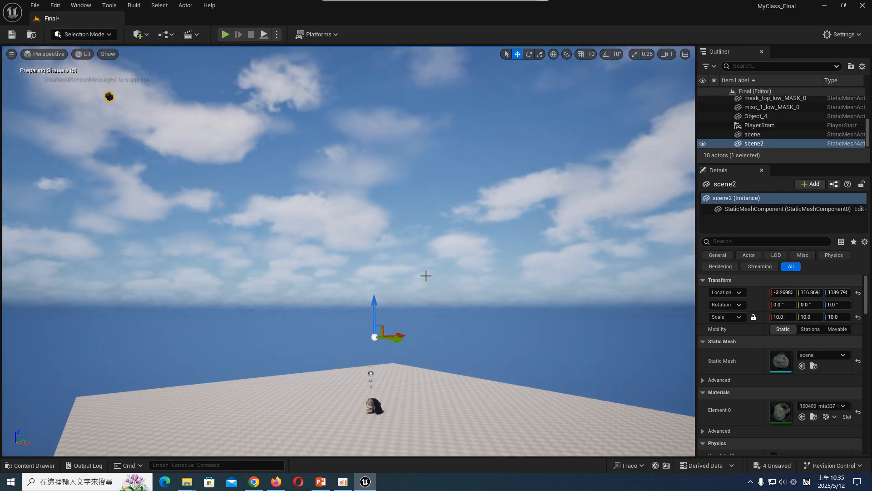
left_click_drag(398, 333, 400, 333, "alt")
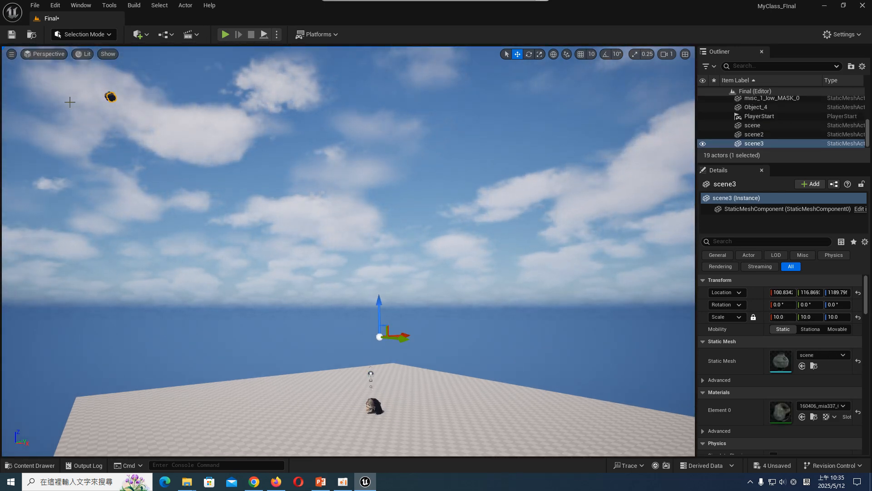
- Select both wine vessels and group them
left_click(107, 96, "ctrl")
right_click(108, 96)
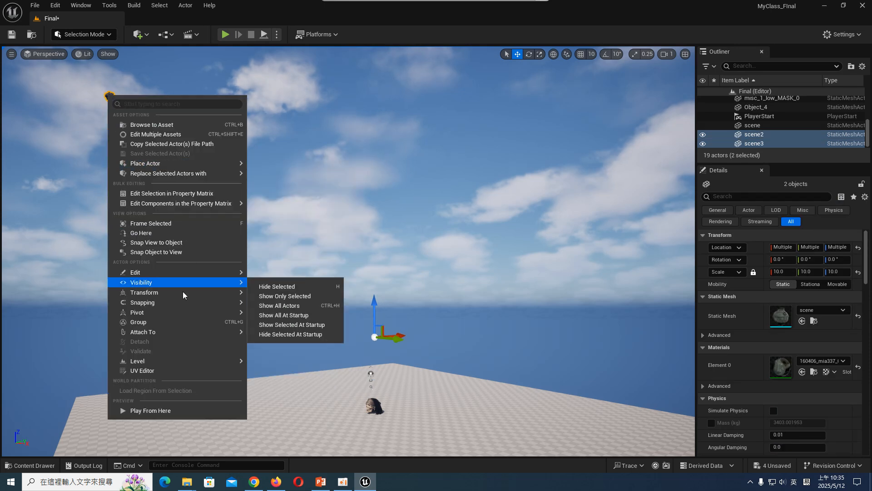
left_click(177, 322)
- Move the grouped wine vessels down and across toward the skull
left_click_drag(141, 106, 292, 123)
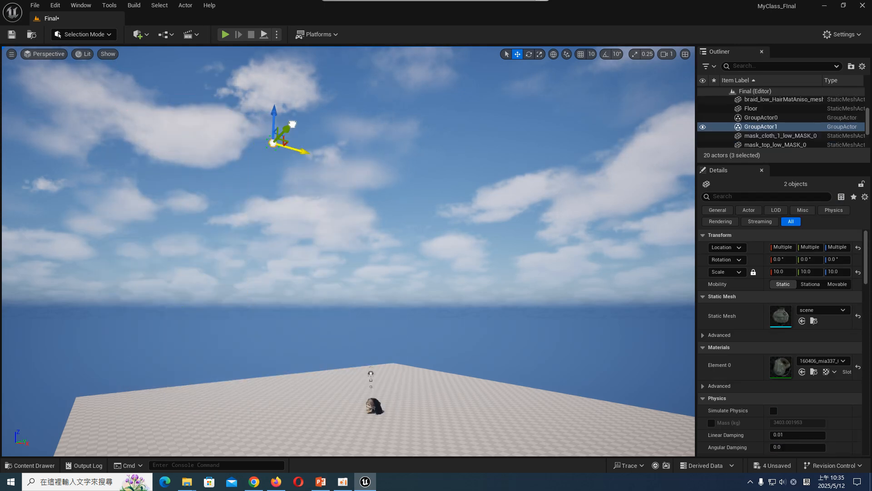
left_click_drag(311, 291, 310, 360)
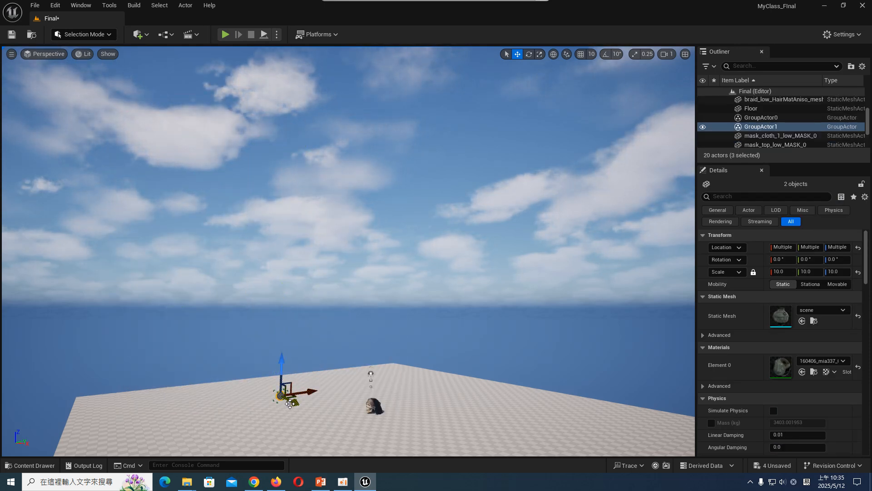
left_click_drag(289, 403, 366, 433)
left_click_drag(344, 401, 405, 393)
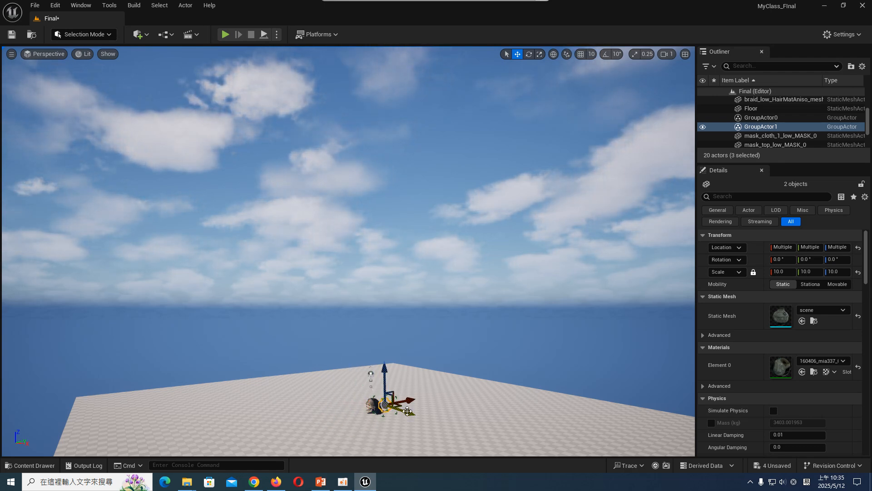
key("f")
key("s")
right_click_drag(405, 394, 429, 409)
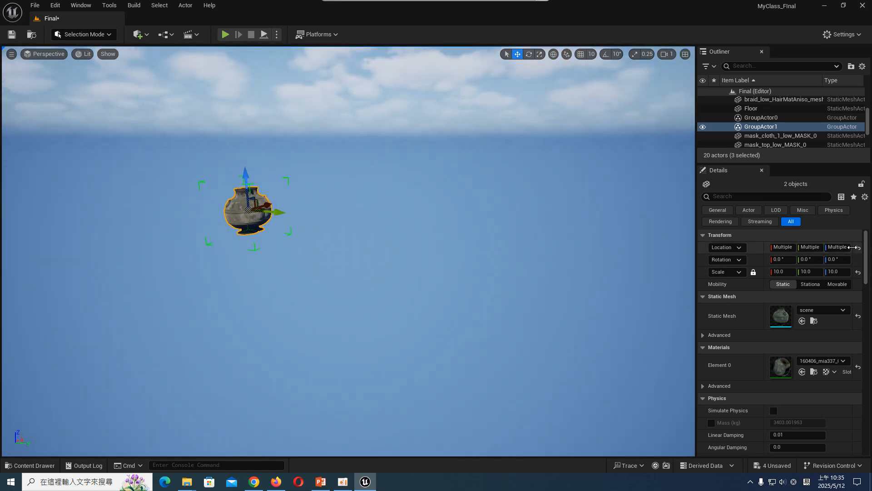
- Try resetting the location of the grouped wine vessels, and undo the reset
left_click(858, 247)
key("f")
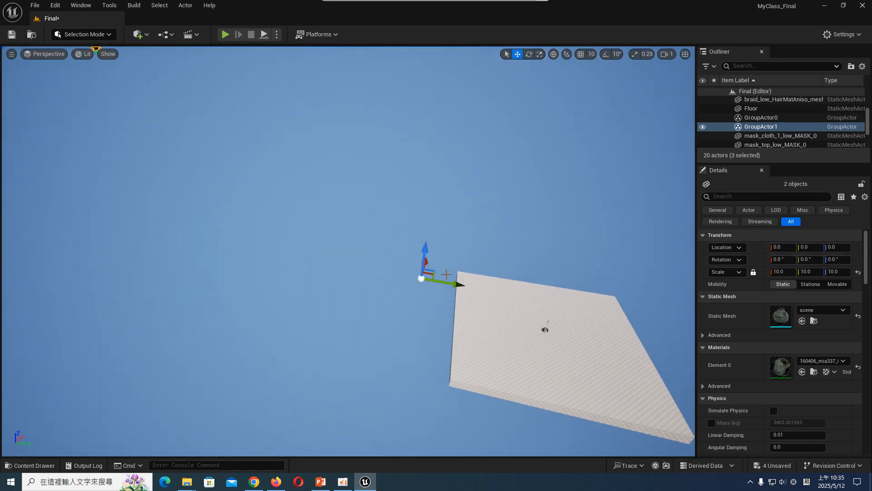
right_click_drag(446, 274, 428, 265)
left_click(265, 149)
key("ctrl+z")
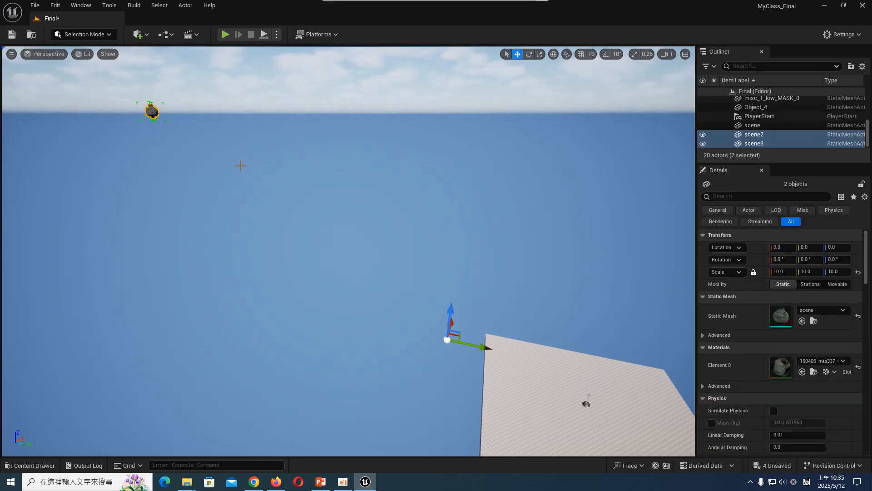
left_click(492, 319)
key("ctrl+z")
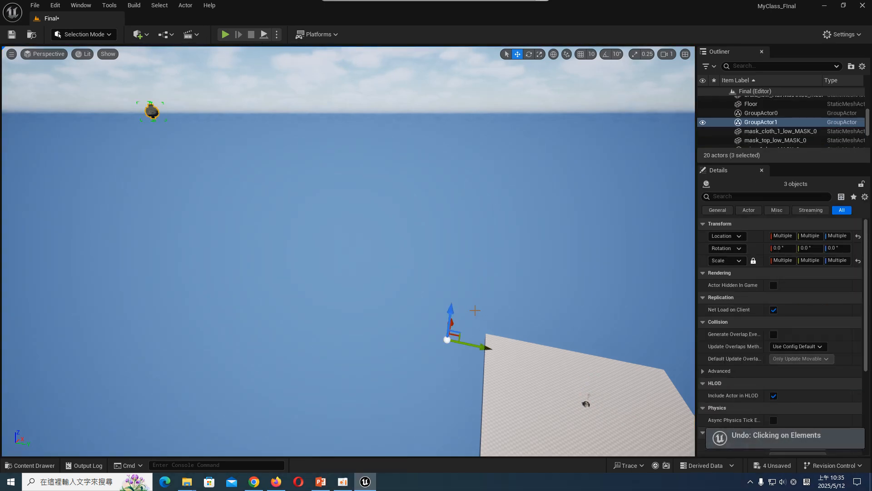
- Move the wine vessel group onto the floor area near the skull, partly sunk into the ground
key("f")
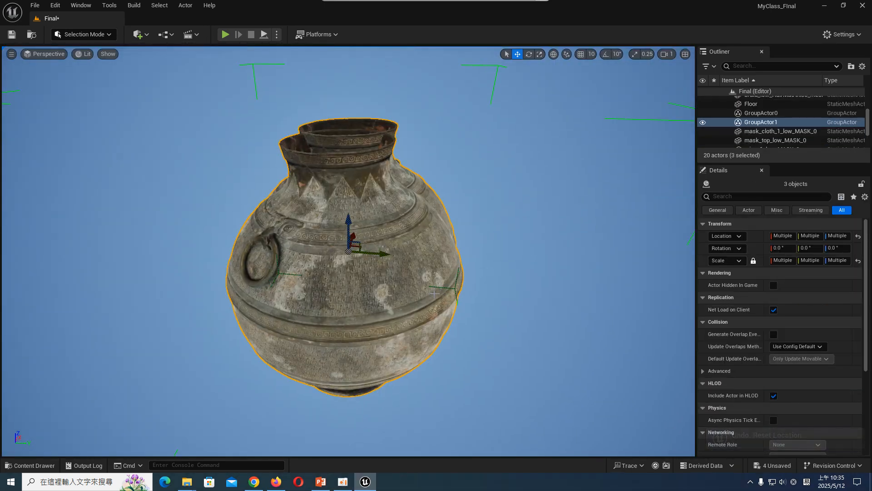
scroll(429, 284, "down", 5)
right_click_drag(345, 296, 419, 282)
left_click_drag(107, 306, 106, 218, "shift")
left_click_drag(150, 325, 395, 286, "shift")
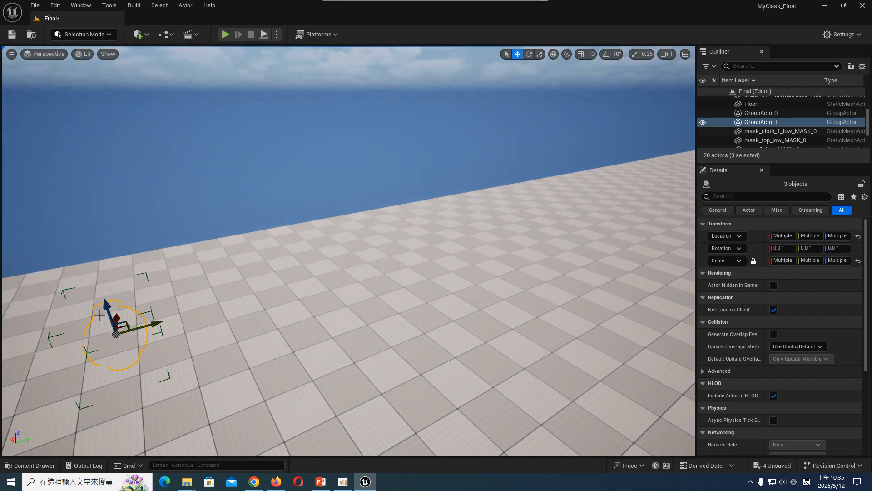
left_click_drag(99, 315, 118, 320, "shift")
left_click_drag(106, 309, 89, 223, "shift")
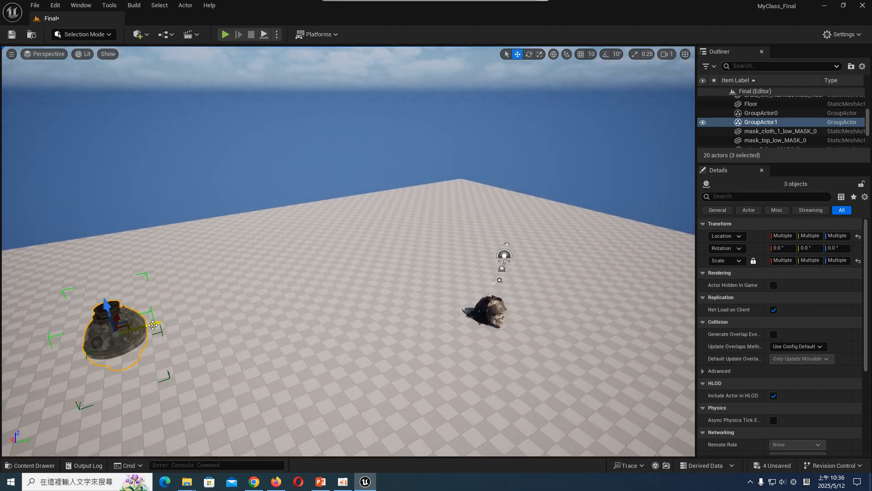
left_click_drag(154, 324, 146, 319, "shift")
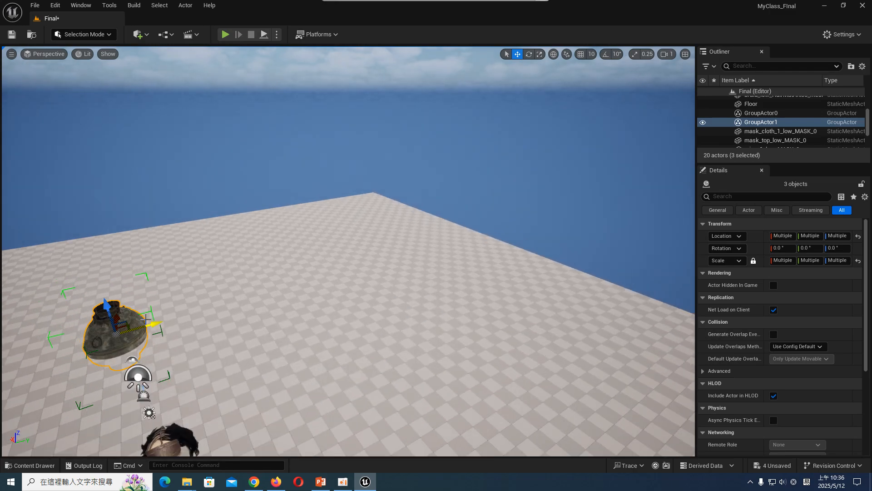
- Scale the wine vessel group down to about 6.12 behind the skull, undoing the excess scaling
key("f")
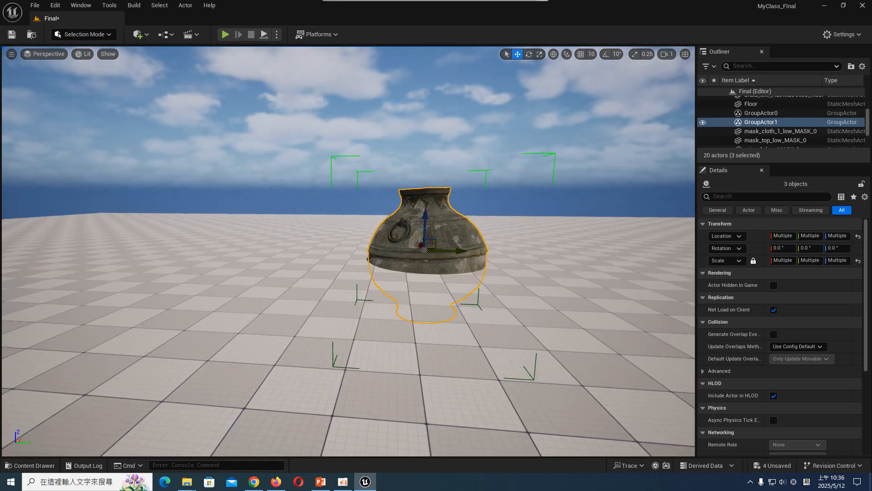
key("s")
right_click_drag(329, 350, 311, 320)
key("w")
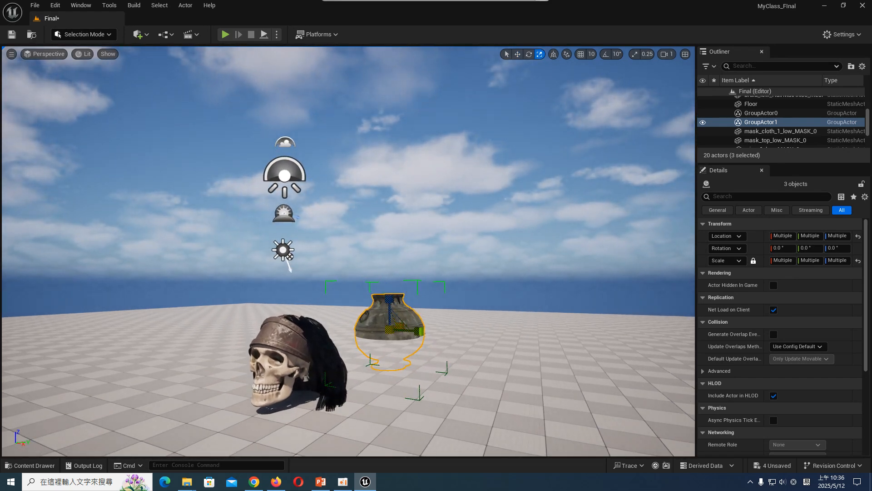
key("ctrl+z")
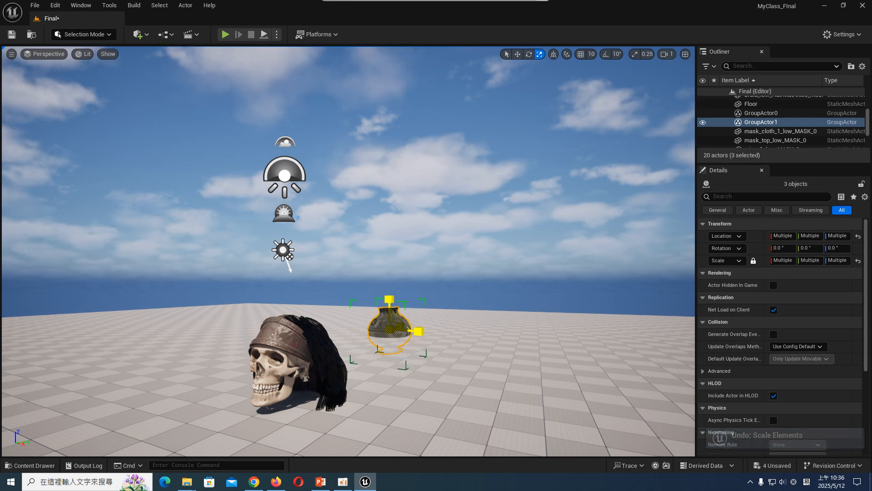
- Tip the vessel group about 65° onto its side and duplicate it alongside, turning the copy to about 132° around Z
key("e")
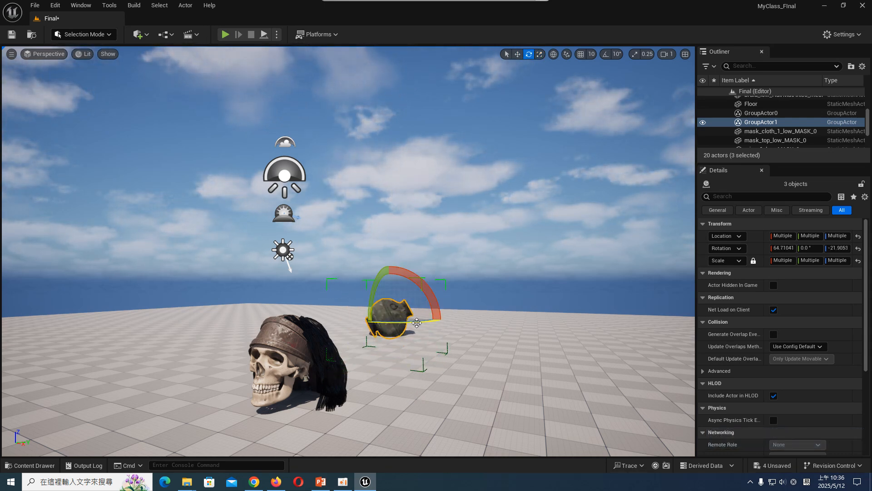
left_click_drag(421, 318, 520, 325)
key("e")
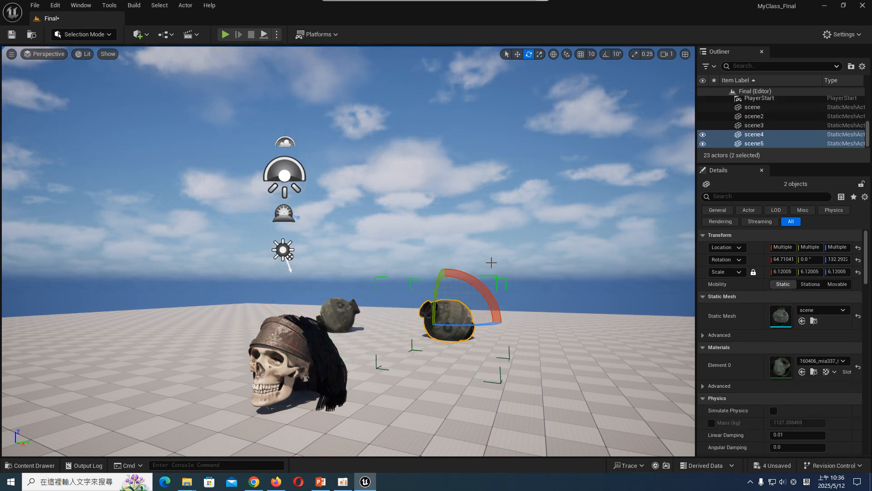
- Add the skull mesh to the existing group of headband and hair meshes
left_click(315, 341)
right_click_drag(315, 340, 285, 322)
key("w")
key("s")
left_click(358, 263)
left_click(368, 260)
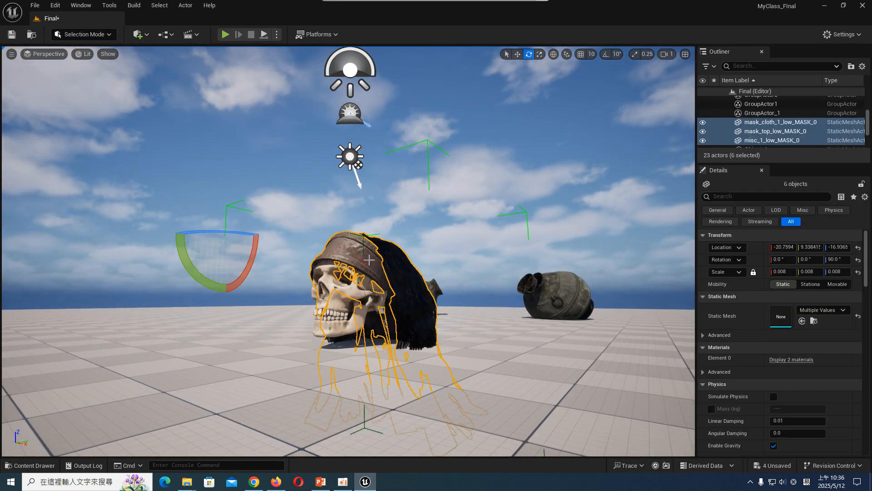
left_click(349, 285, "ctrl")
right_click(355, 265)
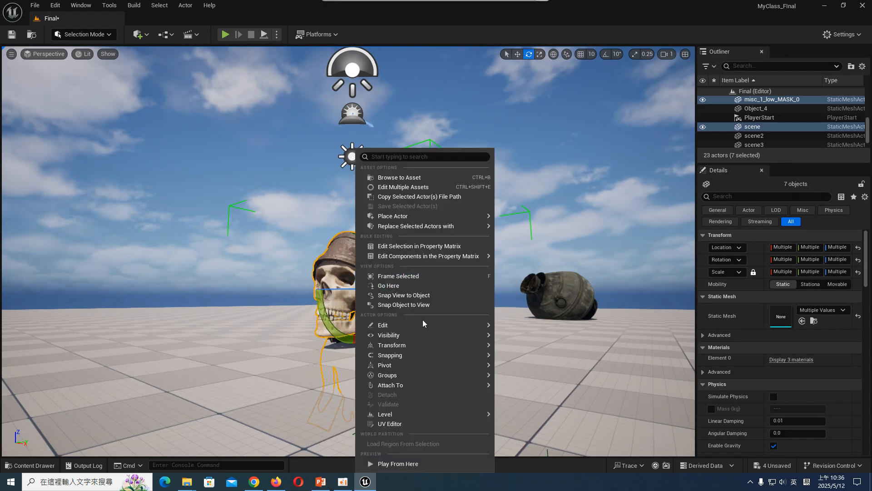
mouse_move(443, 376)
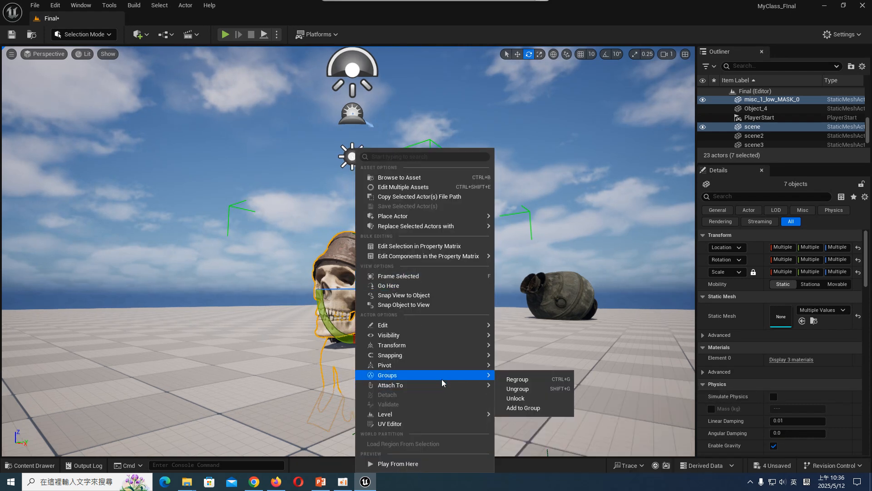
left_click(536, 407)
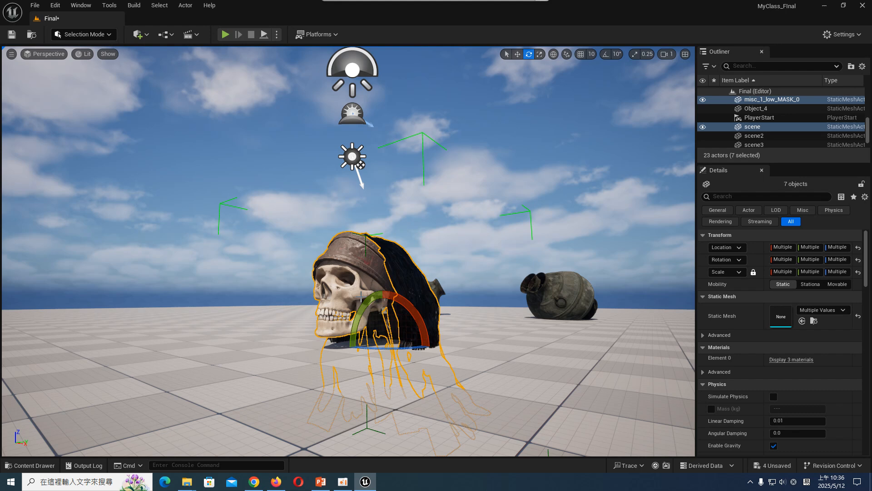
- Frame the skull in a close three-quarter view with the wine vessels behind it, and create a CameraActor from that view
left_click_drag(365, 301, 382, 321)
key("w")
mouse_move(395, 359)
left_mouse_down()
mouse_move(413, 359)
mouse_move(405, 359)
left_mouse_up()
left_click_drag(357, 337, 361, 335)
left_click_drag(411, 352, 410, 355)
key("w")
key("d")
right_click_drag(411, 354, 389, 356)
key("w")
right_click_drag(444, 301, 444, 301)
key("a")
left_click(465, 163)
left_click(45, 54)
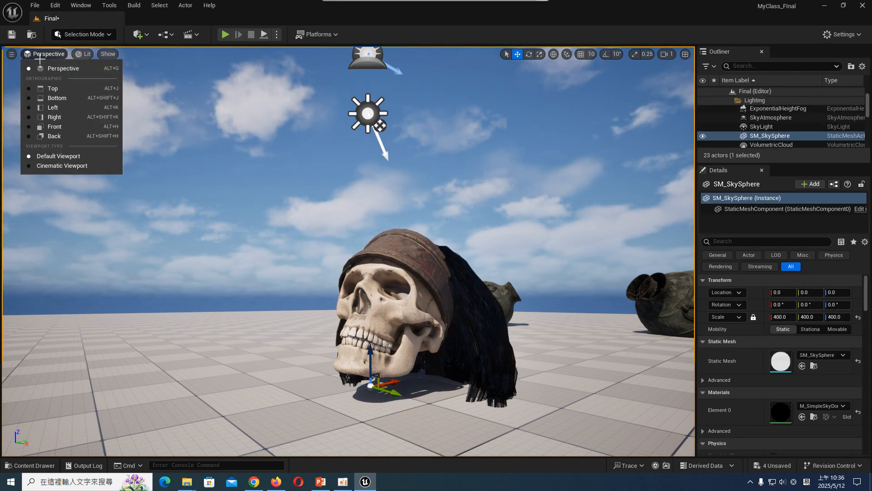
left_click(12, 54)
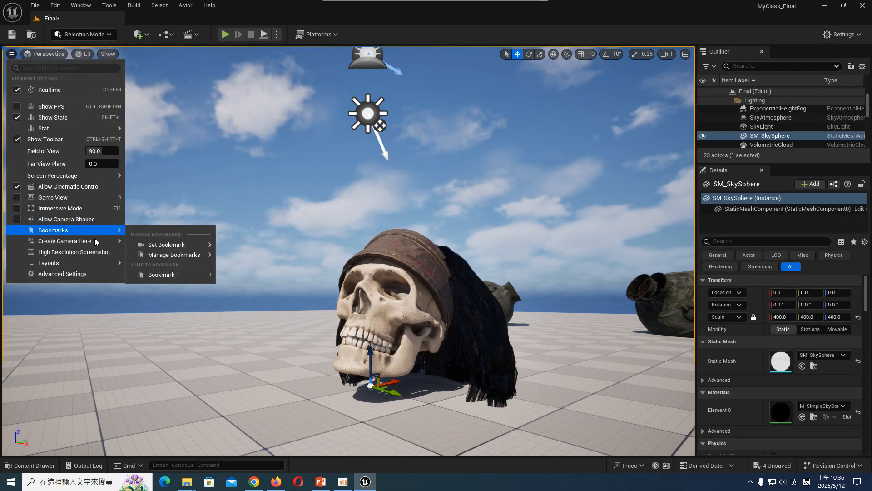
mouse_move(94, 240)
left_click(153, 245)
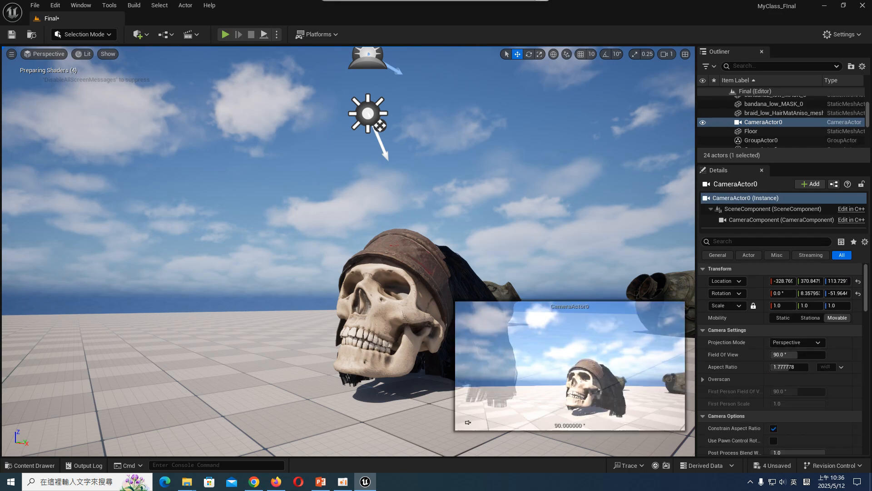
left_click(154, 241)
- Save the Final level and all remaining unsaved assets
left_click(12, 39)
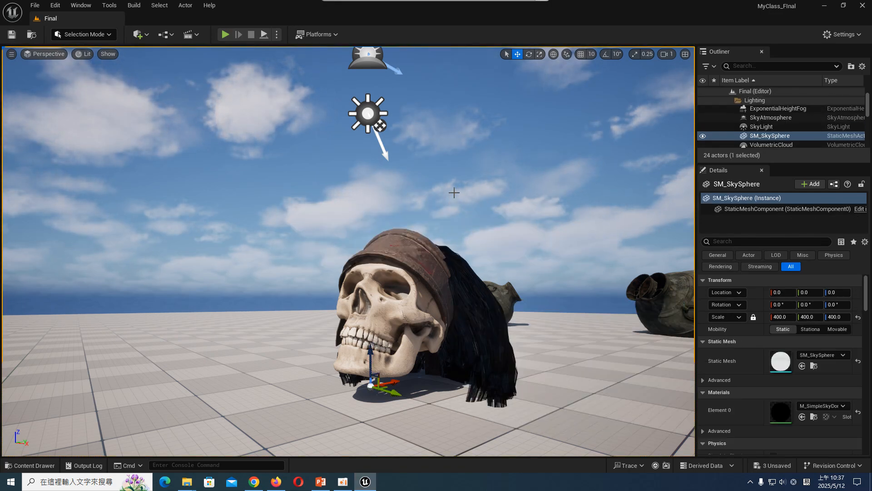
left_click(30, 465)
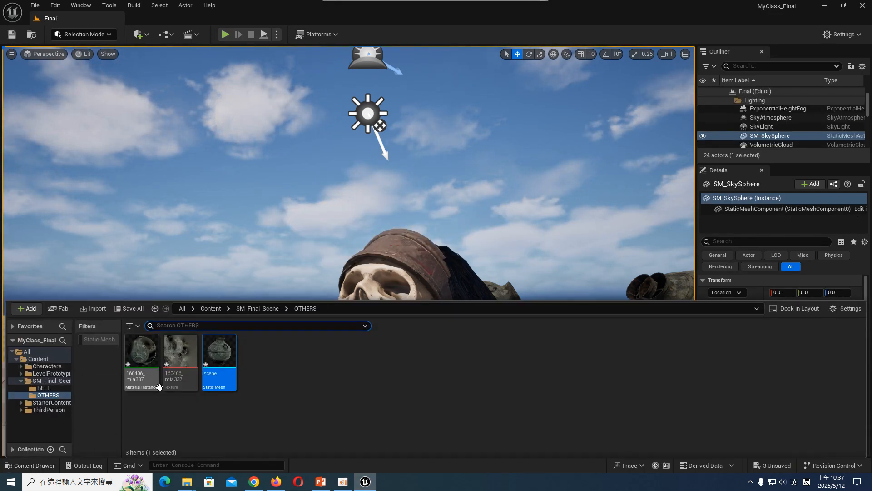
left_click(129, 308)
left_click(508, 344)
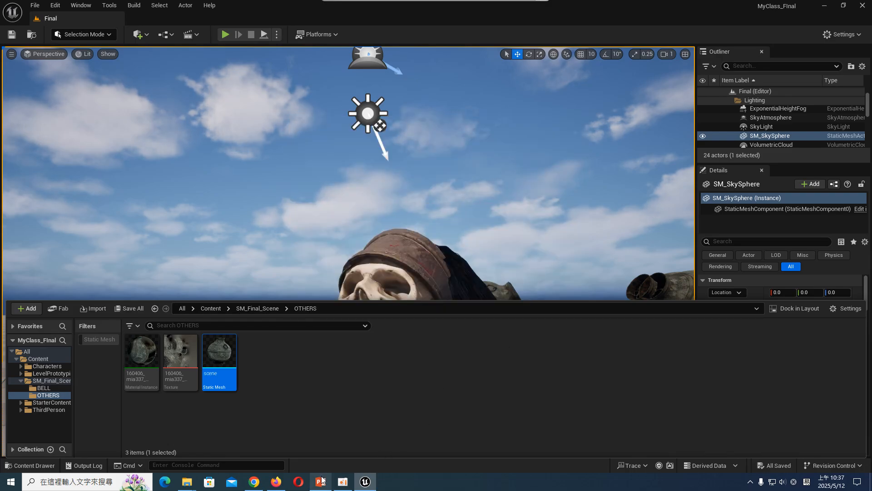
- Check the Sketchfab asset list in PowerPoint, and create a folder named Snake inside SM_Final_Scene in Unreal Editor
left_click(320, 481)
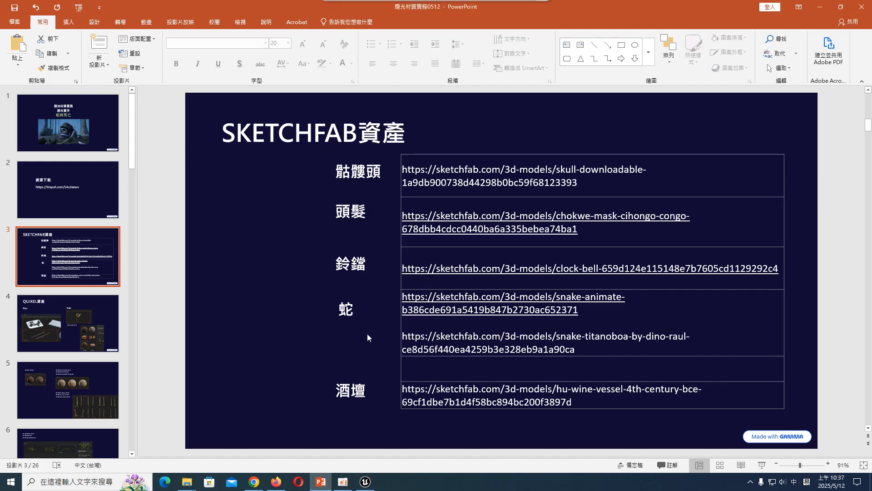
left_click(367, 481)
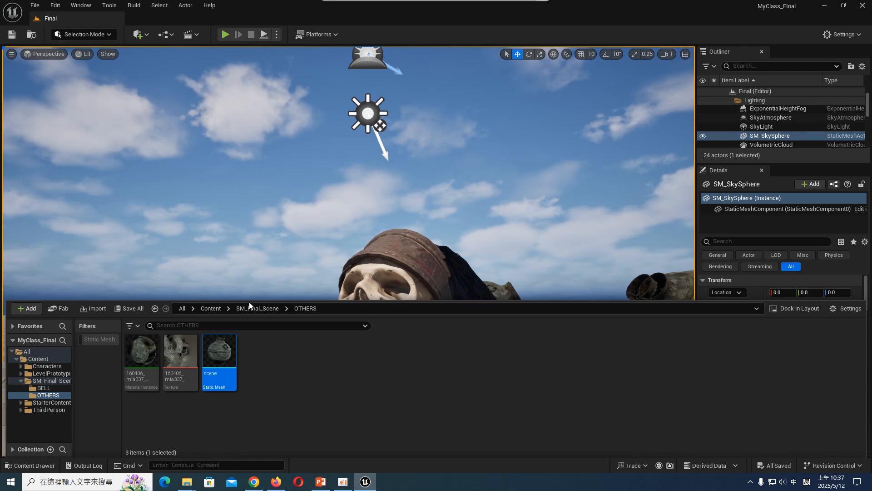
left_click(59, 381)
right_click(59, 380)
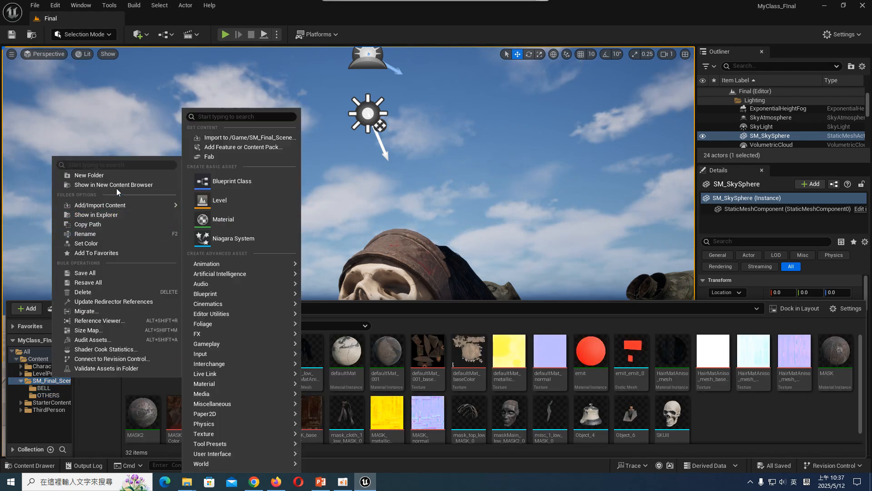
left_click(91, 174)
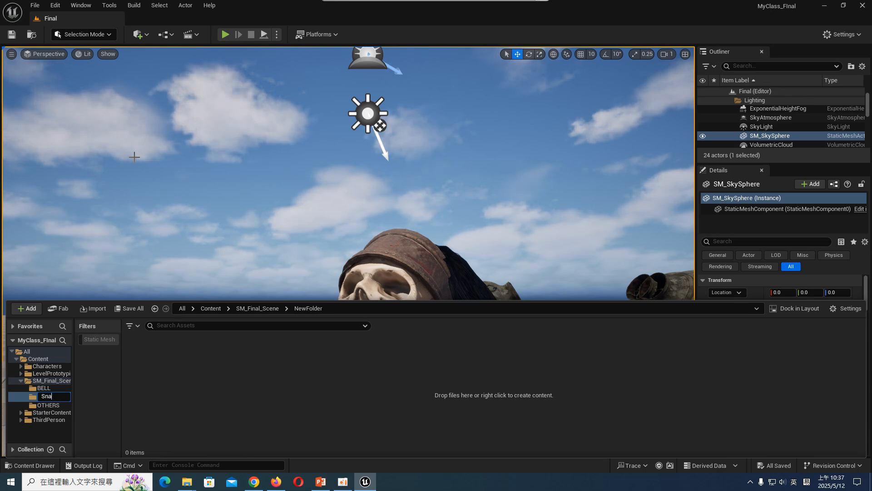
type("Snake")
key("Return")
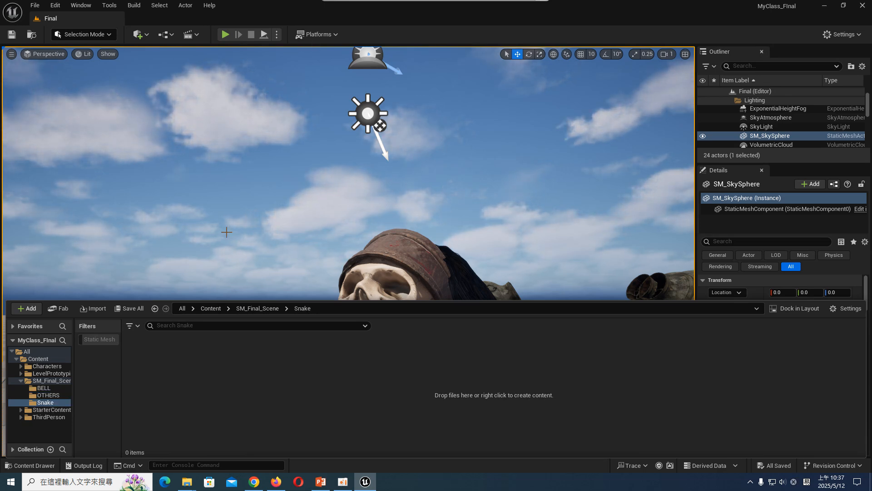
- Import the scene file from the snake_animate folder into the Snake folder with the default GLTF import settings
left_click(98, 310)
left_click(138, 23)
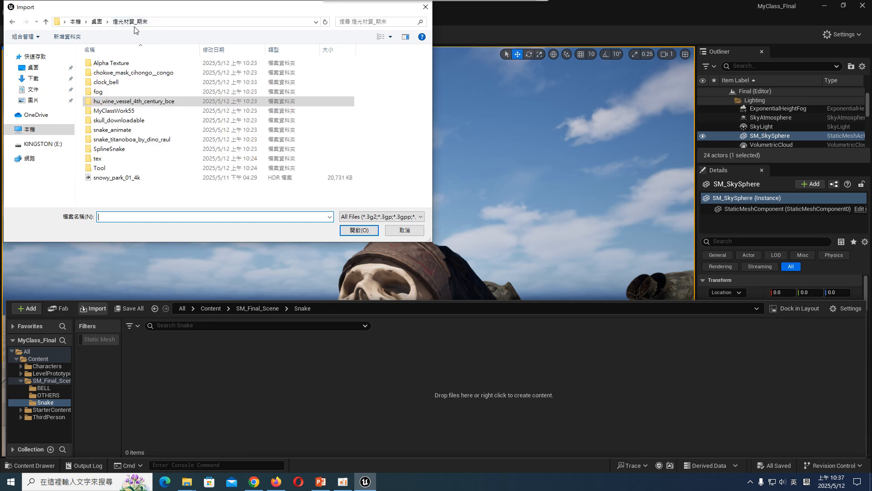
left_click(129, 132)
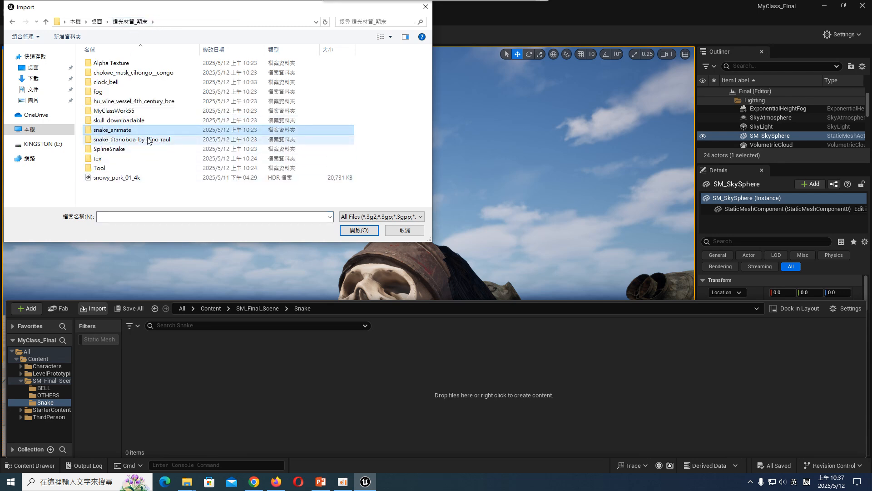
double_click(135, 130)
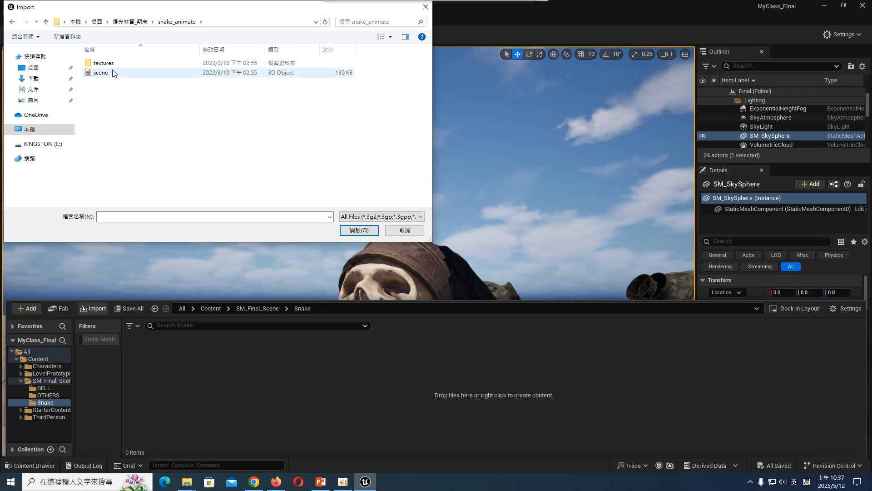
double_click(113, 73)
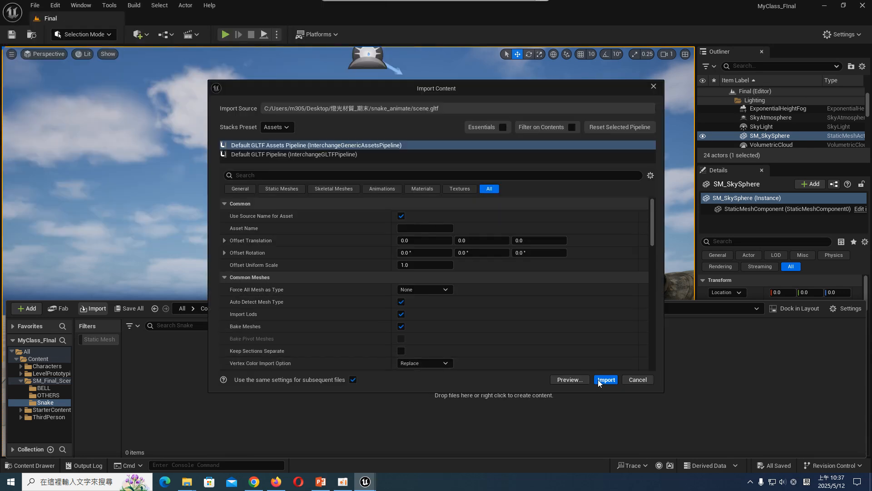
scroll(573, 301, "down", 5)
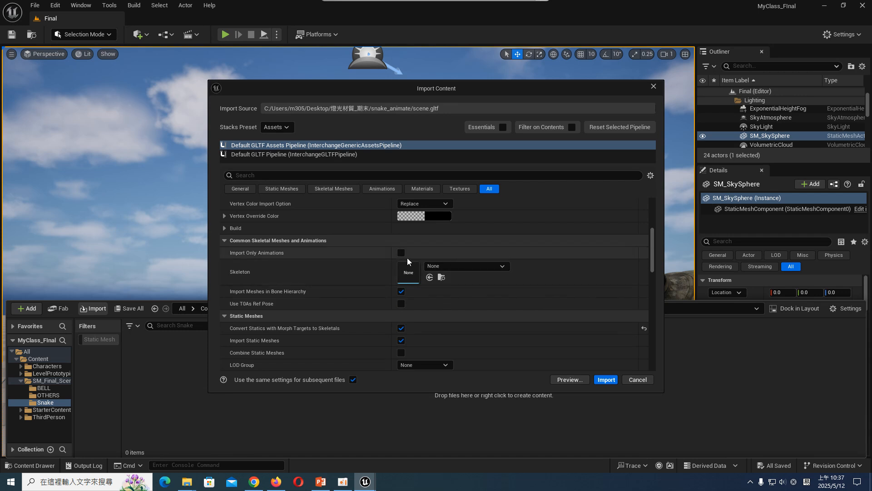
scroll(439, 354, "down", 10)
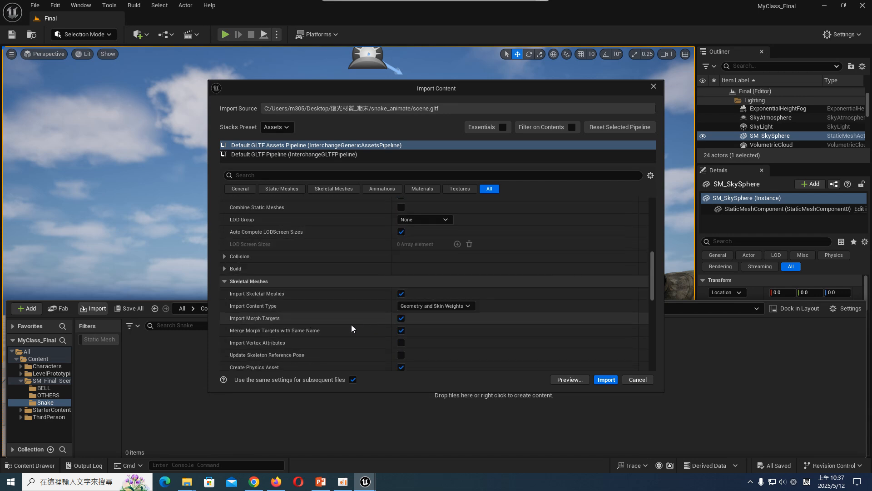
scroll(361, 315, "down", 2)
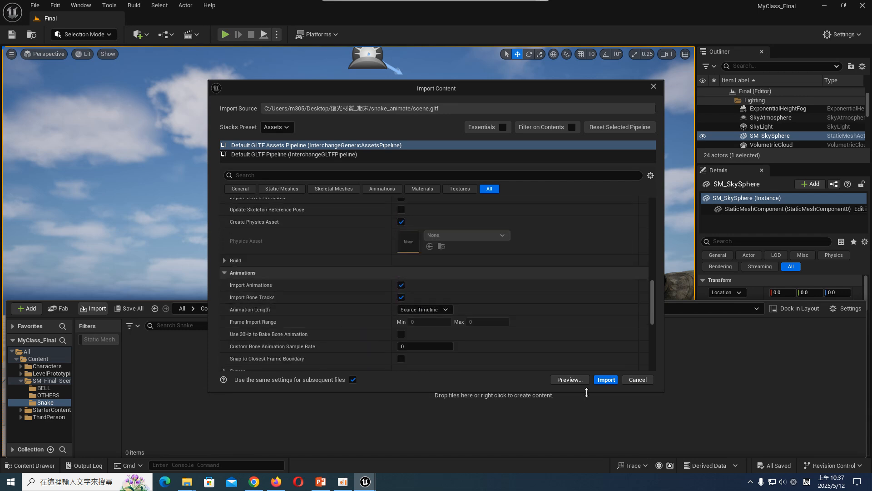
left_click(606, 379)
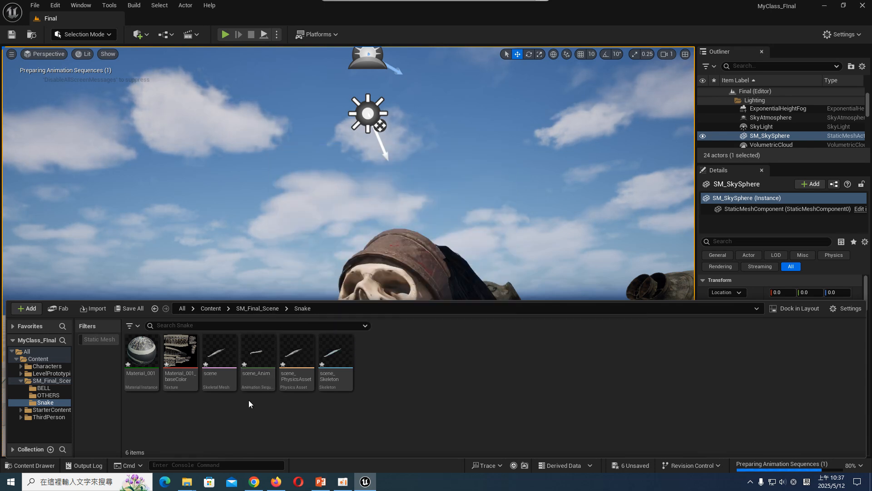
- Place the scene_Anim snake animation in the level so that it lies across the skull's mouth
left_click_drag(258, 361, 385, 335)
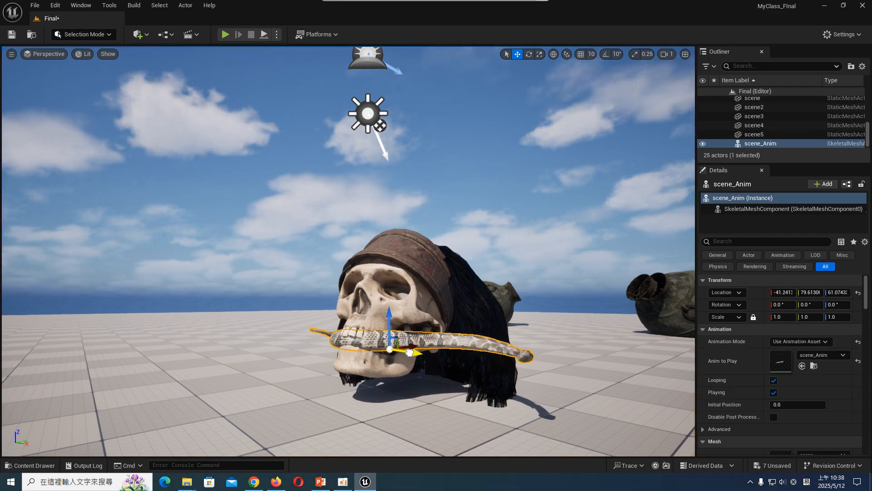
left_click(388, 304)
left_click(416, 360)
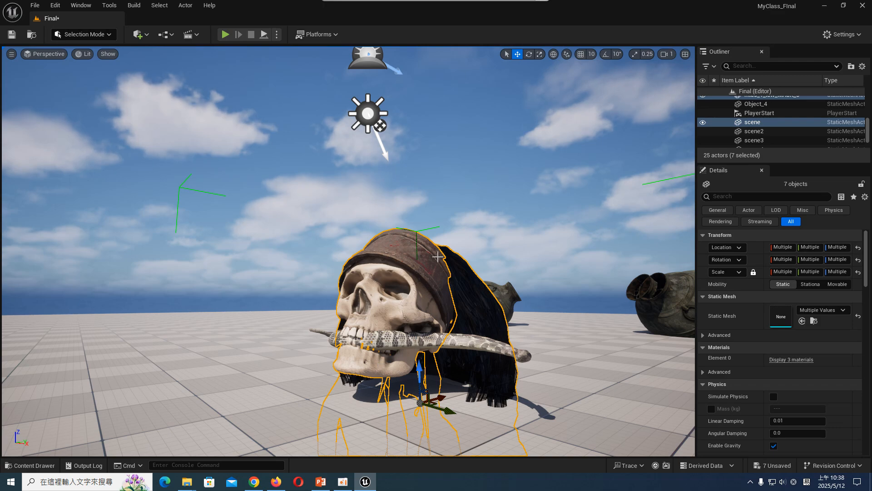
middle_click_drag(434, 364, 462, 383)
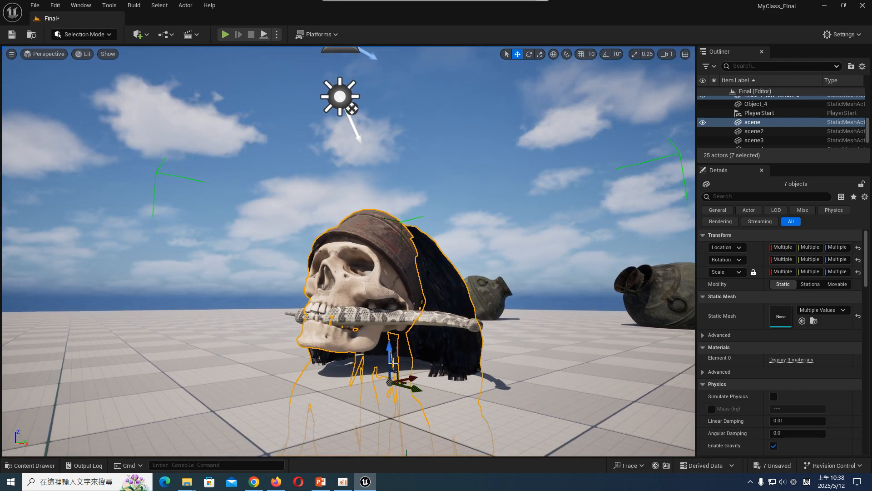
middle_click_drag(393, 363, 389, 362)
scroll(345, 253, "up", 3)
middle_click_drag(345, 253, 337, 235)
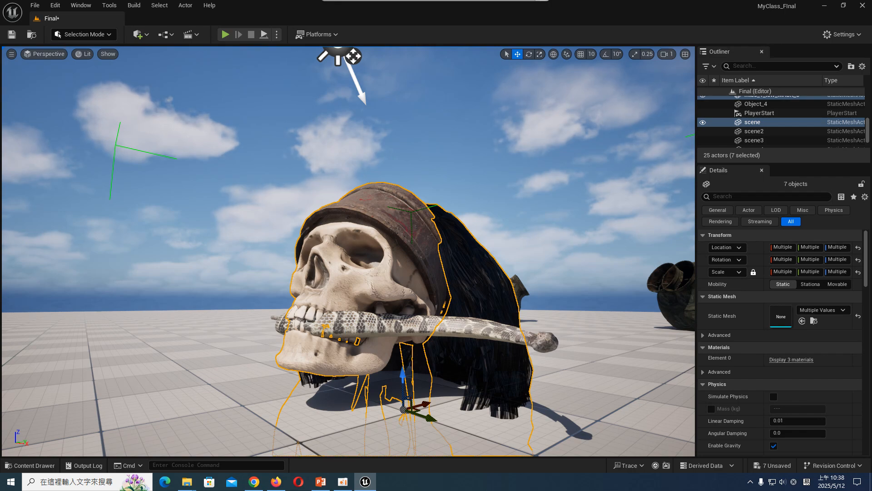
- Unlock the skull group so its meshes can be selected individually, and deselect the group
right_click(758, 123)
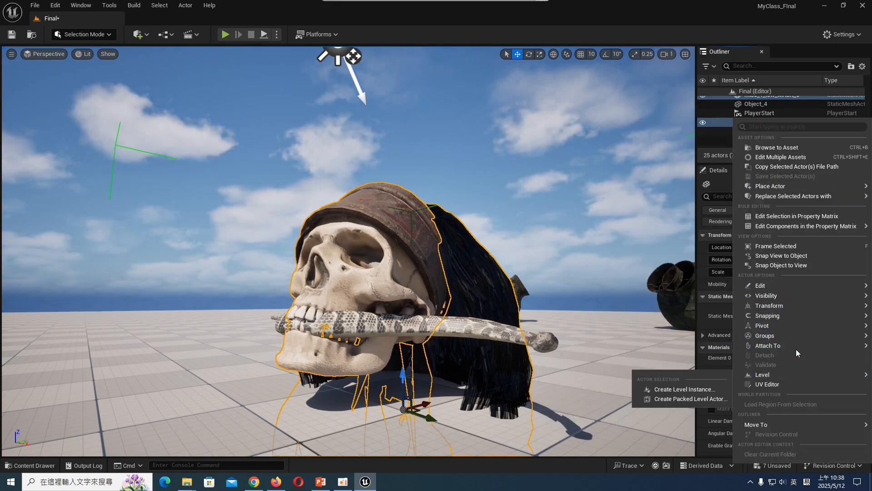
mouse_move(796, 335)
left_click(697, 347)
left_click(599, 254)
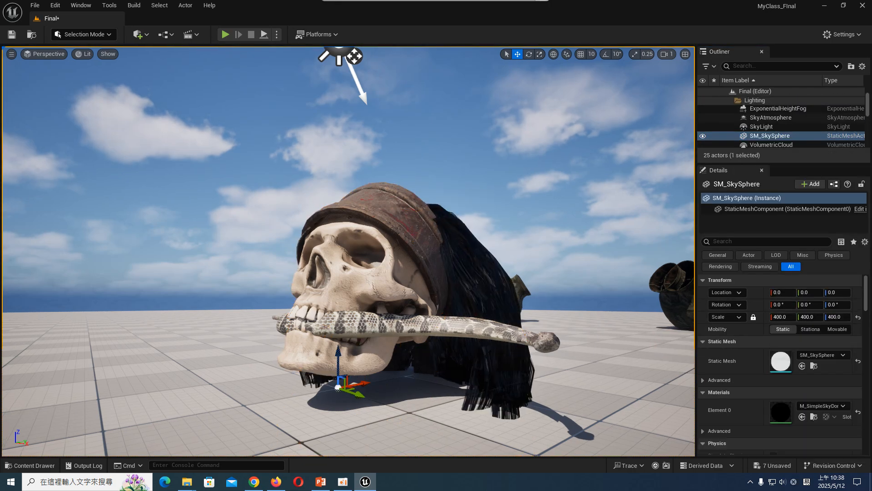
left_click(351, 248)
left_click(102, 35)
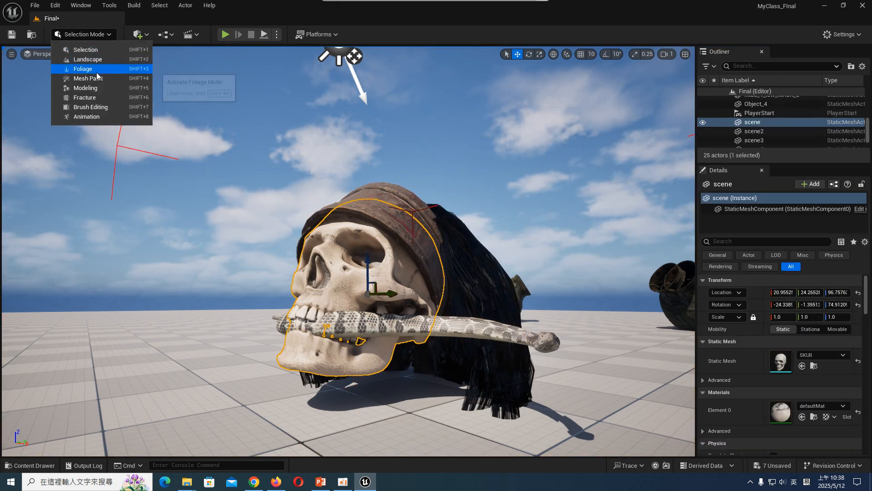
left_click(81, 88)
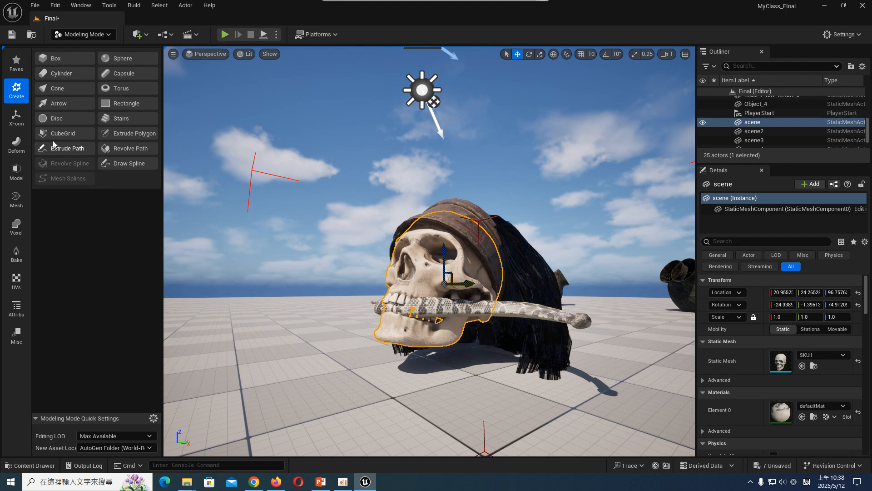
left_click(16, 117)
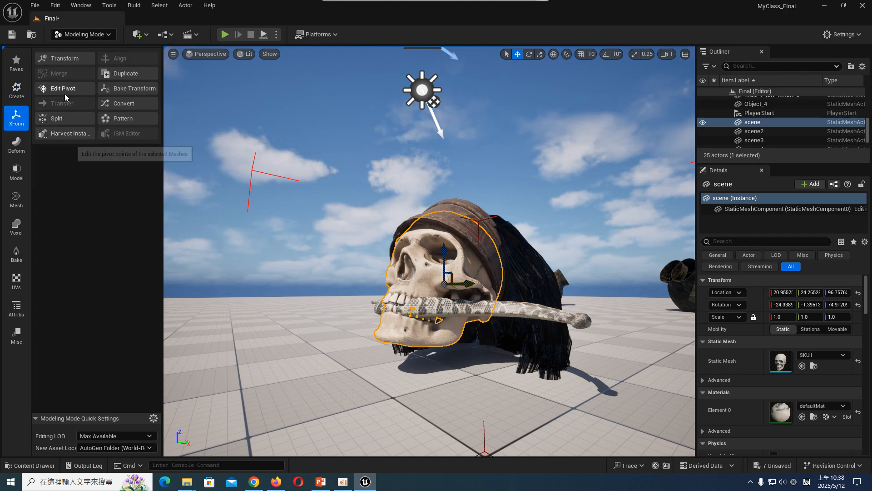
left_click(17, 144)
left_click(16, 171)
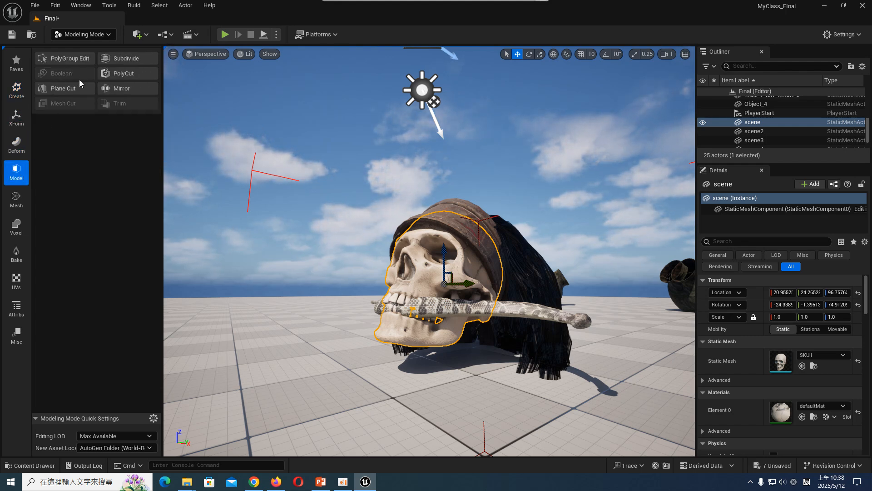
left_click(16, 199)
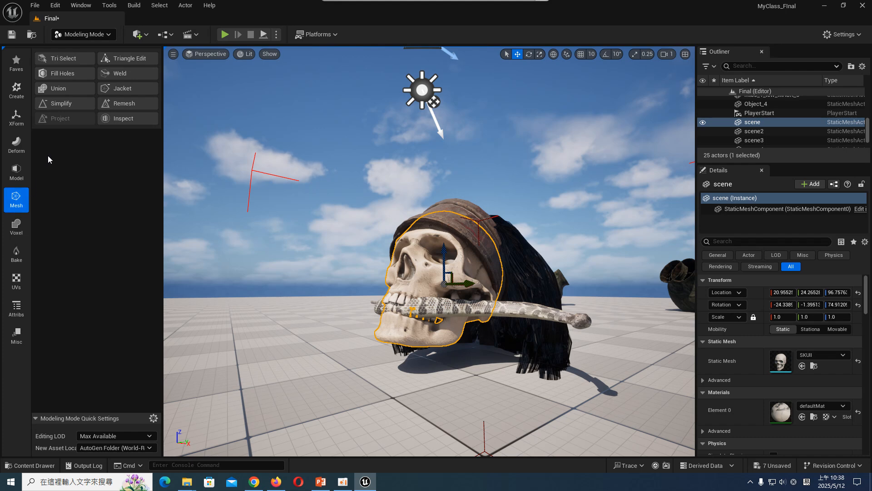
left_click(76, 61)
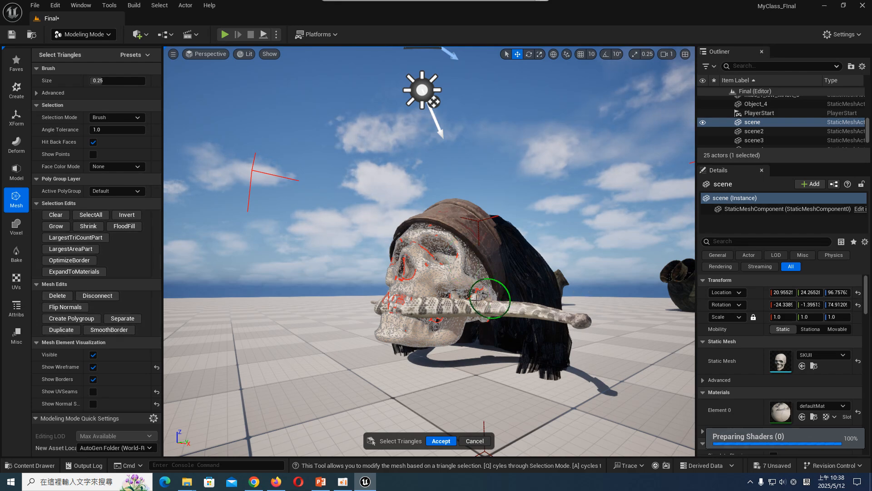
right_click_drag(463, 316, 460, 319)
scroll(464, 313, "up", 5)
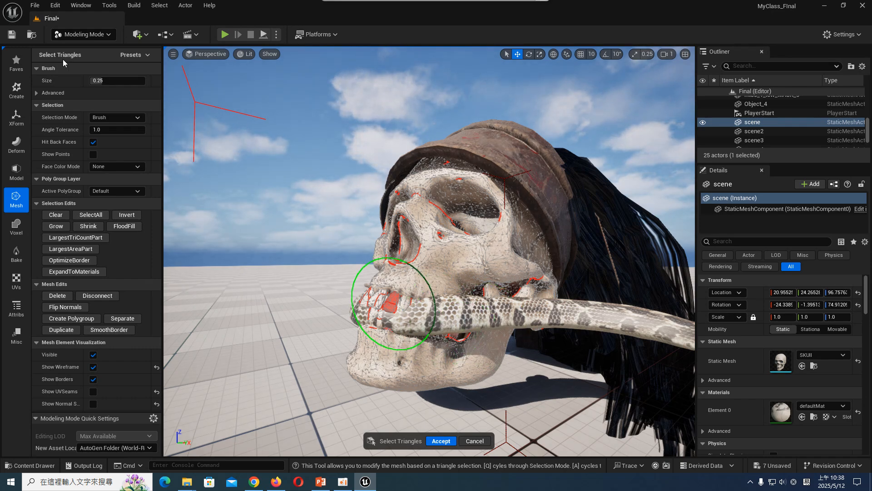
- Return to Selection mode and lower the snake out of the mouth to below the skull's jaw
left_click(77, 36)
left_click(86, 49)
left_click(519, 324)
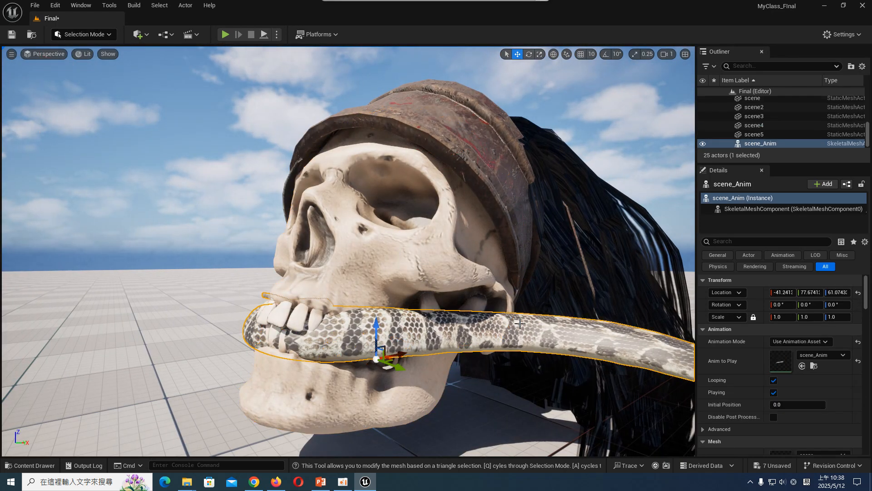
left_click_drag(379, 337, 380, 439)
- Delete the teeth along the side of the skull's mouth with Modeling mode's Tri Select, using a brush size of 0.1564
left_click(362, 330)
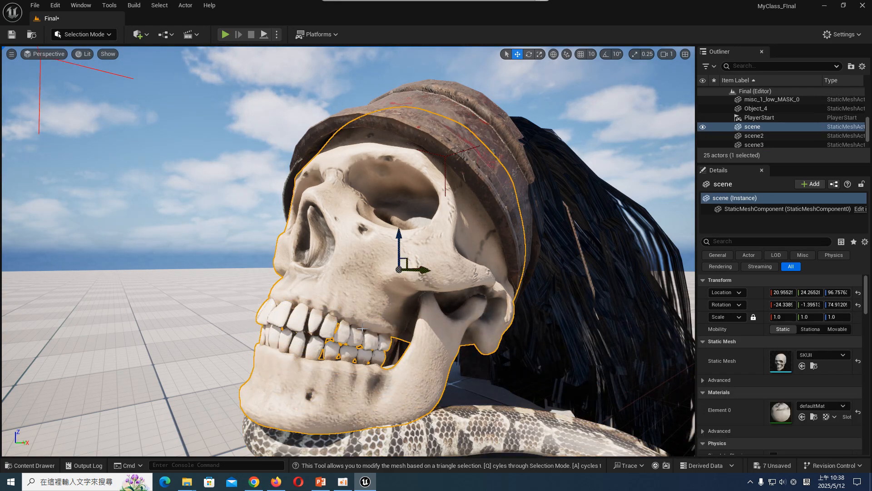
left_click(104, 37)
left_click(84, 87)
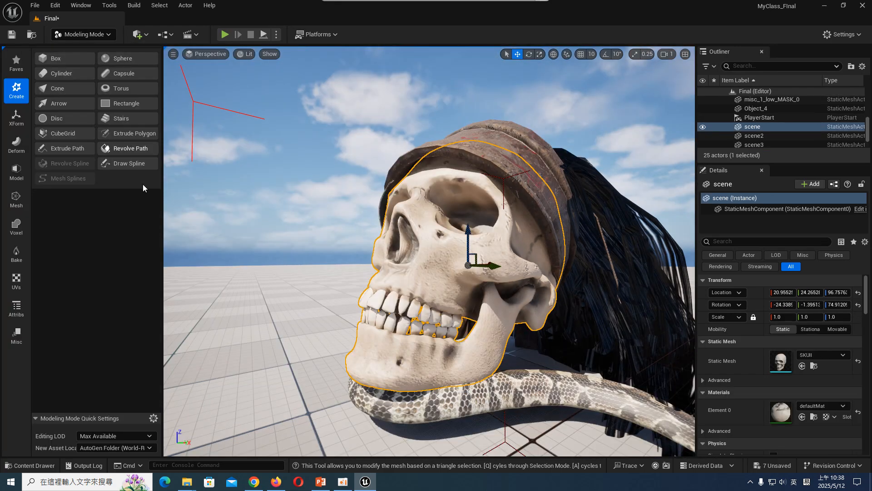
left_click(17, 172)
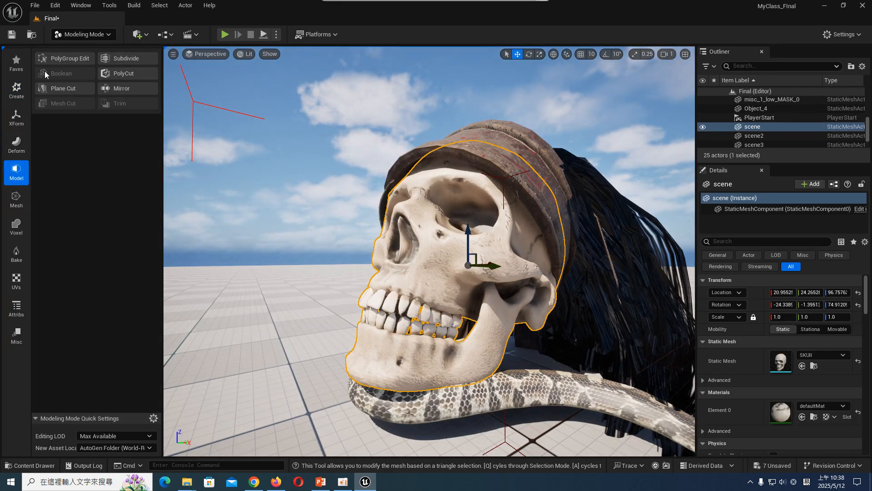
left_click(17, 199)
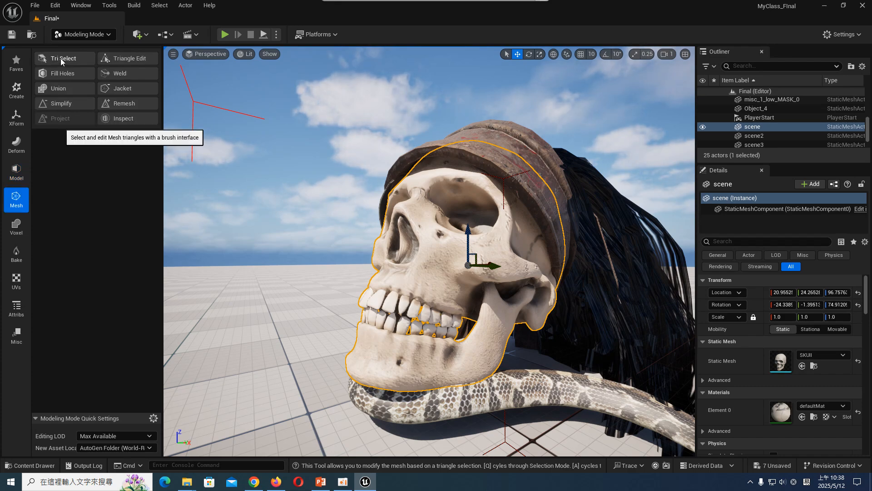
left_click(59, 58)
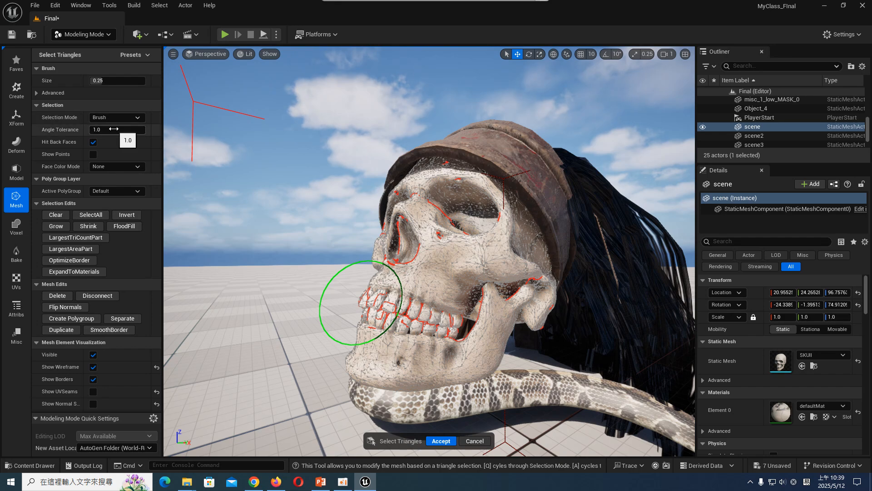
left_click_drag(113, 81, 118, 86)
mouse_move(417, 323)
left_mouse_down()
mouse_move(426, 325)
mouse_move(419, 314)
left_mouse_up()
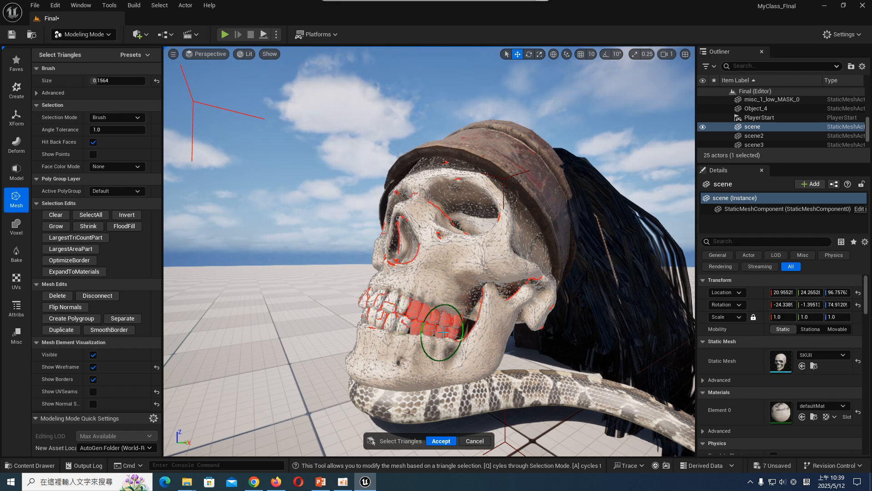
key("Delete")
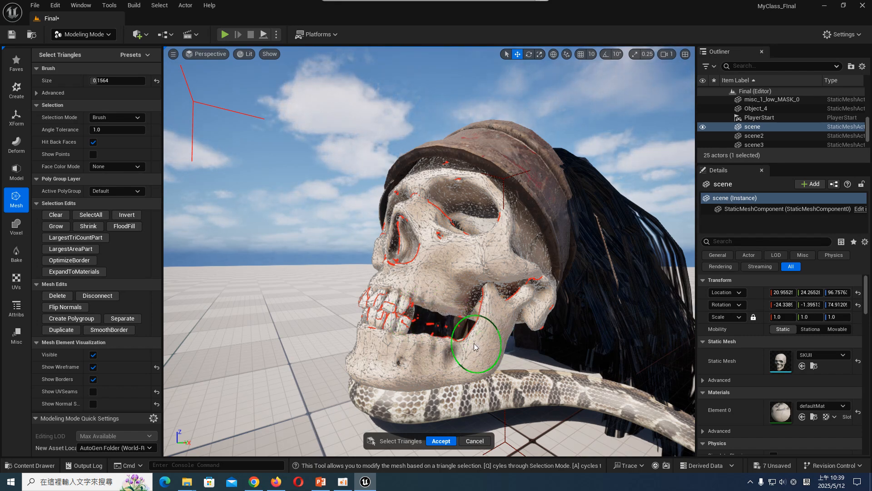
- Brush over the lower jaw's triangles, and accept the triangle edits on the skull mesh
mouse_move(470, 345)
left_mouse_down()
mouse_move(408, 363)
mouse_move(500, 314)
left_mouse_up()
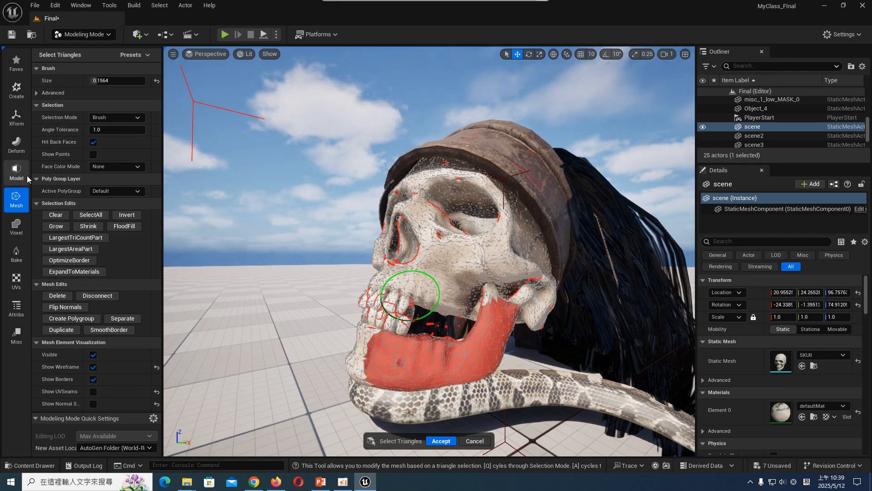
left_click(24, 190)
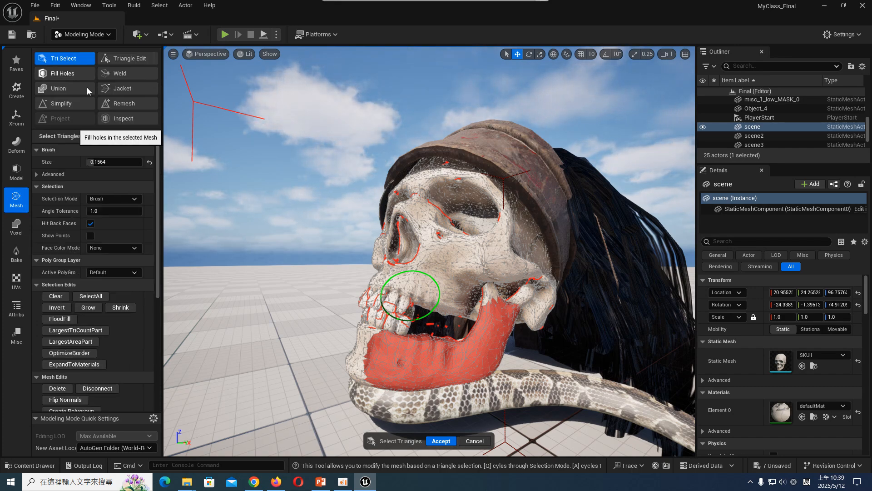
key("Return")
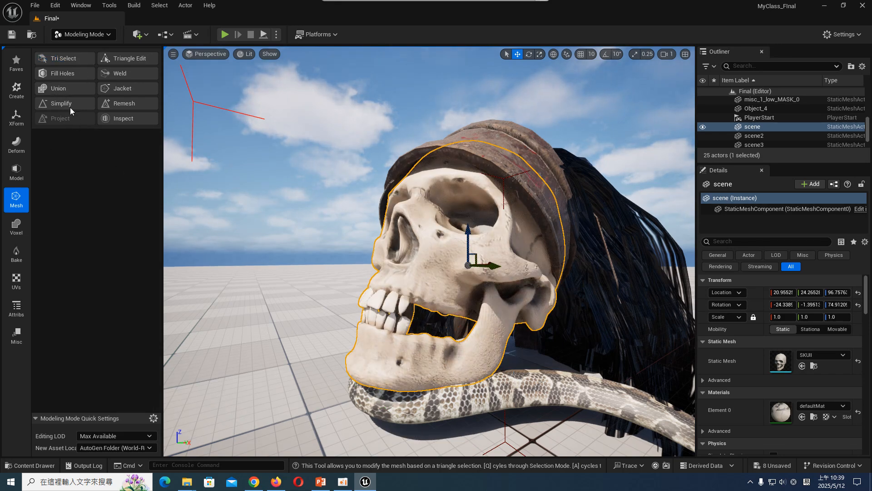
- Restart Tri Select on the skull mesh and remove some of the remaining front teeth
left_click(63, 58)
left_click_drag(400, 345, 372, 309)
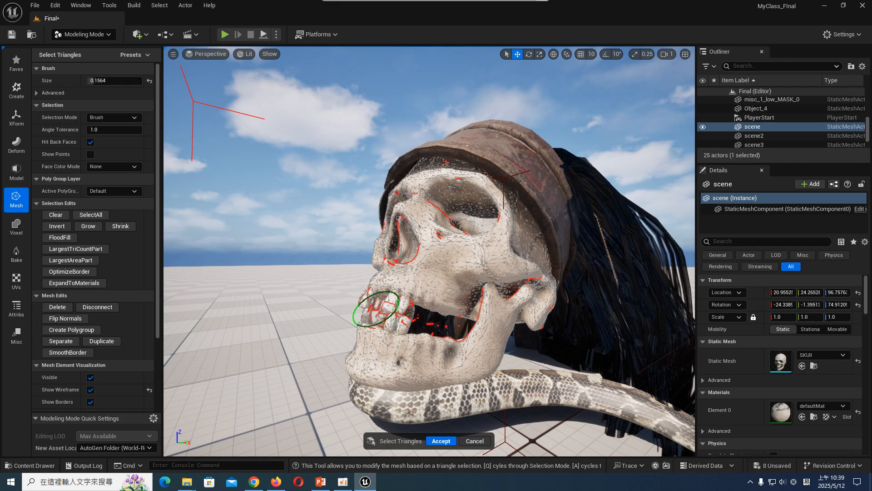
left_click_drag(384, 315, 385, 319)
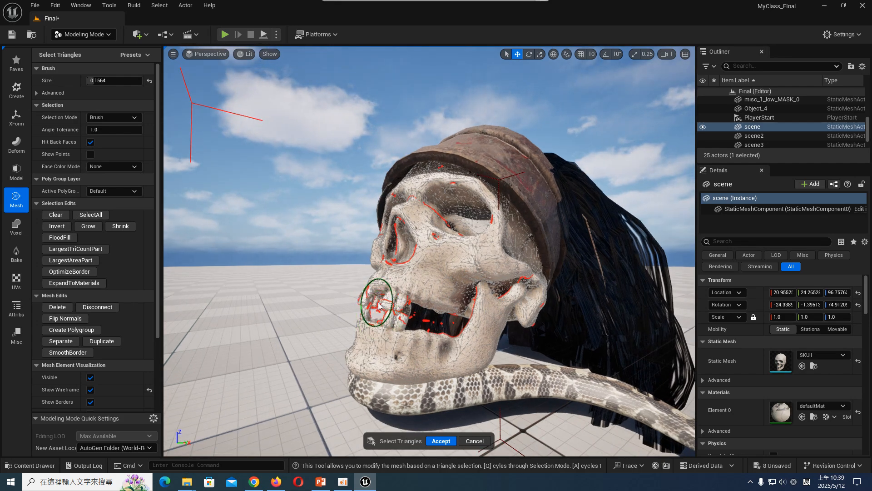
key("s")
right_click_drag(378, 308, 380, 307)
- Try to select the whole lower jaw's triangles by brushing over it from both sides of the skull
mouse_move(440, 325)
left_mouse_down()
mouse_move(438, 348)
mouse_move(475, 341)
mouse_move(363, 349)
mouse_move(534, 306)
mouse_move(527, 289)
left_mouse_up()
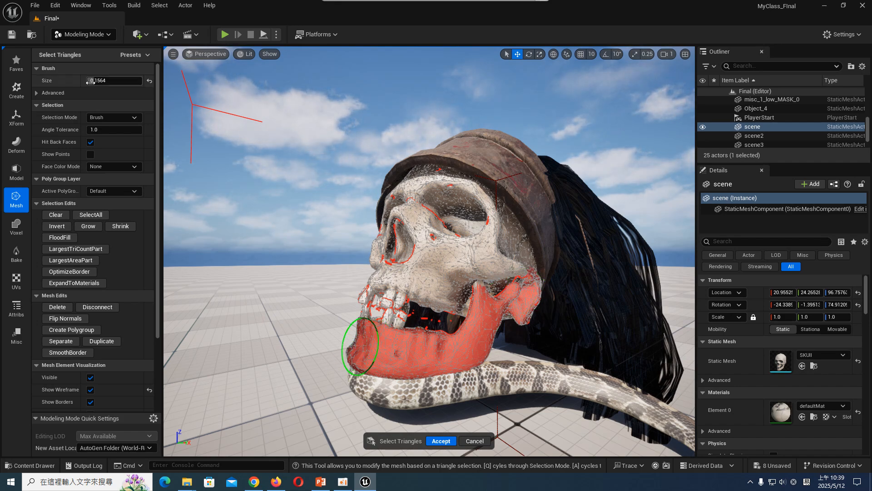
right_click_drag(470, 309, 572, 316)
key("a")
key("w")
mouse_move(458, 345)
left_mouse_down()
mouse_move(414, 346)
mouse_move(354, 292)
mouse_move(350, 253)
mouse_move(383, 302)
left_mouse_up()
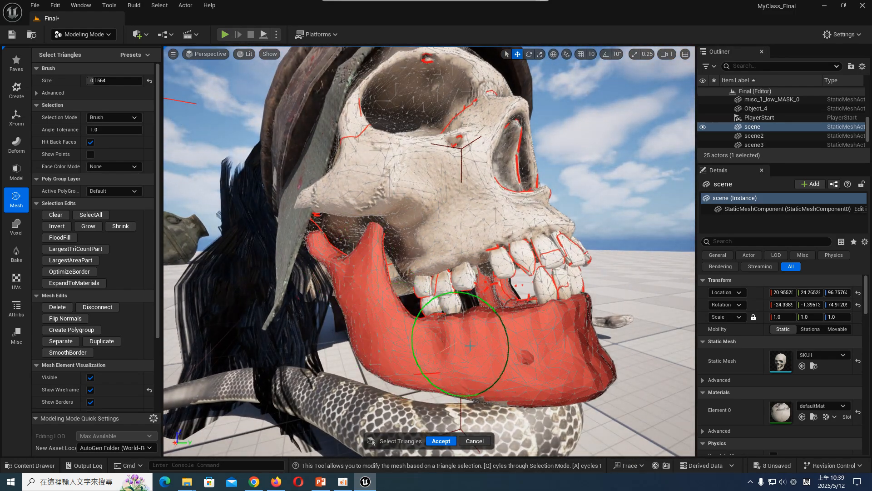
key("d")
mouse_move(464, 345)
right_mouse_down()
mouse_move(309, 348)
mouse_move(268, 338)
right_mouse_up()
key("w")
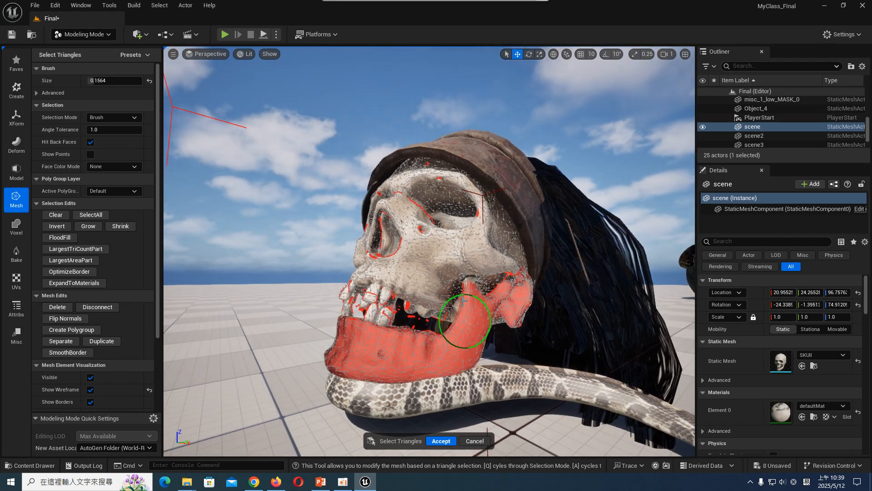
- Check the Tri Select options for a way to rotate the selected jaw, and accept the triangle edits
key("e")
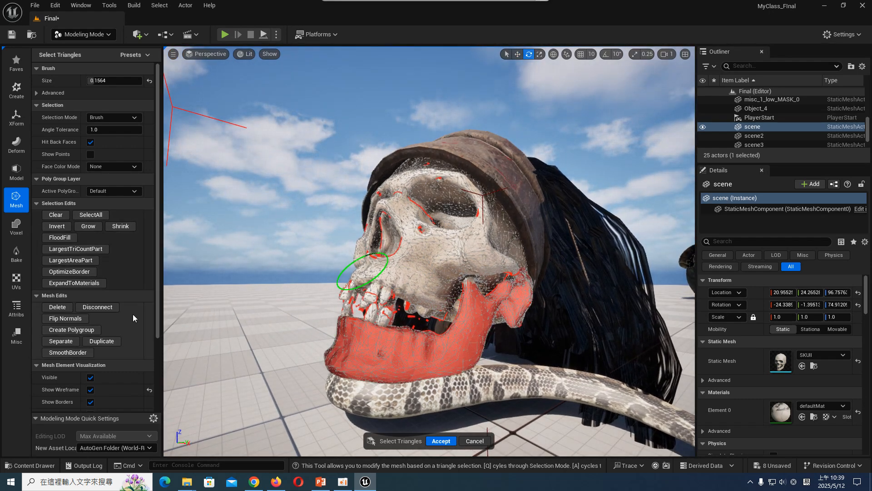
scroll(105, 256, "down", 4)
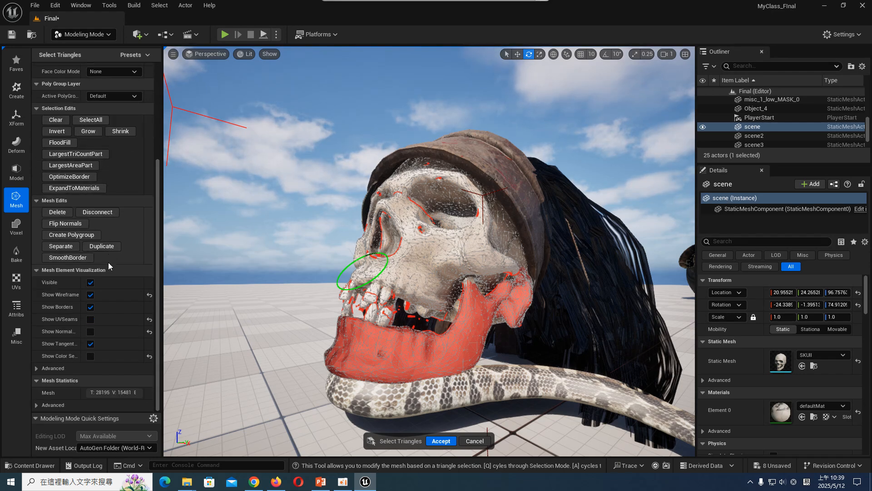
scroll(103, 159, "up", 4)
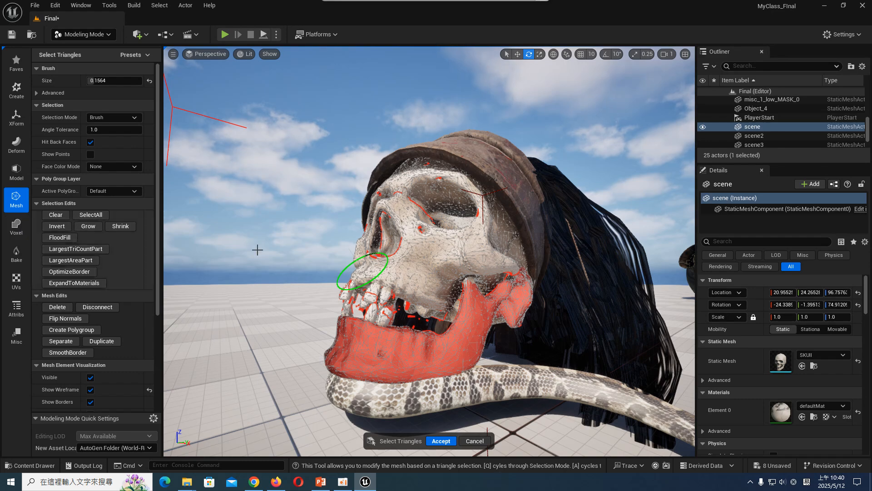
middle_click_drag(442, 289, 454, 307)
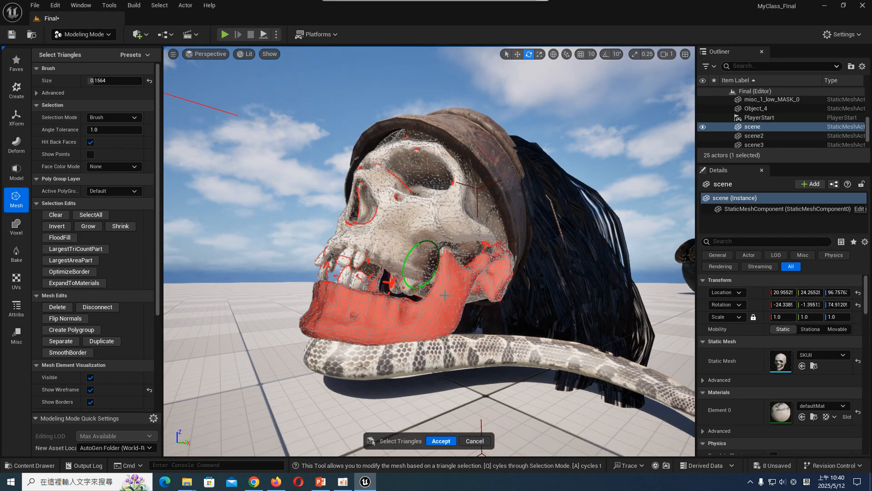
left_click(443, 442)
left_click(451, 307)
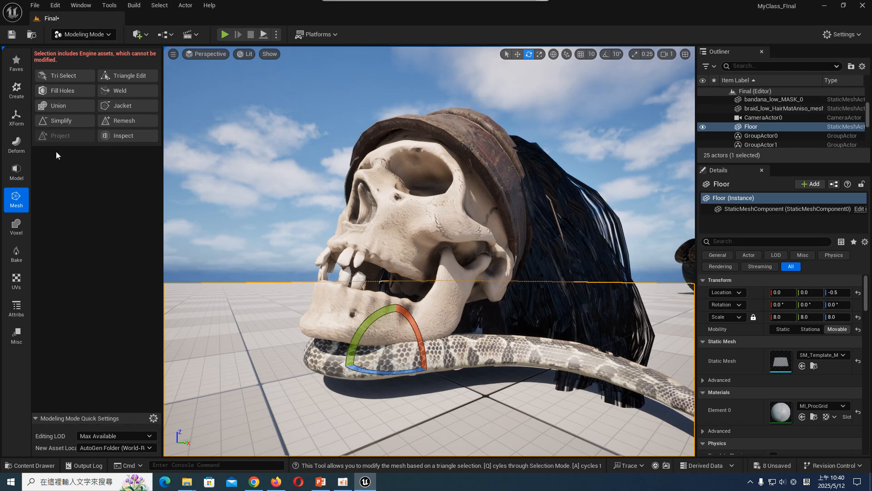
left_click(16, 225)
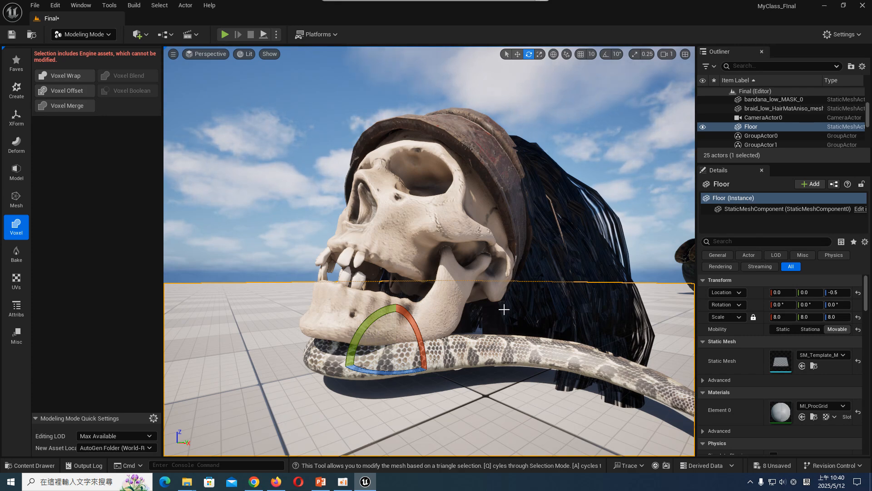
- Return to Selection mode and raise the snake into the skull's mouth, to a Z location of about 55
left_click(84, 34)
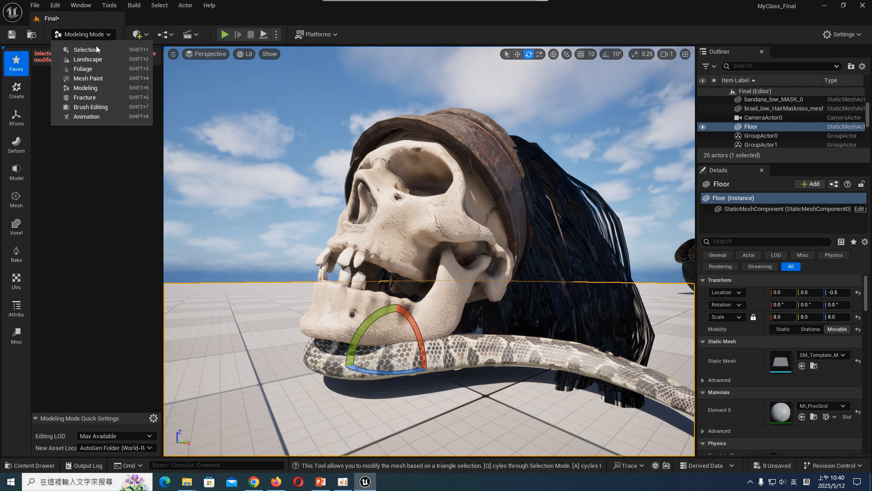
left_click(82, 50)
left_click(371, 373)
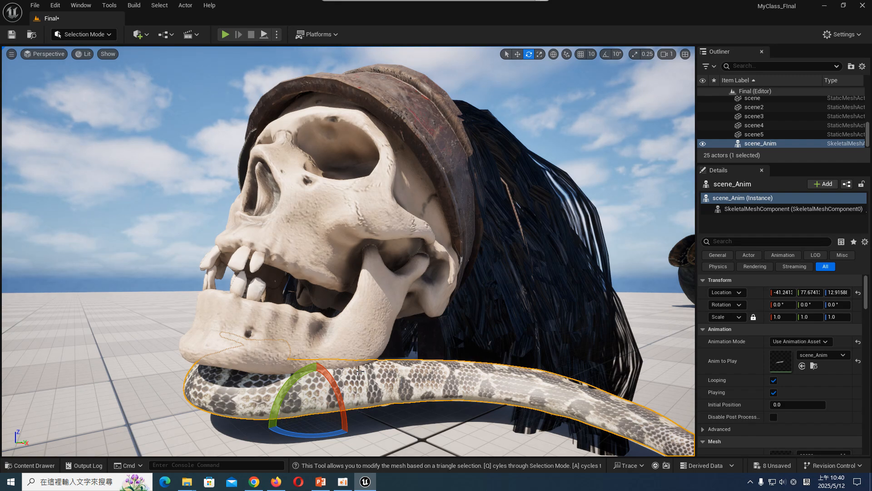
key("w")
left_click_drag(318, 370, 316, 274)
- Simulate the level to preview the snake's motion in the skull's mouth, stop the simulation, and check the snake's animation settings
left_click(276, 34)
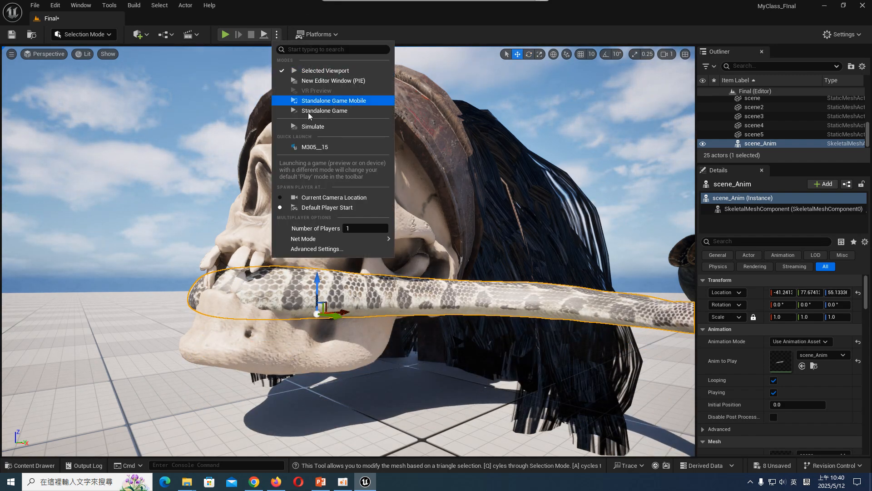
left_click(319, 129)
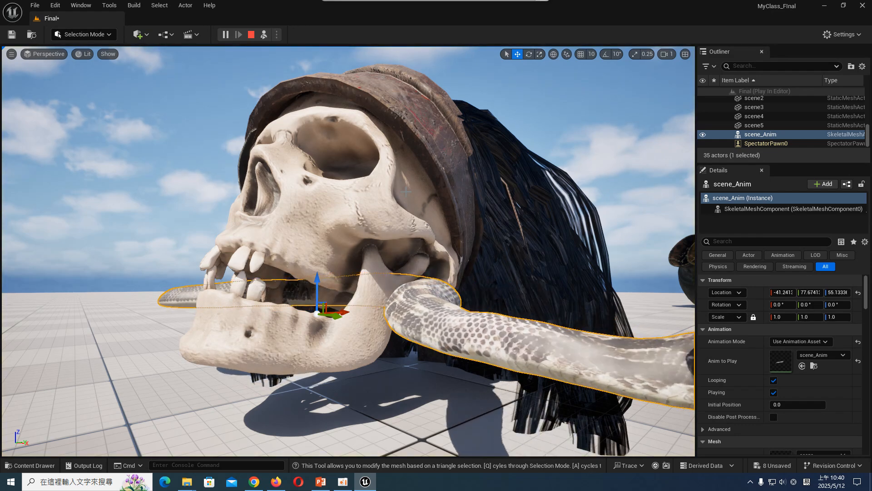
key("Escape")
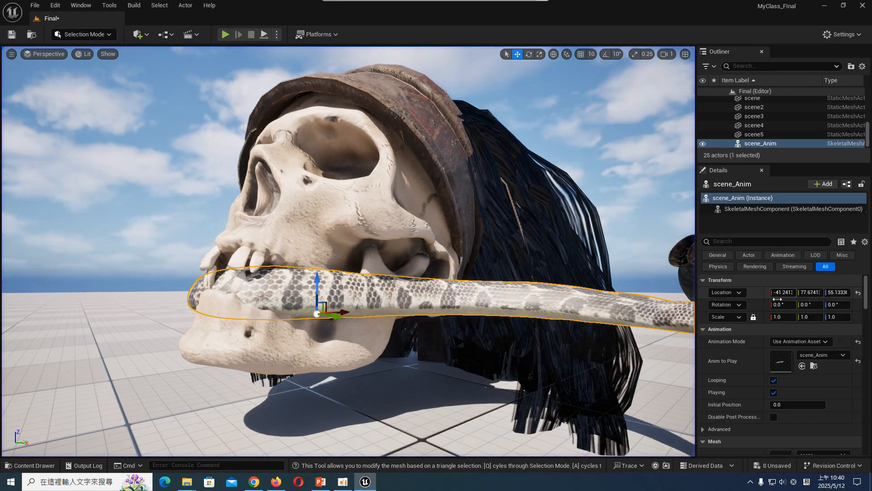
scroll(788, 372, "down", 2)
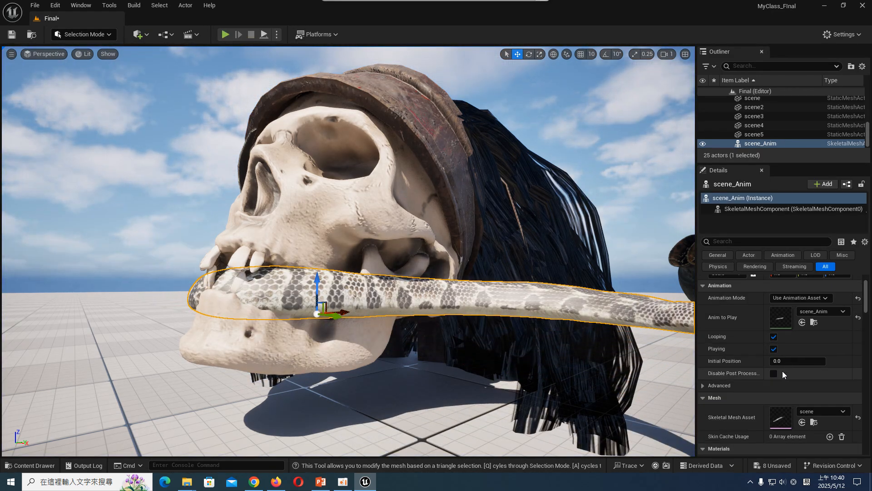
- Set the snake's animation PlayRate to 0.1 in its advanced animation settings, simulate the level to preview it, and stop the simulation
scroll(782, 371, "down", 3)
scroll(758, 364, "down", 2)
scroll(787, 387, "down", 3)
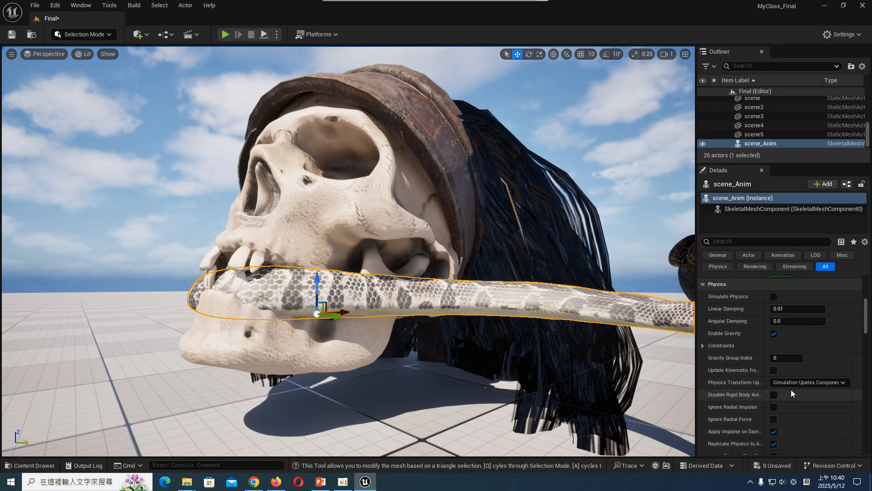
scroll(773, 389, "up", 6)
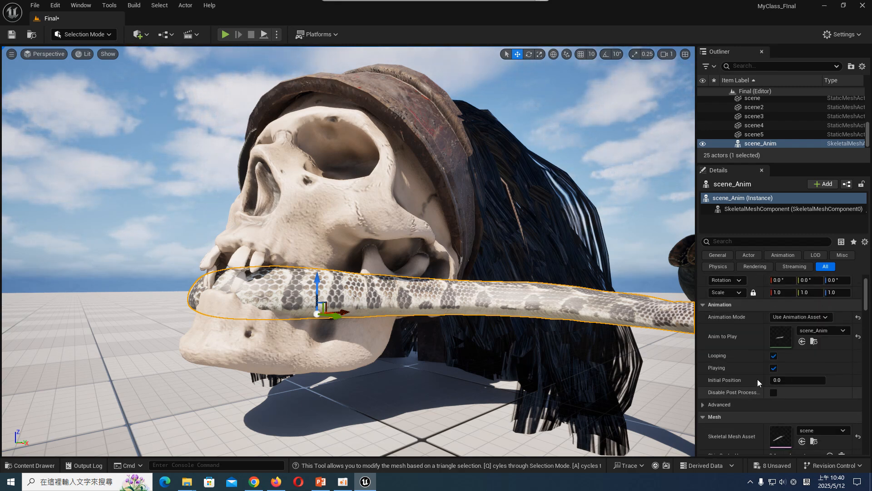
left_click(711, 404)
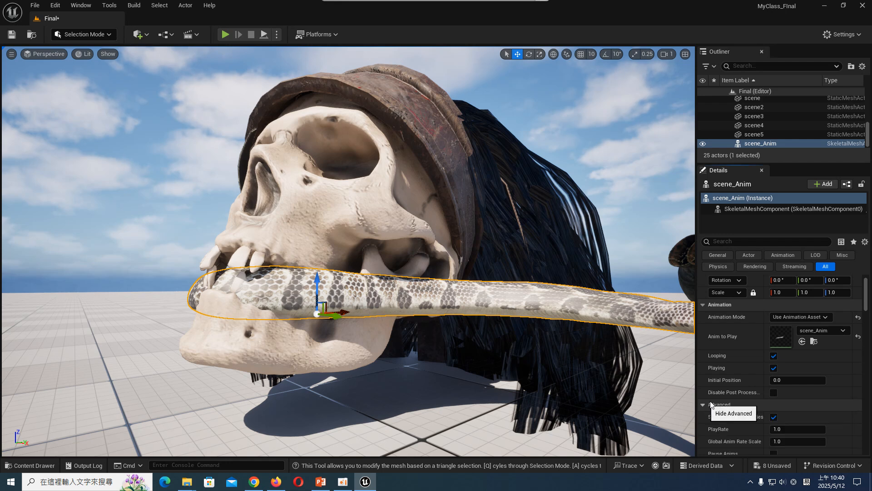
scroll(727, 395, "down", 2)
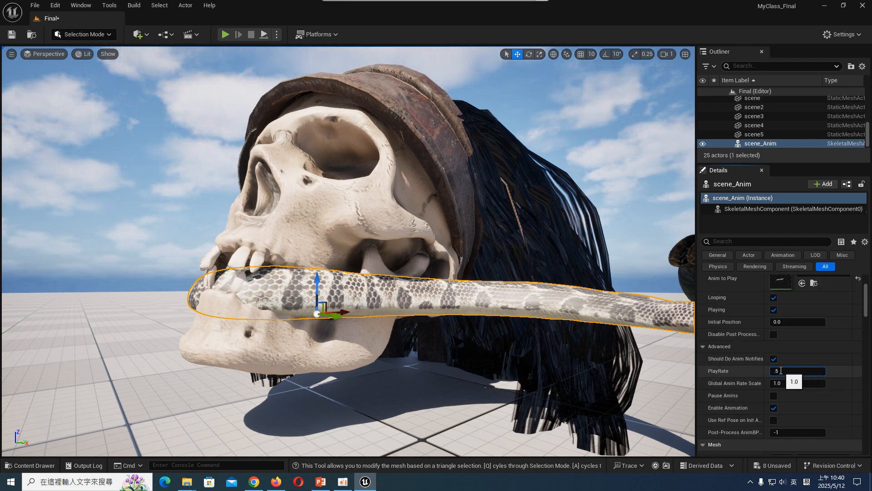
left_click(276, 35)
left_click(314, 127)
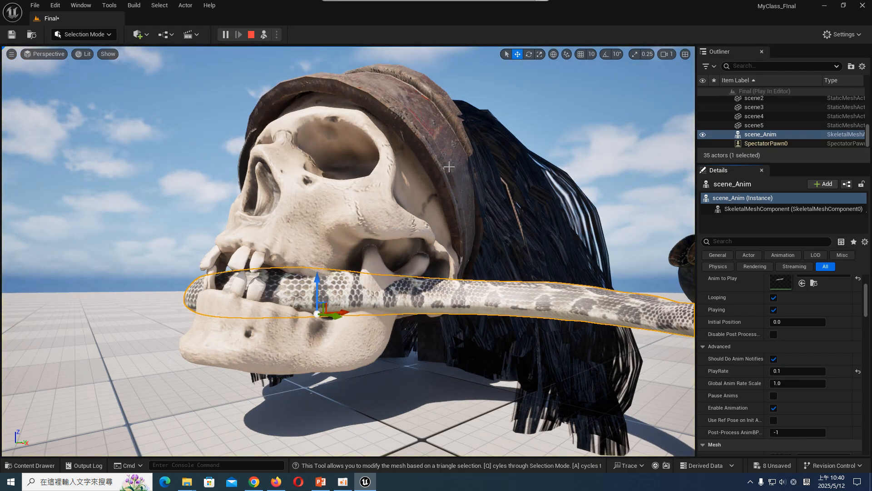
left_click(251, 35)
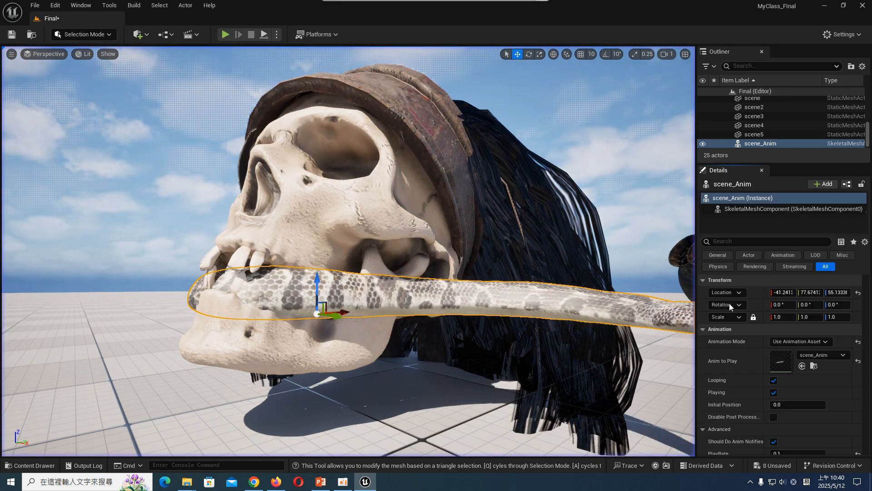
- Set the snake's animation PlayRate to 0.05 and simulate the level to preview the slower motion
scroll(785, 359, "down", 5)
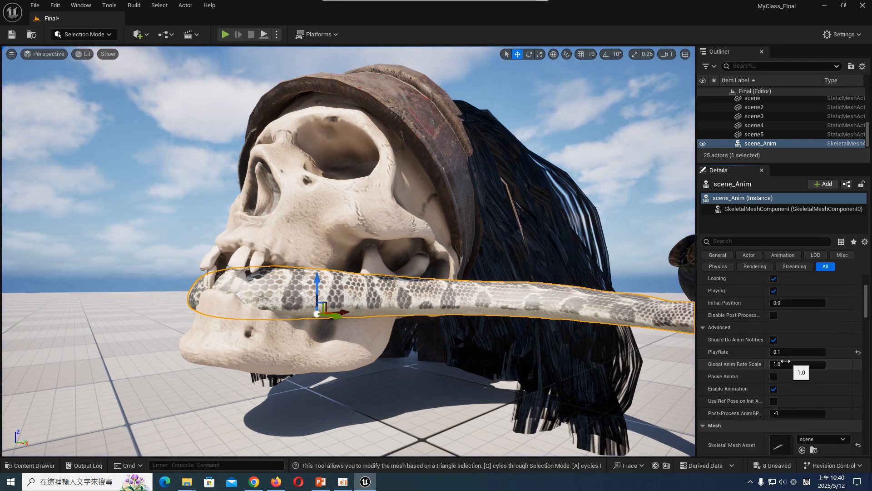
left_click(781, 353)
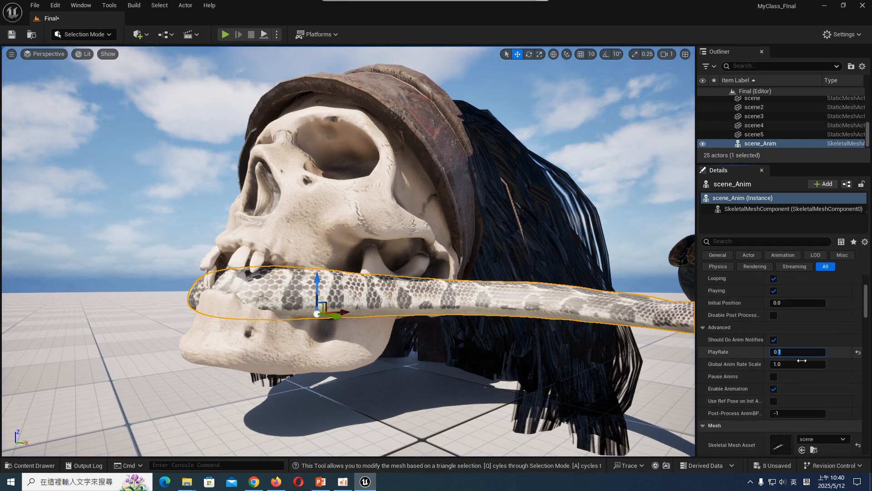
key("BackSpace")
type("05")
key("Return")
left_click(277, 35)
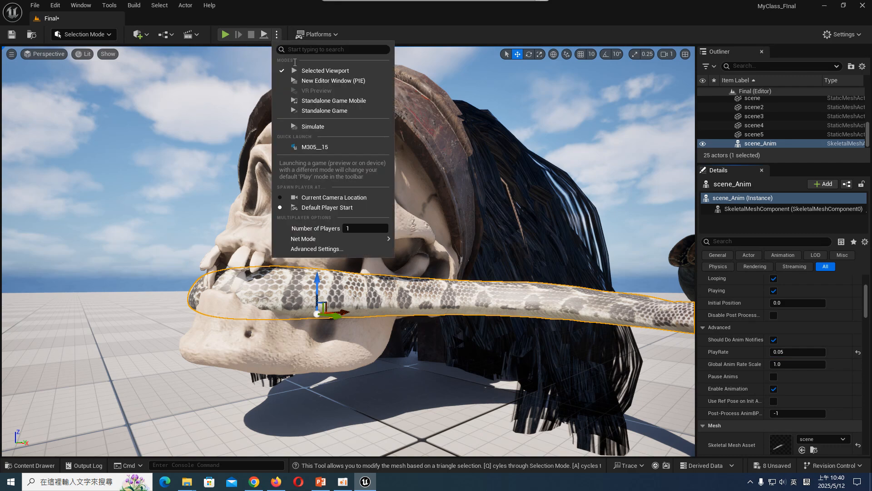
left_click(315, 124)
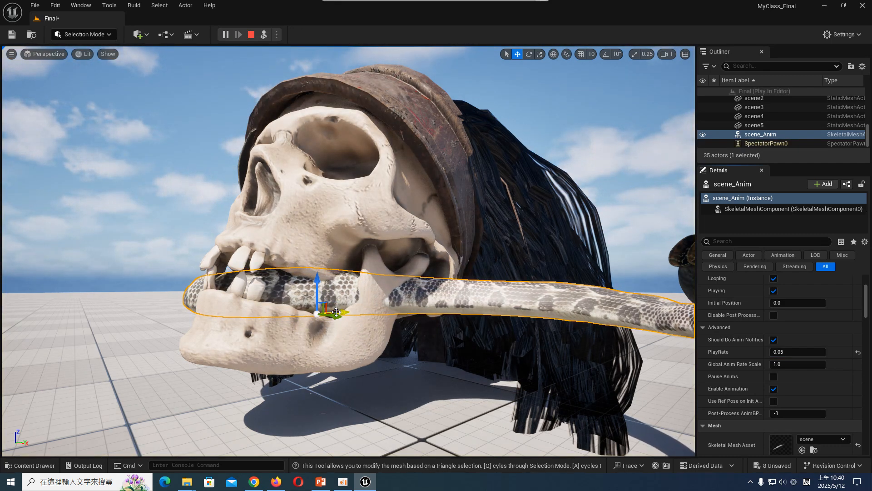
- Try moving the snake forward through the skull's mouth during the simulation, and stop the simulation
left_click_drag(338, 309, 224, 319)
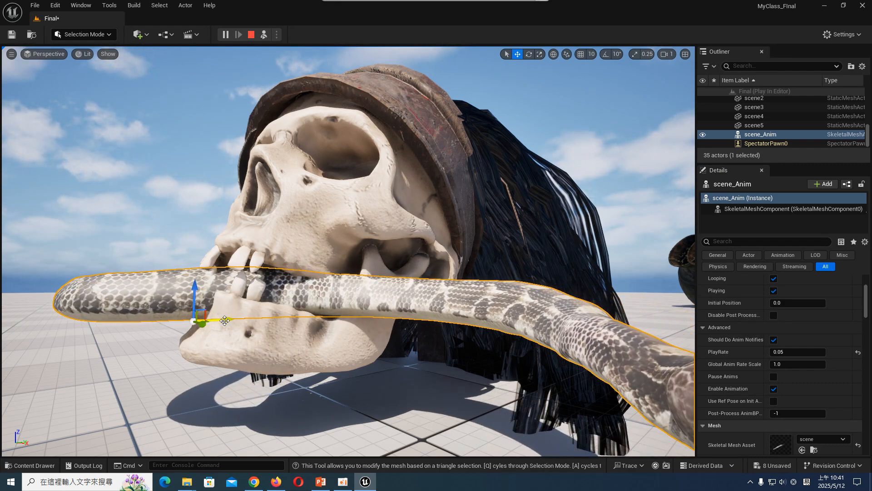
scroll(224, 319, "down", 6)
scroll(311, 284, "up", 3)
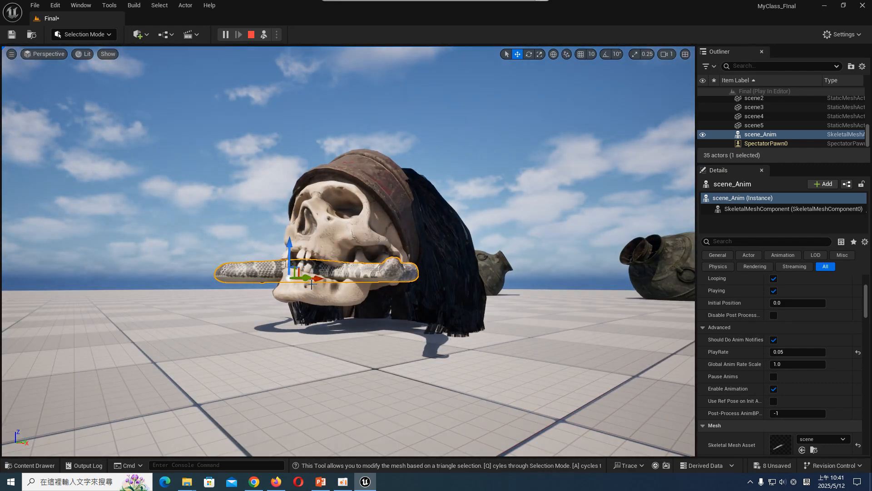
key("Escape")
- Rotate the snake to about -31° around Z and move it sideways into the jaw, to about X -20, Y 67
key("e")
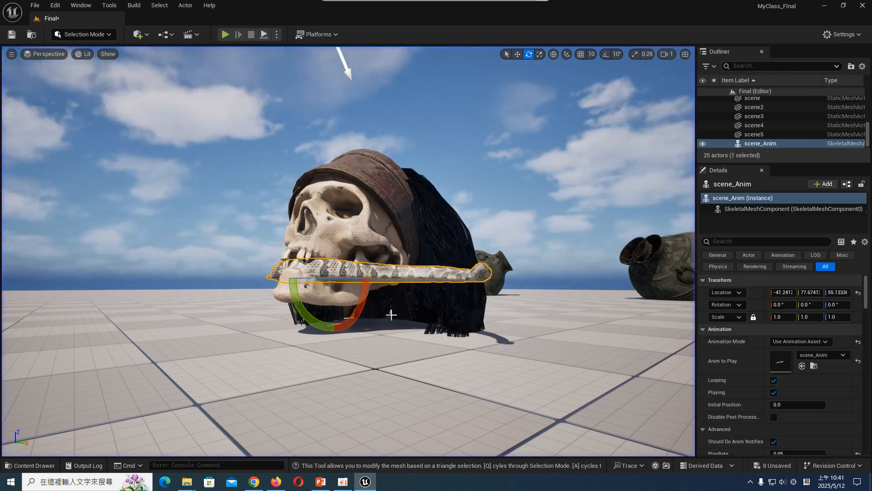
mouse_move(355, 279)
left_mouse_down()
mouse_move(337, 276)
mouse_move(364, 278)
left_mouse_up()
key("w")
key("e")
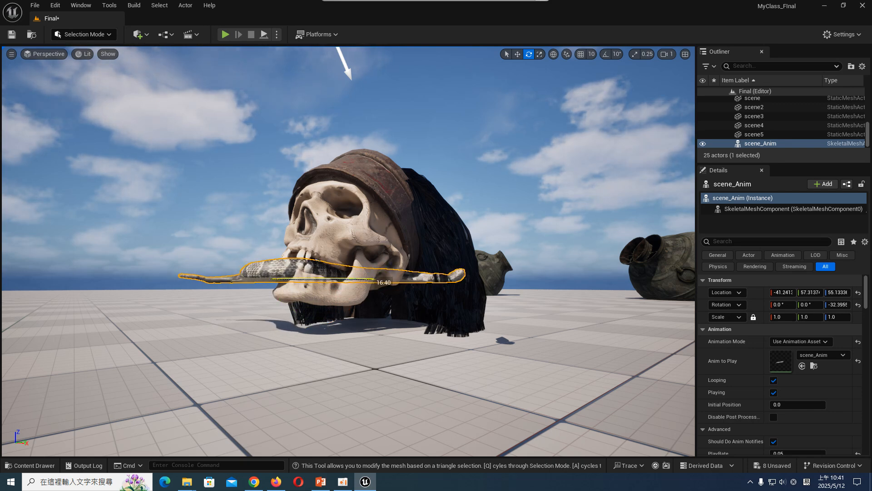
key("w")
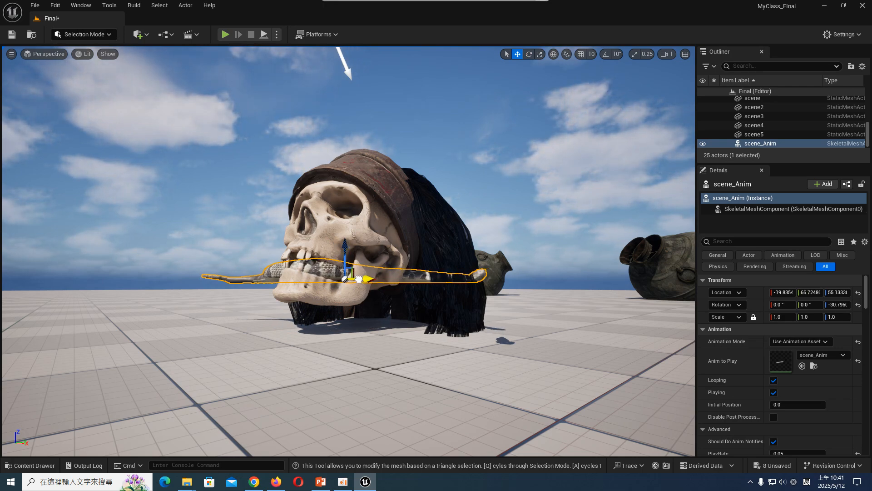
- Test shifting the snake along Y in a simulation, stop it, and move the snake to a Y location of about 72
left_click(276, 34)
left_click(300, 126)
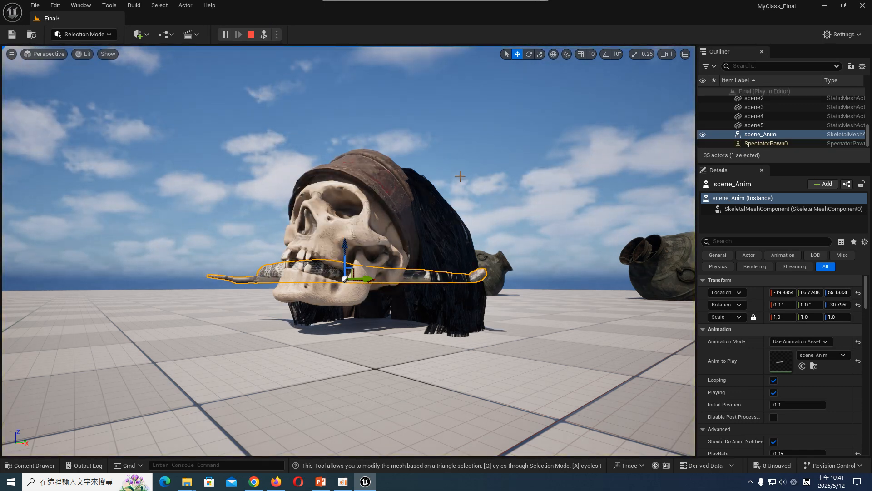
left_click_drag(368, 278, 373, 280)
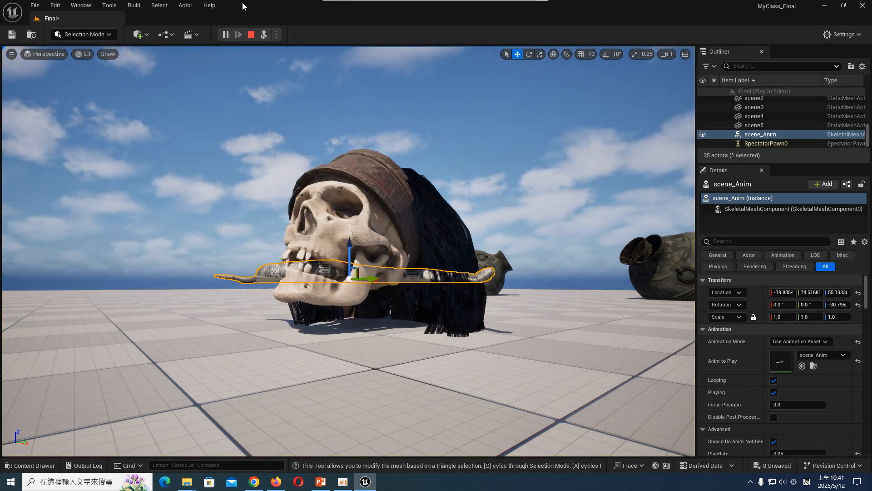
left_click(251, 35)
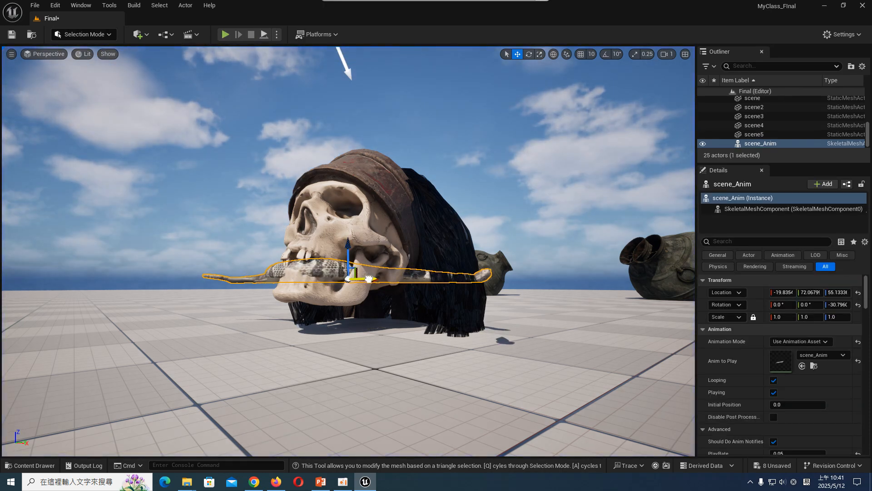
- Simulate the level again to check the snake's motion in the mouth, stop the simulation, and save the level
left_click(277, 34)
left_click(312, 126)
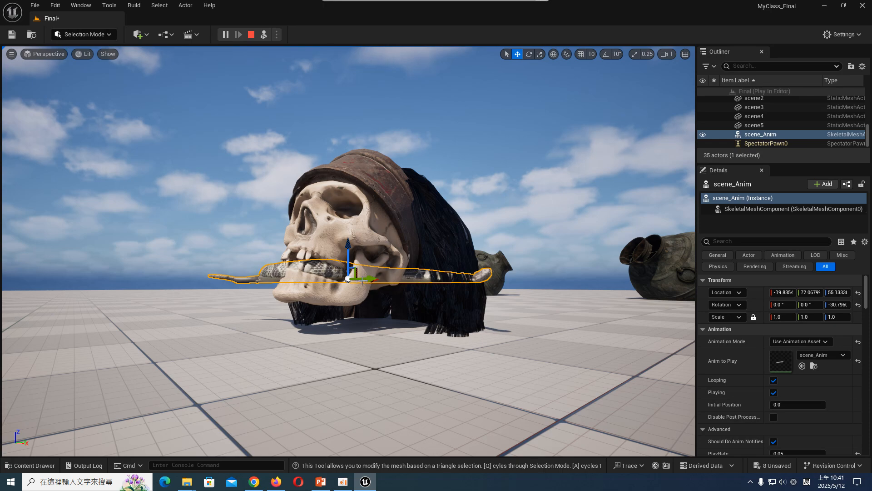
key("Escape")
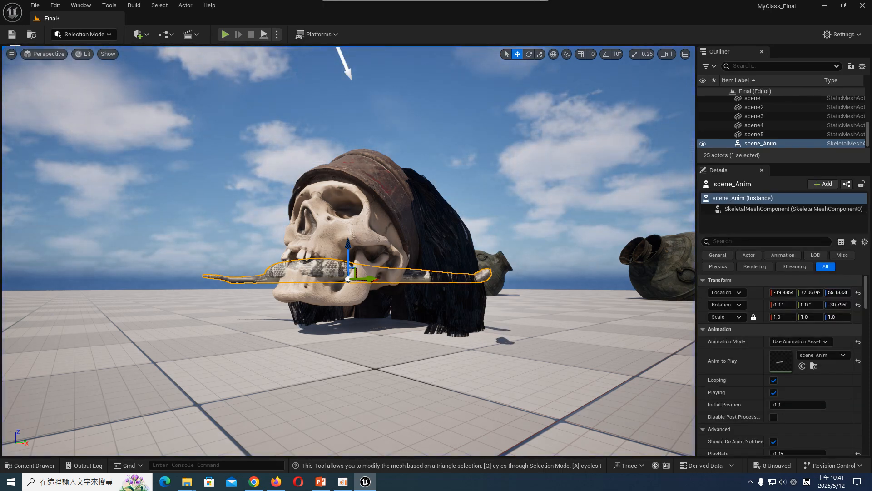
left_click(13, 38)
- Look at the skull from another angle, check the Sketchfab asset list in the PowerPoint slides, and return to Unreal Editor
middle_click_drag(338, 209, 372, 177)
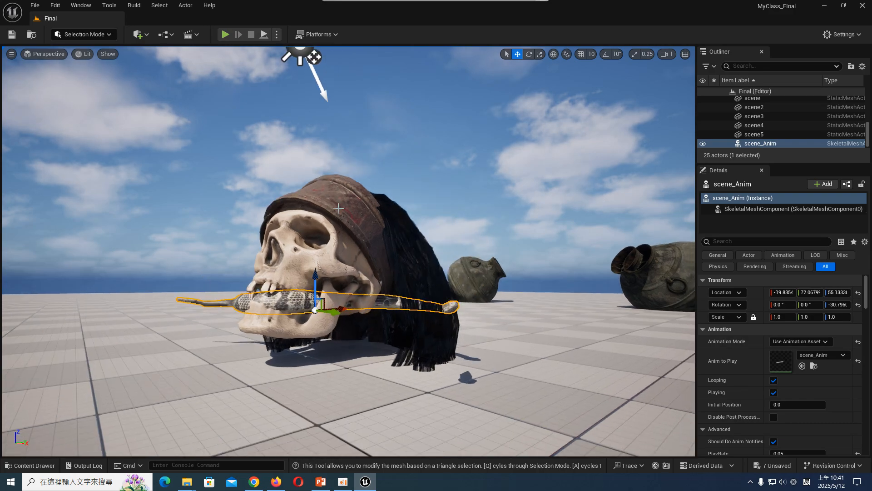
right_click_drag(338, 208, 333, 223)
left_click(323, 484)
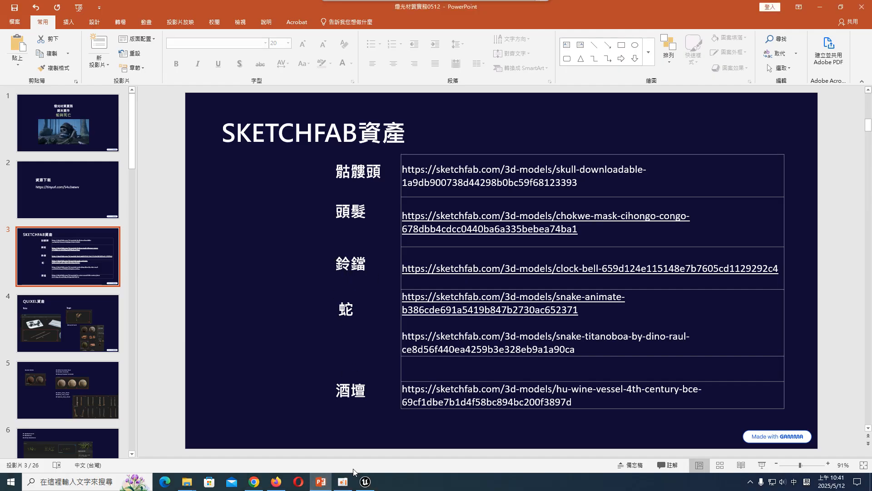
left_click(364, 482)
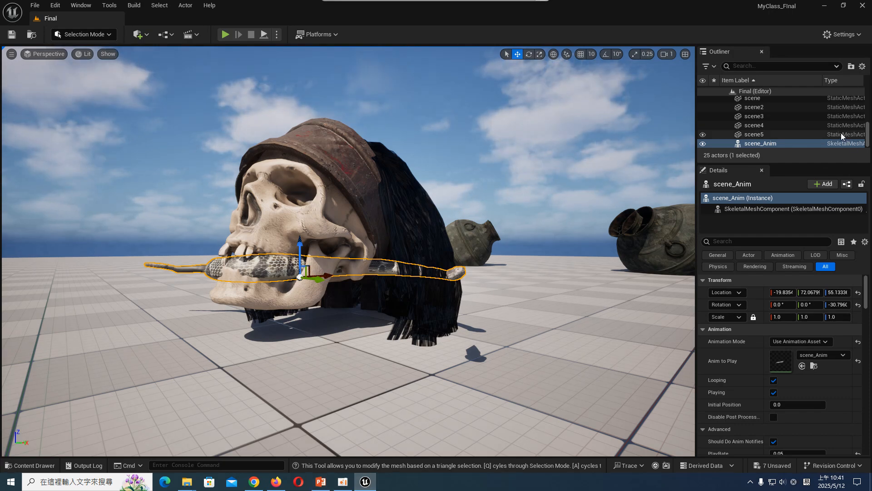
- Select the far pot, skull, mask top and bandana actors in turn to identify the imported assets already in the level
left_click(802, 119, "shift")
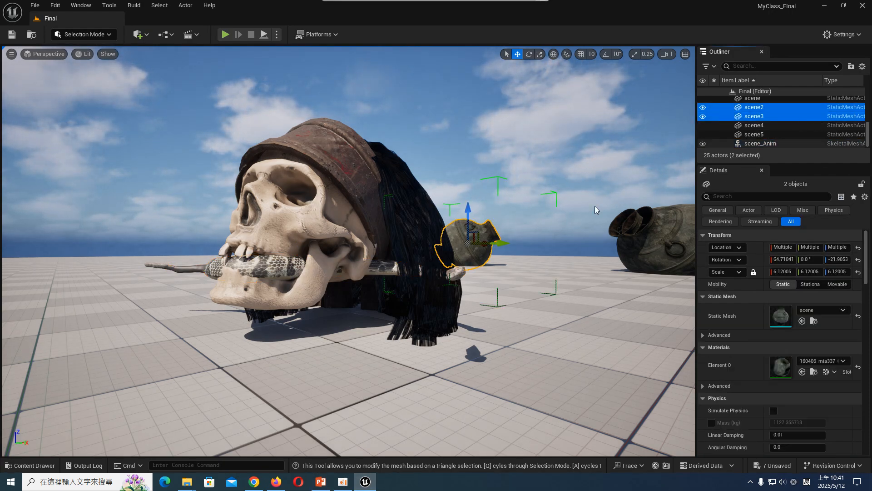
left_click(365, 249)
scroll(821, 130, "up", 2)
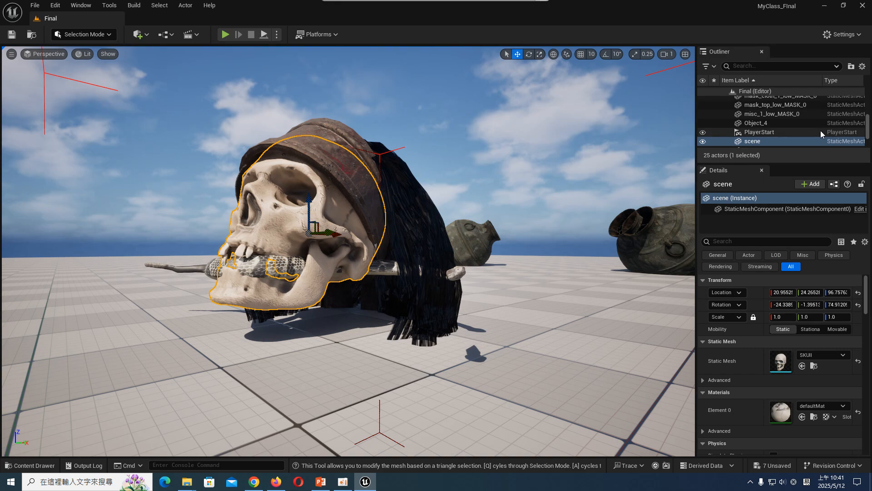
left_click(802, 106)
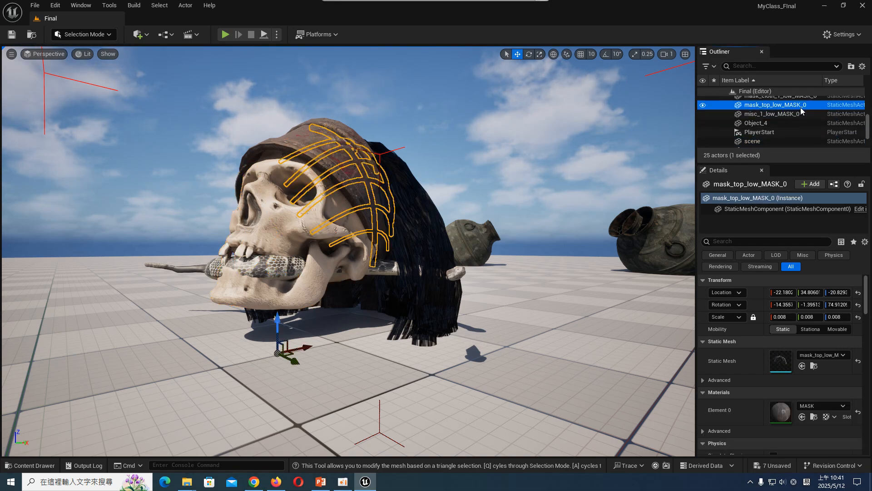
scroll(802, 112, "up", 5)
left_click(801, 111)
left_click(800, 119)
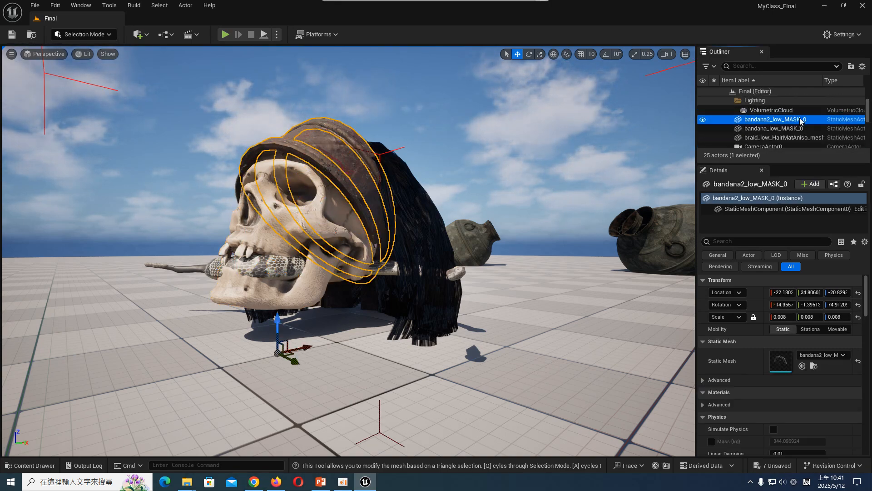
- Switch to PowerPoint, view the slide listing the Quixel assets, and return to Unreal Editor
left_click(320, 482)
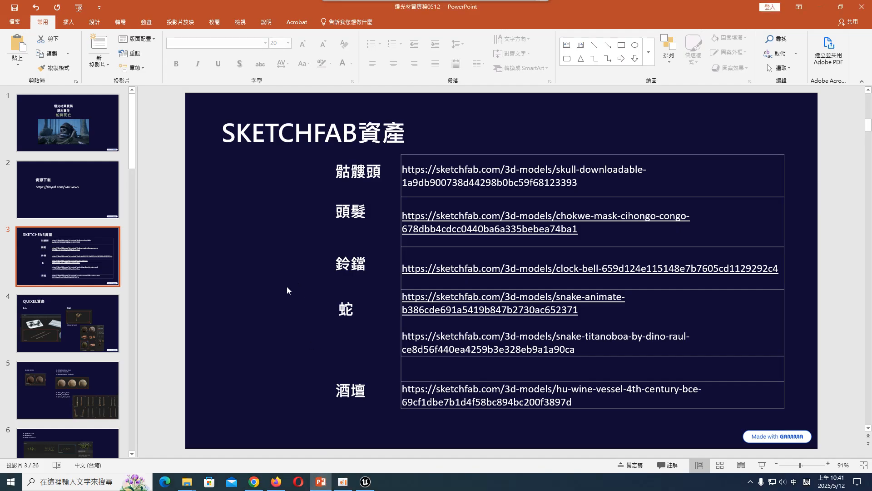
left_click(87, 328)
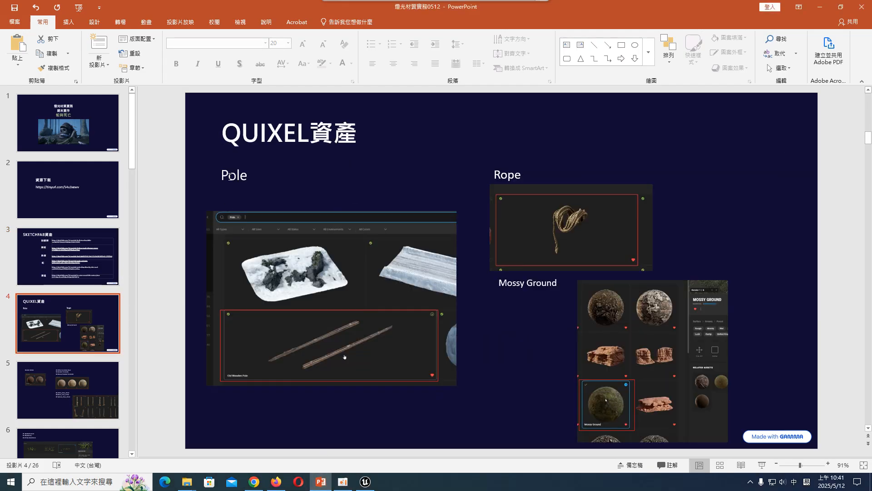
left_click(365, 482)
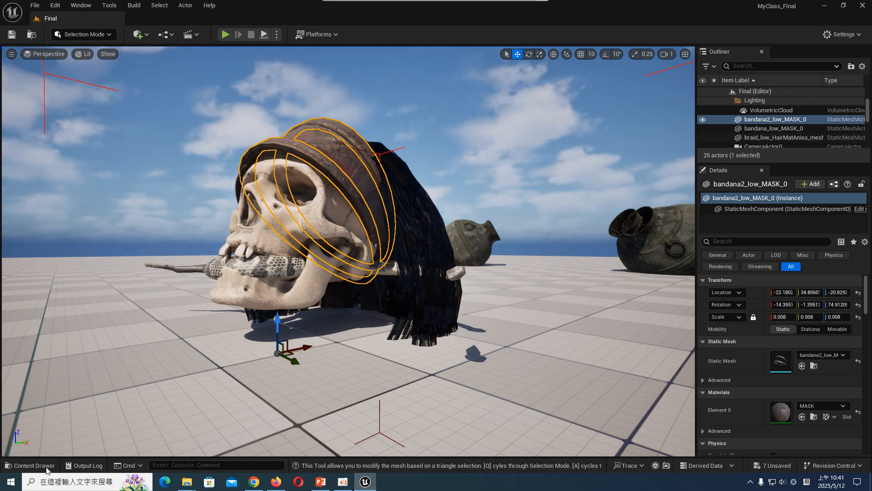
- Open Fab, search for "POLE QUIXEL", and open the Old Wooden Pole asset by Quixel
left_click(46, 466)
left_click(60, 311)
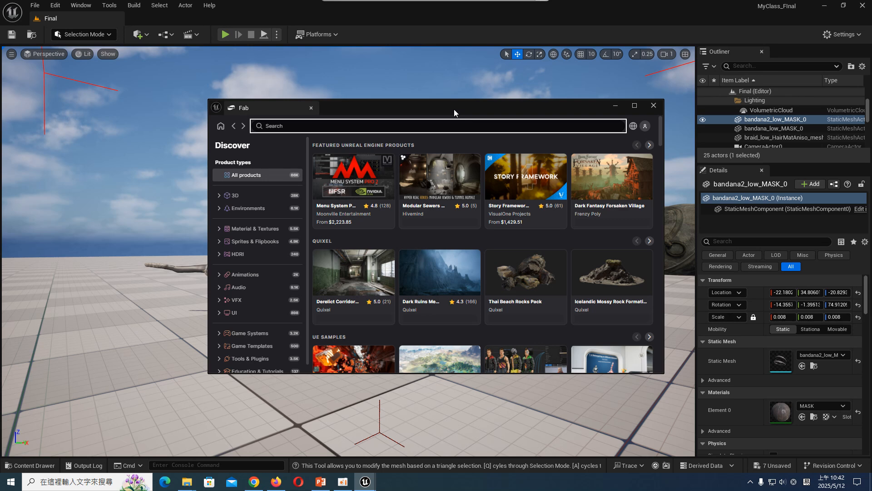
type("POLE QUIXEL")
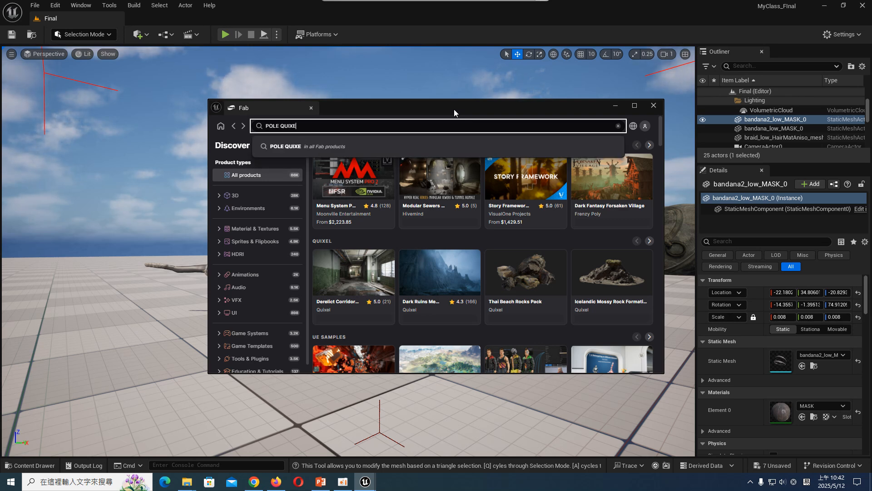
key("Return")
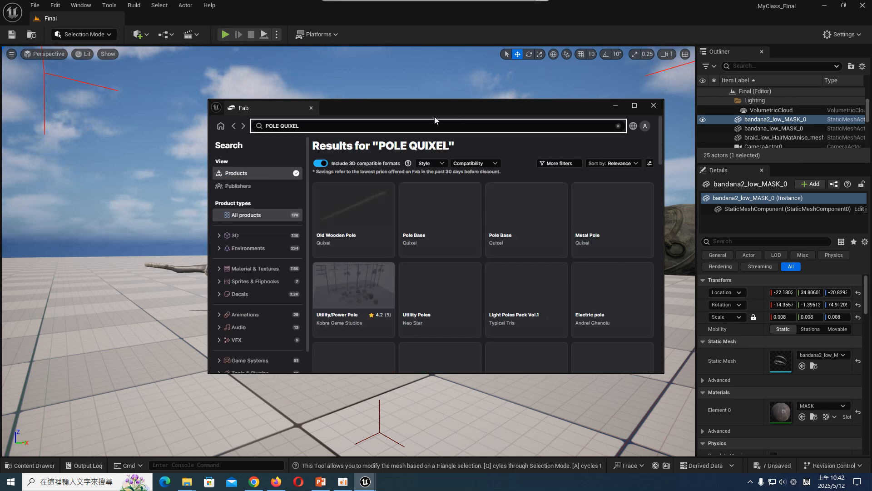
left_click(366, 207)
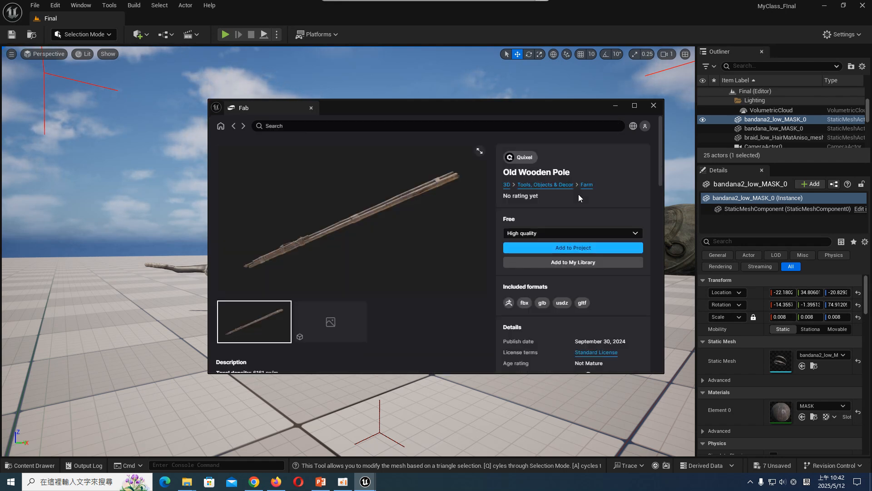
- Add the Old Wooden Pole to the project in medium quality, agreeing to the Fab End User License Agreement
left_click(620, 248)
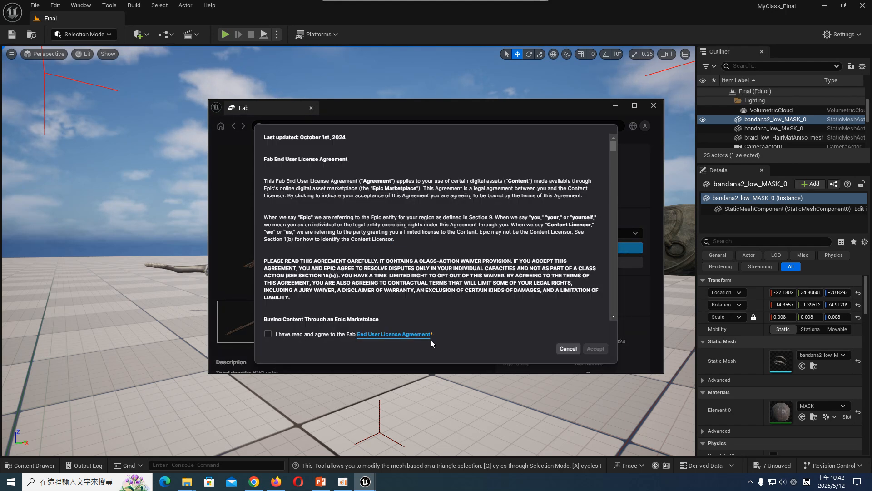
left_click(267, 335)
left_click(603, 349)
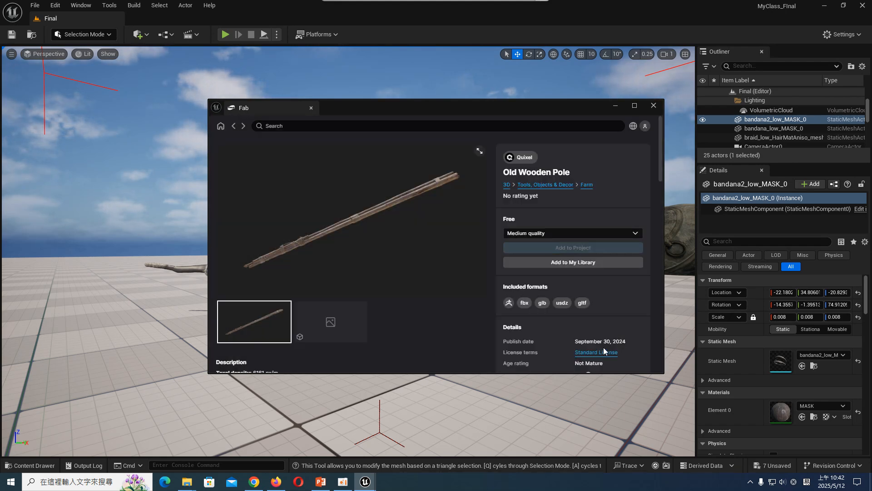
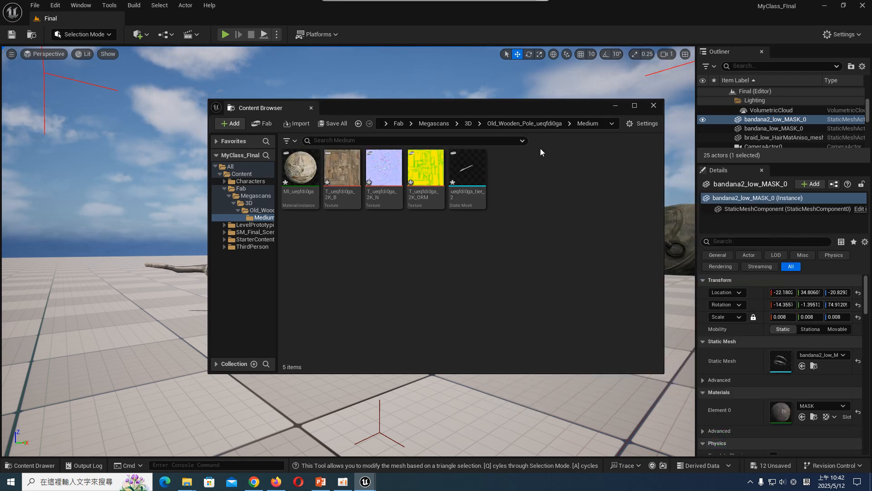
- Place the Old Wooden Pole mesh from the Medium folder on the floor beneath the skull and close the Content Browser
left_click_drag(564, 102, 725, 29)
left_click(329, 107)
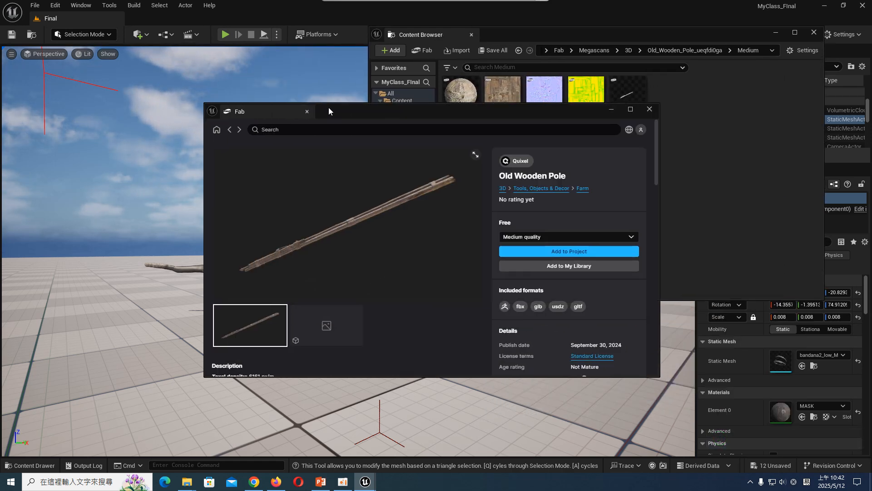
left_click_drag(328, 111, 197, 407)
left_click_drag(628, 93, 300, 320)
key("e")
left_click(813, 32)
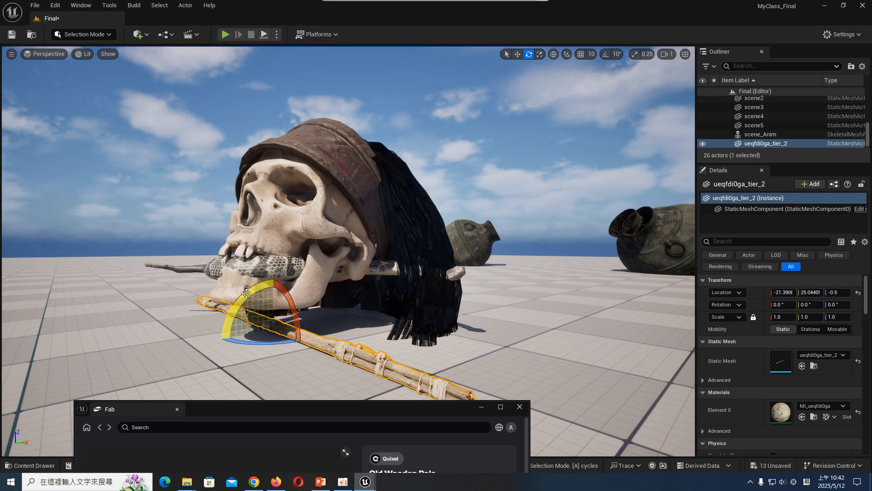
- Scale the pole to about 2.9, rotate it to about -86° around Z, and duplicate it alongside under the skull
left_click_drag(234, 314, 318, 324)
key("ctrl+z")
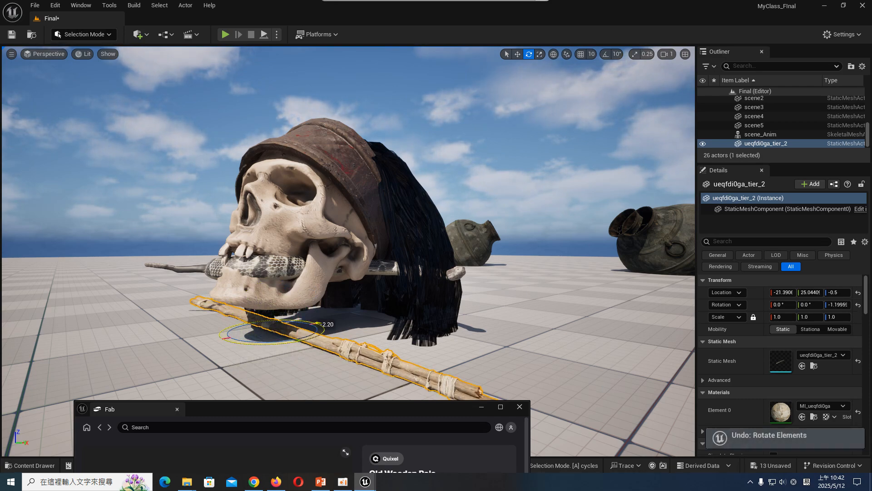
key("r")
left_click_drag(269, 344, 382, 330)
key("e")
key("e")
left_click_drag(383, 297, 372, 319)
key("w")
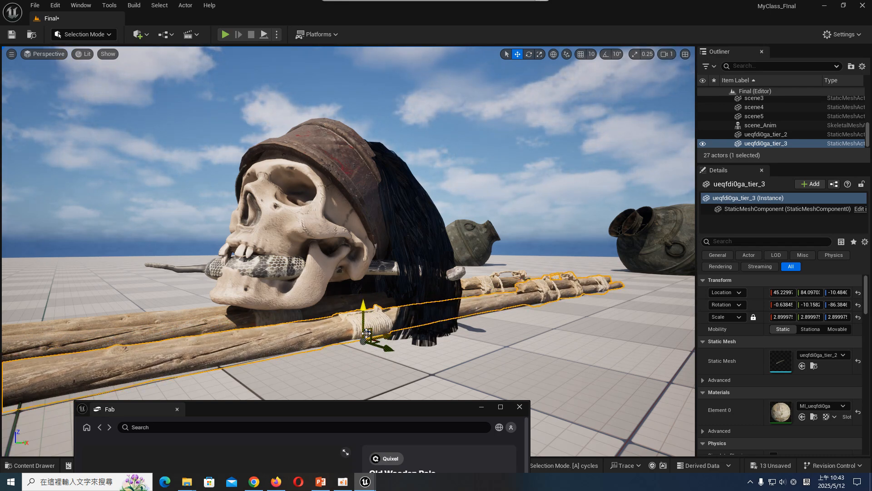
- Adjust the position of both poles under the skull and duplicate the pair on the floor in front of it
left_click(307, 319, "ctrl")
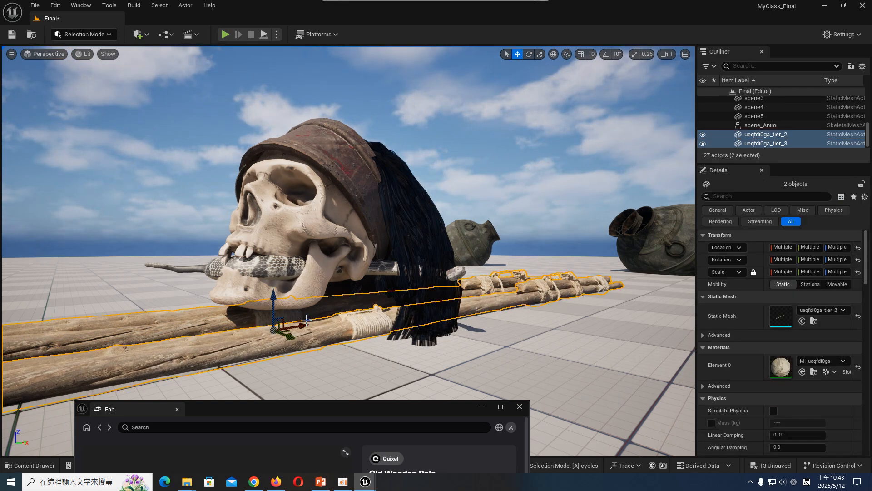
right_click_drag(268, 309, 281, 310)
left_click_drag(260, 307, 259, 297)
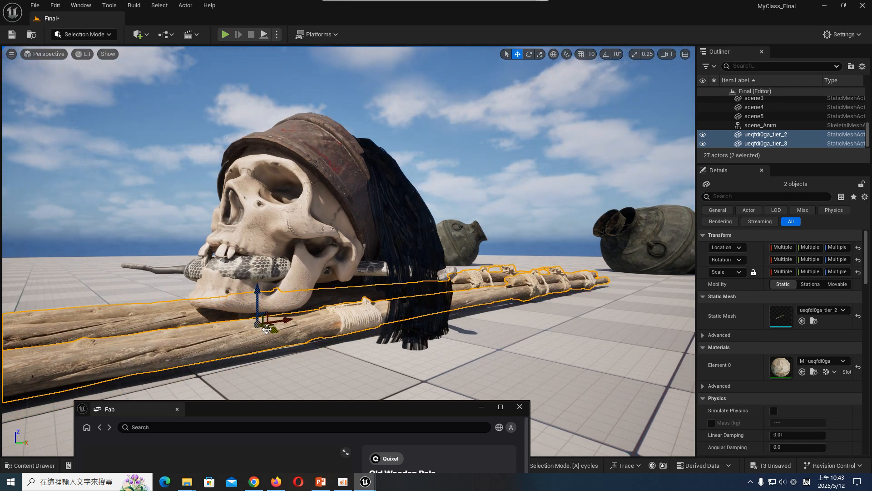
left_click_drag(267, 329, 583, 420, "alt")
left_click_drag(561, 380, 612, 363)
- Rotate the duplicated poles for variation and copy more behind the skull, sliding the rearmost pole lengthwise
key("e")
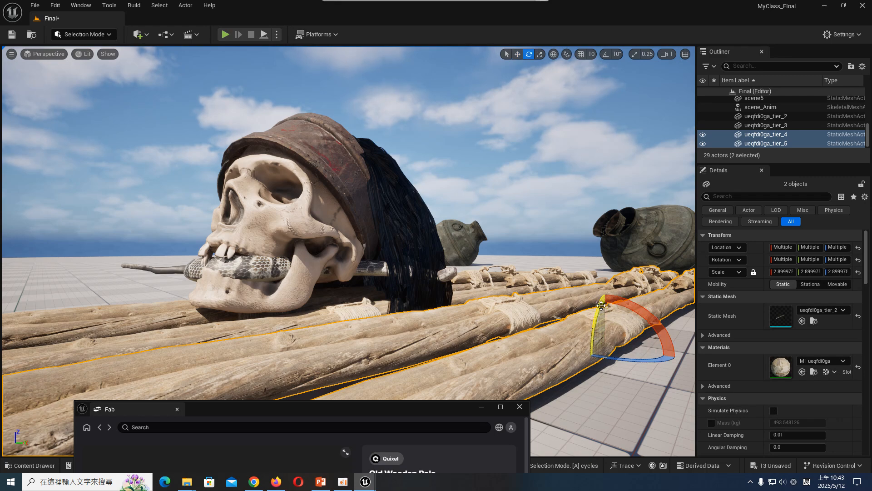
left_click_drag(600, 305, 251, 313)
left_click(591, 325)
key("w")
left_click(366, 303, "ctrl")
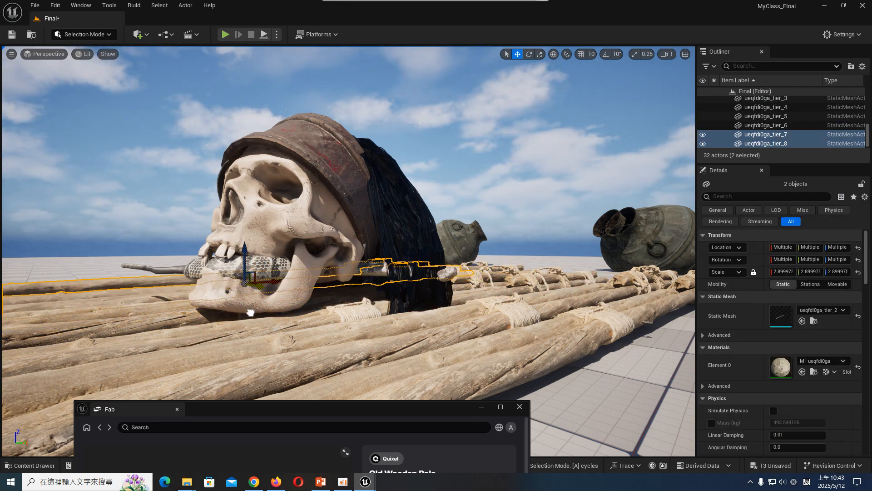
left_click(200, 287)
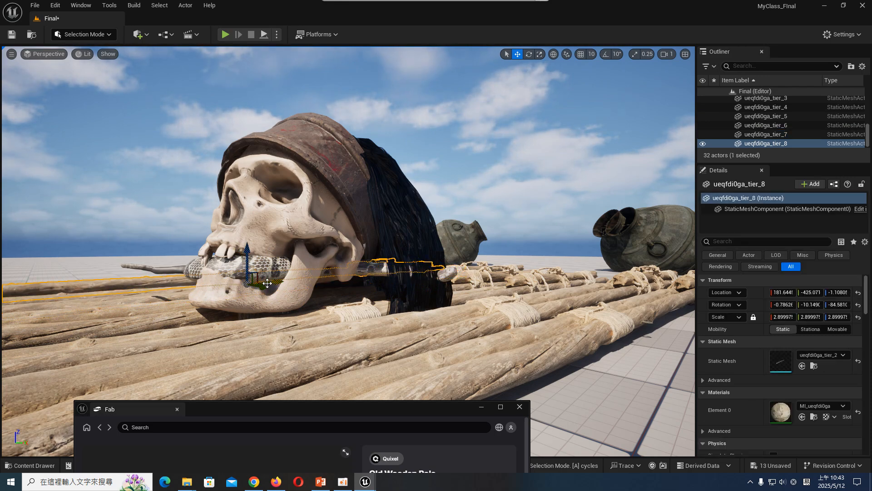
left_click_drag(261, 286, 152, 297)
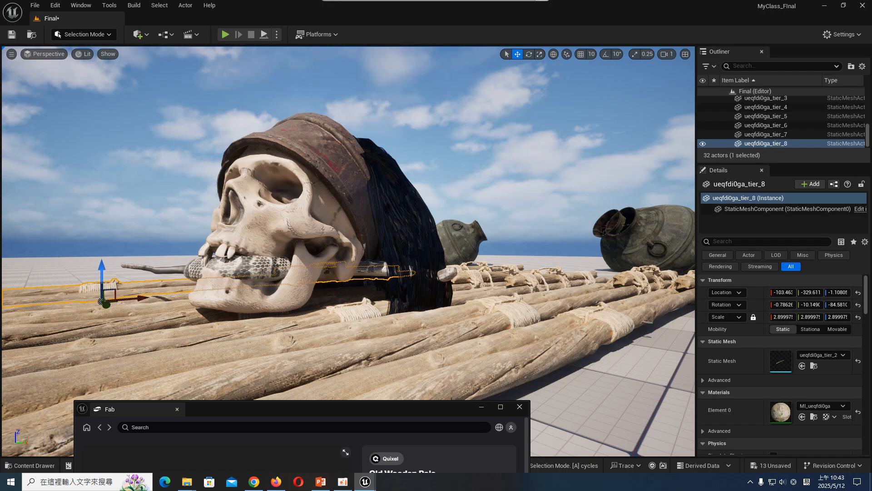
- Duplicate the poles under the skull sideways to fill the gaps in the raft floor
right_click_drag(500, 317, 482, 317)
left_click(490, 303)
left_click(469, 300, "ctrl")
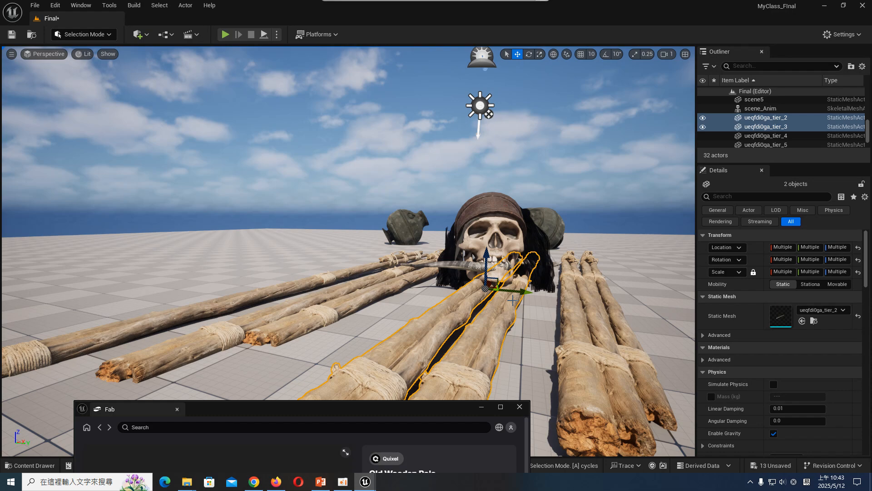
left_click_drag(511, 291, 565, 296, "alt")
left_click(488, 302)
left_click(584, 291)
- Rotate the broken-ended foreground pole to a Y rotation of about -10.1° so it differs from its neighbours
key("e")
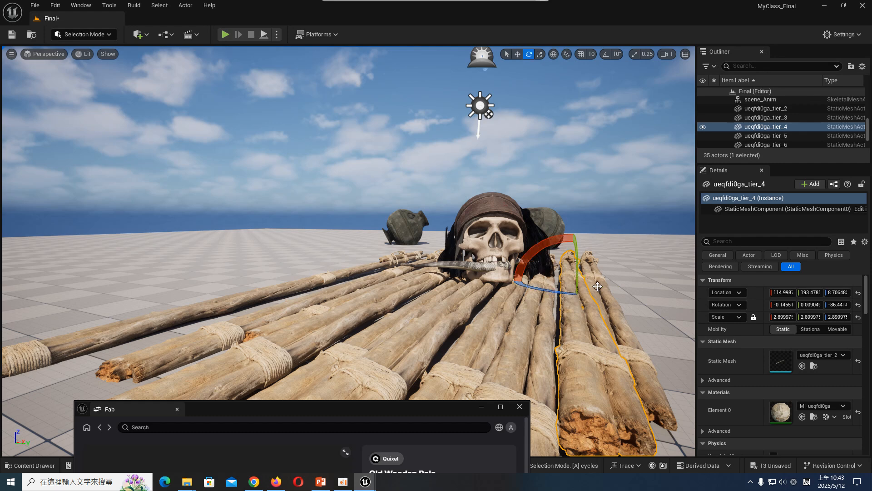
left_click_drag(549, 250, 589, 307)
key("w")
left_click(596, 283)
key("e")
- Select four neighbouring poles on the raft's near side and duplicate them outward to widen it
left_click(571, 313, "shift")
left_click(521, 316, "shift")
left_click(492, 317, "shift")
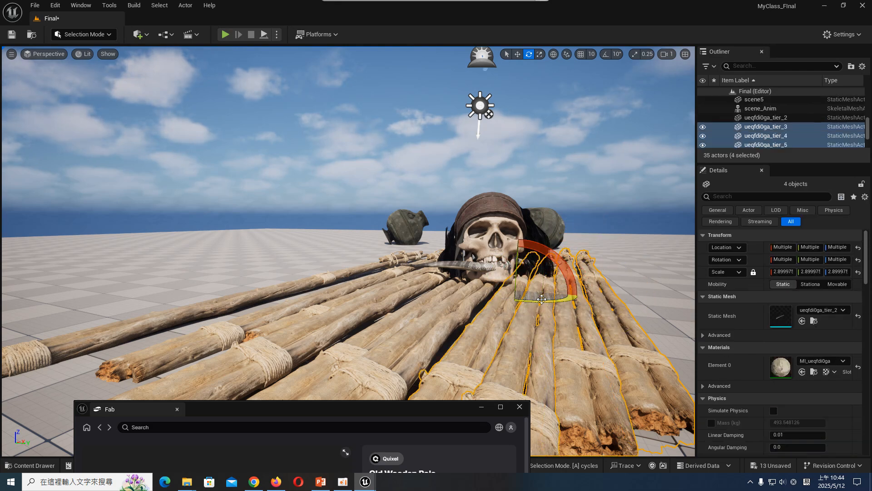
key("w")
left_click_drag(539, 291, 689, 297, "alt")
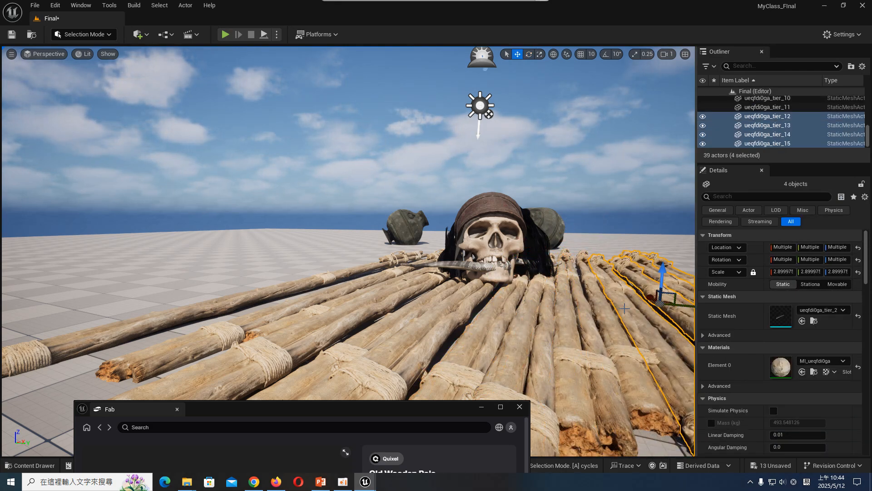
right_click_drag(624, 308, 650, 305)
mouse_move(584, 298)
left_mouse_down()
mouse_move(612, 299)
mouse_move(589, 299)
left_mouse_up()
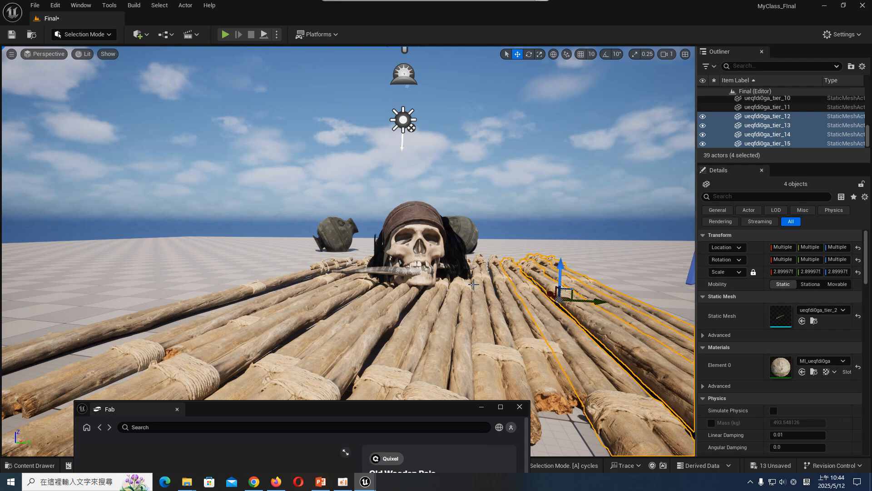
- Show the scene through CameraActor0 and close the Fab window
left_click(35, 63)
left_click(46, 54)
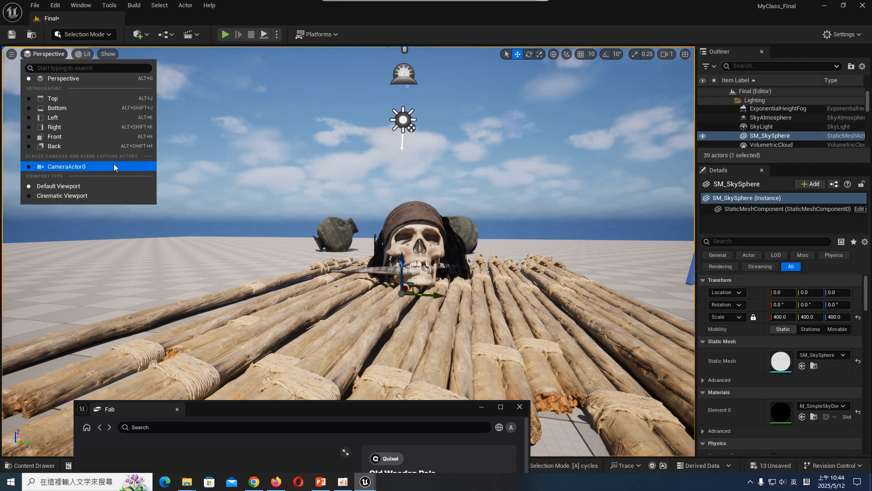
left_click(121, 169)
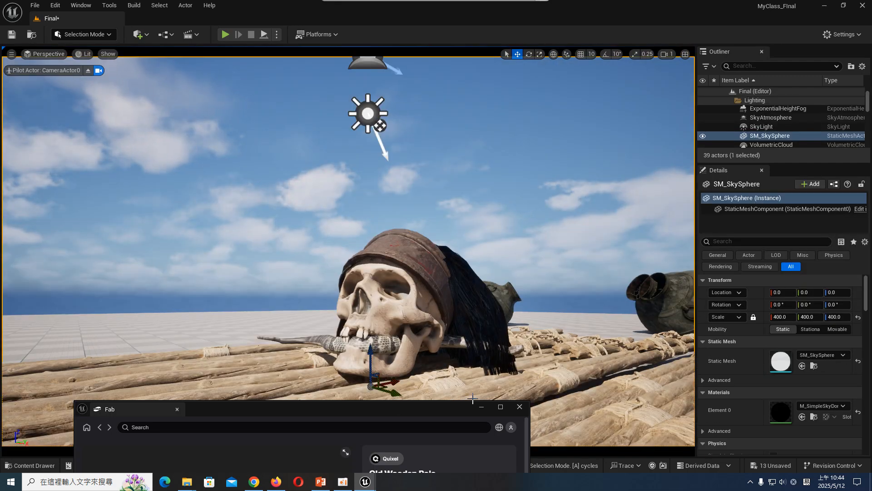
left_click(520, 407)
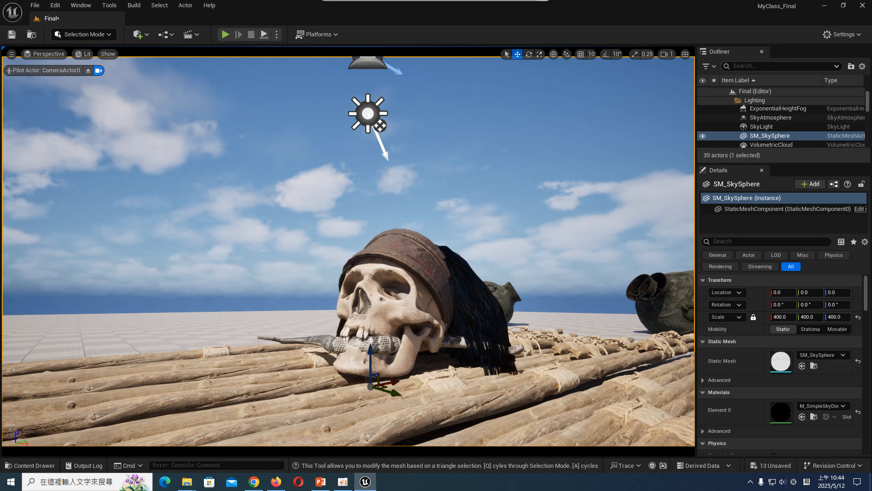
- Select the snake and simulate the level to preview its animation from the camera, then stop the simulation
left_click(586, 392)
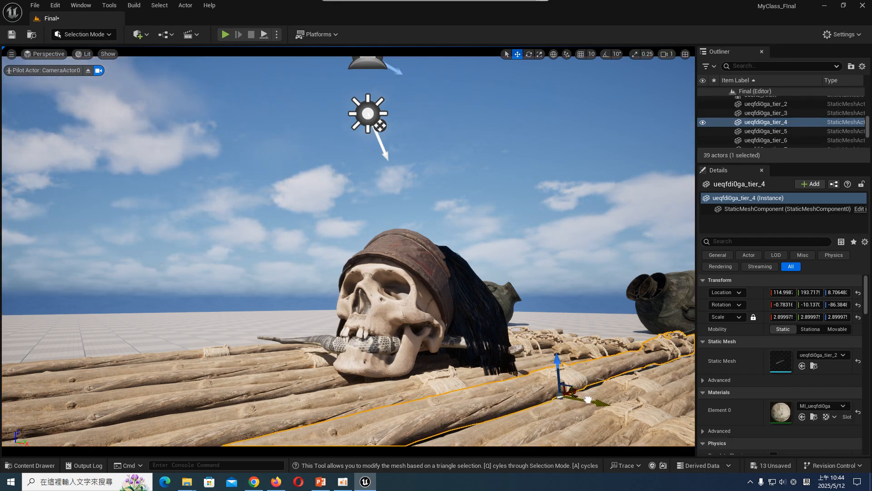
left_click(287, 351)
left_click(352, 345)
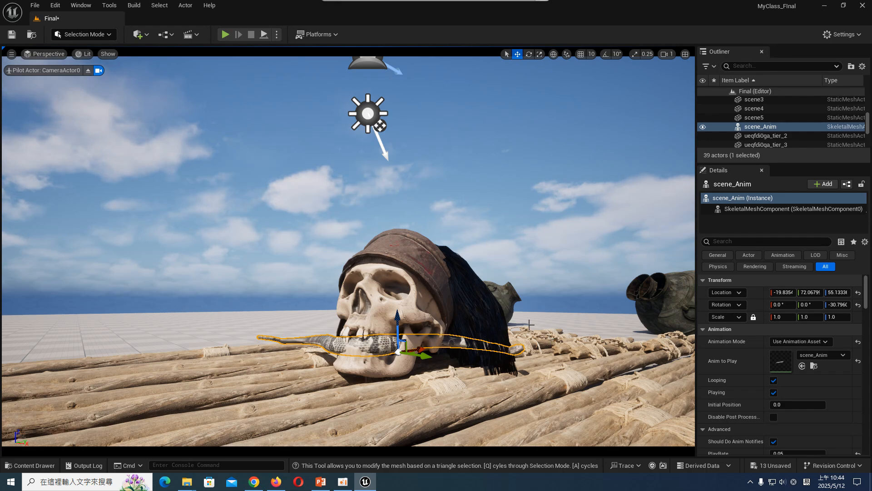
key("e")
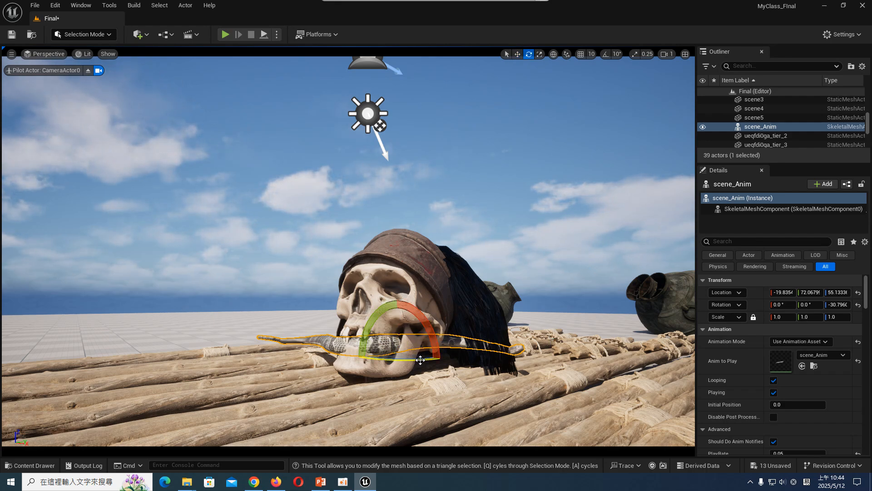
left_click(276, 35)
left_click(348, 127)
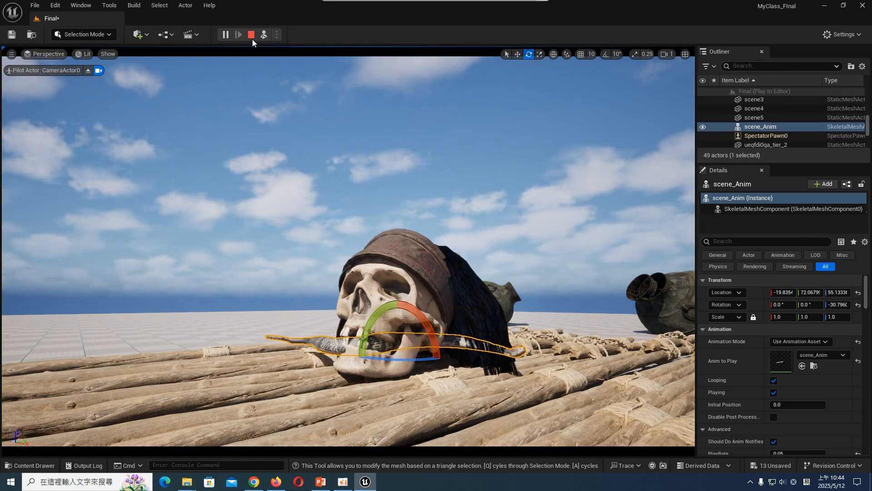
key("Escape")
- Rotate the skull's hair mesh to about 63.8° around Z and raise it to a Z location of about 3
left_click(478, 290)
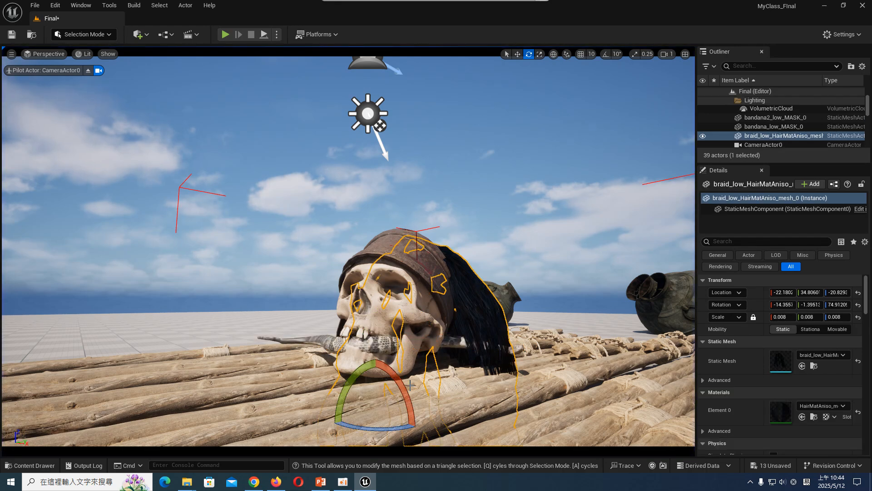
left_click_drag(394, 425, 370, 425)
key("w")
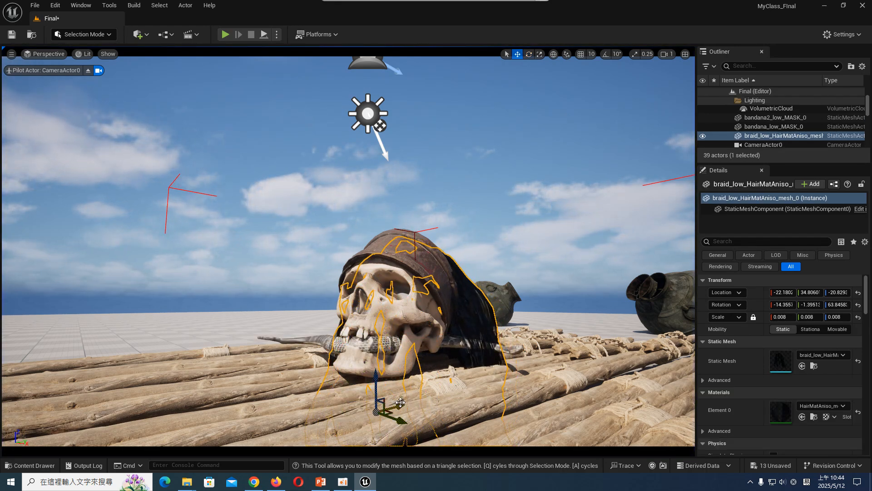
left_click_drag(377, 391, 378, 374)
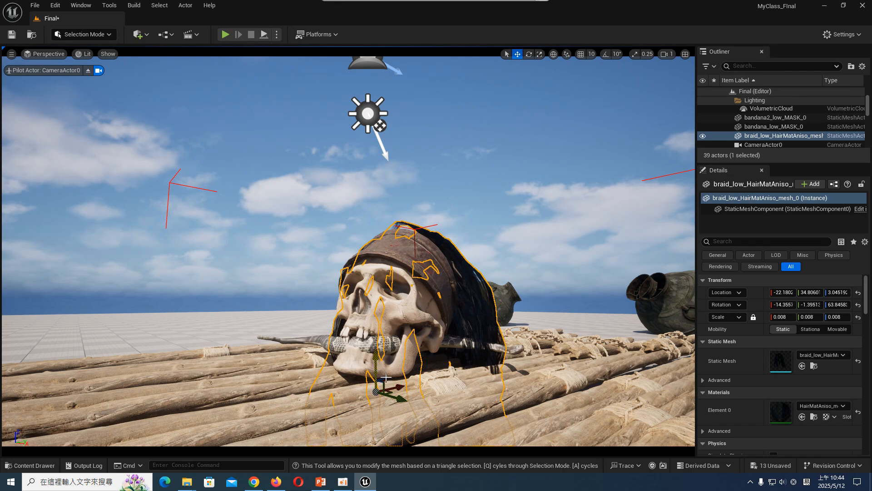
- Try rotating the hair to about 52° around Z and shifting it to Y 68.7, and undo both changes
key("e")
mouse_move(408, 404)
left_mouse_down()
mouse_move(391, 405)
mouse_move(421, 407)
left_mouse_up()
key("w")
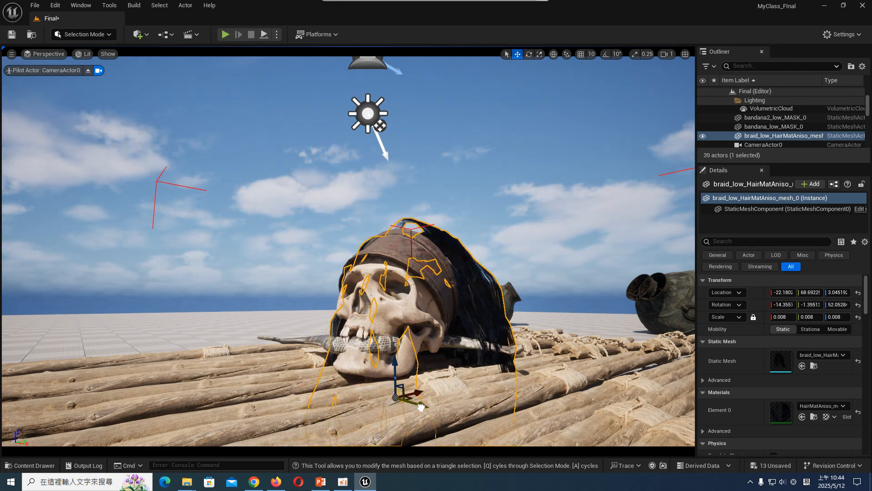
key("e")
key("ctrl+z")
key("ctrl+z")
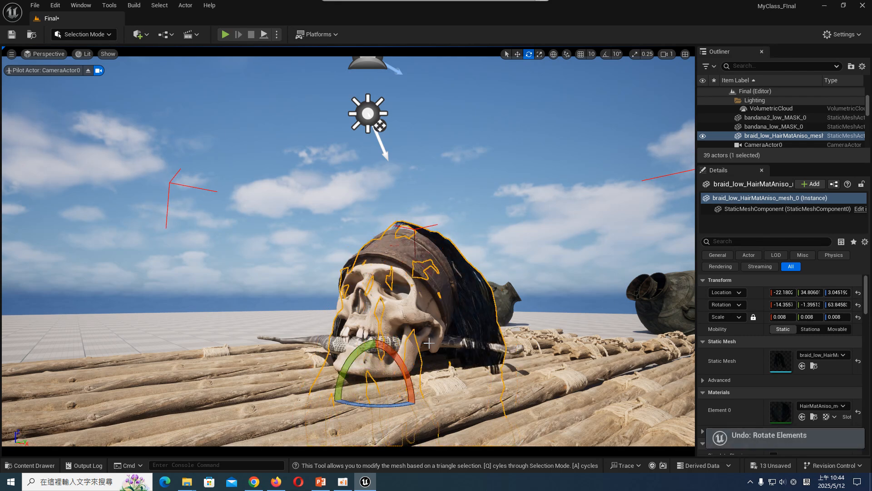
- Lower the hair mesh slightly so that its top sits under the bandana
key("w")
left_click(460, 146)
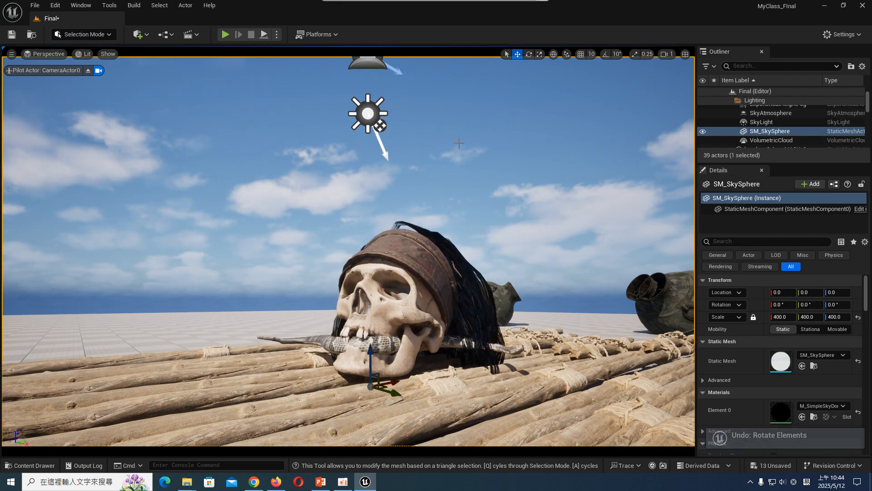
left_click(442, 242)
left_click_drag(373, 372, 378, 375)
left_click(350, 312)
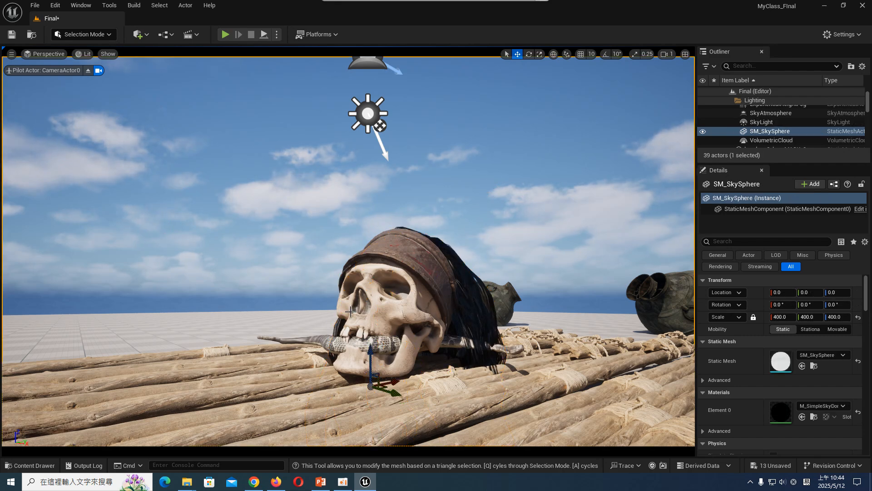
- Select the poles along the raft's far edge and duplicate them toward the background
left_click(293, 362)
left_click(266, 354, "ctrl")
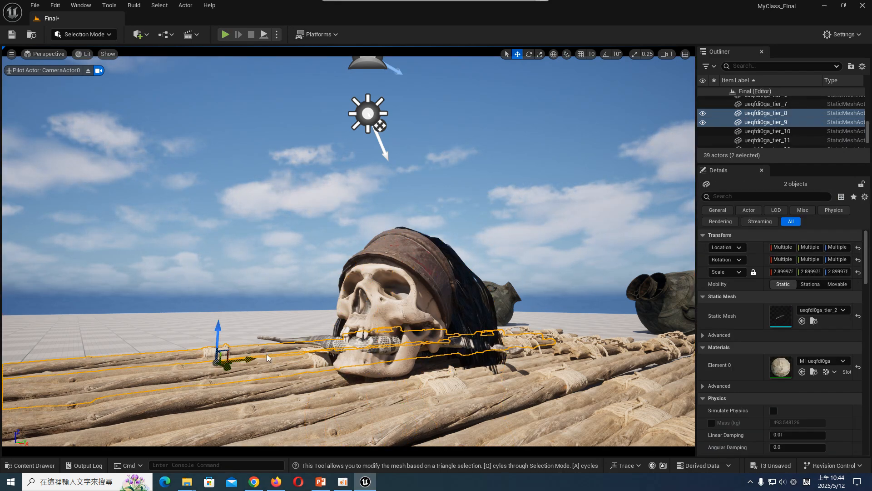
left_click(285, 354, "ctrl")
left_click_drag(335, 365, 446, 336, "alt")
- Duplicate and shift two of the rearmost poles to fill the raft's remaining gaps in the background
left_click(198, 344)
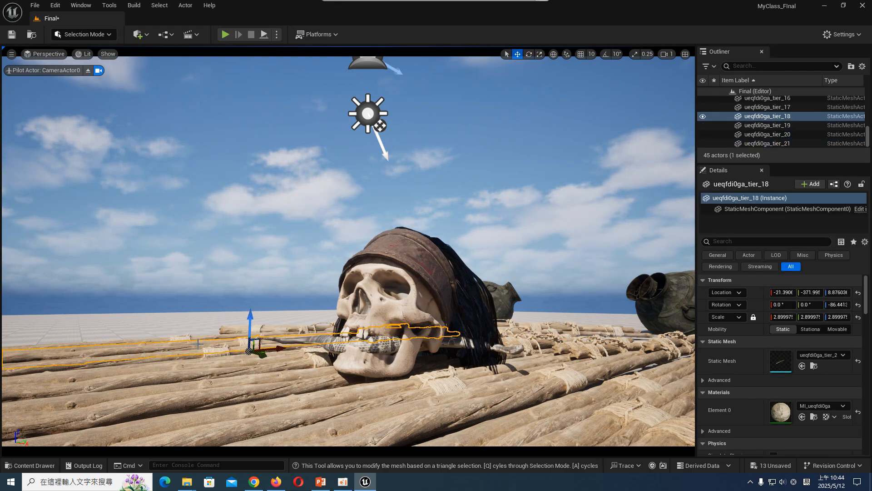
left_click(197, 340, "ctrl")
left_click(194, 338, "ctrl")
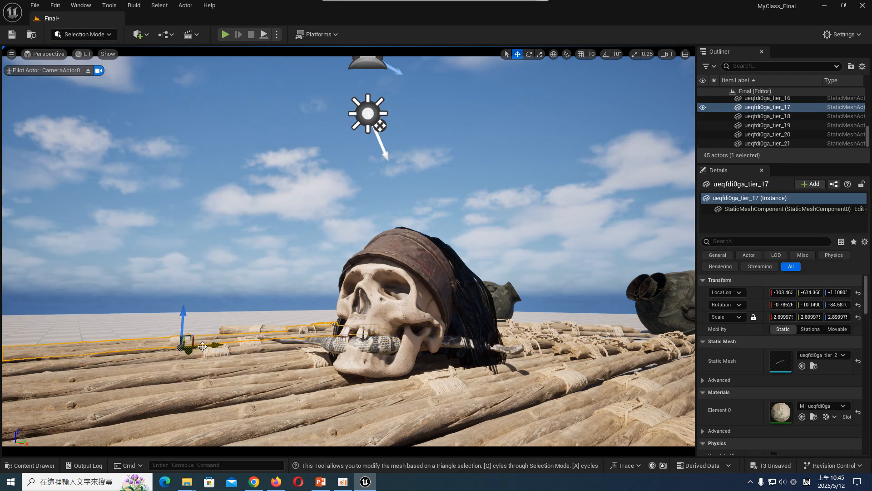
left_click(205, 348, "ctrl")
left_click_drag(257, 351, 185, 331, "alt")
left_click(282, 274)
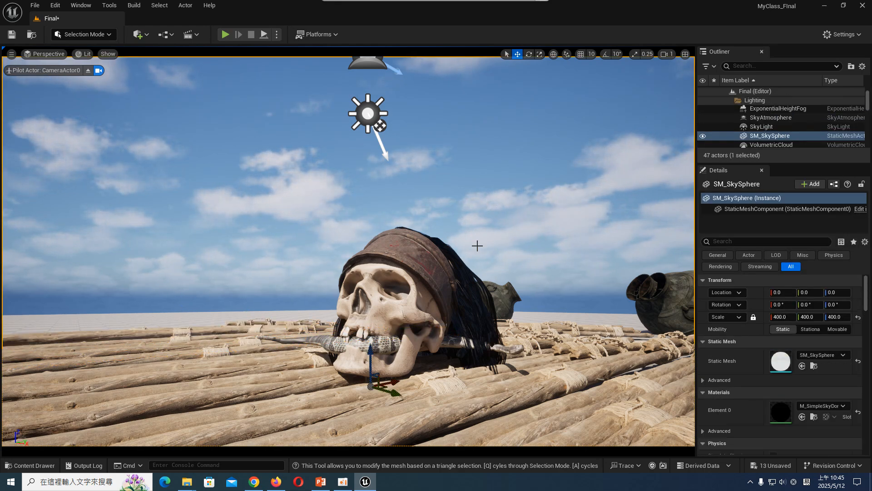
- Lower the pole in front of the skull to a Z location of about 7.3
left_click(587, 379)
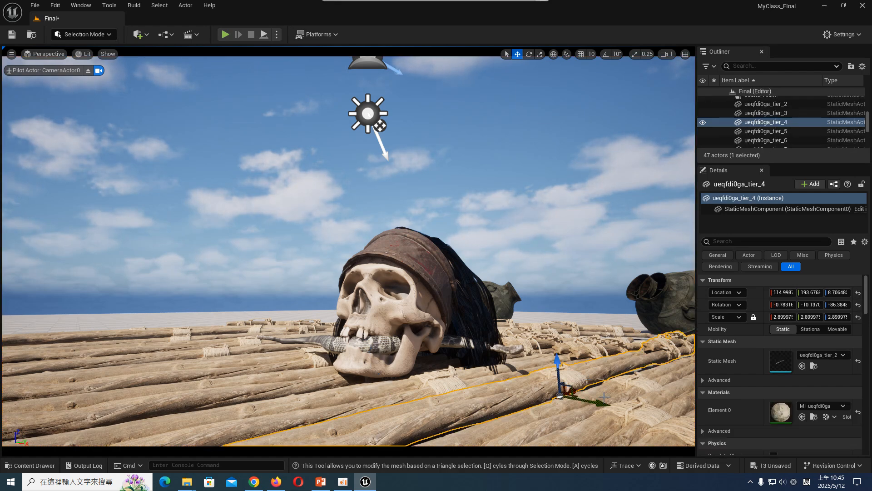
left_click_drag(557, 372, 558, 373)
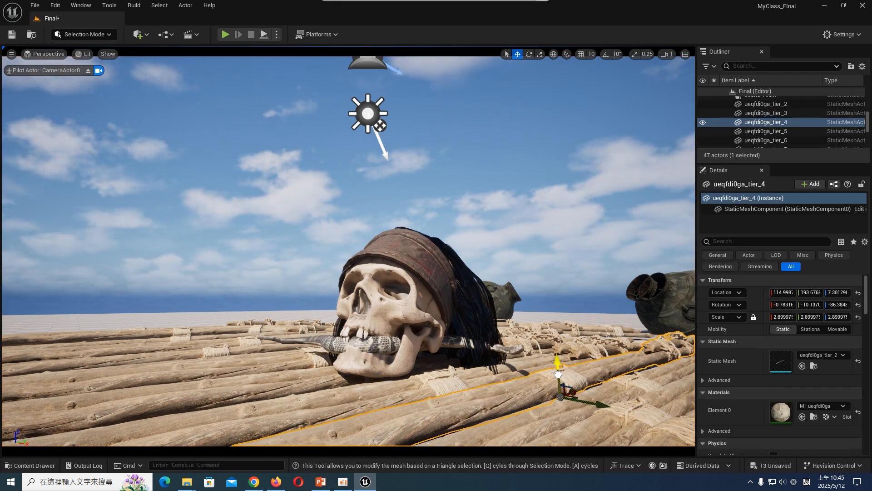
- Deselect the front pole, then save the Final level and all remaining unsaved assets
left_click(604, 402)
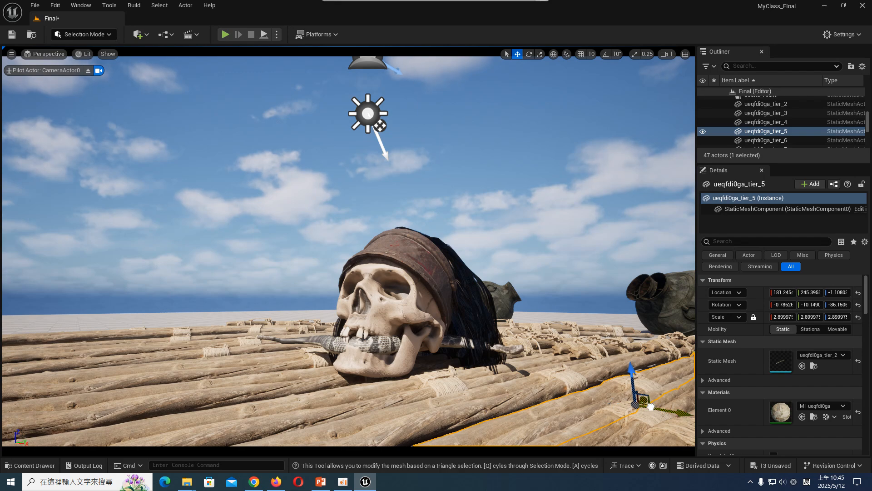
left_click(516, 166)
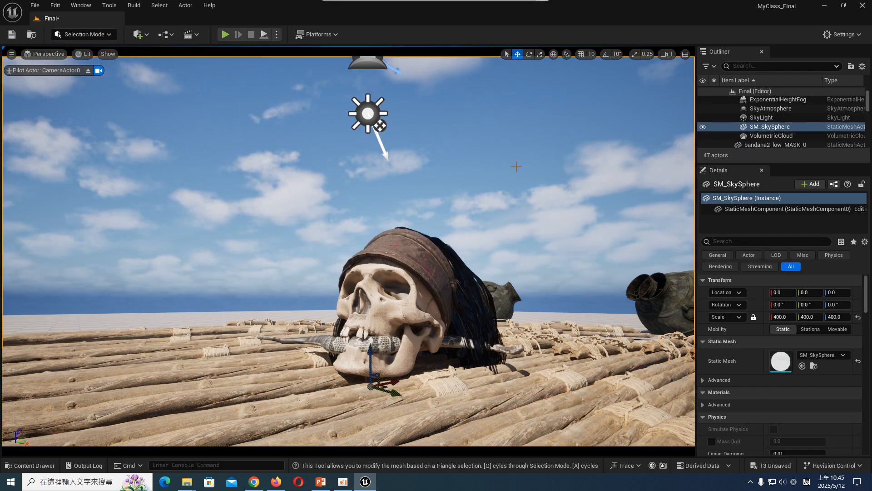
left_click(13, 35)
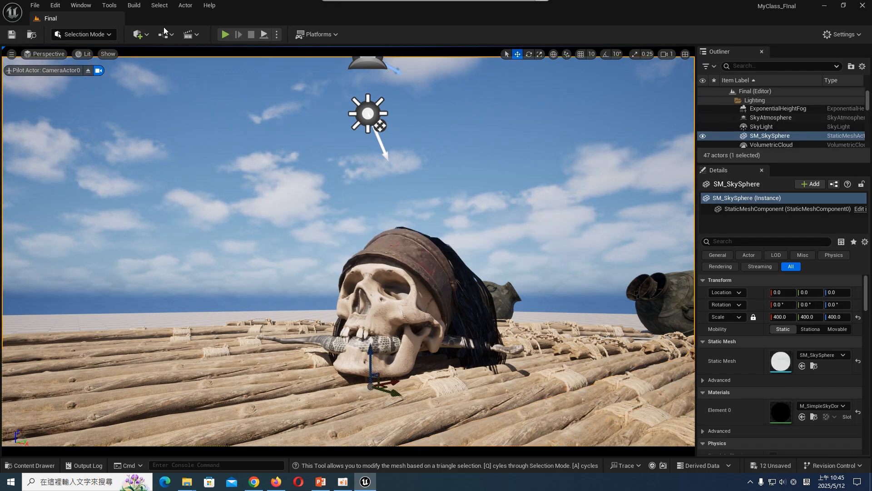
left_click(30, 465)
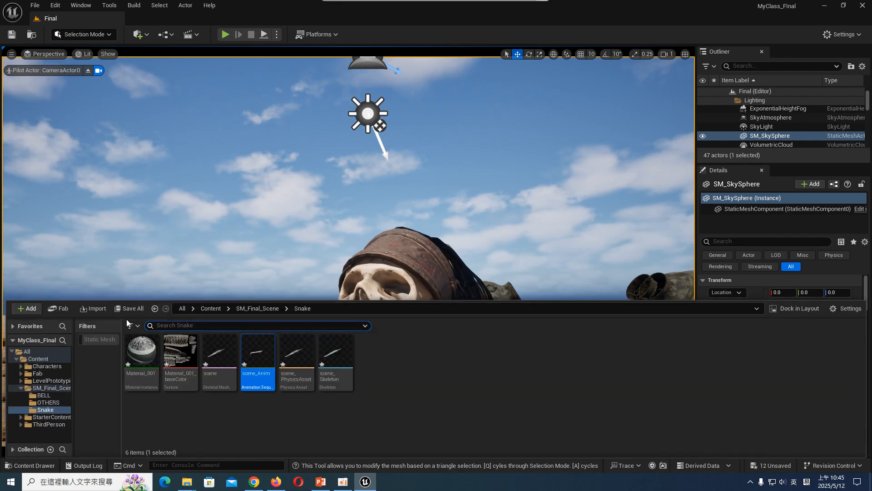
left_click(129, 309)
left_click(503, 345)
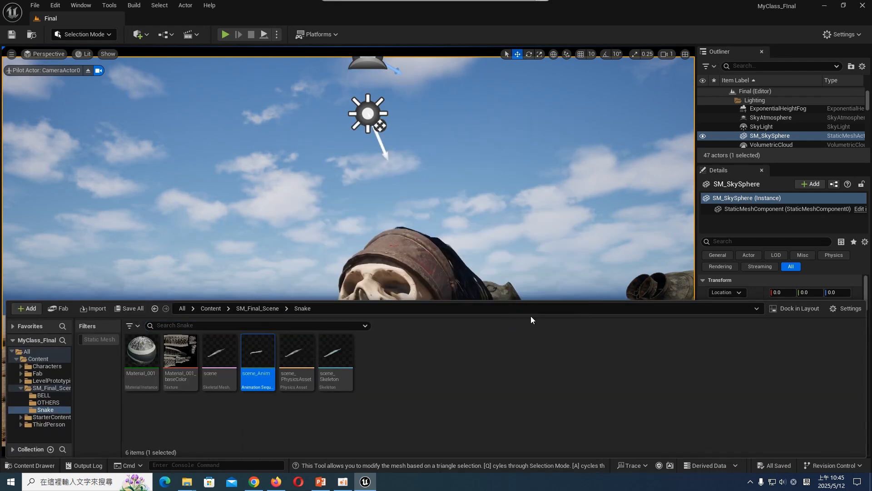
- Check the Rope reference on the QUIXEL slide in PowerPoint, then search Unreal's Fab library for "ROPE QUIXEL"
left_click(320, 482)
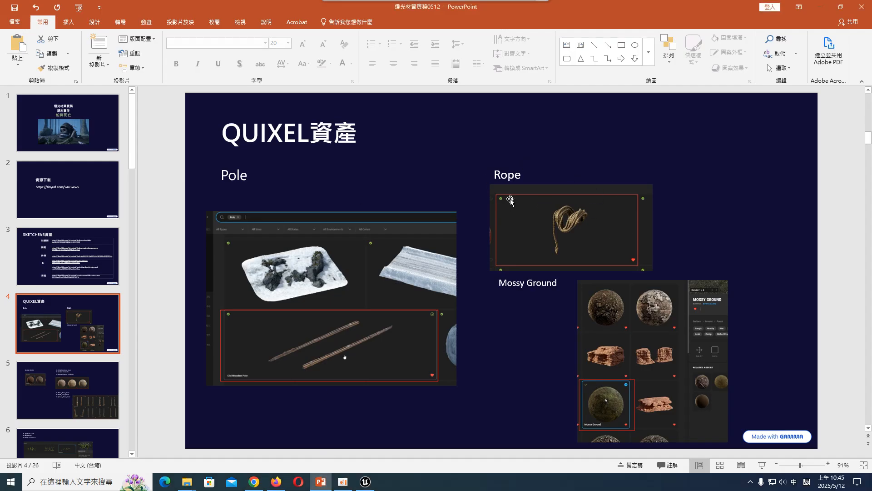
left_click(365, 481)
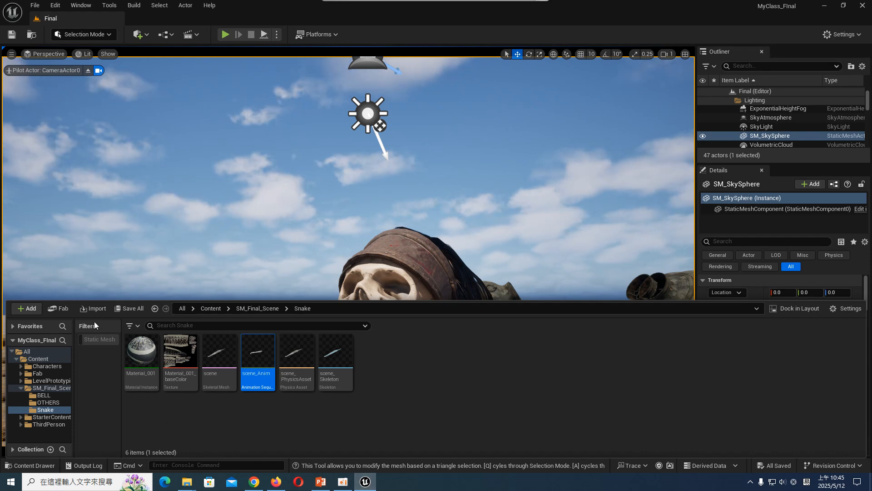
left_click_drag(255, 404, 399, 235)
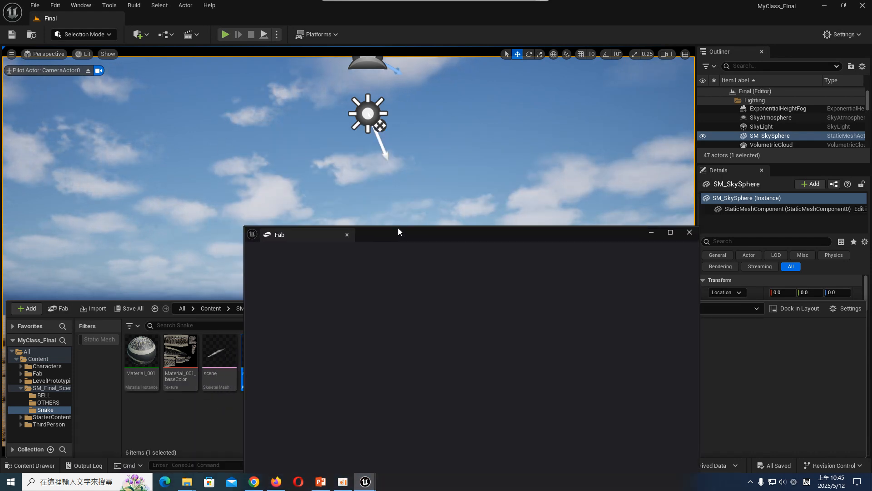
left_click(347, 235)
left_click(46, 464)
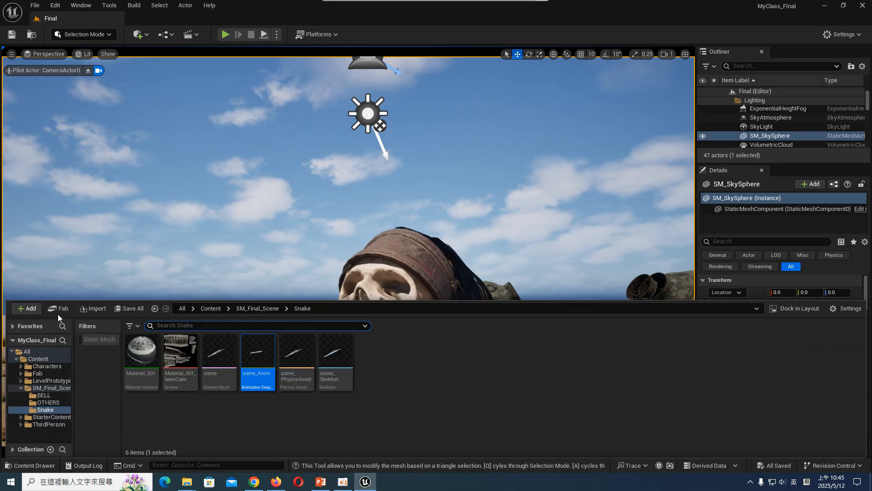
left_click(58, 308)
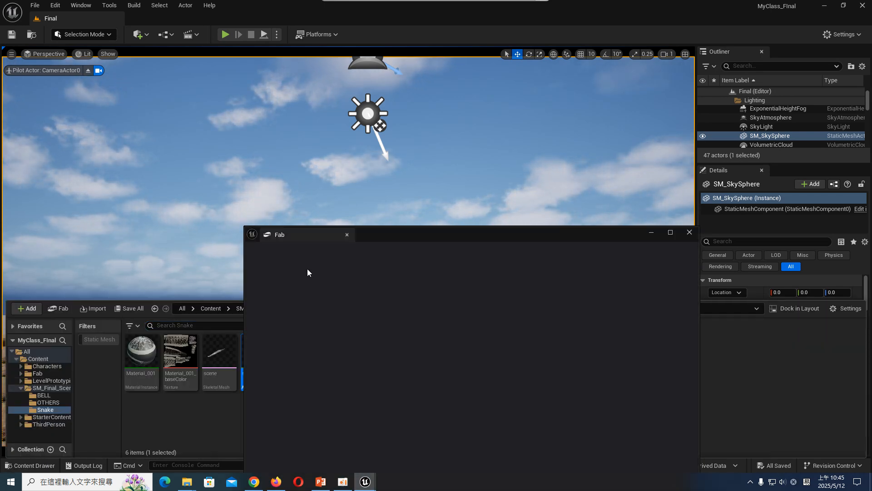
left_click(410, 252)
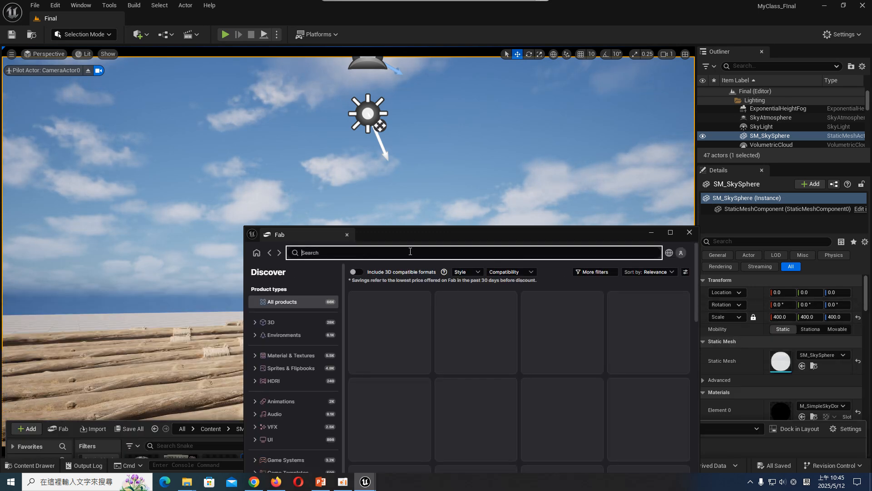
type("ROPE QUIXEL")
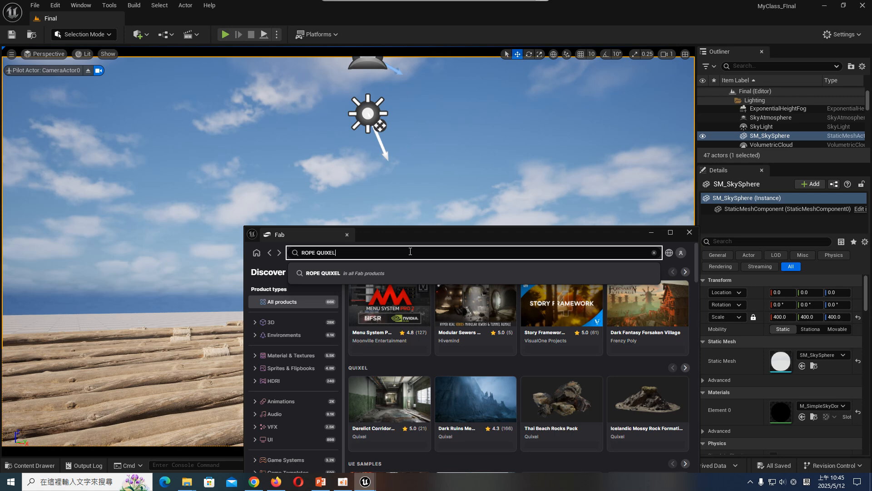
key("Return")
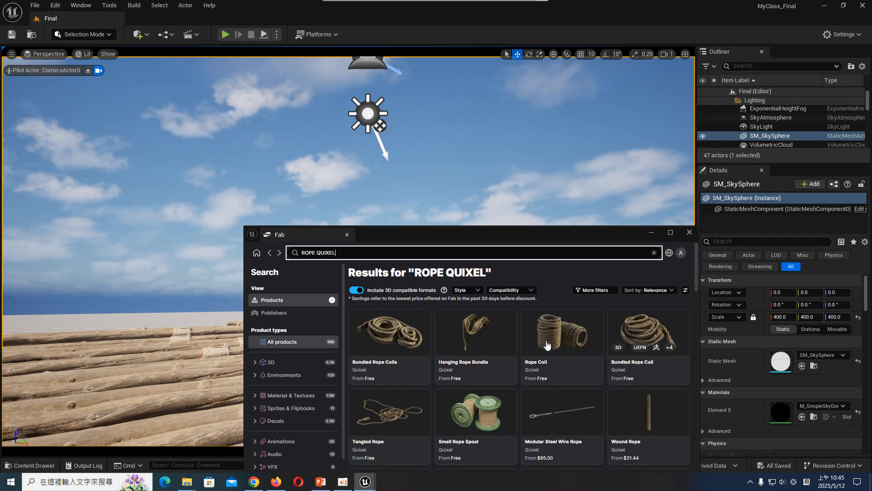
- Add Quixel's Hanging Rope Bundle to the project in medium quality under the free UEFN - Reference only license, accepting the Fab agreement
left_click(489, 334)
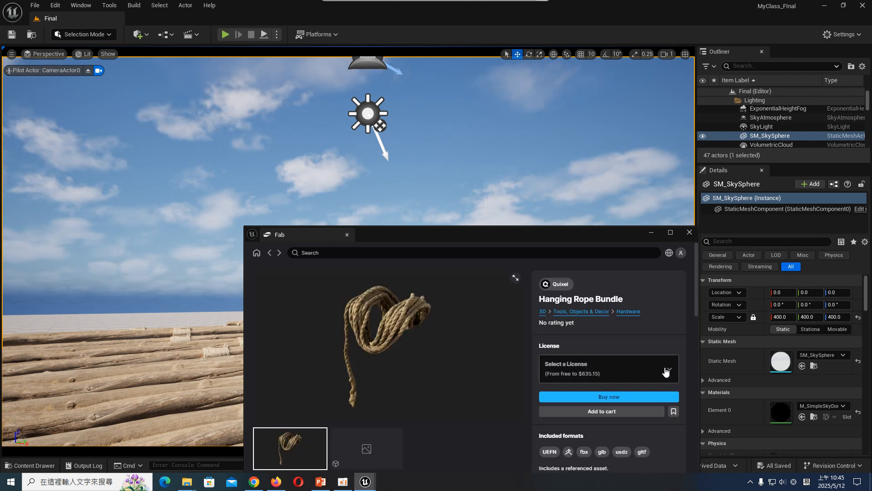
left_click(666, 372)
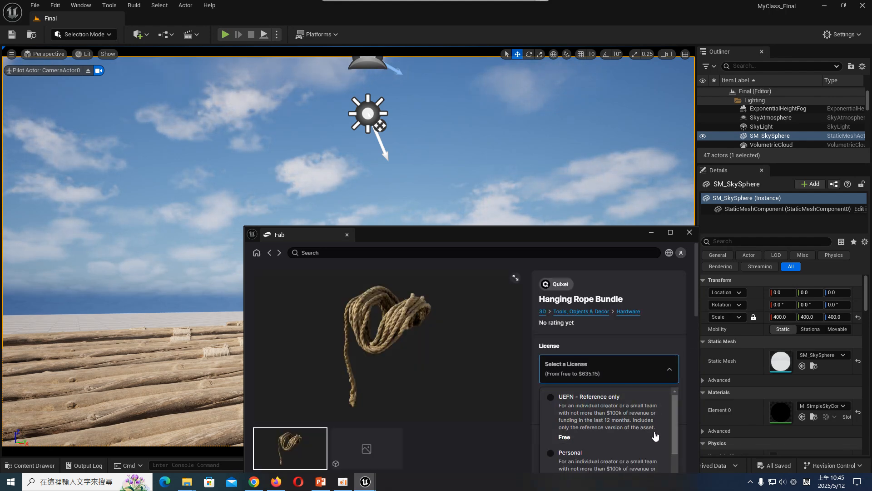
left_click(655, 436)
left_click(640, 373)
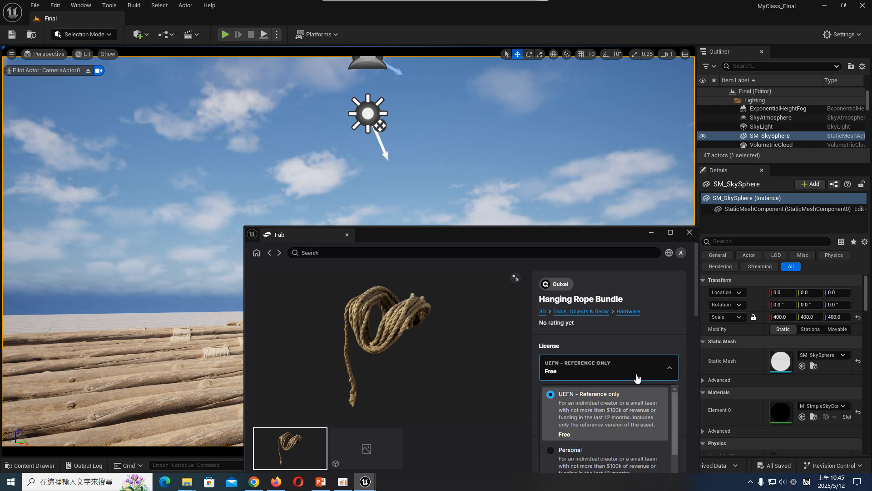
left_click(634, 453)
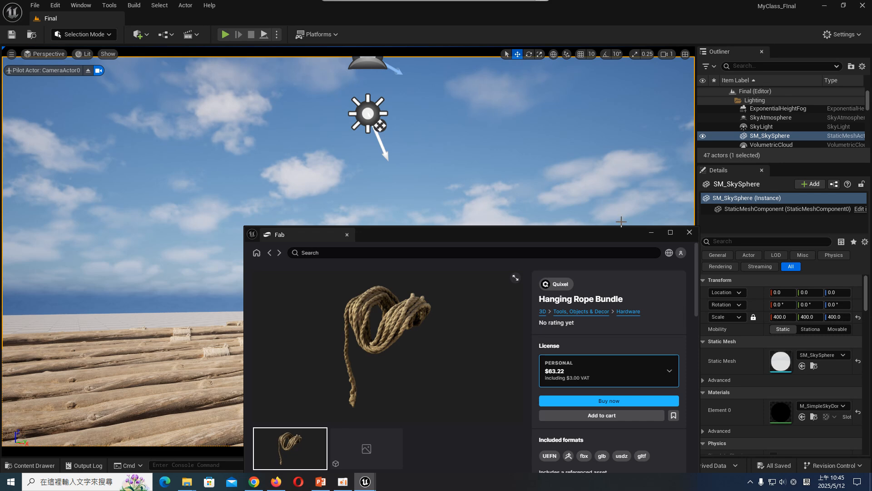
left_click_drag(620, 235, 615, 144)
left_click(630, 279)
left_click(590, 189)
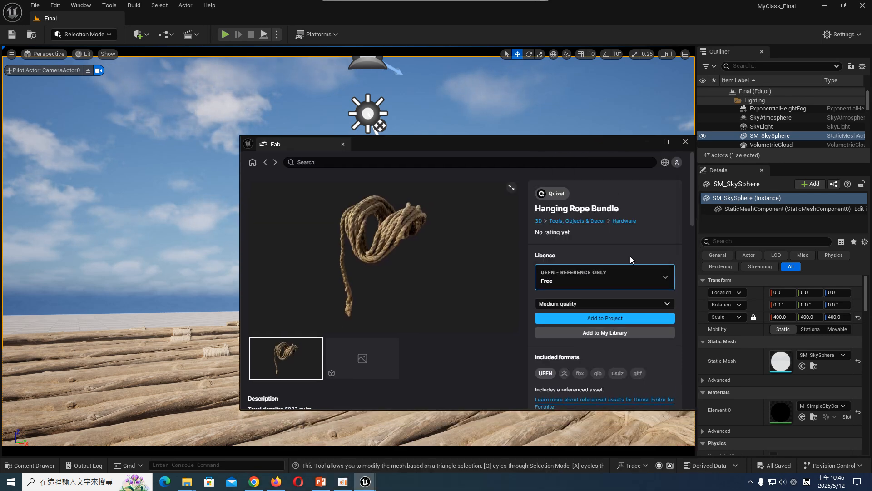
left_click(628, 321)
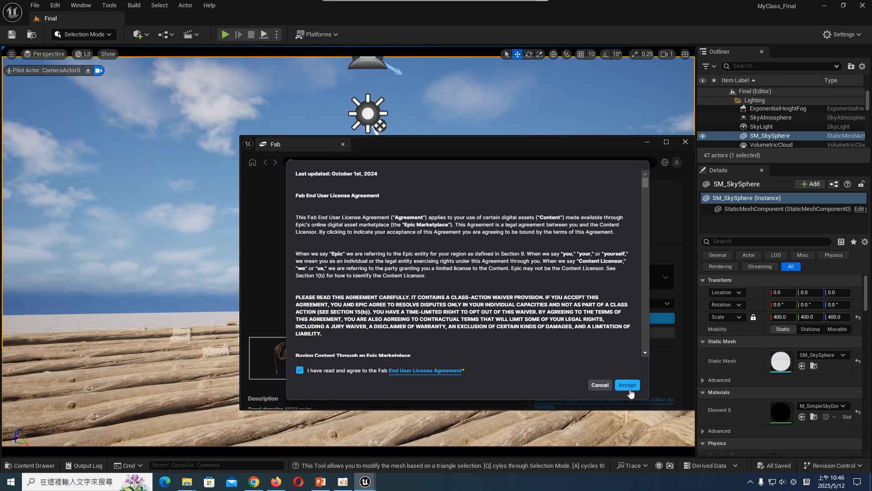
left_click(628, 386)
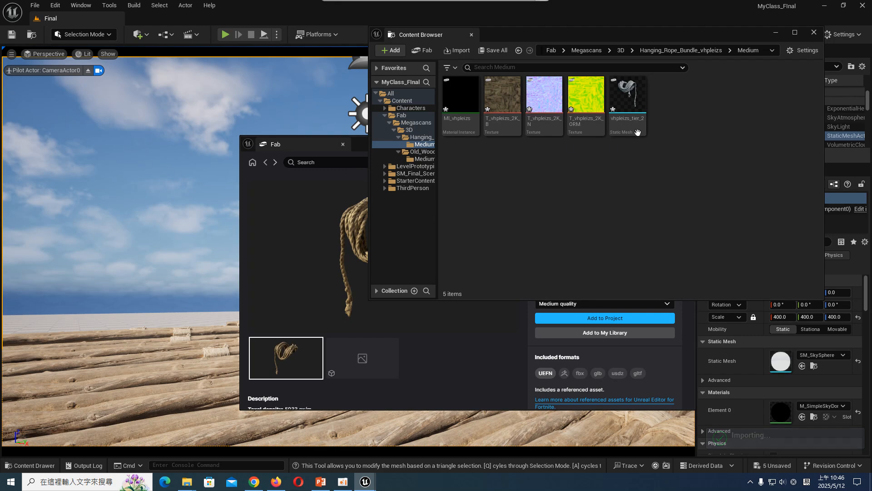
- Add Quixel's free Bundled Rope Coil to the project in medium quality and minimize the Fab window
left_click(266, 165)
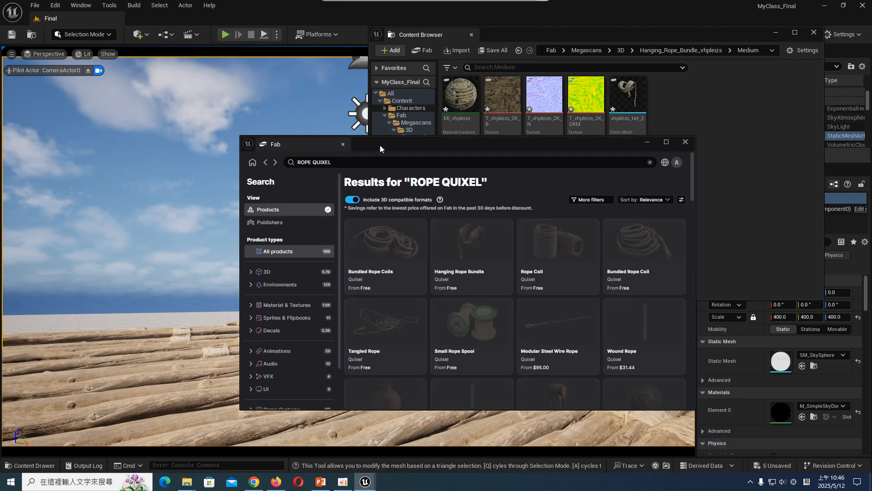
left_click_drag(389, 146, 131, 216)
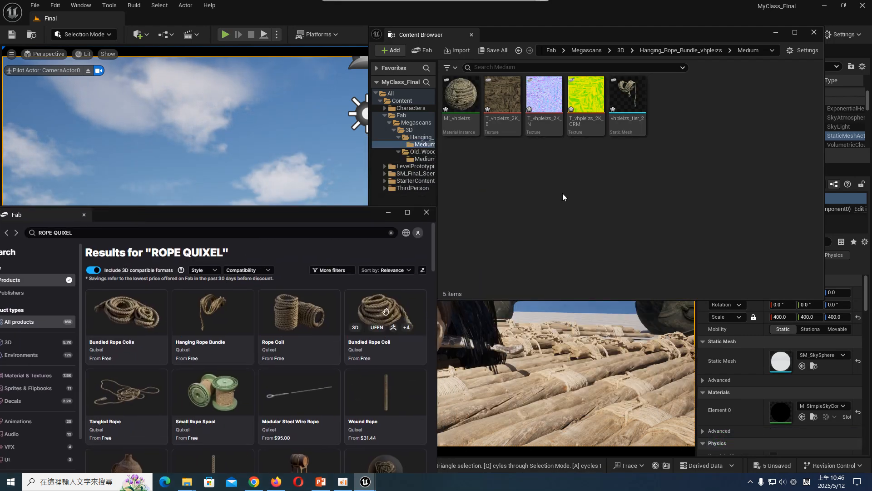
left_click(385, 311)
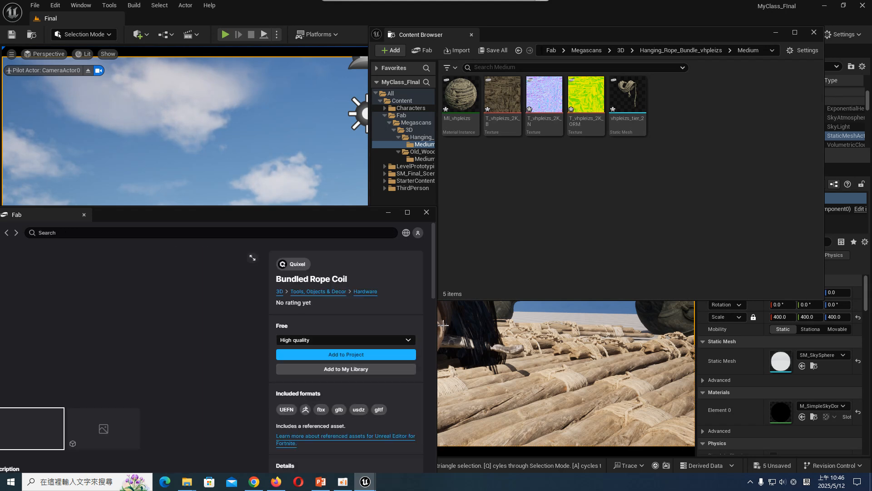
left_click(412, 341)
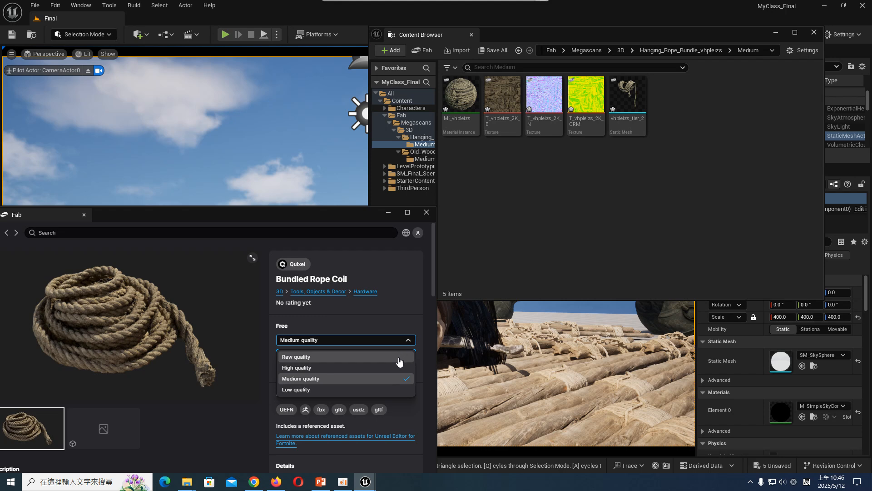
left_click(393, 378)
left_click(391, 355)
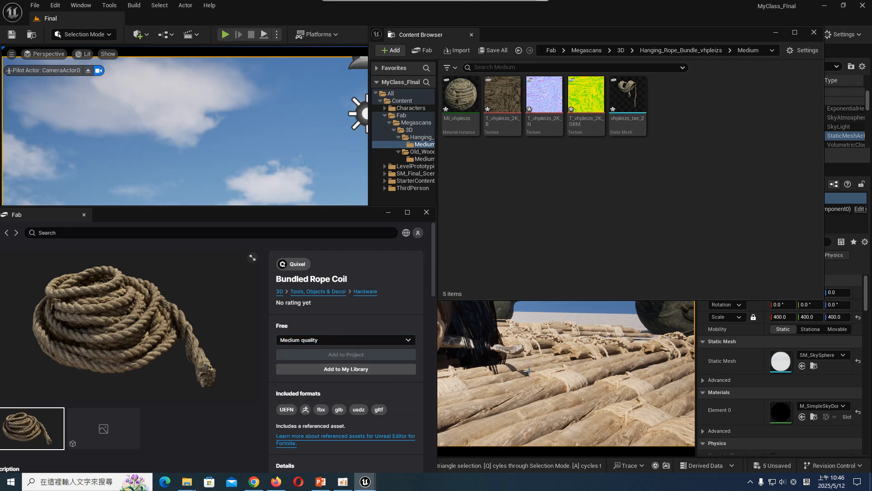
left_click(390, 214)
- Place the Hanging Rope Bundle mesh from its Medium folder on the raft to the right of the skull
left_click(424, 137)
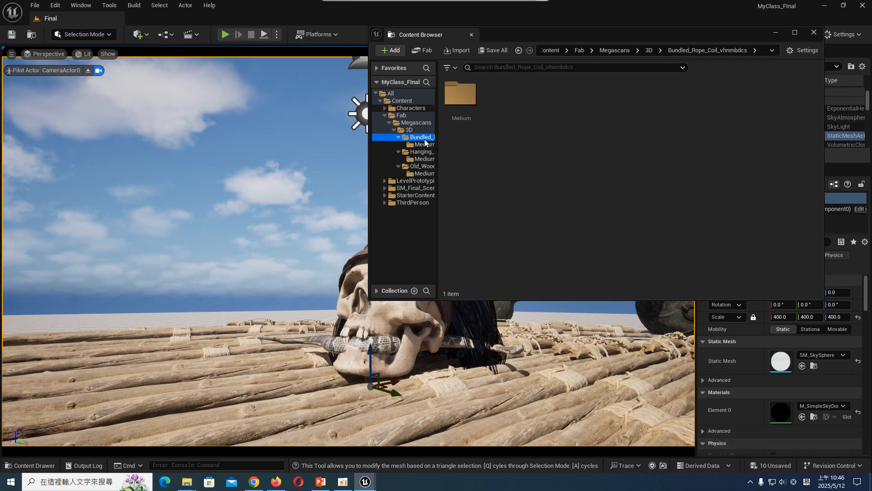
left_click(434, 144)
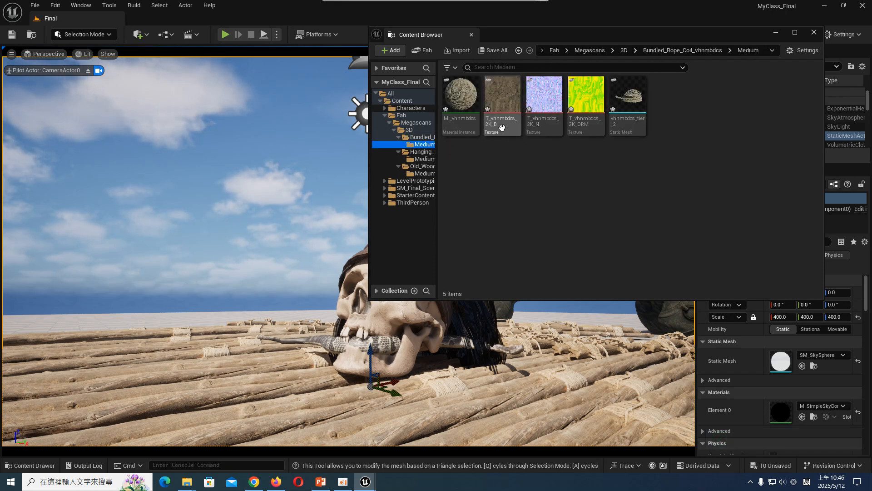
left_click(425, 159)
left_click_drag(619, 96, 510, 396)
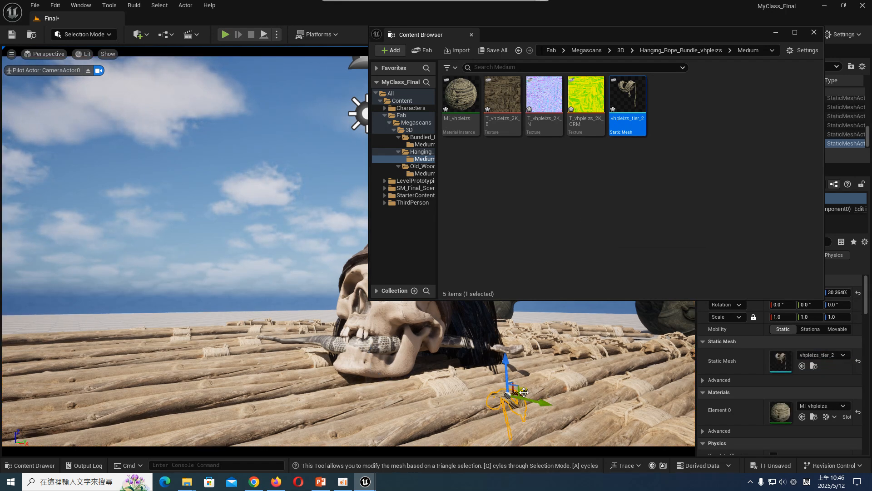
- Scale the rope bundle to about 1.52 and put a copy, rotated about 7.3° around Z, on the raft left of the skull
left_click_drag(507, 396, 300, 407)
key("e")
key("w")
key("e")
key("w")
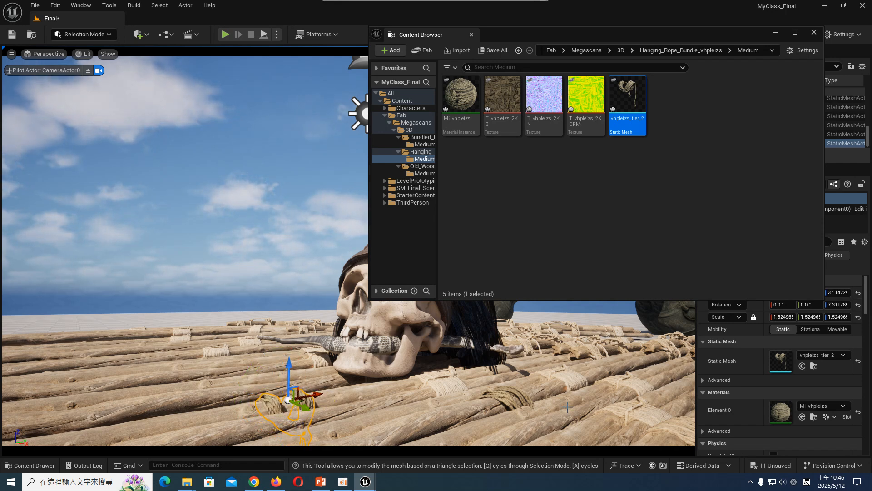
- Reshape the rope bundle right of the skull to about 1.92 in X and 1.29 in Y, and rotate it about 11.9° around Z
left_click(536, 402)
left_click_drag(535, 401, 530, 399)
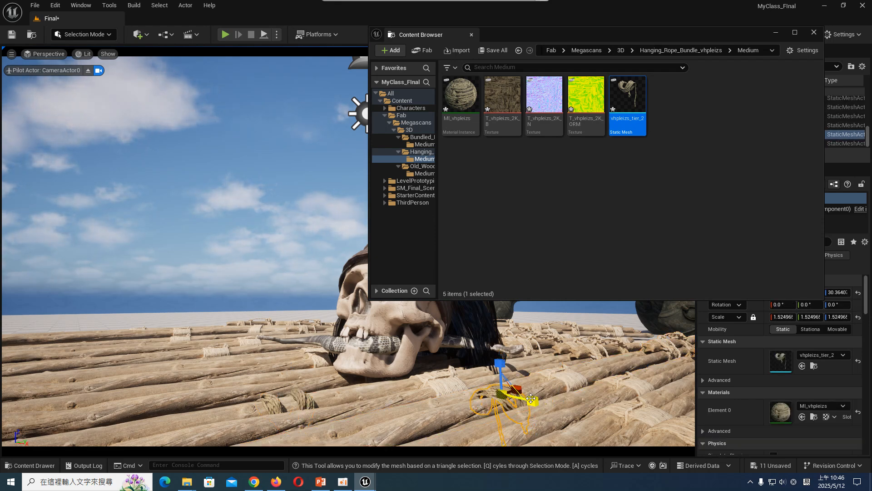
left_click_drag(529, 397, 535, 402)
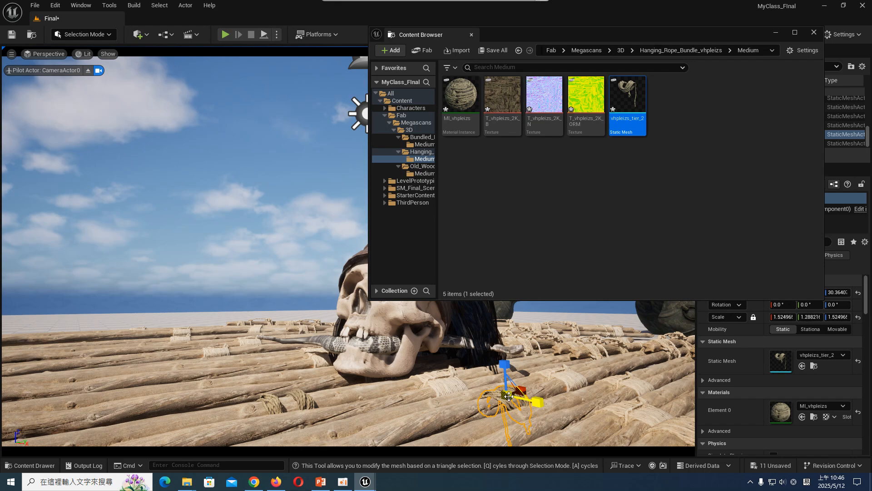
key("e")
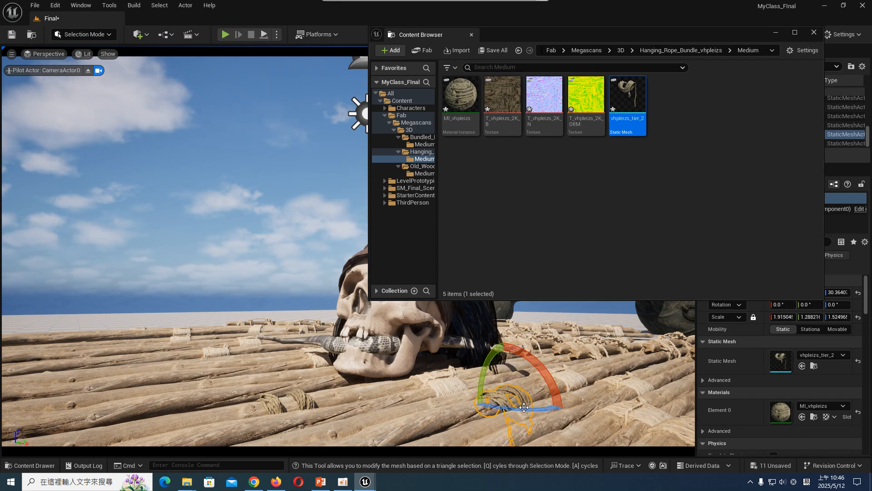
left_click(608, 395)
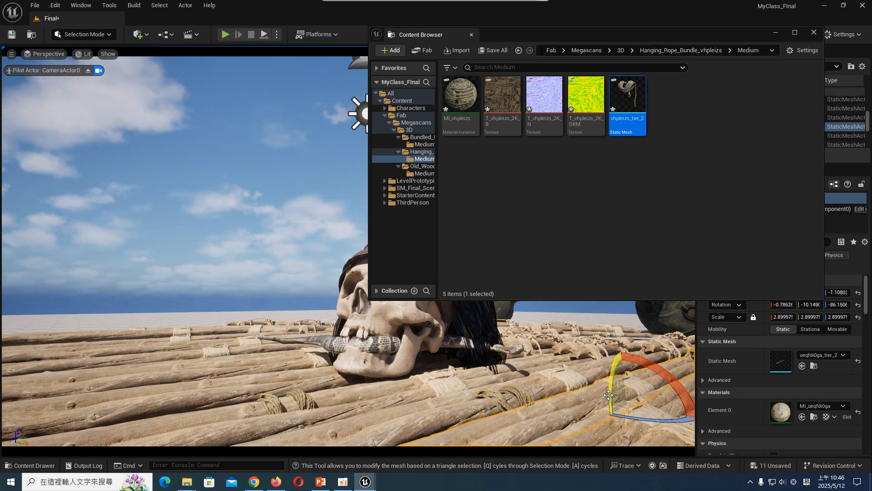
left_click(529, 392)
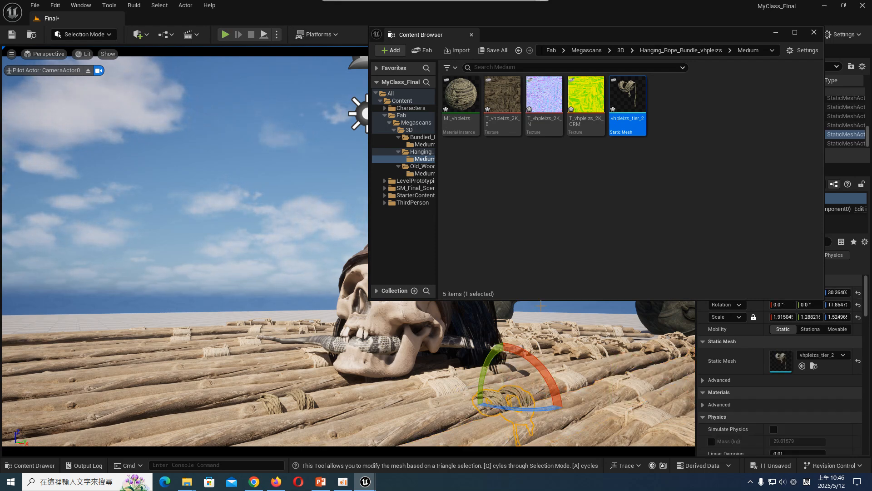
- Place the Bundled Rope Coil on the raft's near left corner, scaled to about 2.21 and rotated about -40.2° around Z
left_click(424, 144)
left_click_drag(628, 96, 145, 415)
key("e")
key("w")
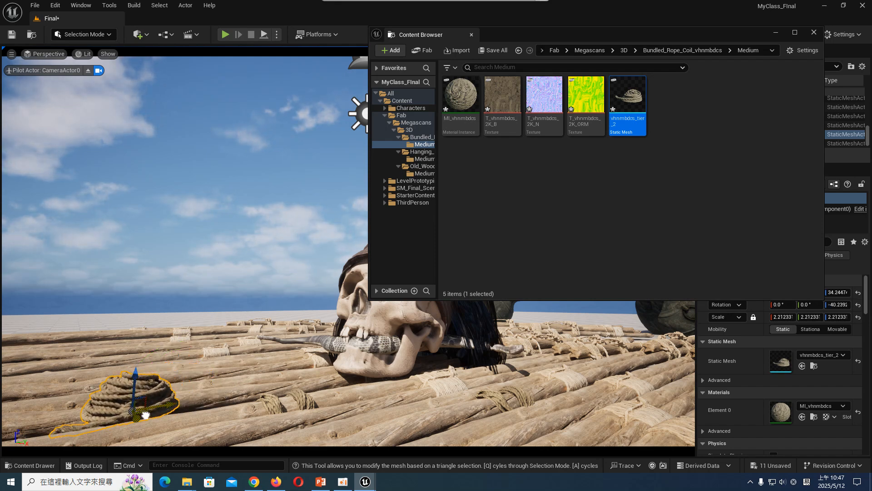
- Close the floating Content Browser, reframe the piloted CameraActor0 slightly farther back from the skull, and save the Final level
left_click(330, 354)
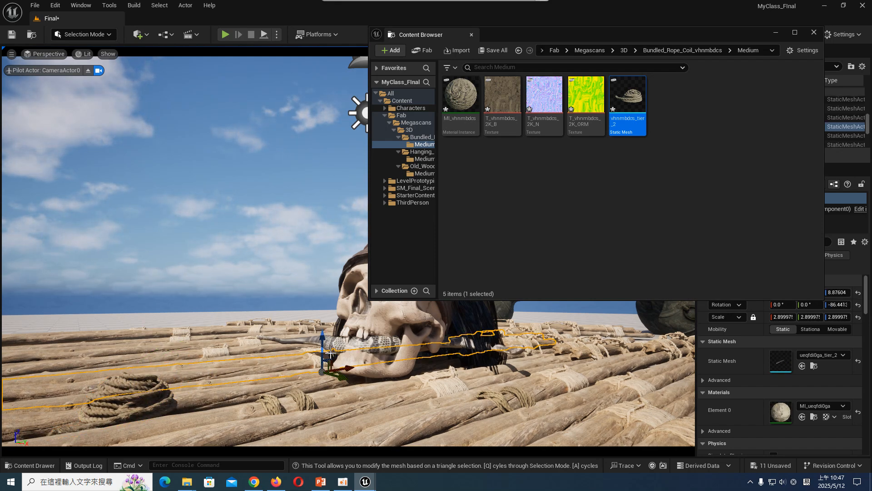
left_click(814, 32)
key("s")
right_click_drag(211, 159, 204, 159)
key("w")
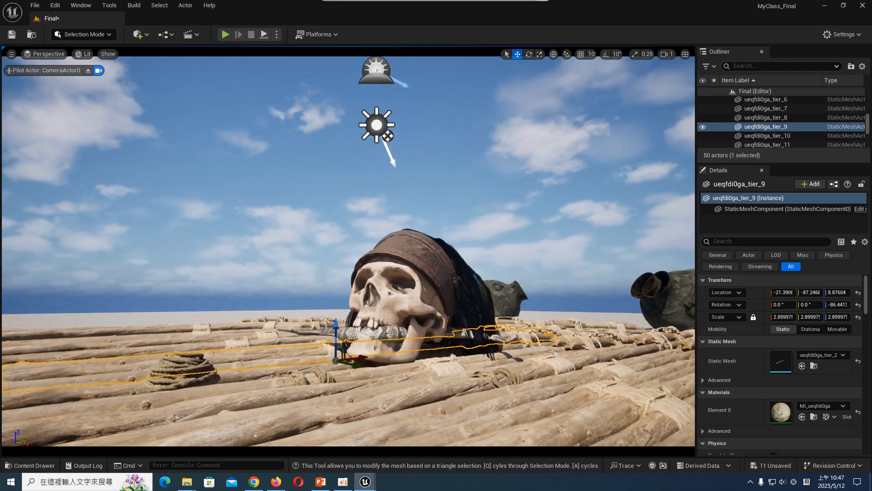
key("s")
right_click_drag(448, 191, 456, 196)
key("w")
left_click(448, 191)
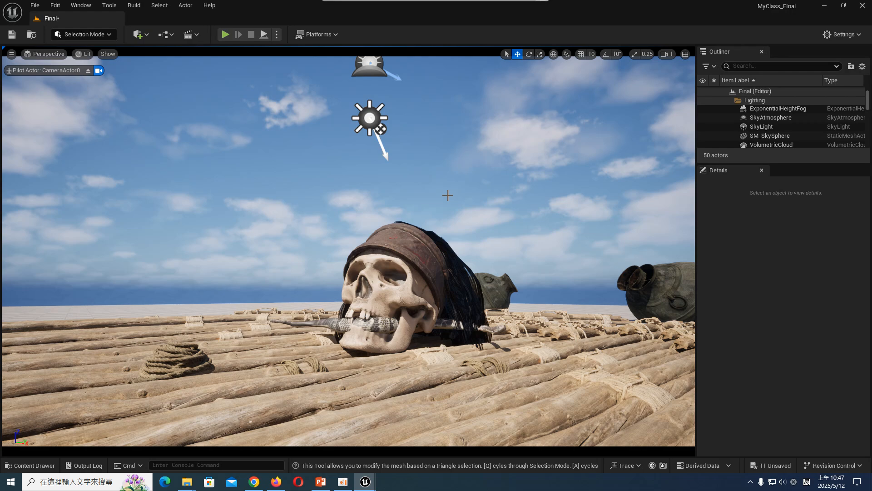
left_click(12, 34)
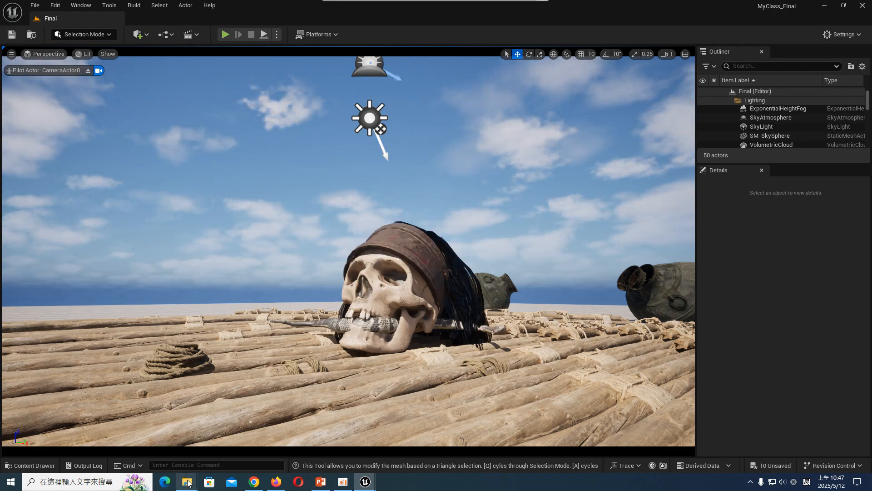
- Switch to File Explorer and copy the Tool folder from the 燈光材質_期末 folder
mouse_move(188, 483)
left_click(186, 444)
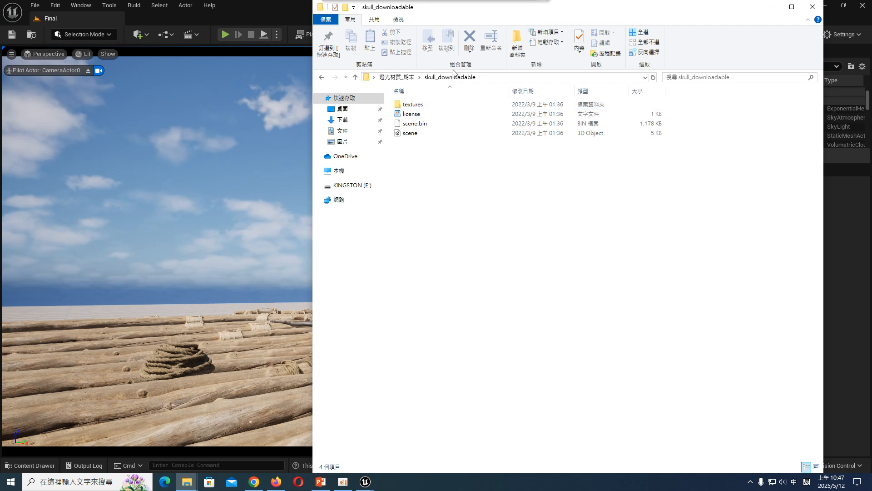
left_click(396, 77)
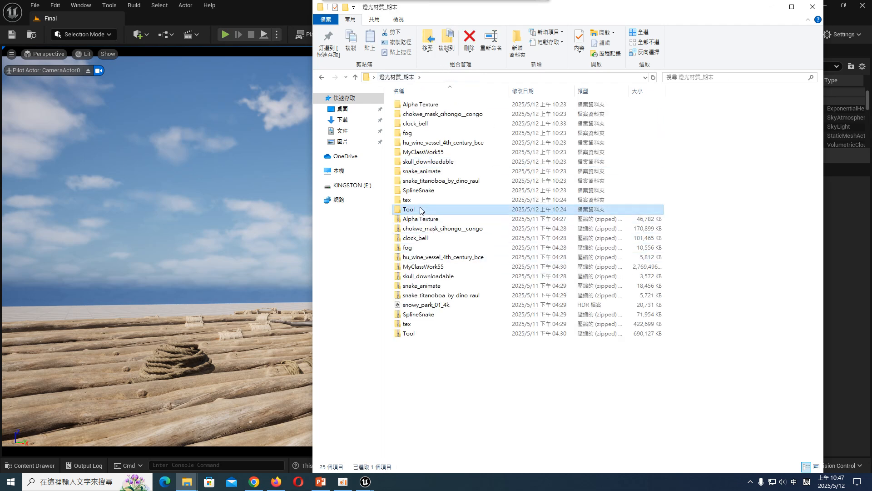
right_click(421, 208)
left_click(468, 401)
- Paste the Tool folder into the Content folder of the MyClass_FInal project under Documents > Unreal Projects and return to Unreal Engine
left_click(342, 130)
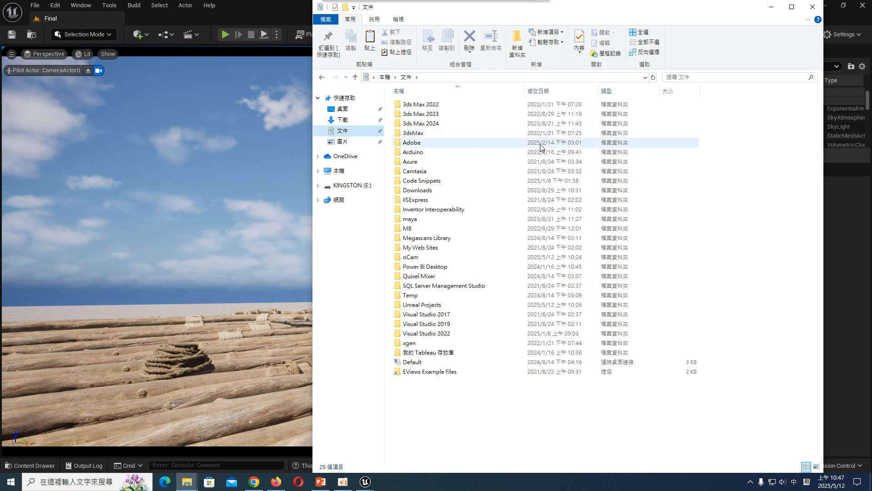
double_click(452, 305)
double_click(434, 106)
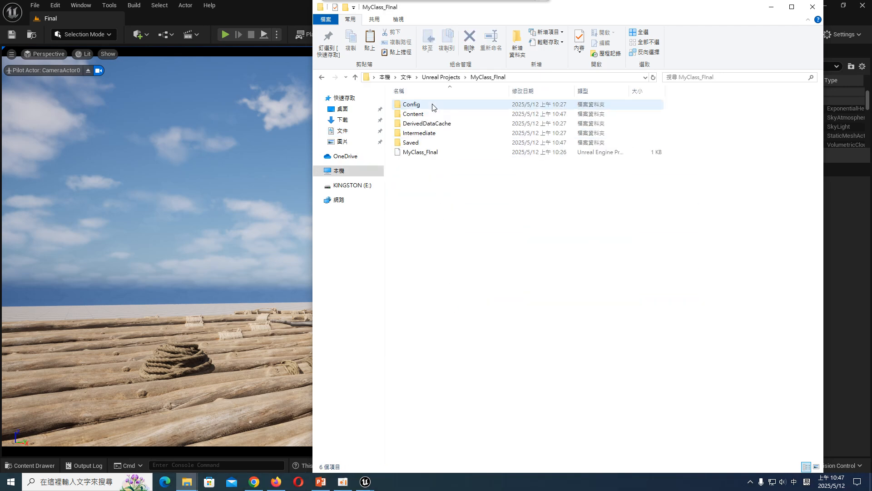
double_click(422, 114)
right_click(485, 258)
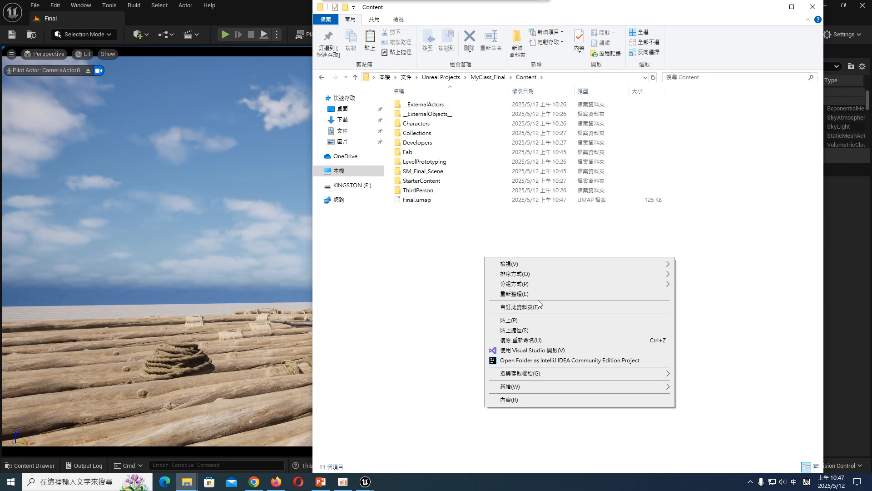
left_click(568, 320)
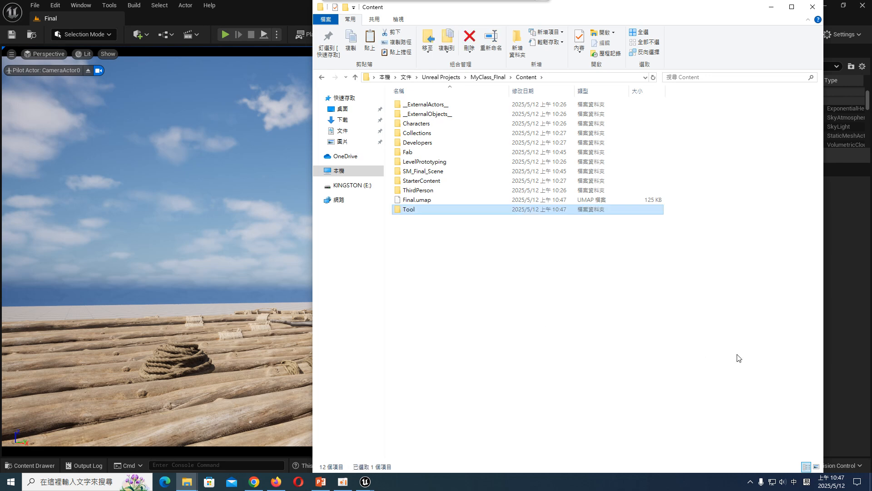
left_click(771, 7)
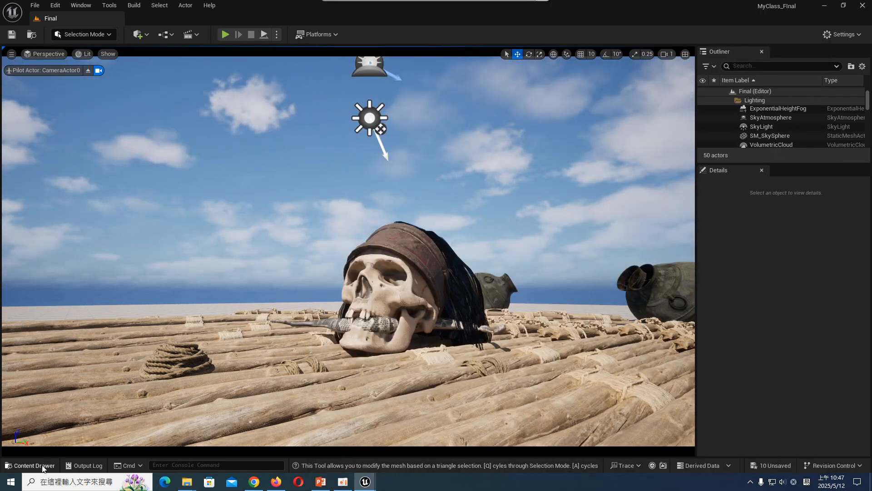
- Open the MA_YX_Blend material from Tool/MA_Blend_Met, examine its node graph, and close it
left_click(45, 466)
left_click(51, 434)
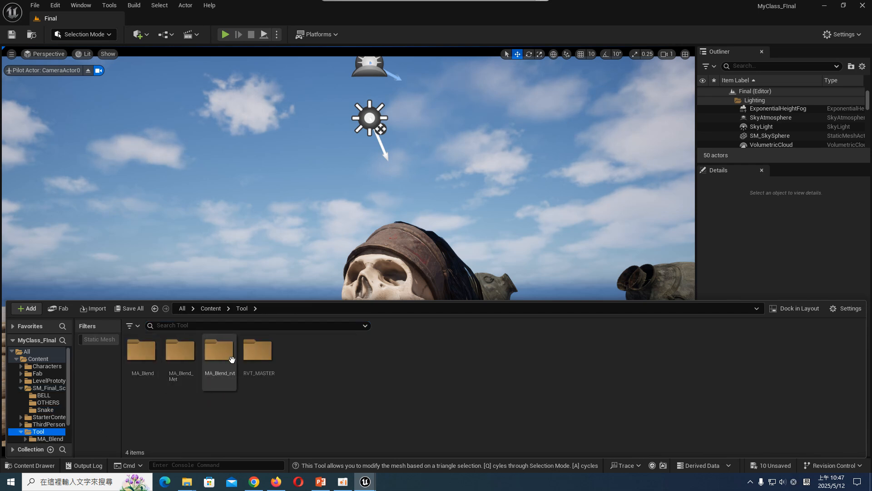
double_click(186, 354)
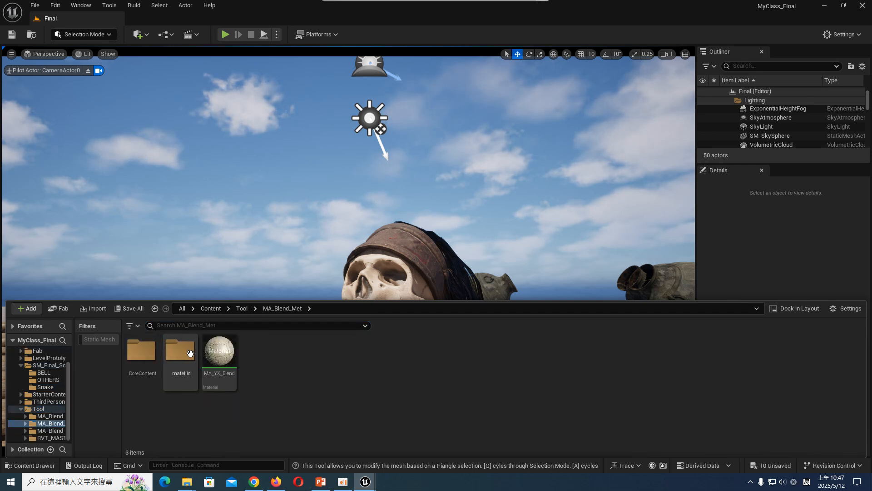
left_click(234, 355)
double_click(211, 346)
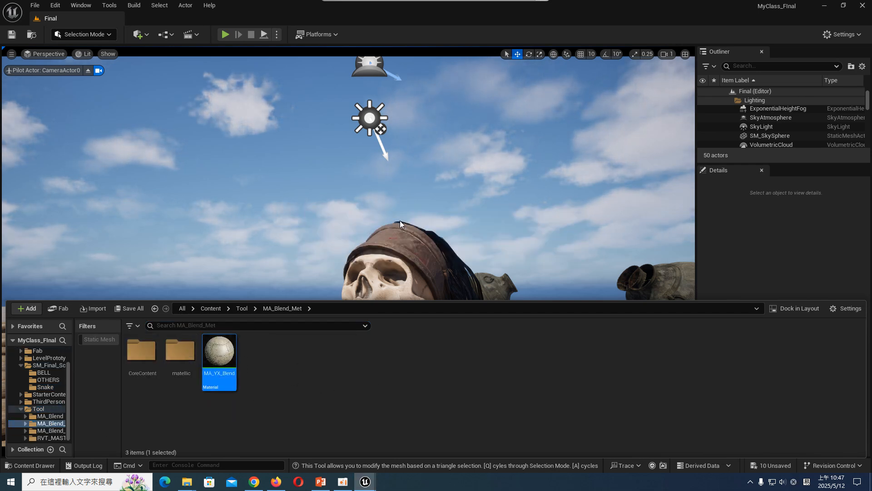
scroll(563, 207, "down", 5)
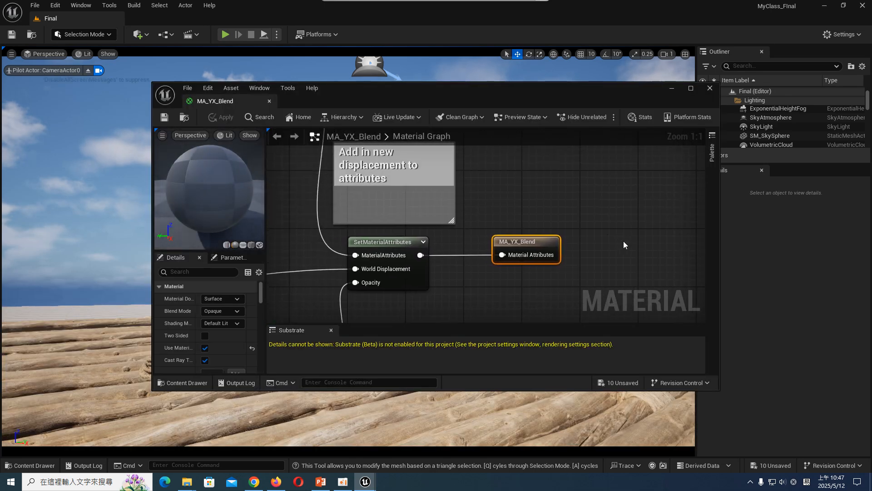
right_click_drag(390, 200, 461, 267)
right_click_drag(413, 230, 487, 279)
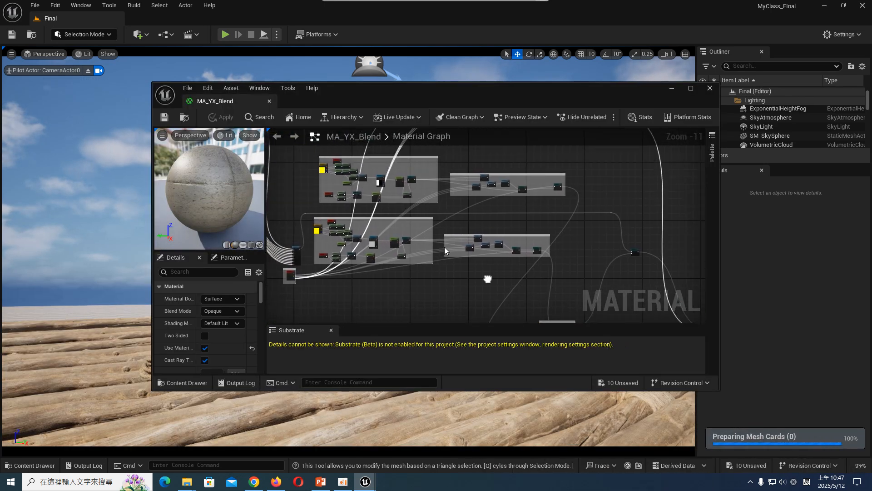
right_click_drag(609, 187, 642, 290)
mouse_move(545, 162)
right_mouse_down()
mouse_move(553, 170)
mouse_move(601, 162)
right_mouse_up()
left_click(705, 92)
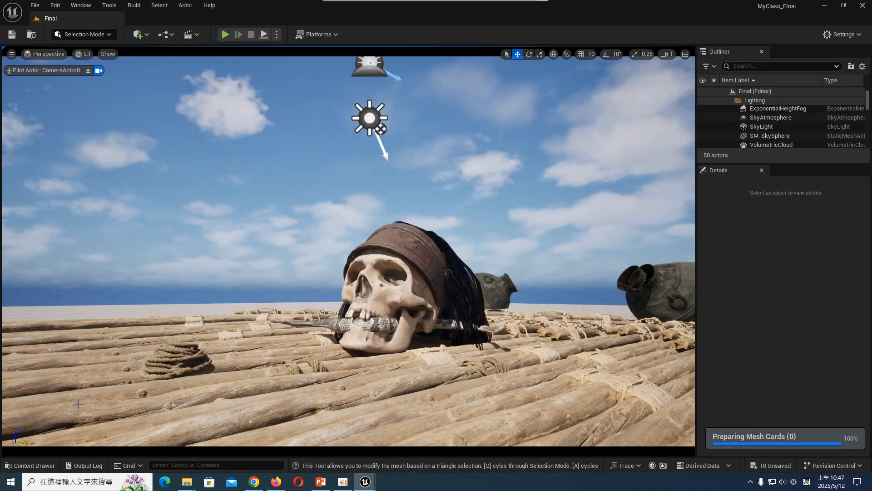
- Create a material instance of MA_YX_Blend in the MA_Blend_Met folder and name it SKULL_MIX
left_click(30, 465)
right_click(223, 353)
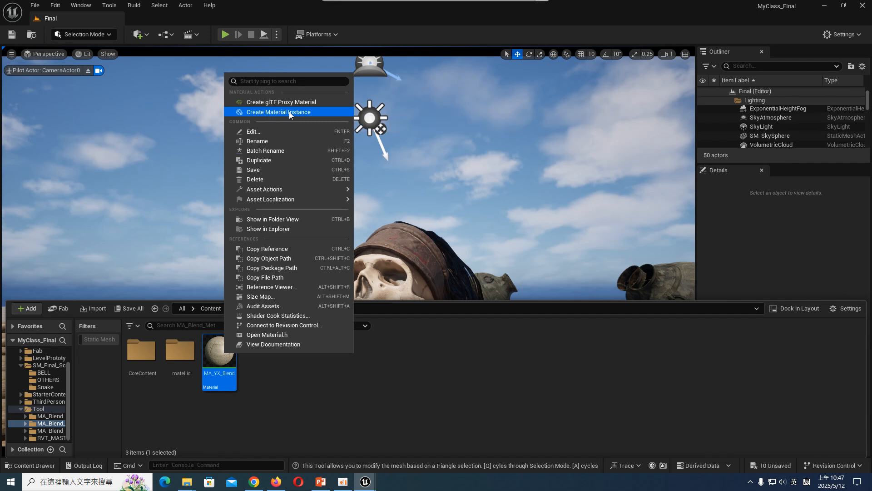
left_click(277, 111)
key("Return")
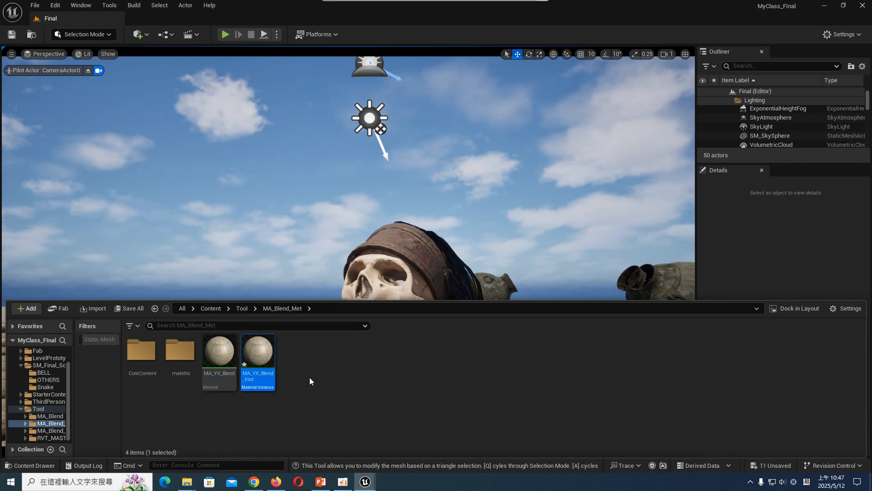
left_click(267, 374)
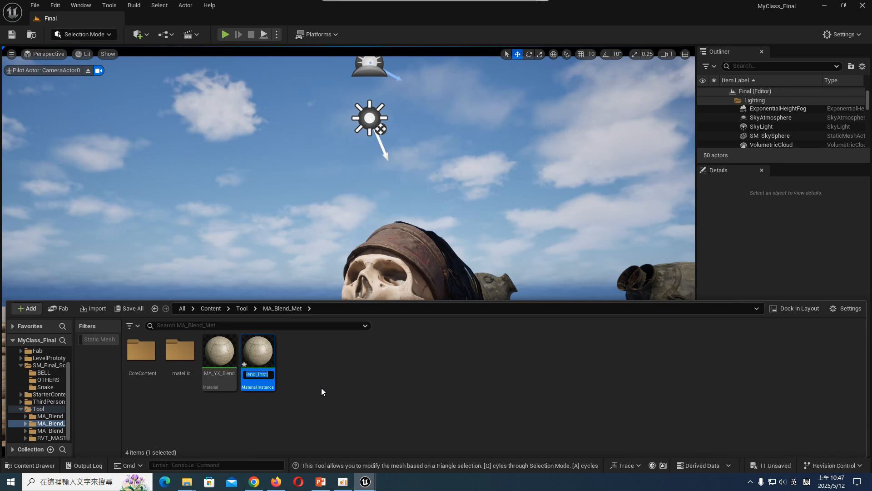
type("SK")
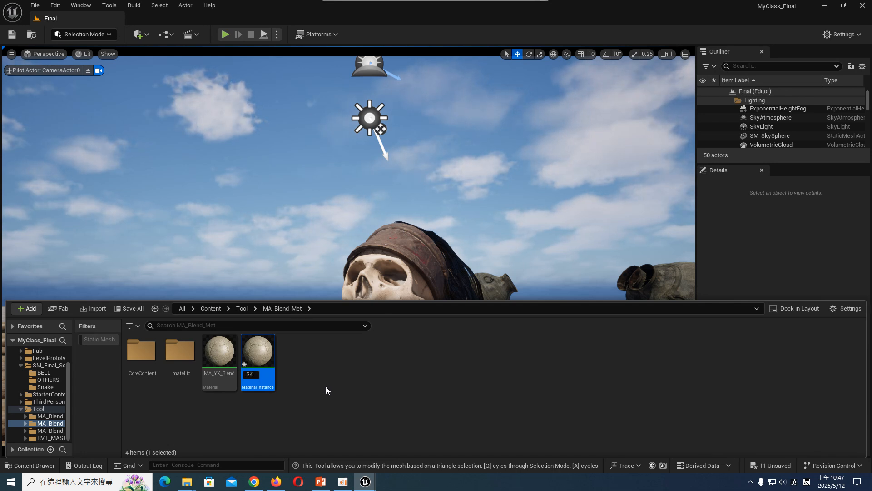
type("ULL")
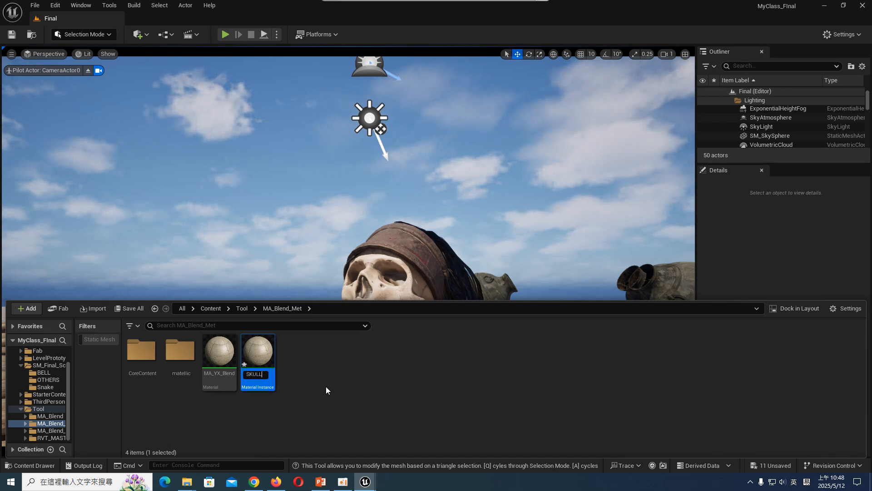
type("_MIX")
key("Return")
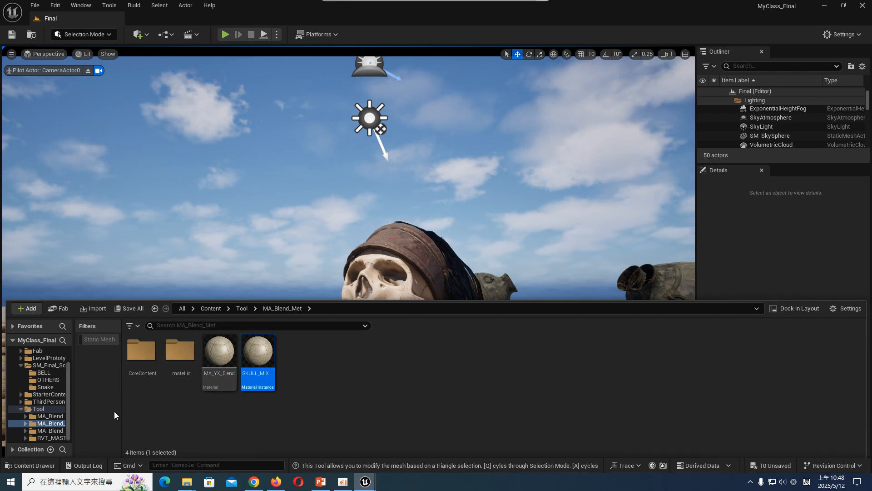
- Widen the folder tree and create a material instance of the MA_YX_Blend material in the MA_Blend folder
left_click_drag(73, 412, 107, 412)
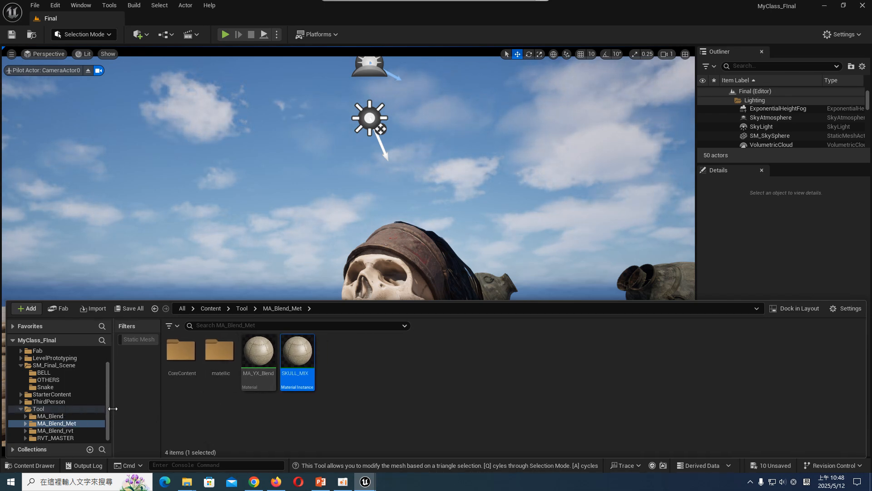
left_click(71, 416)
left_click(255, 356)
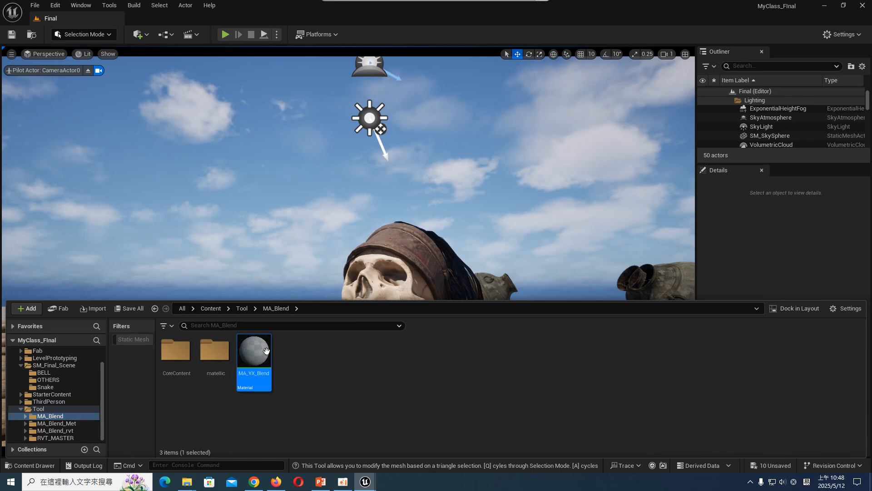
right_click(267, 359)
left_click(331, 111)
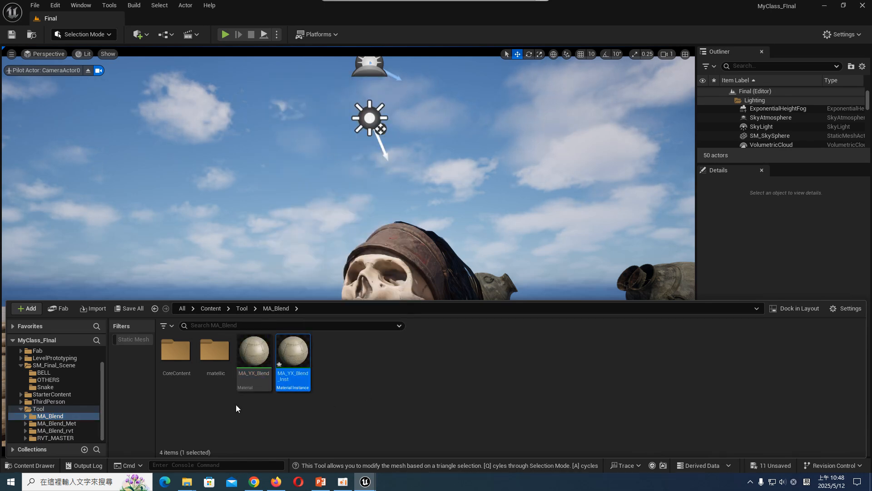
- Open the SKULL_MIX instance from MA_Blend_Met and expand its UseBaseImageAlpha, Base Layer and Top Layer parameter groups to review the map slots
left_click(52, 423)
left_click(299, 352)
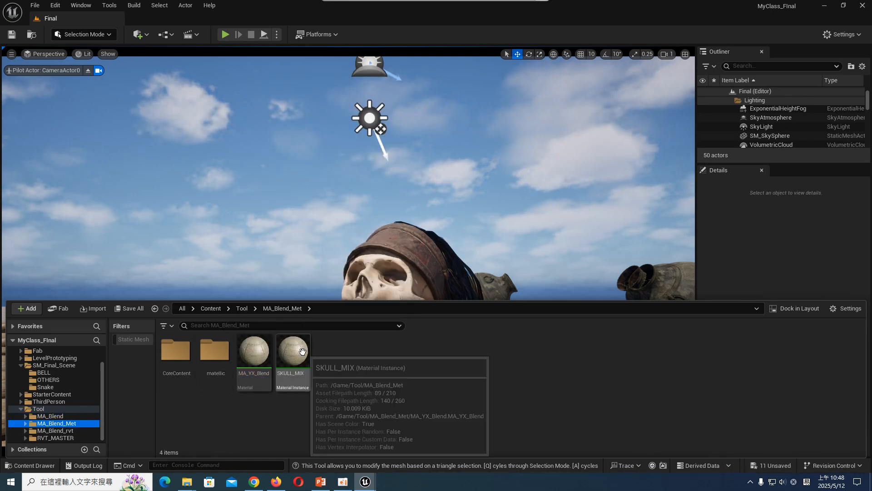
double_click(293, 352)
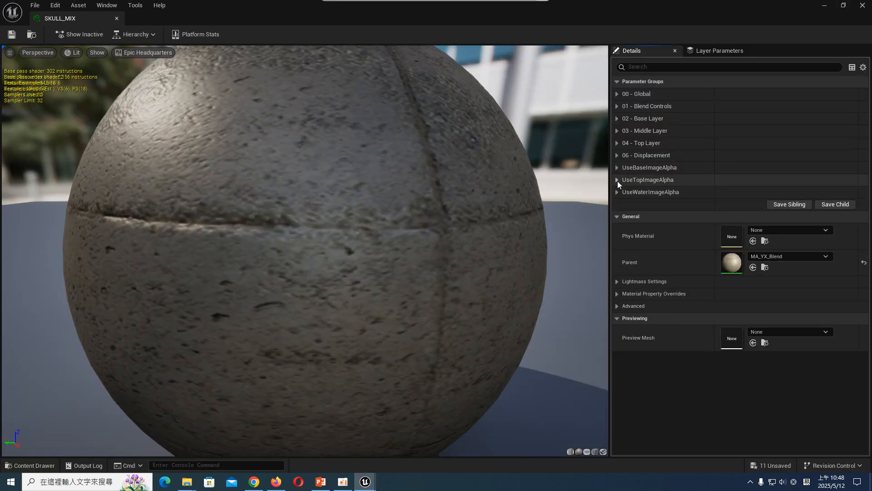
left_click(616, 168)
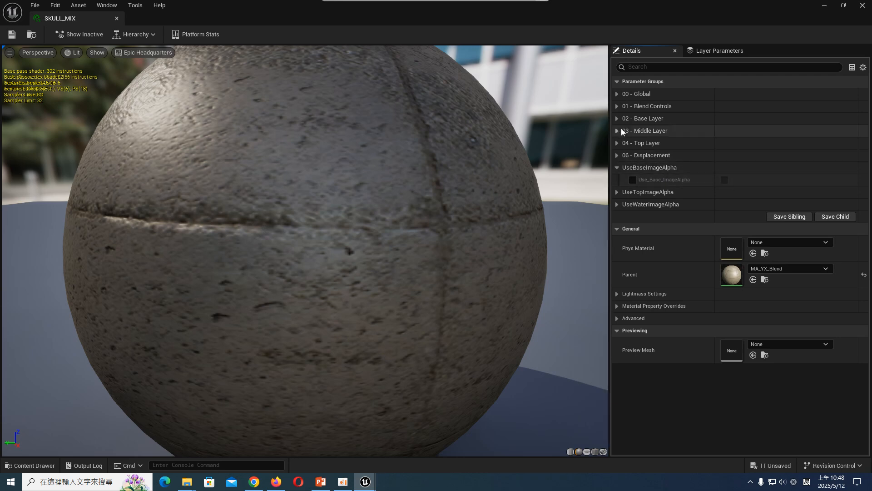
left_click(633, 119)
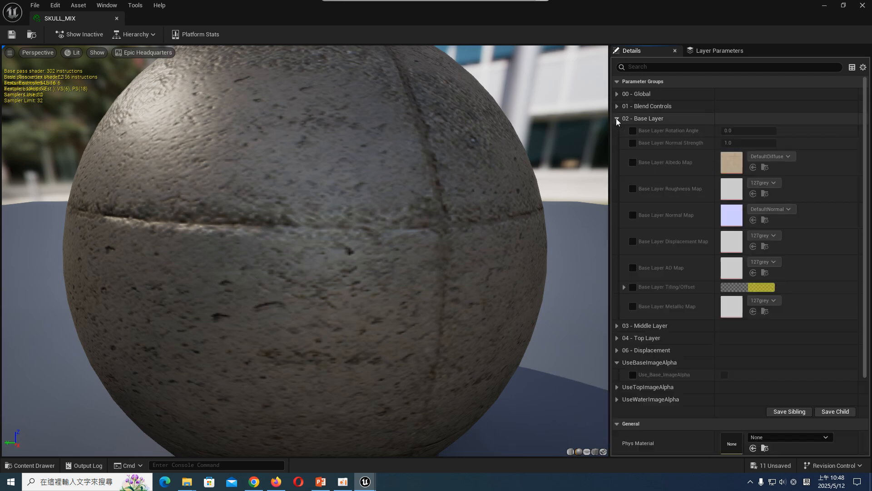
left_click(616, 339)
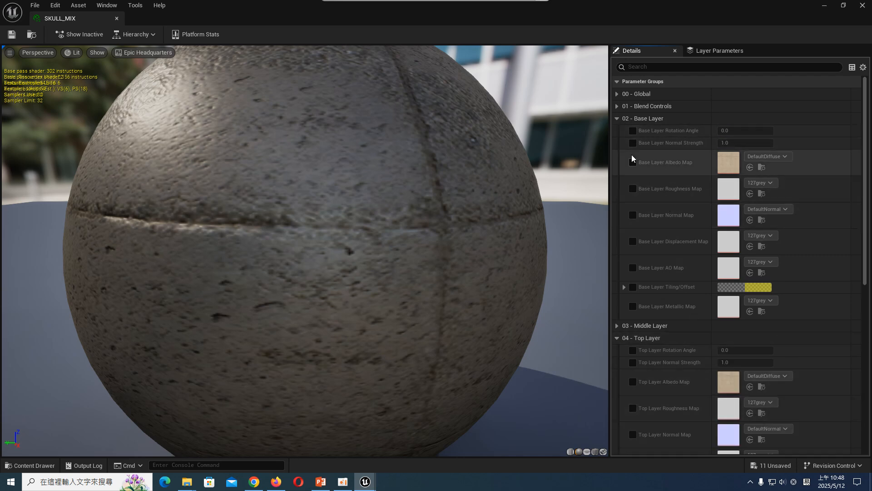
scroll(776, 354, "down", 5)
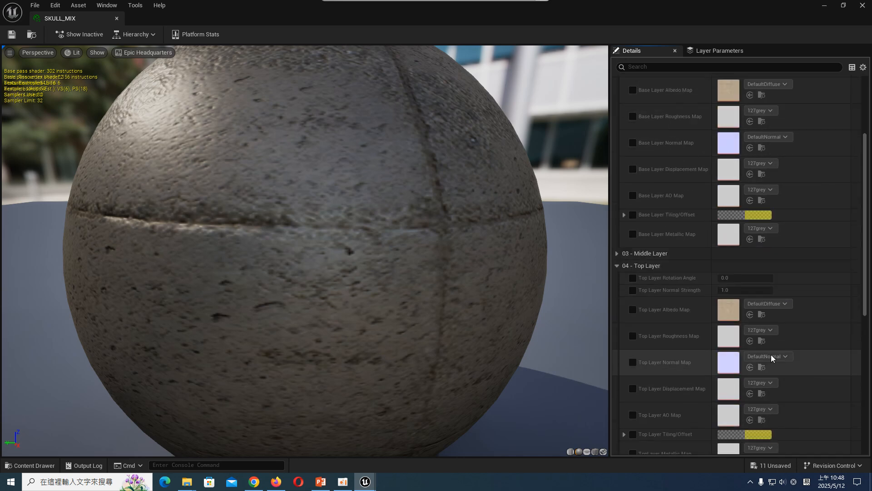
scroll(776, 353, "down", 2)
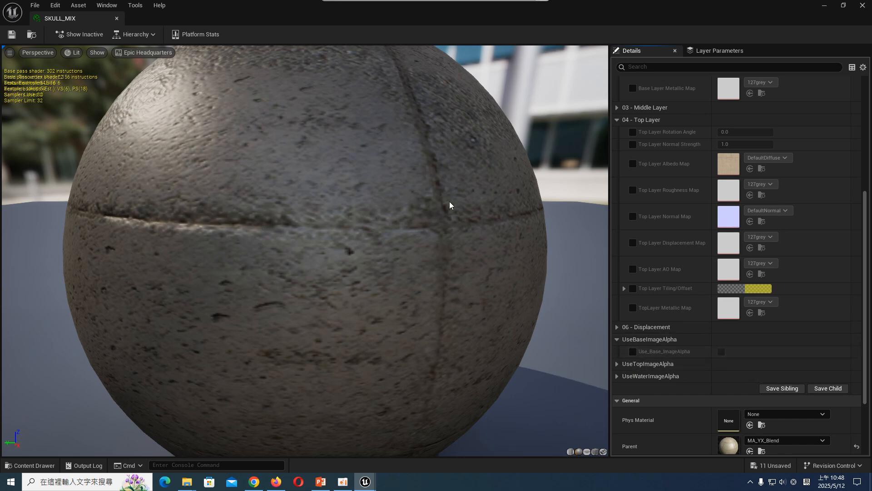
- Locate the skull's defaultMat material in the SM_Final_Scene folder, with the SKULL_MIX editor window moved clear of the assets
left_click_drag(256, 13, 191, 386)
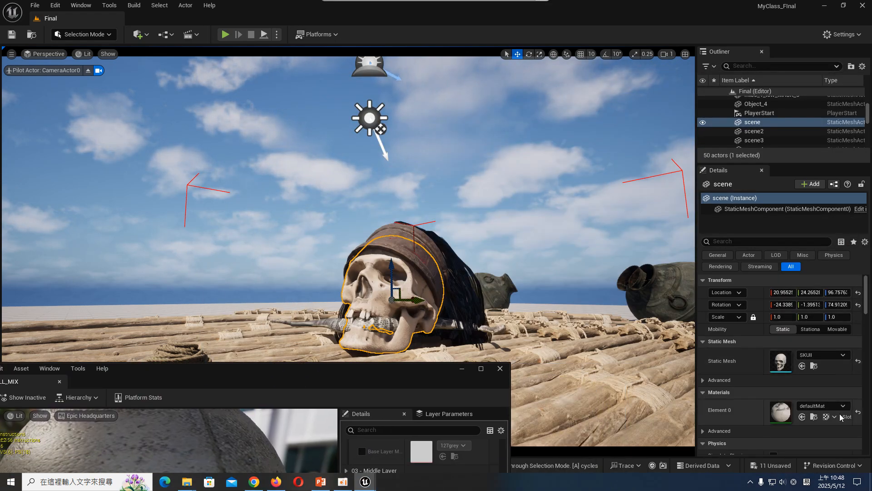
left_click(816, 417)
left_click_drag(411, 379, 749, 466)
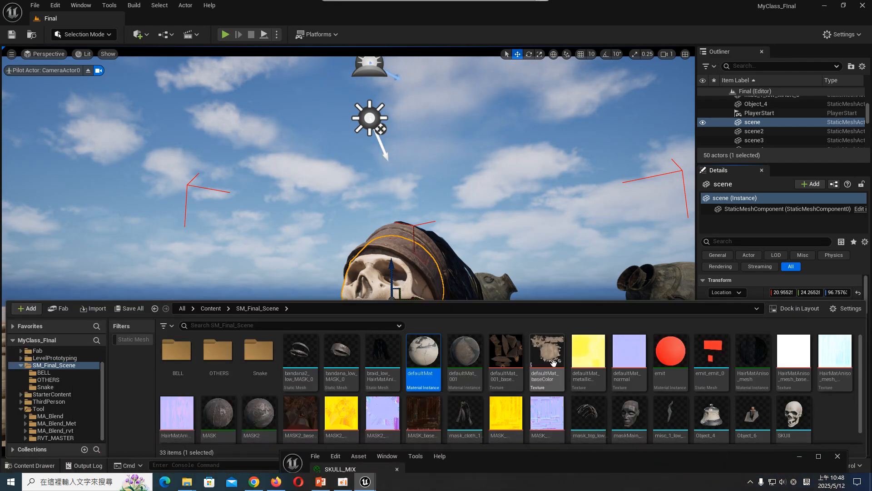
- Open the defaultMat_baseColor and defaultMat_001_baseColor textures from the SM_Final_Scene folder in the asset editor
left_click(505, 359)
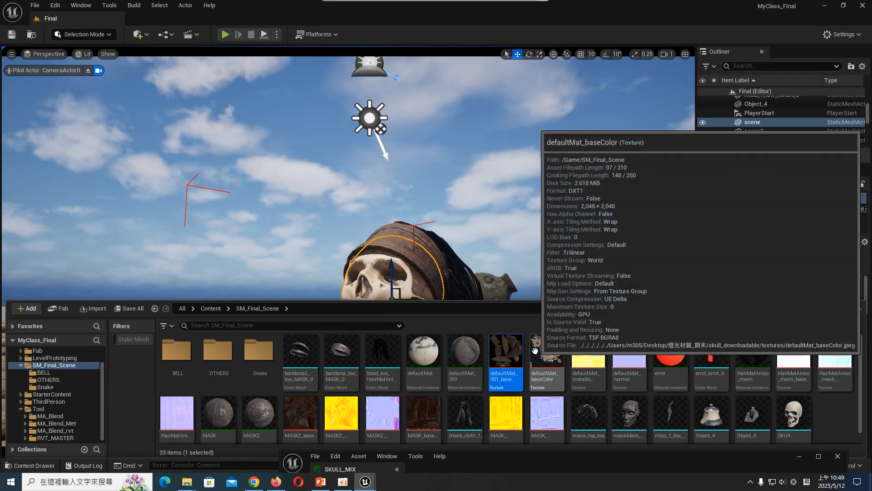
double_click(539, 348)
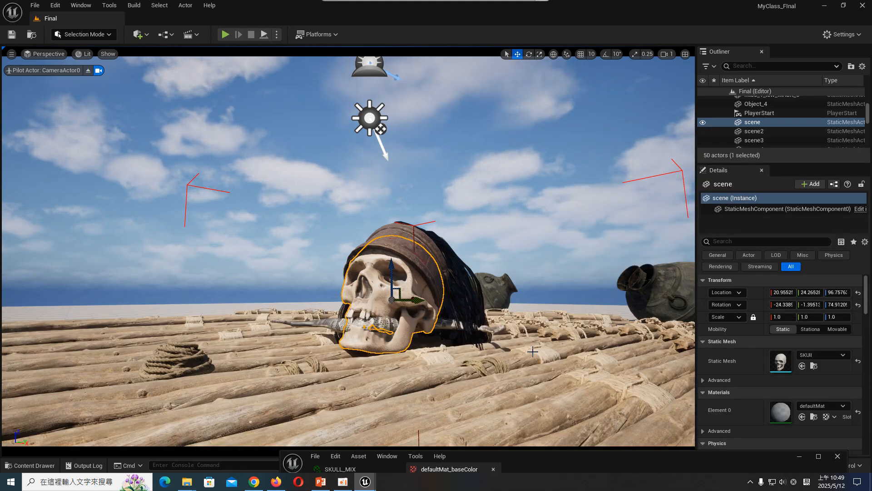
left_click(55, 466)
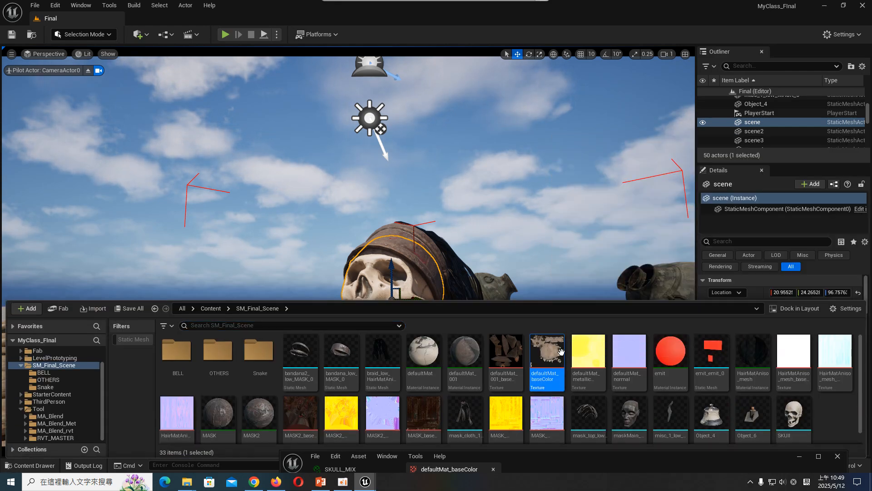
double_click(516, 362)
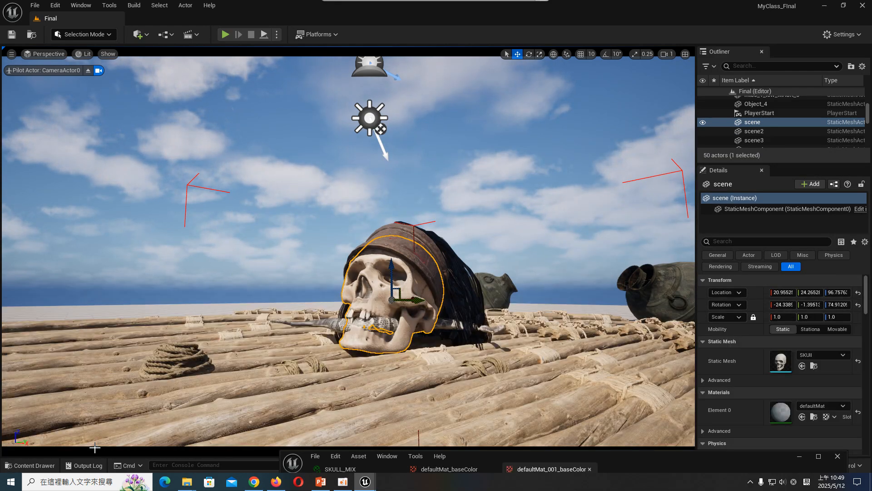
left_click(31, 466)
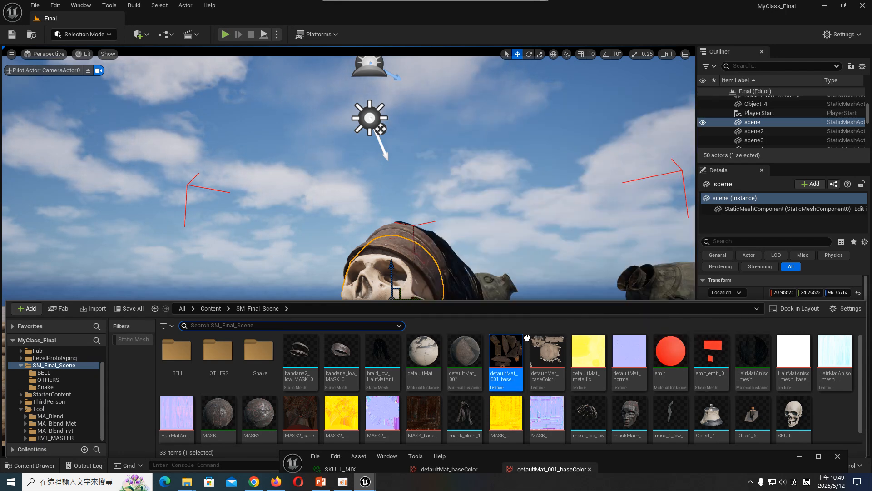
- Switch to File Explorer and review the source textures in the desktop's 燈光材質_期末 tex folder in an enlarged window, then minimize the Explorer windows
mouse_move(187, 485)
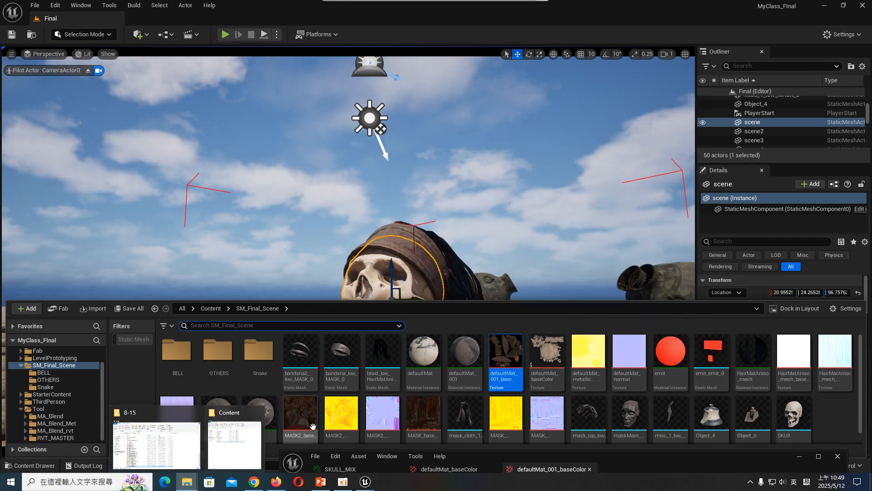
left_click(235, 438)
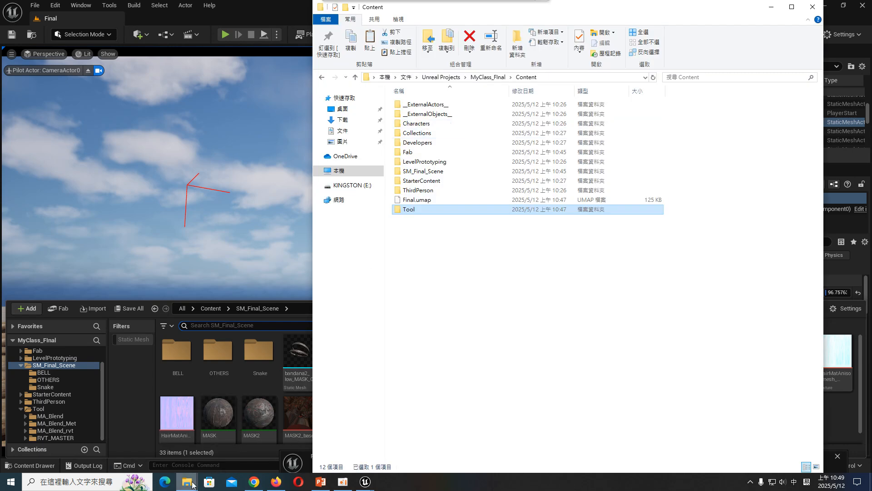
left_click(155, 439)
scroll(466, 207, "up", 8)
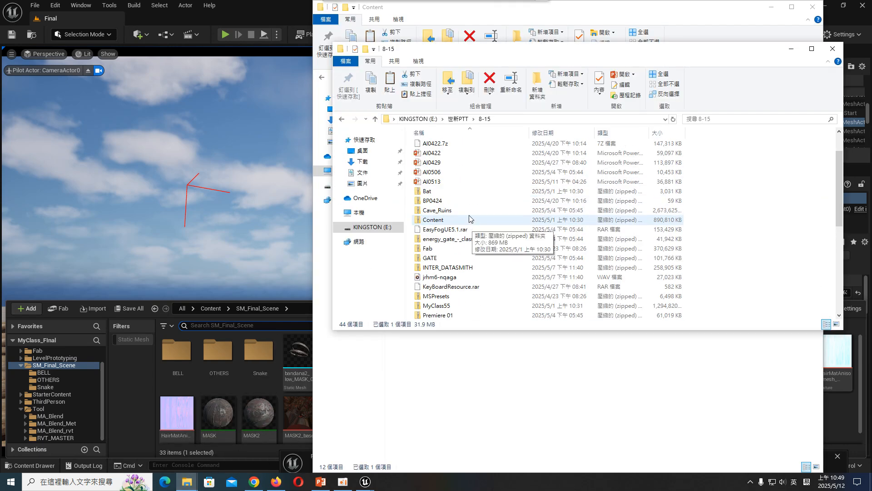
left_click(373, 154)
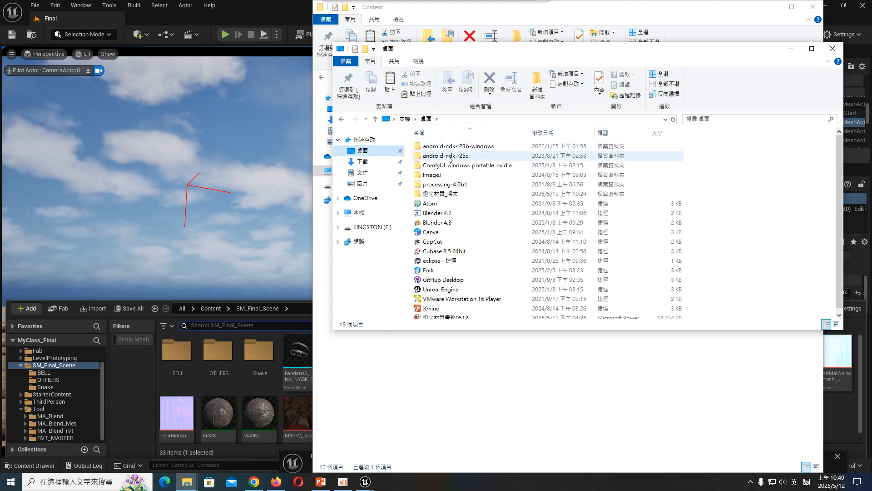
double_click(476, 179)
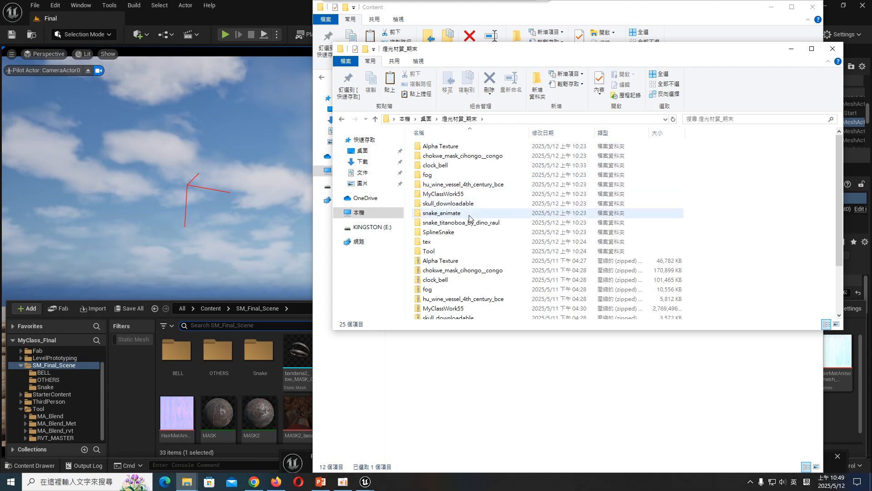
double_click(471, 243)
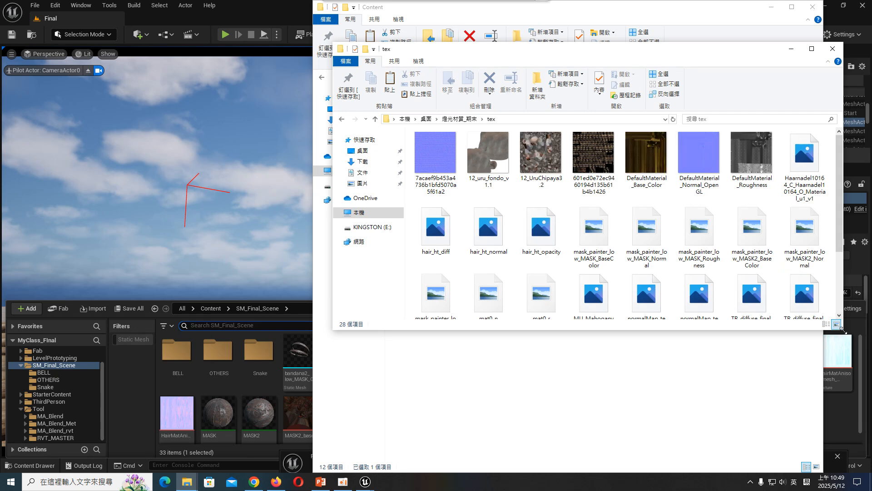
left_click_drag(843, 330, 847, 476)
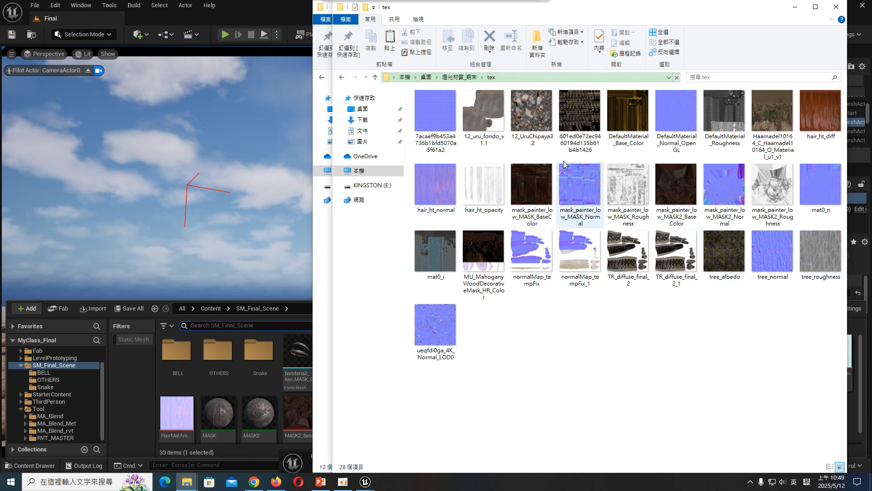
left_click(795, 6)
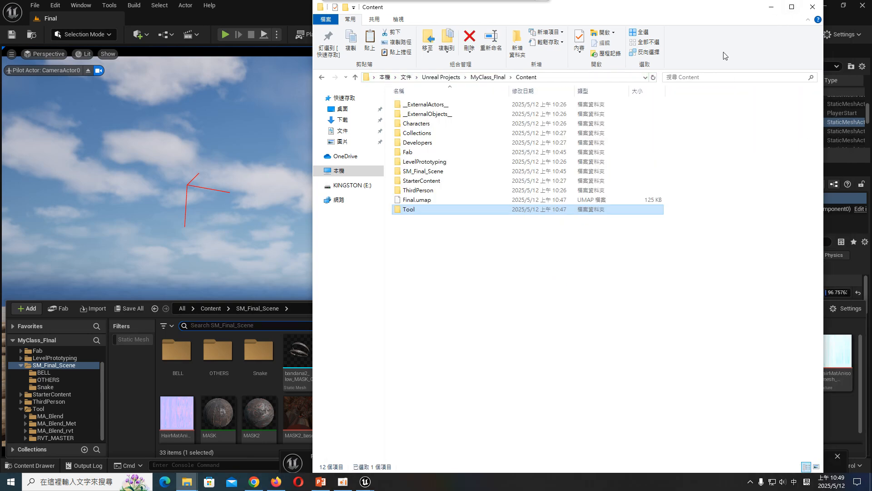
left_click(771, 7)
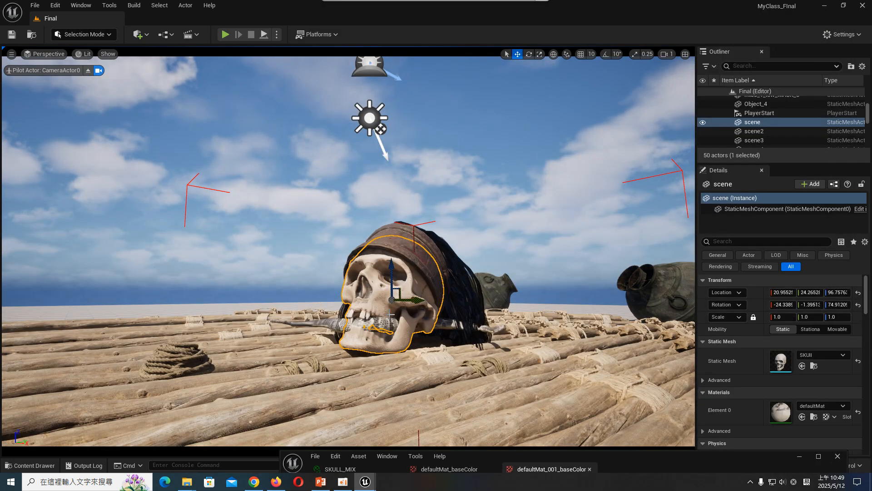
- Open the skull's defaultMat metallic-roughness texture and the skull static mesh from SM_Final_Scene in the asset editor
left_click(29, 465)
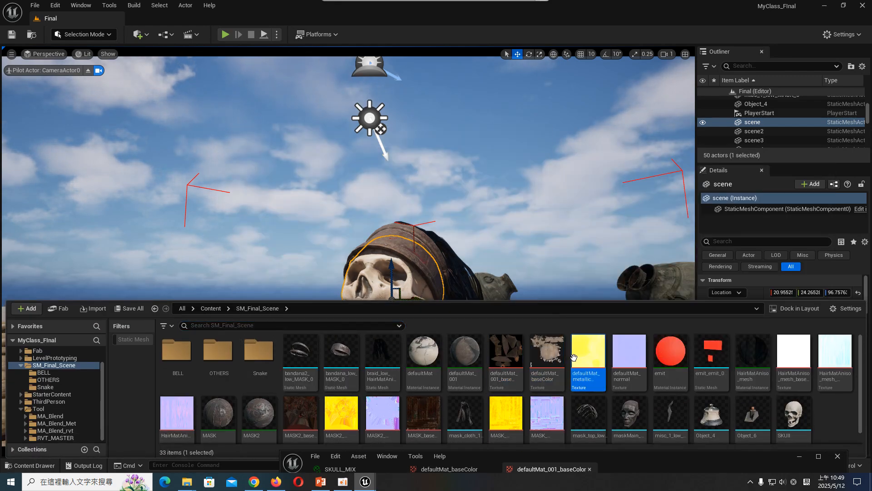
double_click(588, 357)
left_click(34, 465)
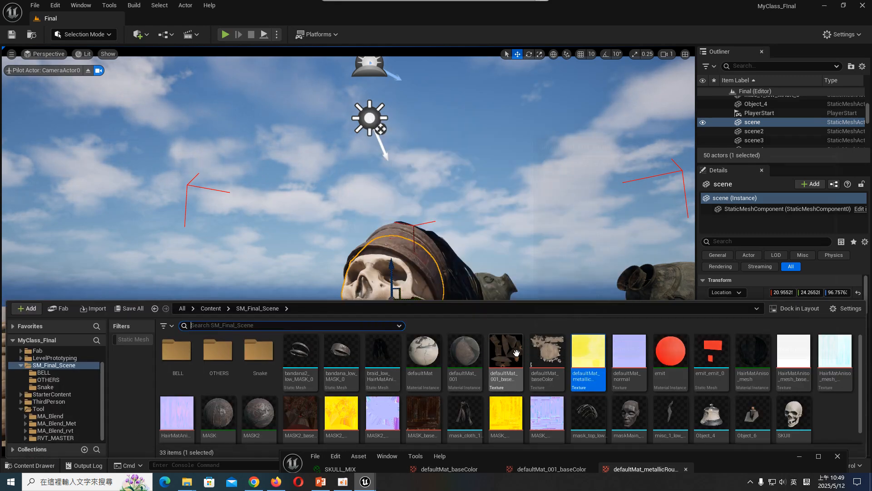
left_click(801, 419)
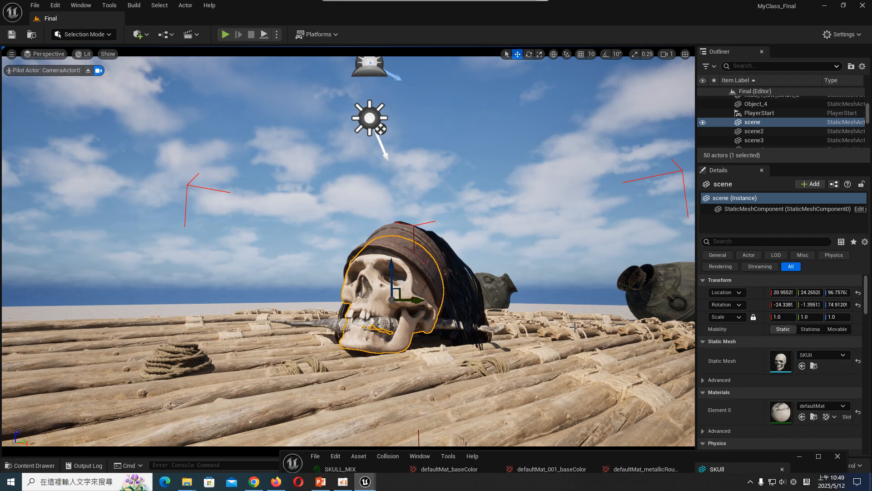
- Save the Final level together with all unsaved blend instance and rope assets
left_click(13, 39)
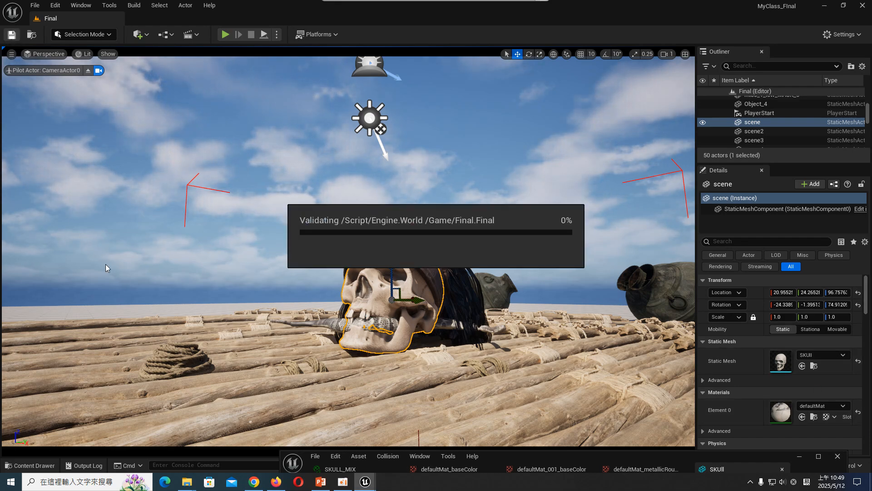
left_click(30, 465)
left_click(129, 308)
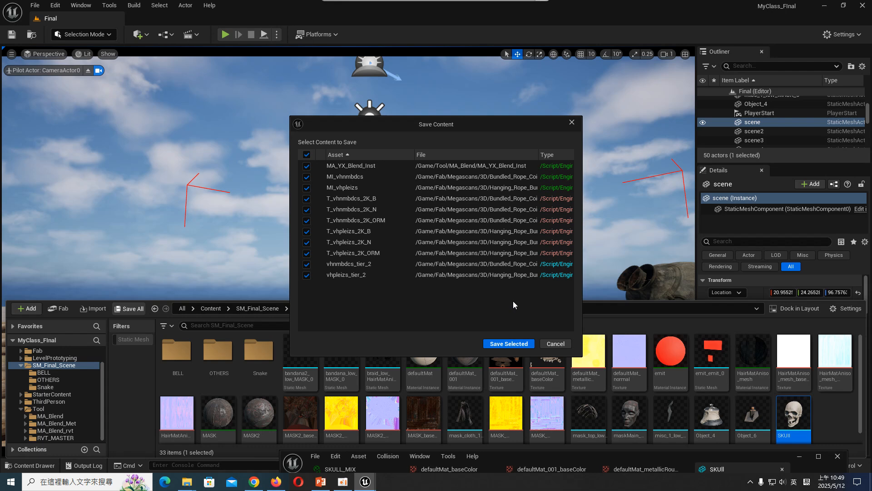
left_click(509, 344)
- Start broadcasting the desktop to the selected students with the classroom teaching software and acknowledge its notice
left_click(343, 481)
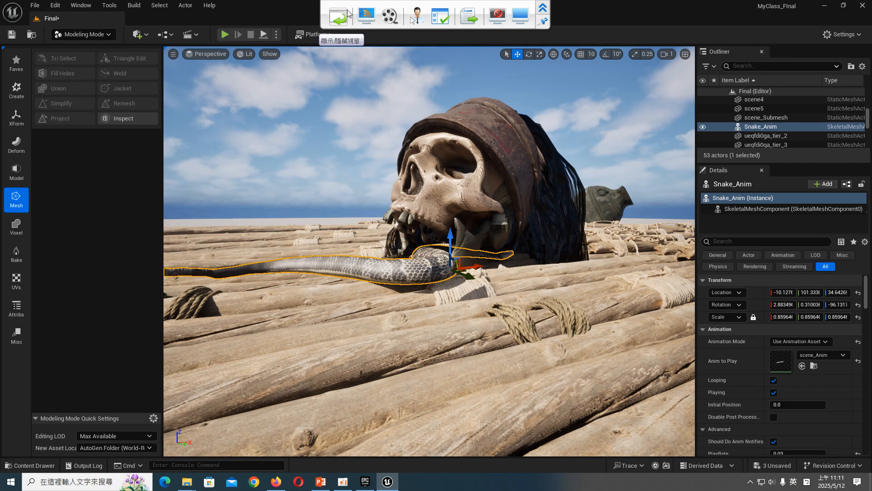
left_click(366, 16)
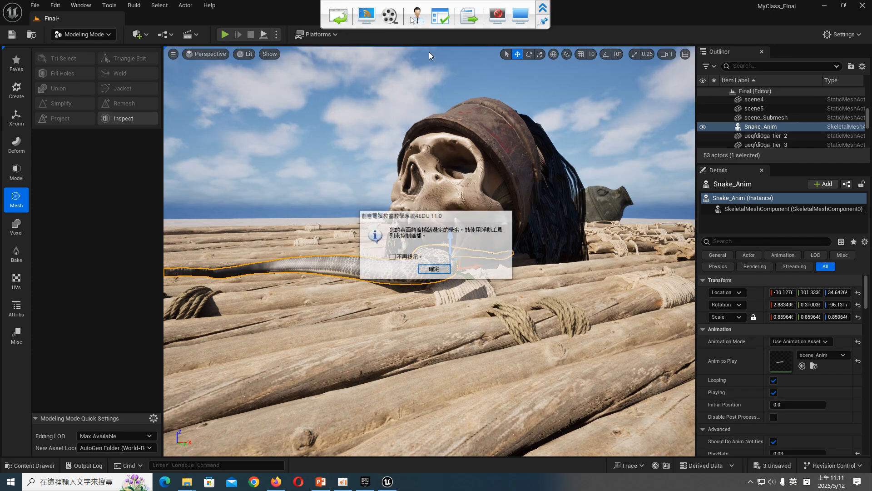
left_click(434, 270)
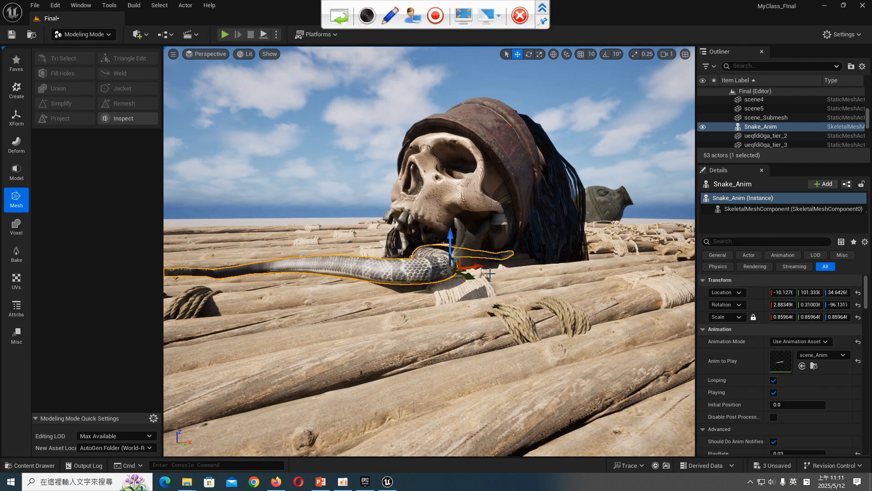
- Select the upper skull mesh in the viewport, switch to Selection mode and back to Modeling mode, and bring up the Mesh tools
left_click(439, 180)
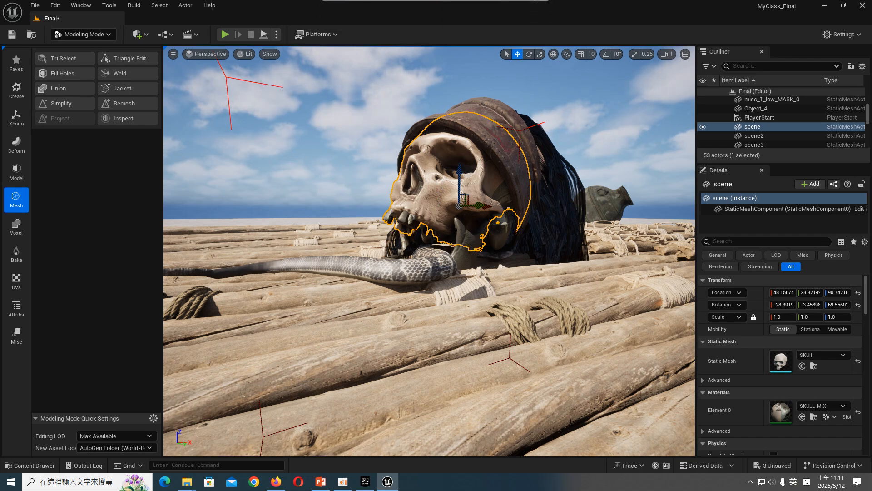
left_click(478, 237)
left_click(445, 175)
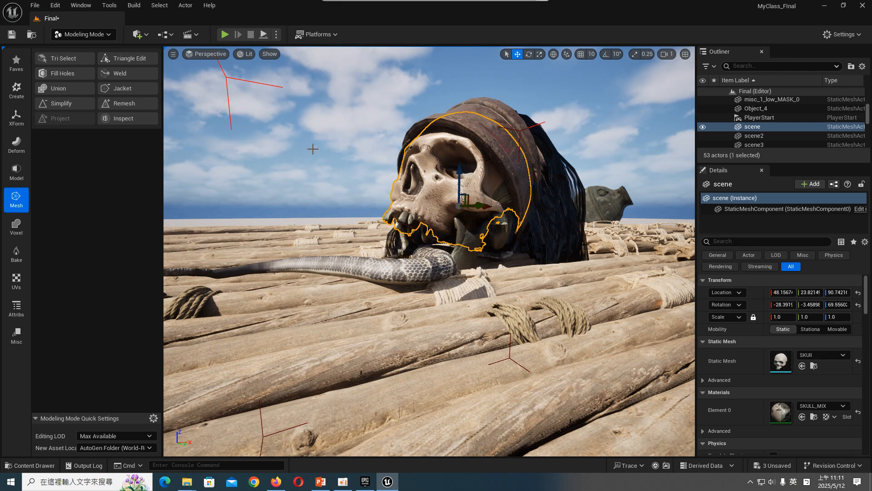
left_click(84, 34)
left_click(85, 50)
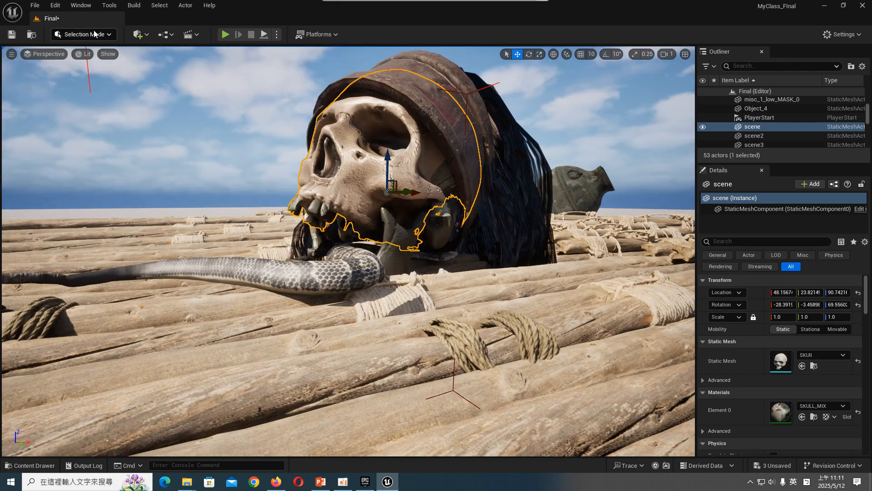
left_click(84, 34)
left_click(87, 88)
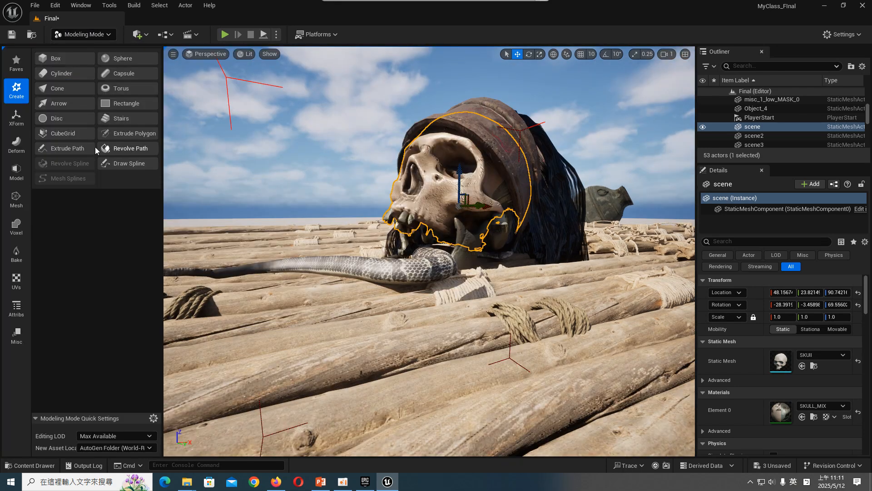
left_click(23, 174)
left_click(19, 196)
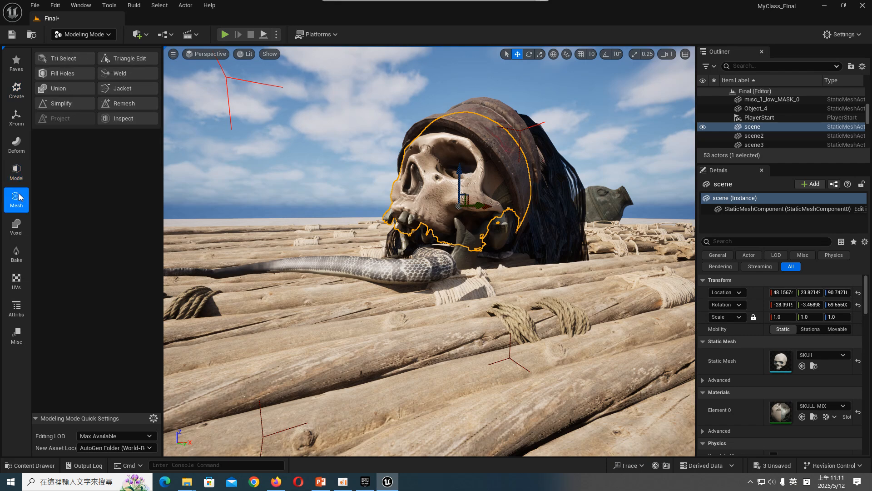
left_click(58, 60)
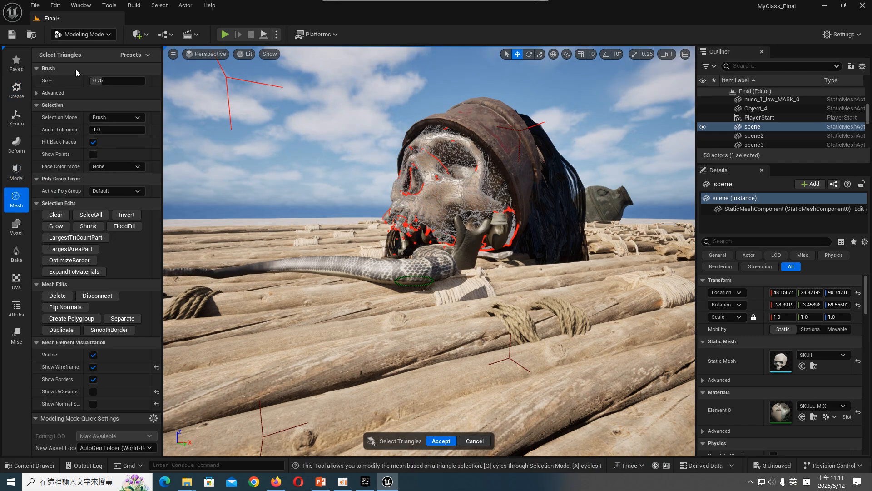
left_click(475, 440)
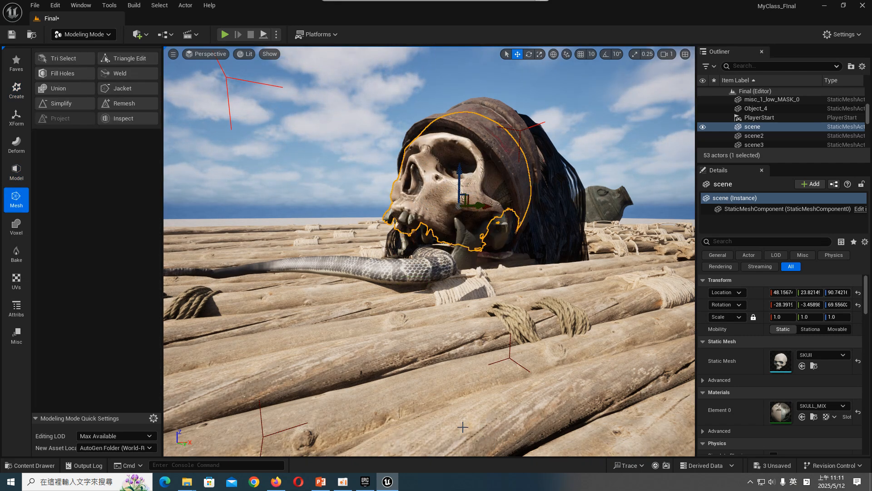
left_click(63, 59)
mouse_move(432, 201)
left_mouse_down()
mouse_move(409, 191)
mouse_move(449, 157)
mouse_move(425, 136)
mouse_move(451, 168)
left_mouse_up()
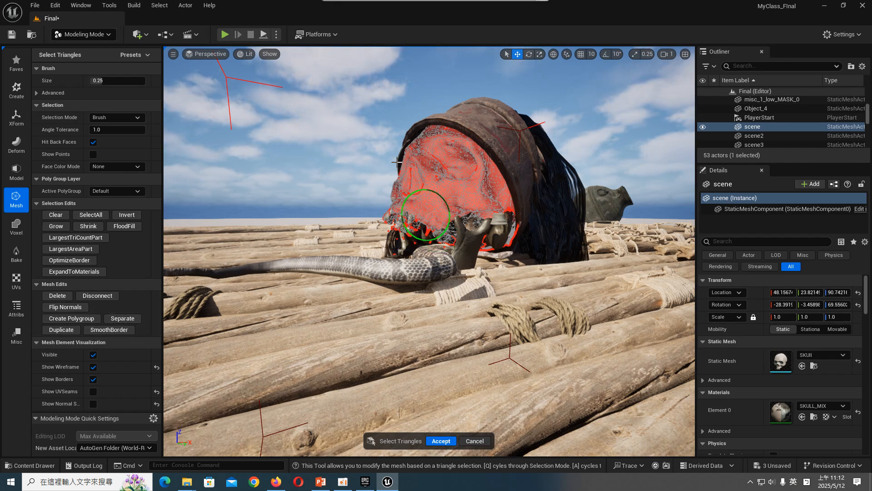
left_click(475, 439)
- Select the separated jaw mesh, delete its stray front teeth with Tri Select, and accept the edit
left_click(472, 224)
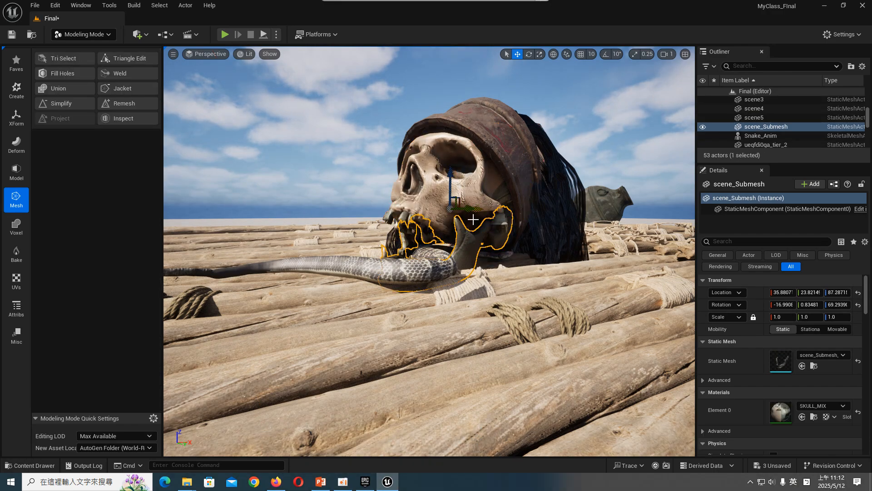
scroll(463, 224, "up", 3)
right_click_drag(442, 234, 523, 236)
scroll(379, 182, "up", 5)
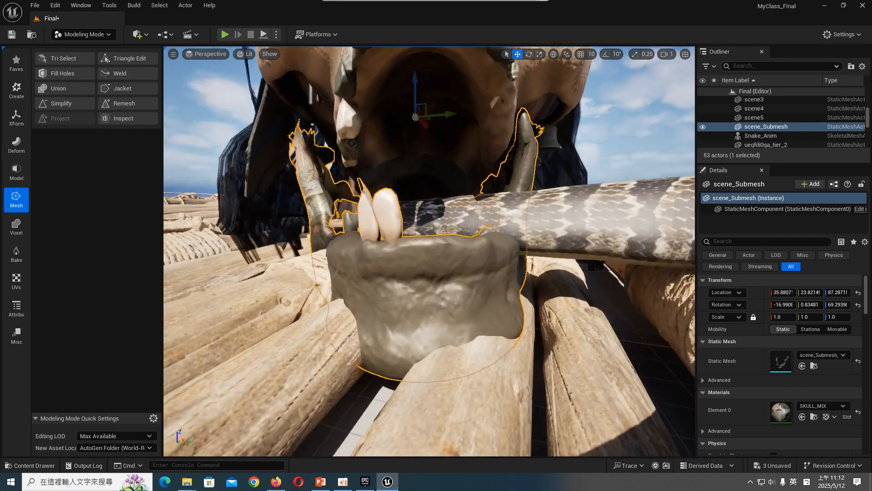
right_click_drag(379, 182, 290, 180)
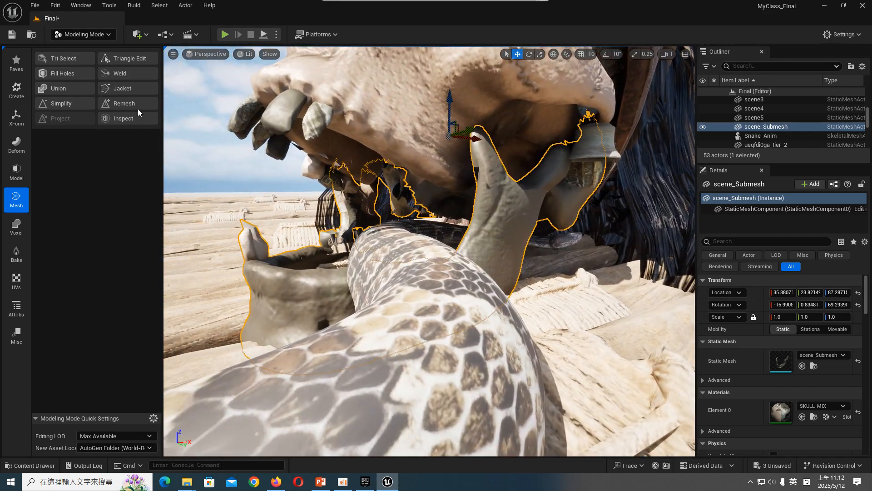
left_click(63, 59)
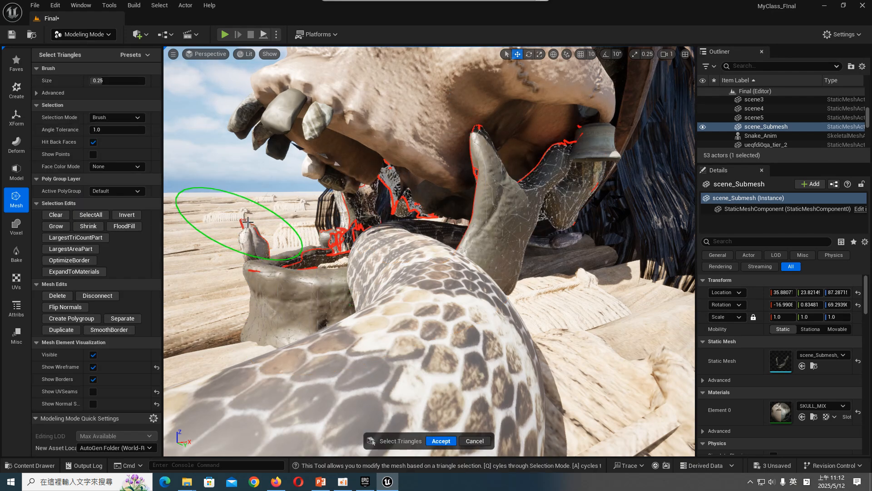
right_click_drag(247, 222, 281, 221)
right_click_drag(206, 231, 187, 232)
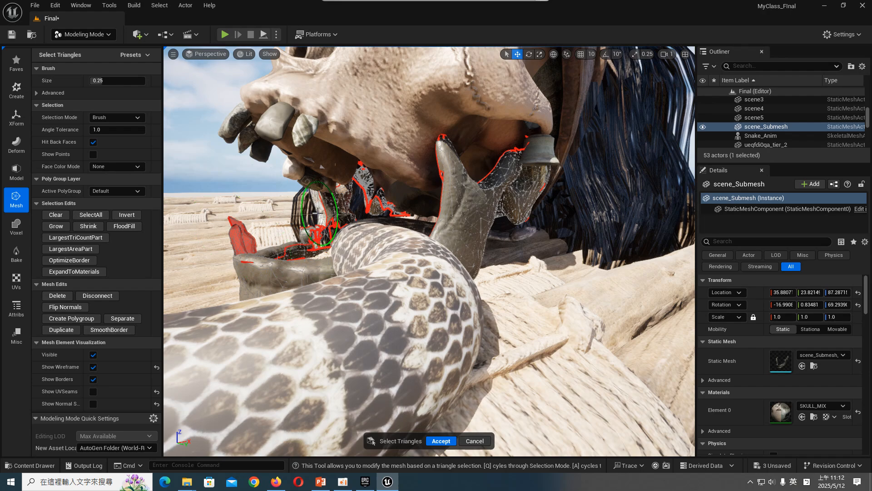
left_click(445, 441)
mouse_move(427, 291)
right_mouse_down()
mouse_move(415, 291)
mouse_move(420, 302)
mouse_move(443, 308)
mouse_move(427, 288)
right_mouse_up()
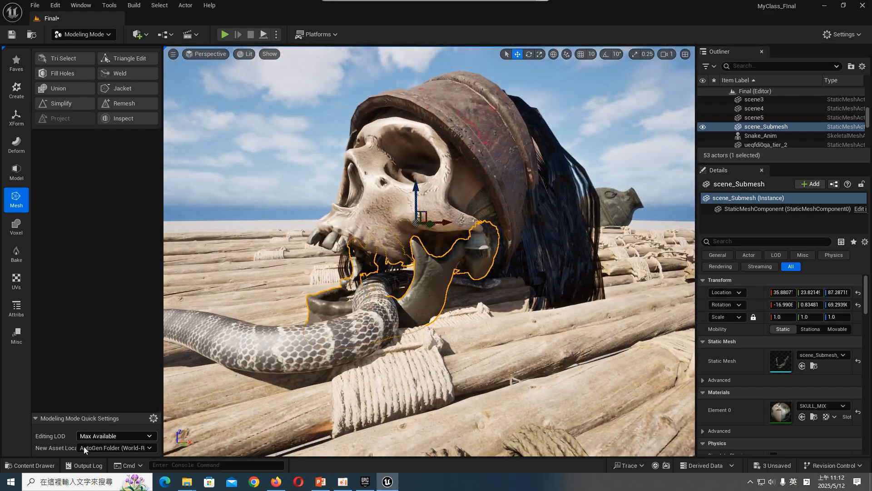
- Switch to File Explorer and select all five alpha images in the desktop's 燈光材質_期末 > Alpha Texture folder
left_click(30, 465)
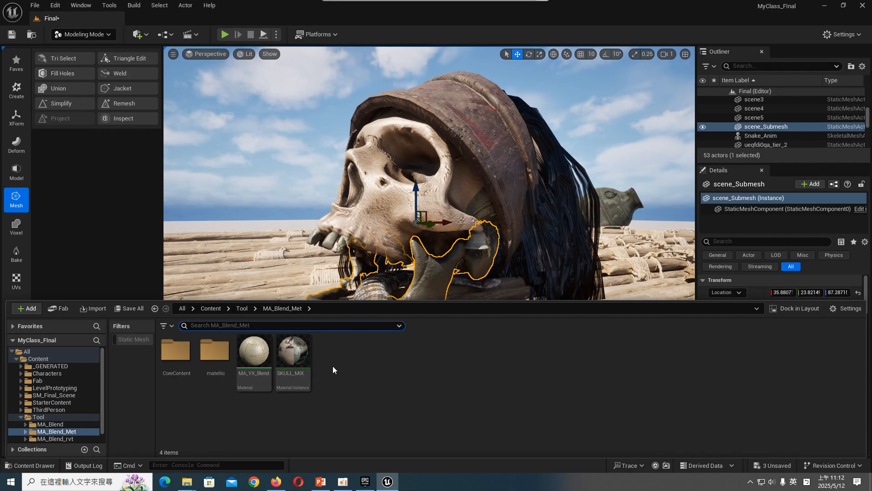
middle_click_drag(464, 192, 457, 217)
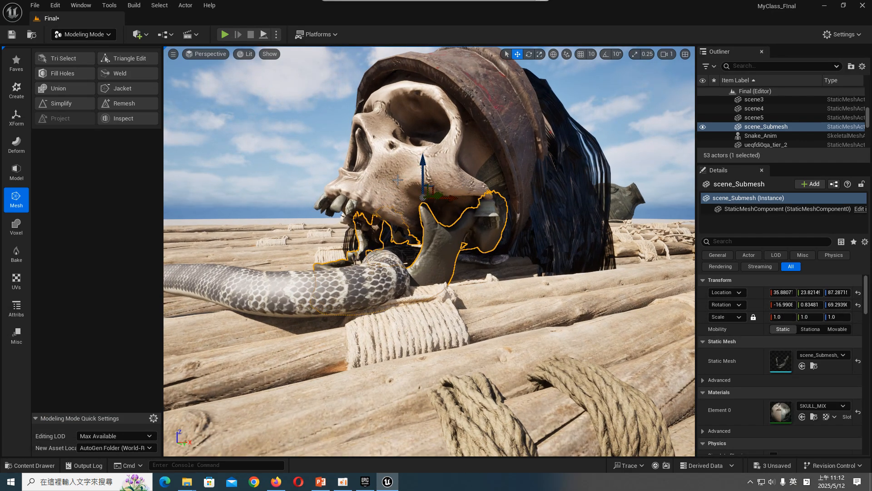
middle_click_drag(397, 180, 380, 170)
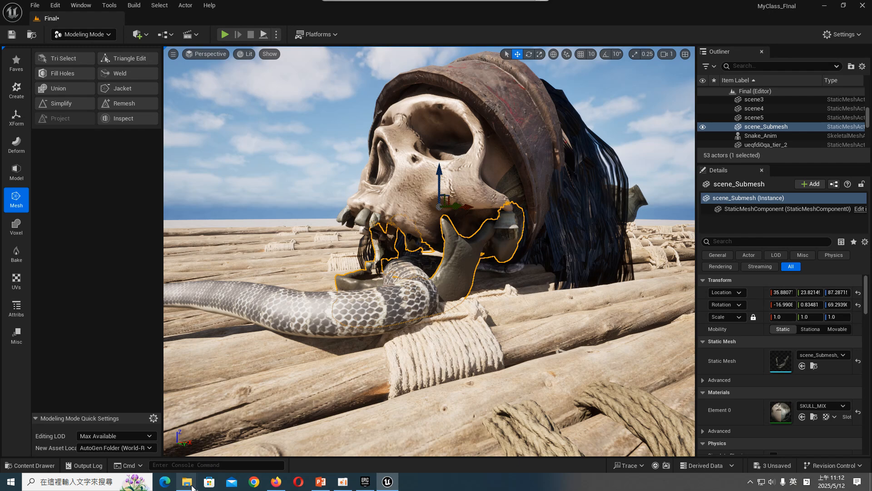
mouse_move(187, 482)
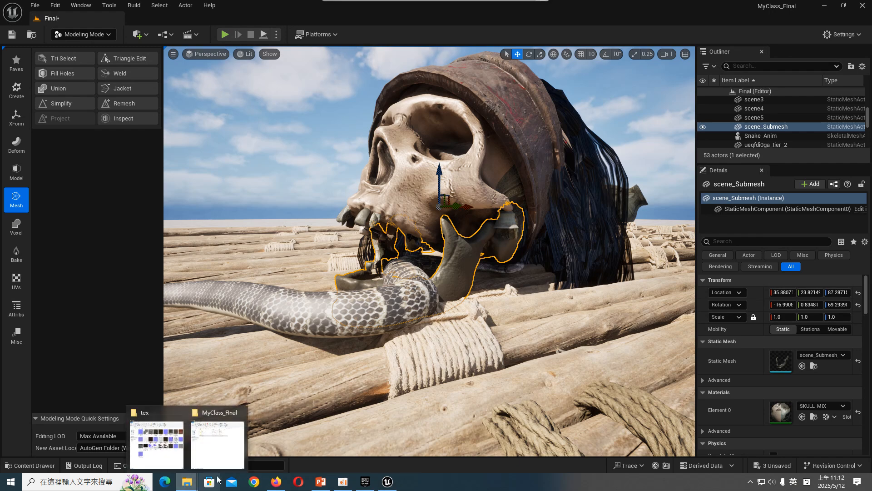
left_click(220, 438)
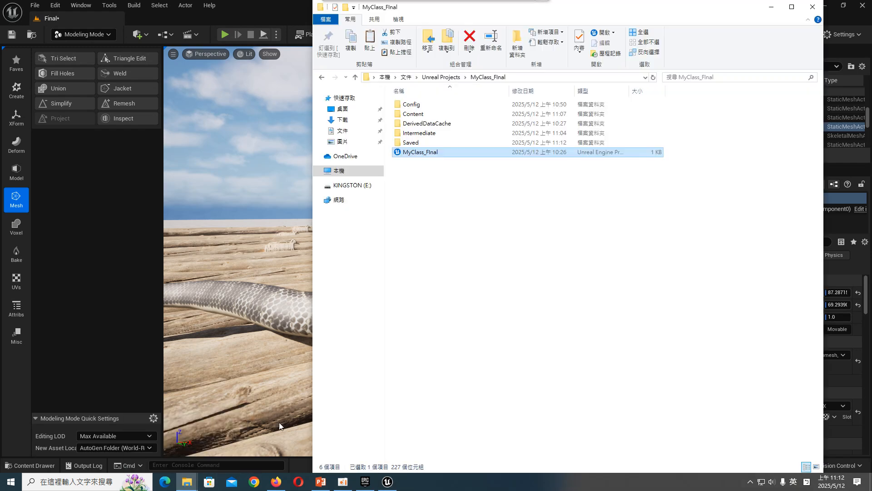
left_click(359, 108)
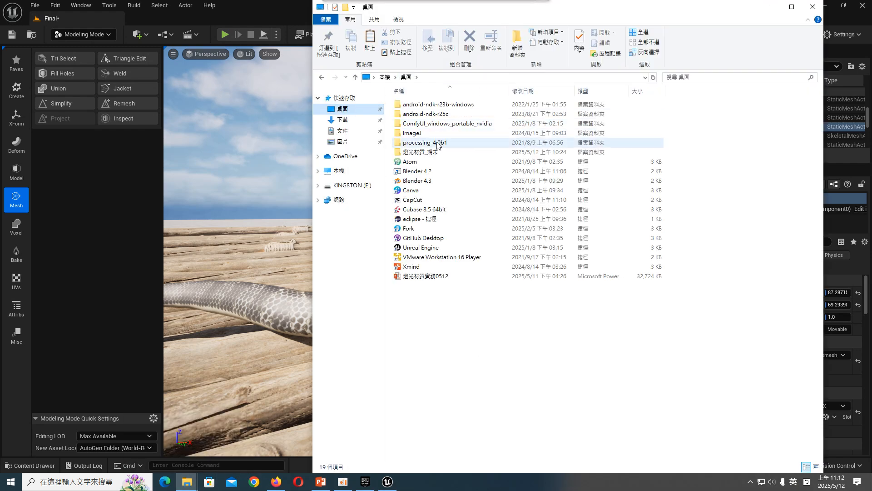
double_click(422, 151)
double_click(500, 104)
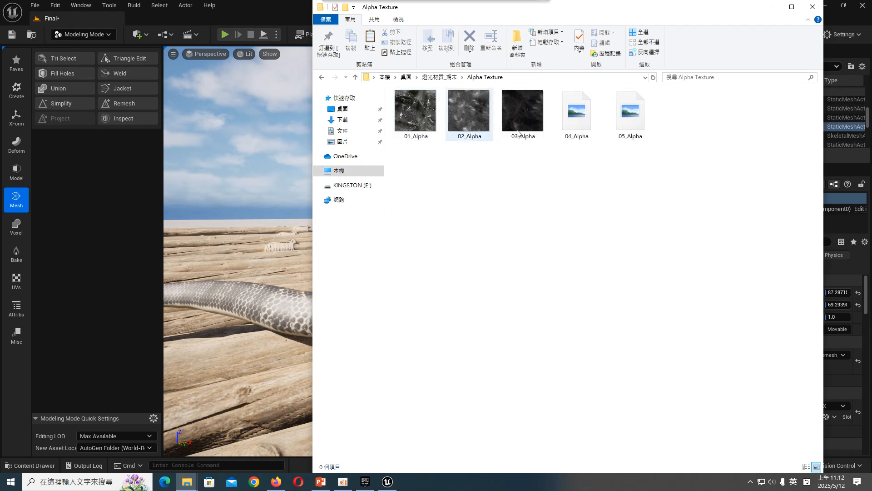
left_click_drag(699, 183, 392, 104)
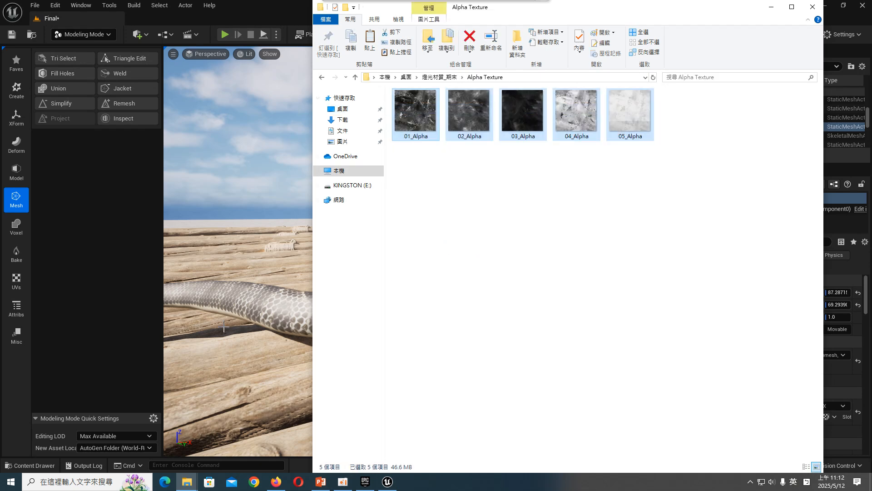
- Return to Unreal Engine and switch the editor from Modeling mode to Selection mode
left_click(51, 466)
left_click(45, 463)
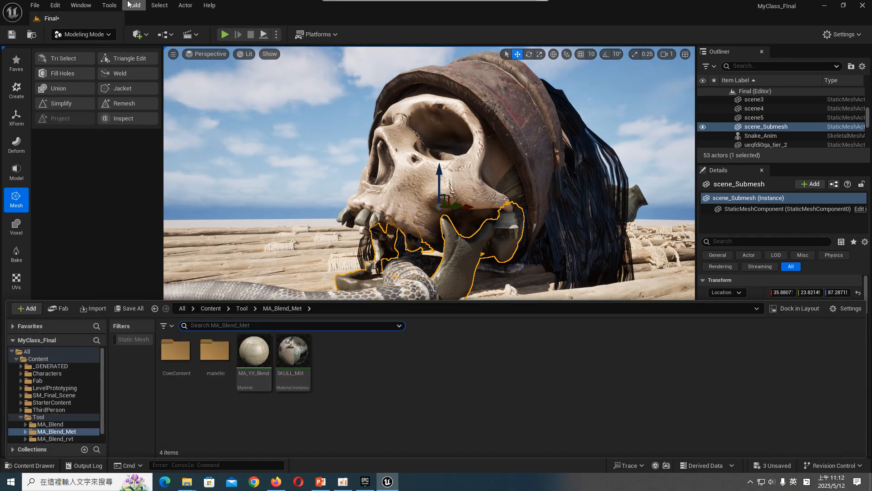
left_click(93, 37)
left_click(89, 50)
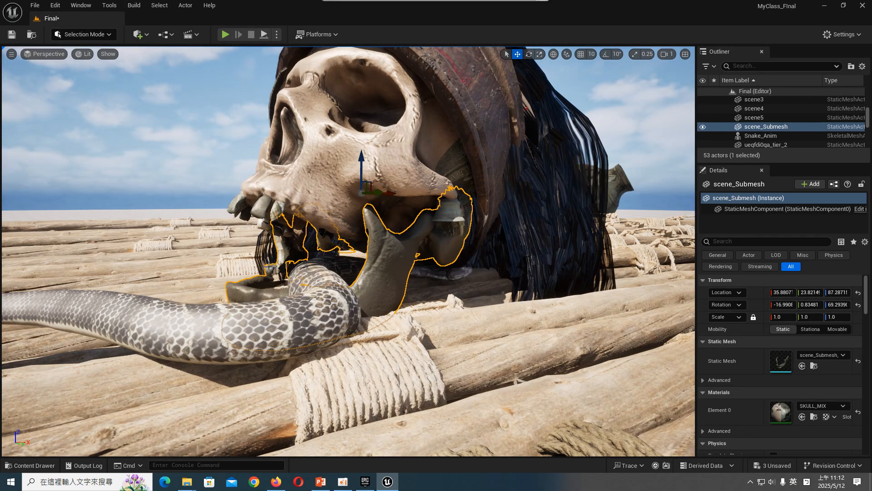
- Create a new folder named Material in the project's Content folder and open it
left_click(43, 466)
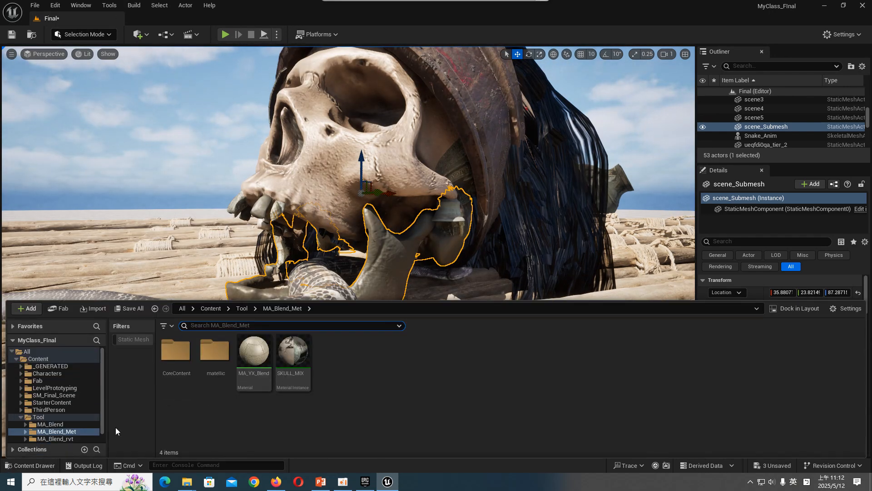
left_click(65, 359)
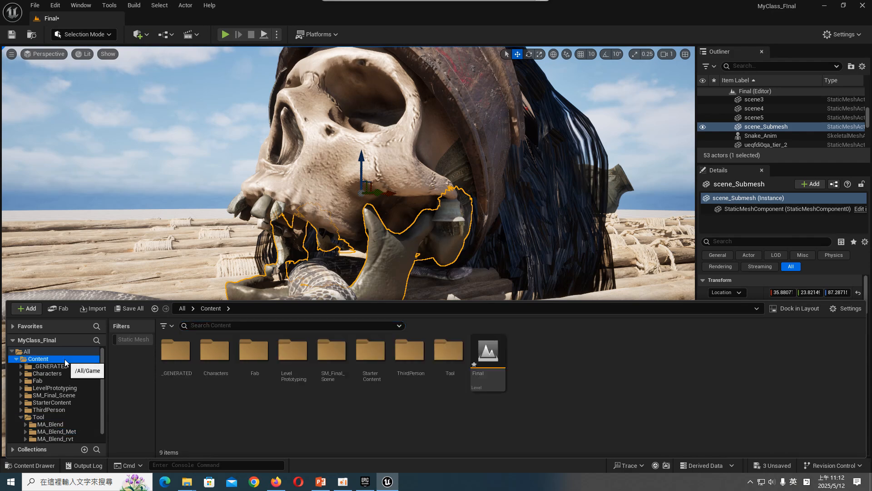
right_click(308, 411)
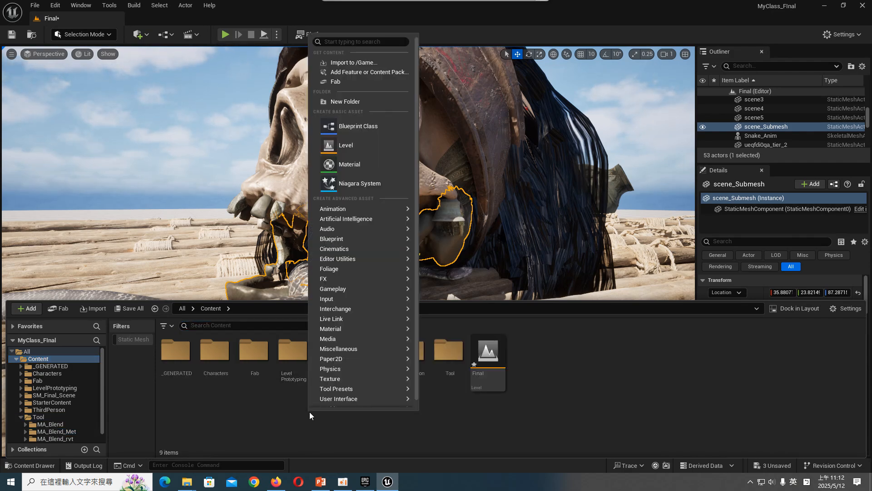
left_click(380, 103)
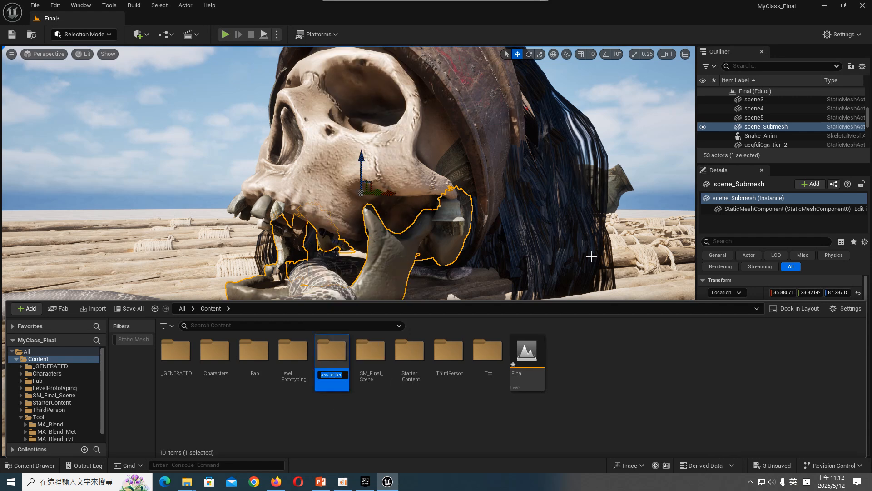
type("Materi")
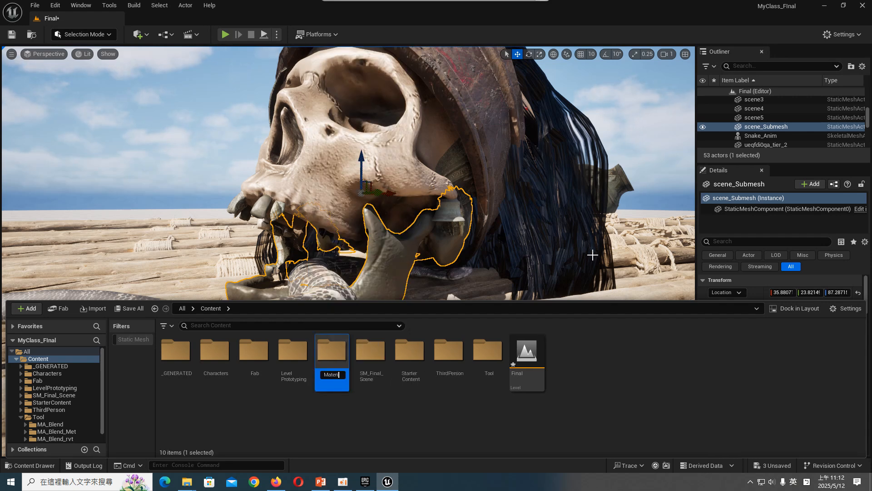
type("al")
key("Return")
key("Return")
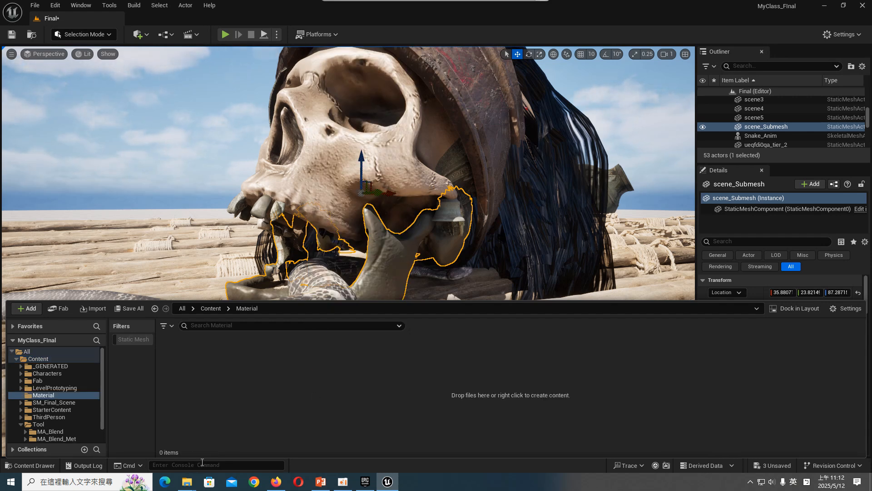
- Import the selected images 01_Alpha through 05_Alpha from File Explorer into the Material folder
mouse_move(189, 483)
left_click(227, 443)
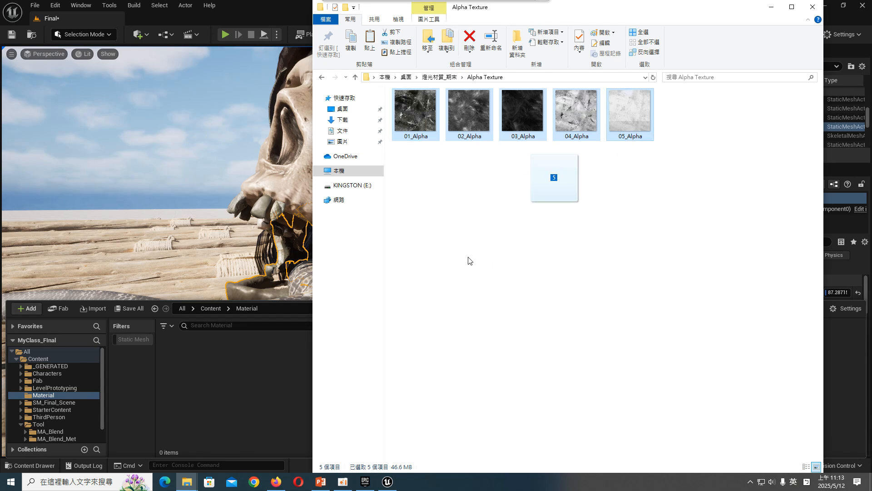
left_click_drag(198, 393, 198, 393)
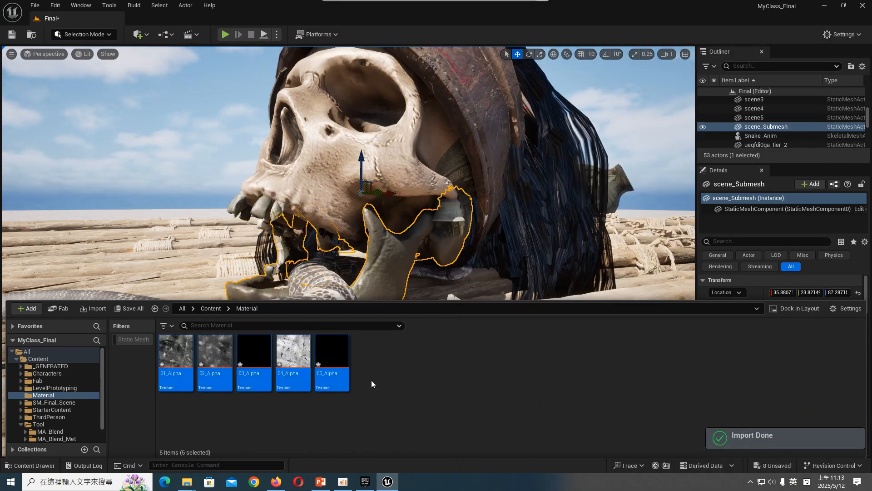
- Select the 04_Alpha texture and save all unsaved assets together with the Final level
left_click(293, 352)
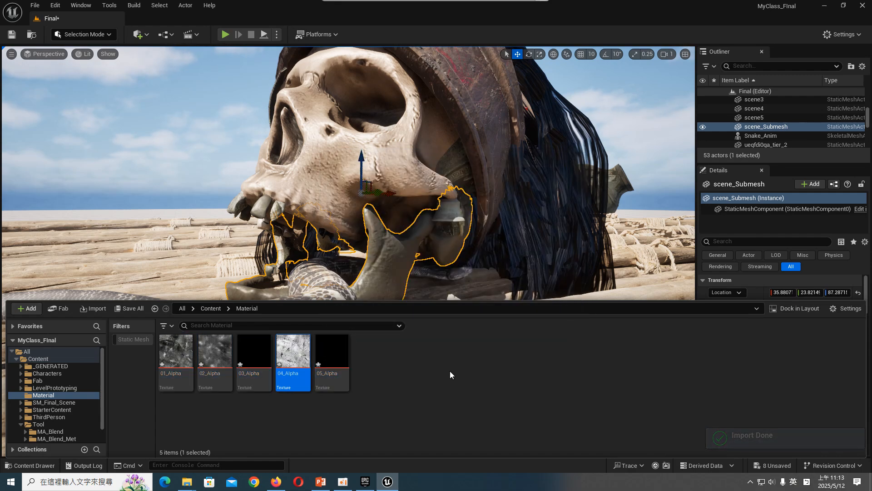
left_click(129, 309)
left_click(507, 343)
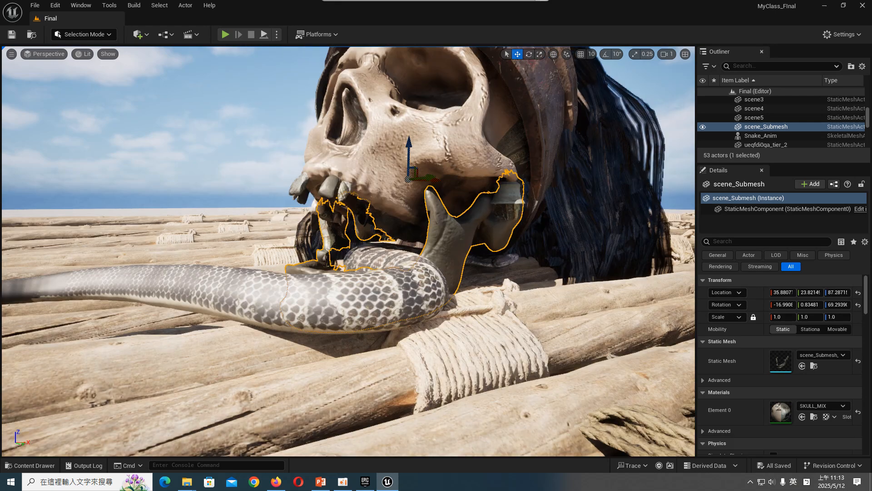
- Select the upper skull in the viewport and open the SKULL_MIX material instance from the Tool/MA_Blend_Met folder
mouse_move(409, 246)
middle_mouse_down()
mouse_move(403, 227)
mouse_move(409, 245)
middle_mouse_up()
left_click(393, 221)
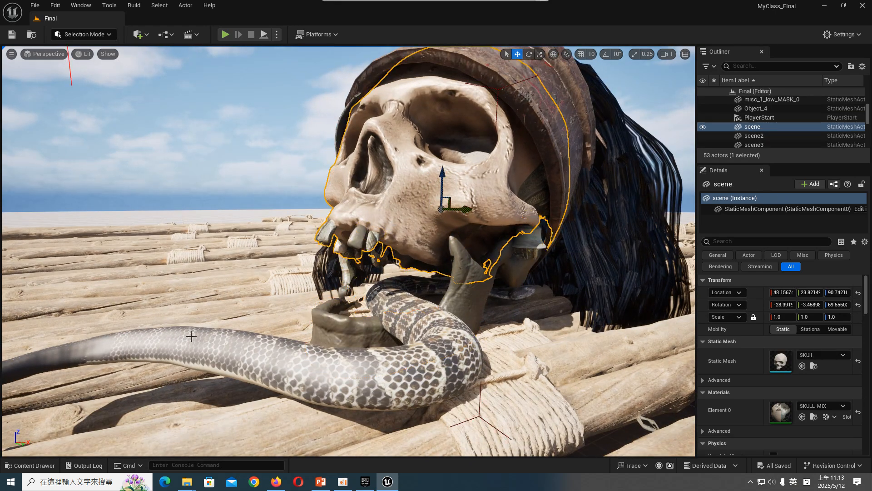
left_click(37, 464)
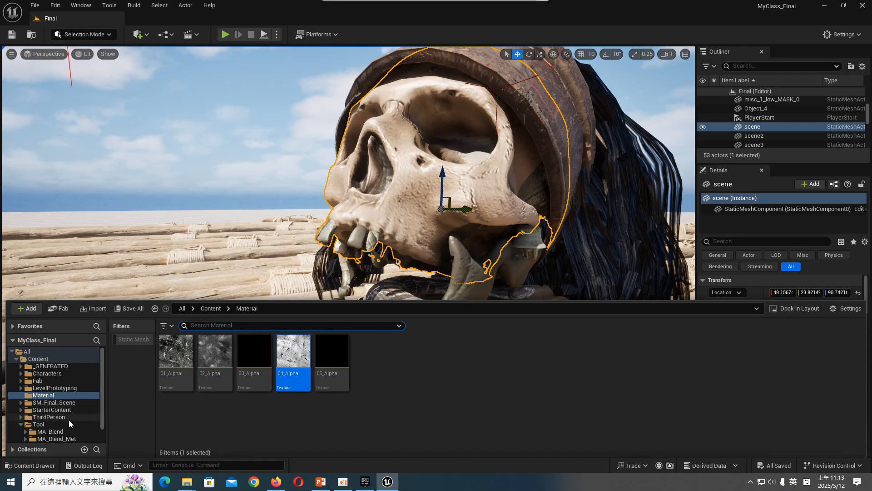
left_click(64, 438)
left_click(309, 363)
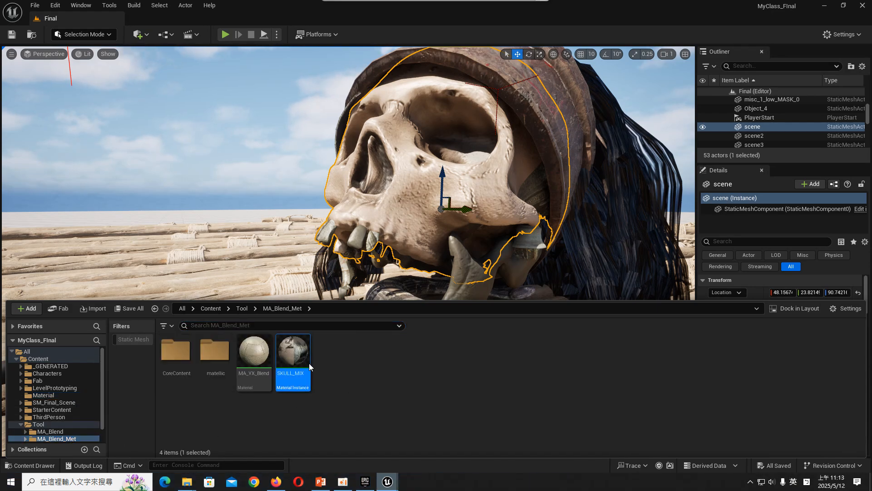
double_click(309, 363)
- Review SKULL_MIX's layer parameters and enable the base_imagealpha texture override under UseBaseImageAlpha
scroll(766, 340, "down", 5)
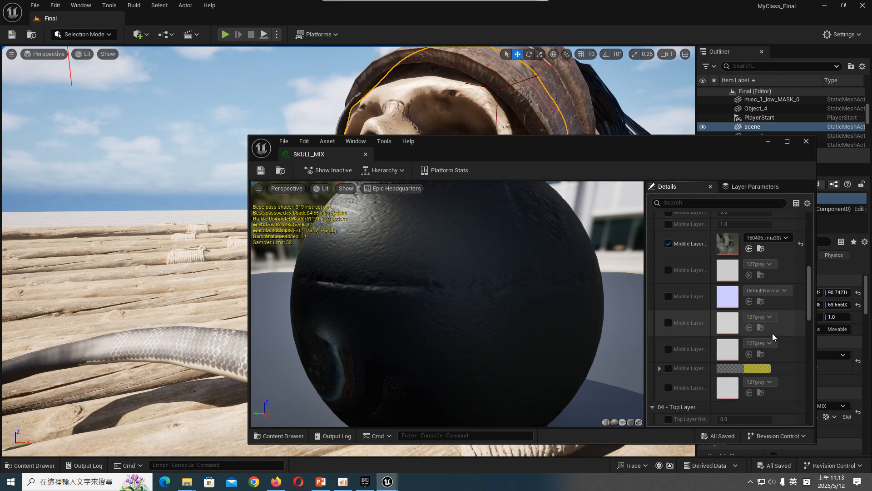
scroll(772, 333, "up", 10)
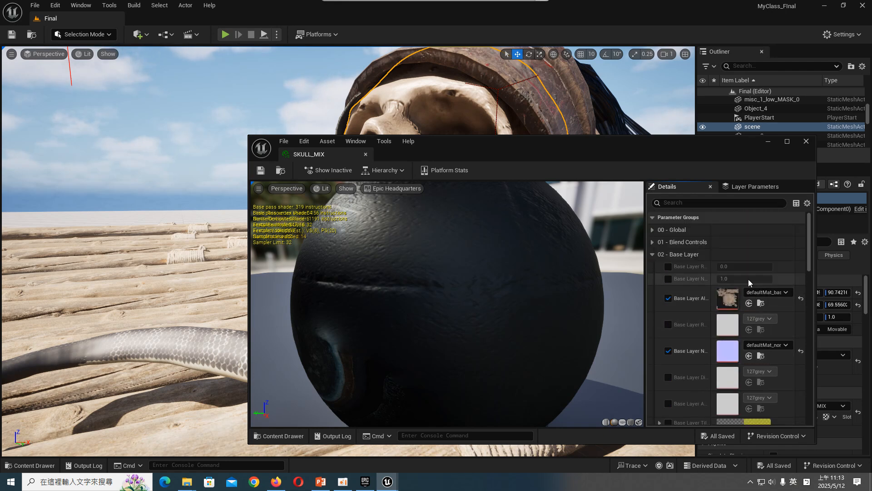
scroll(695, 319, "down", 5)
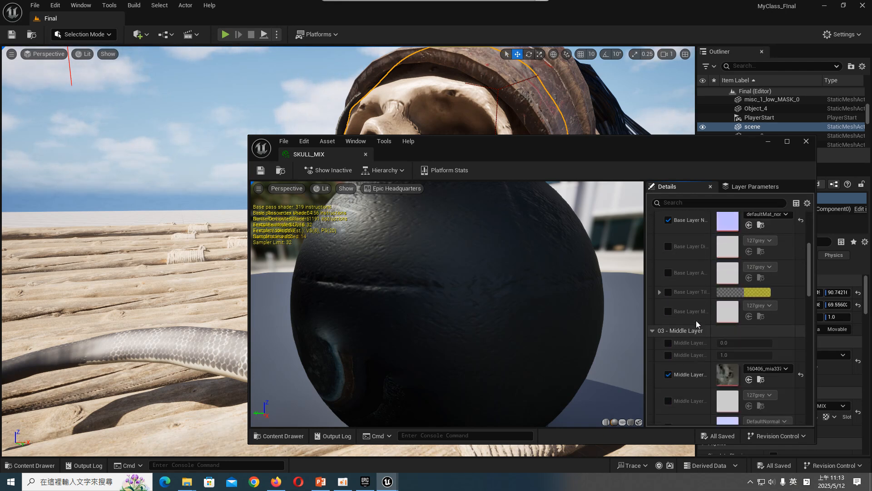
scroll(696, 320, "up", 5)
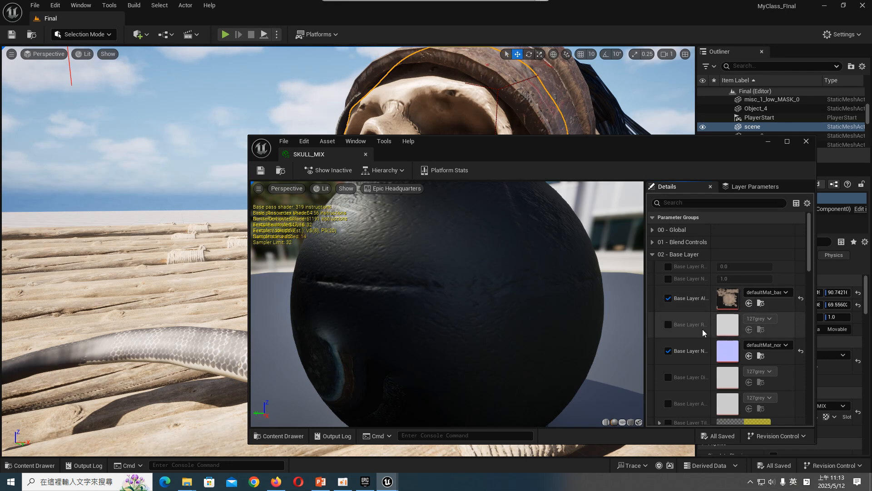
scroll(715, 323, "down", 3)
scroll(713, 325, "down", 3)
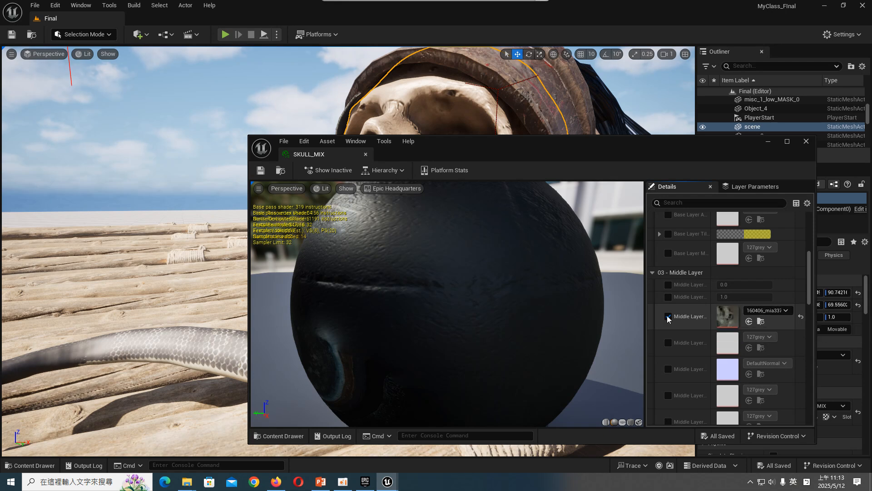
scroll(704, 321, "down", 5)
scroll(704, 320, "down", 5)
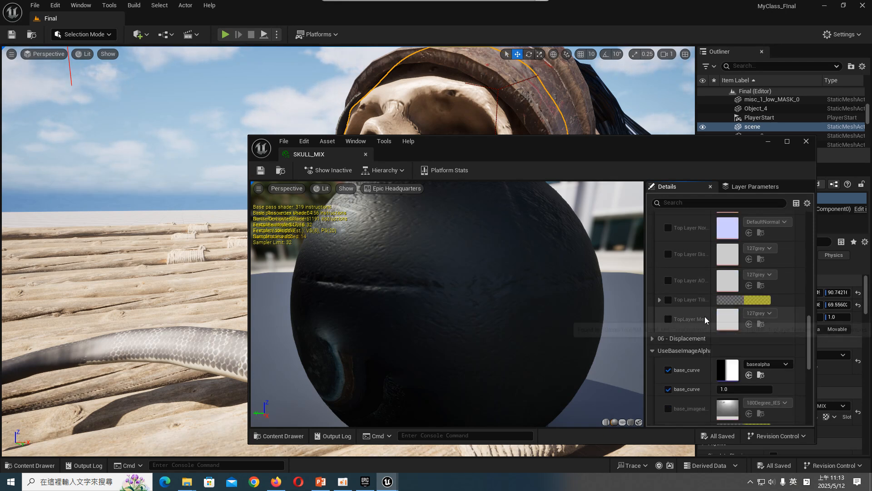
left_click(668, 335)
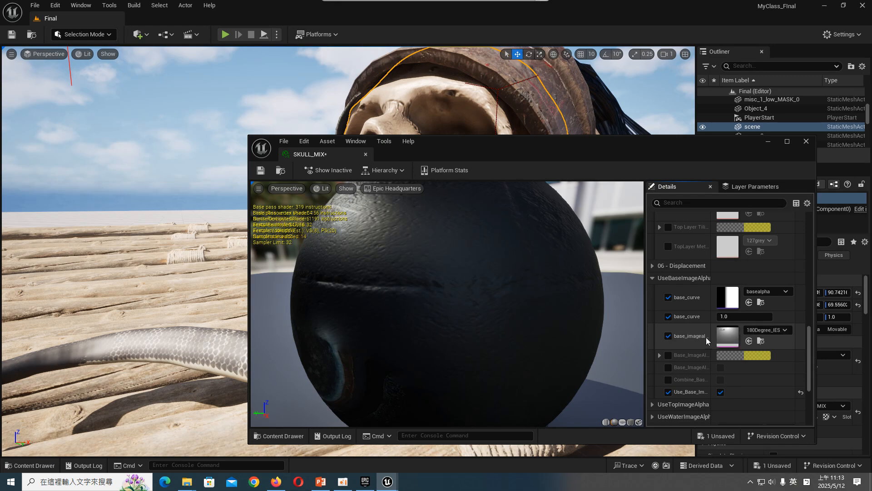
- Try 01_Alpha as SKULL_MIX's base image alpha texture with the base_curve value raised to 1.692133
left_click(765, 330)
left_click(781, 218)
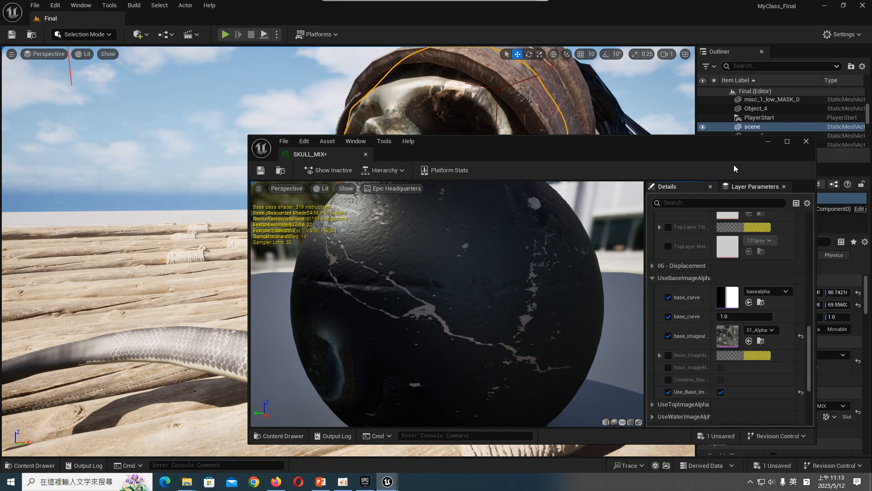
left_click_drag(712, 145, 220, 99)
left_click_drag(239, 271, 272, 270)
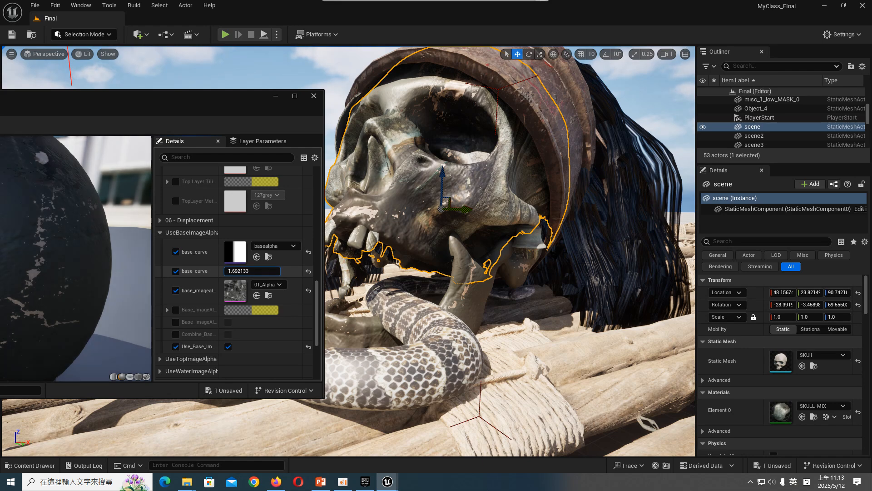
left_click(176, 253)
left_click(177, 253)
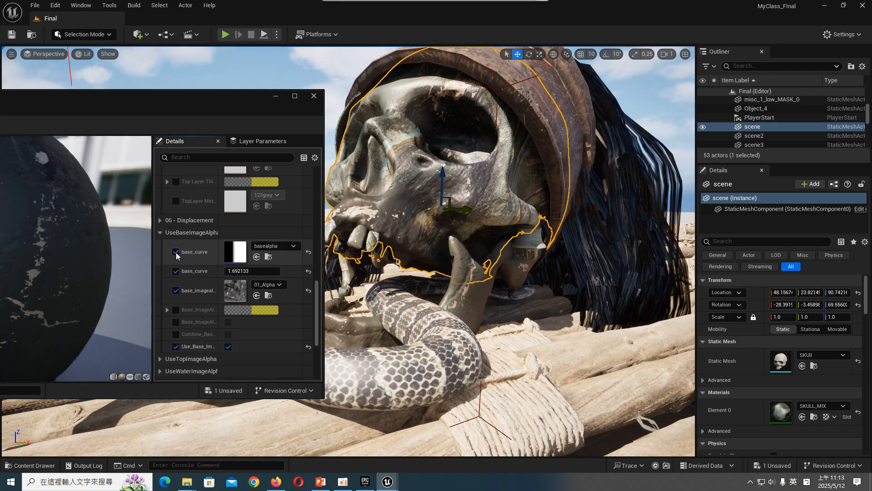
- Try 02_Alpha as the base image alpha texture, settle on 04_Alpha, and check the skull from the front
left_click(254, 285)
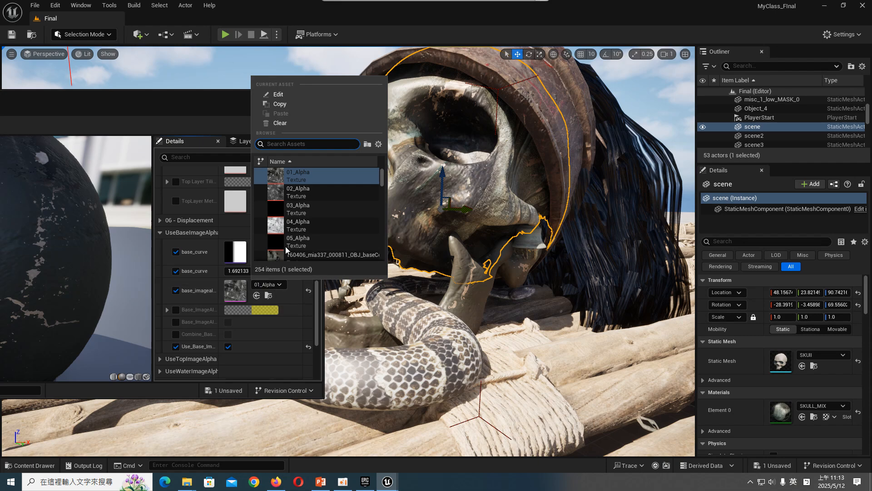
left_click(282, 191)
left_click(270, 285)
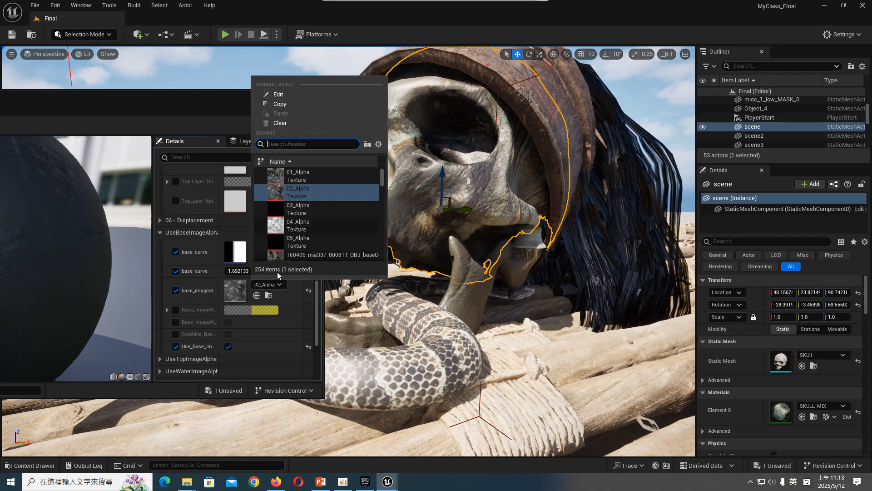
left_click(295, 220)
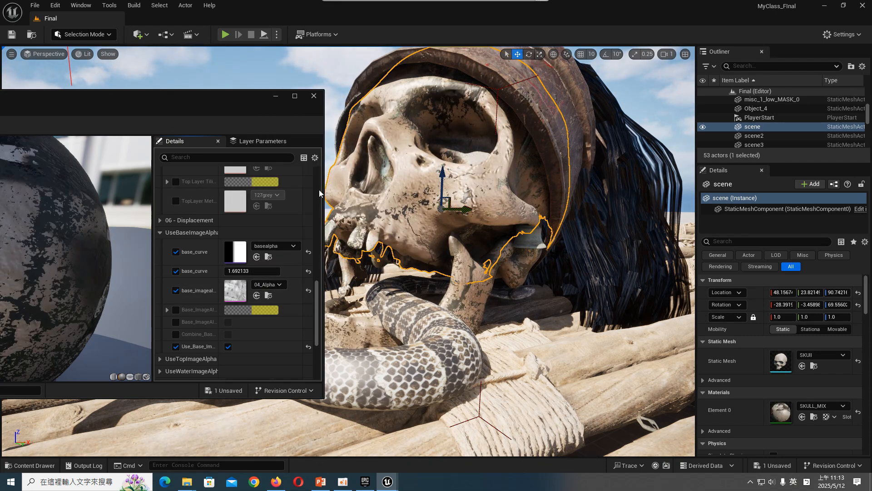
right_click_drag(459, 272, 434, 272)
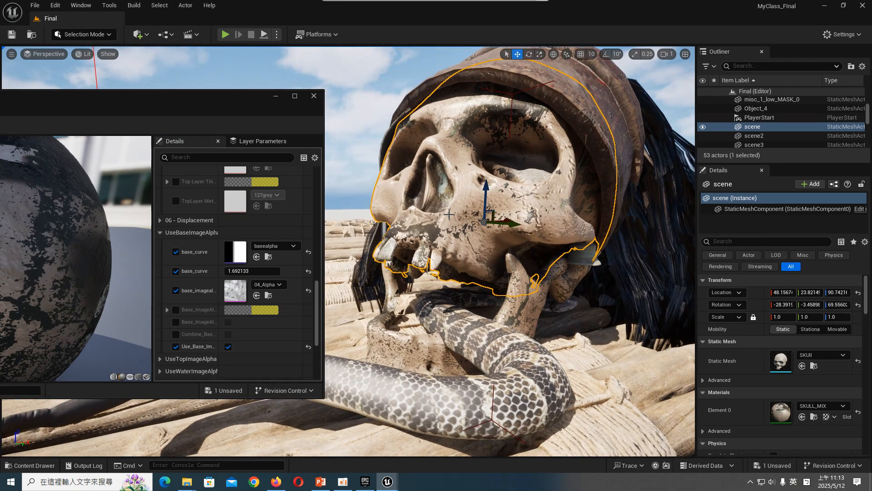
- Compare the base_uv and topalpha color curves for SKULL_MIX's base_curve and keep base_uv
left_click_drag(240, 272, 280, 272)
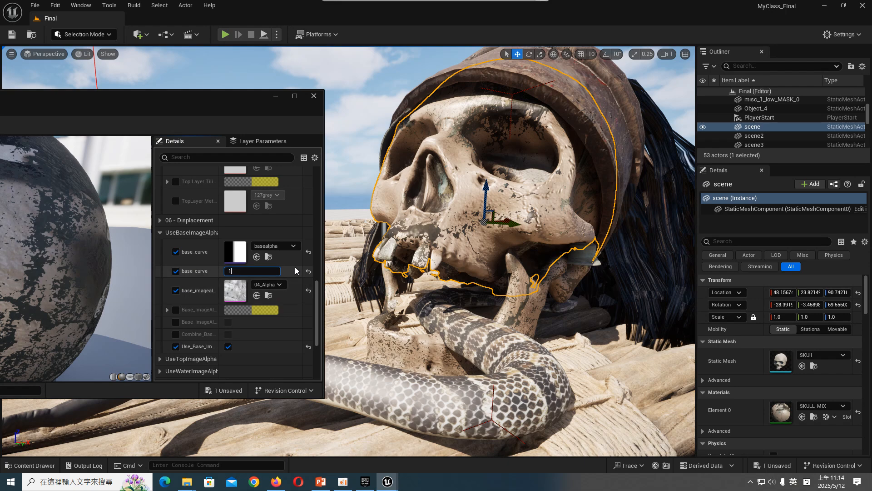
left_click(293, 248)
left_click(301, 354)
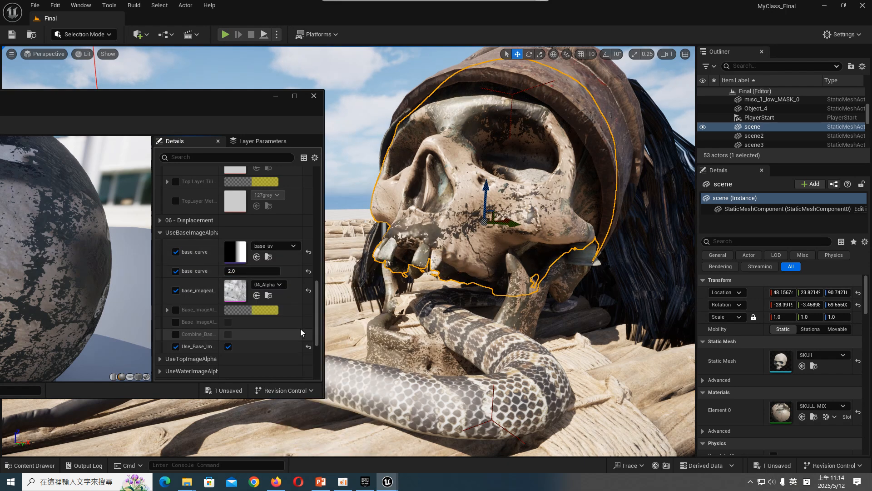
left_click(290, 245)
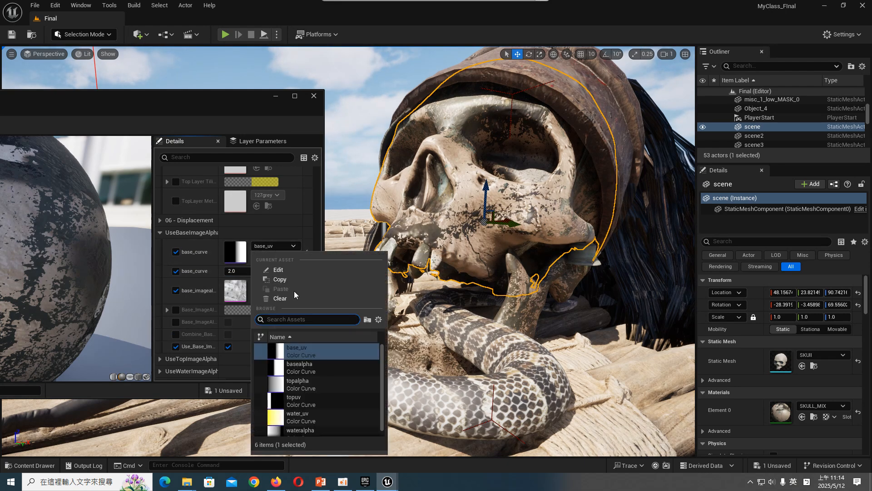
left_click(302, 384)
left_click(276, 247)
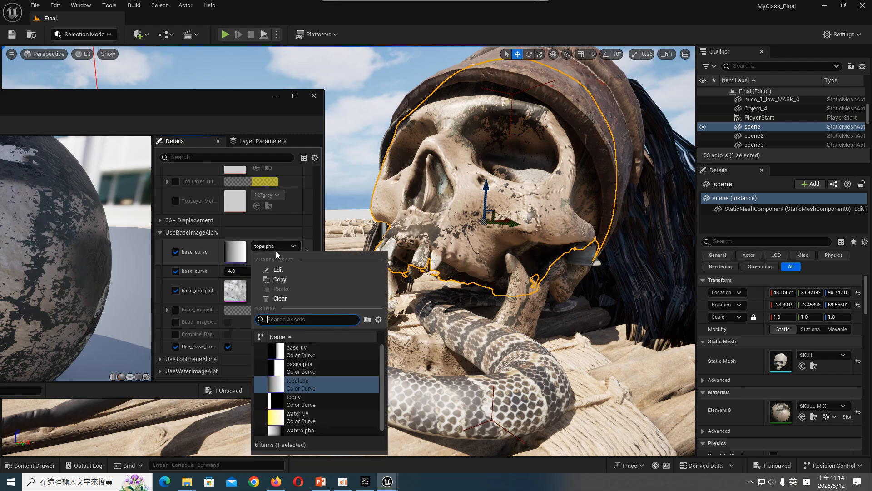
left_click(298, 350)
- Turn the base image alpha off and on again to compare the skull's surface, and inspect it from several angles
left_click(176, 349)
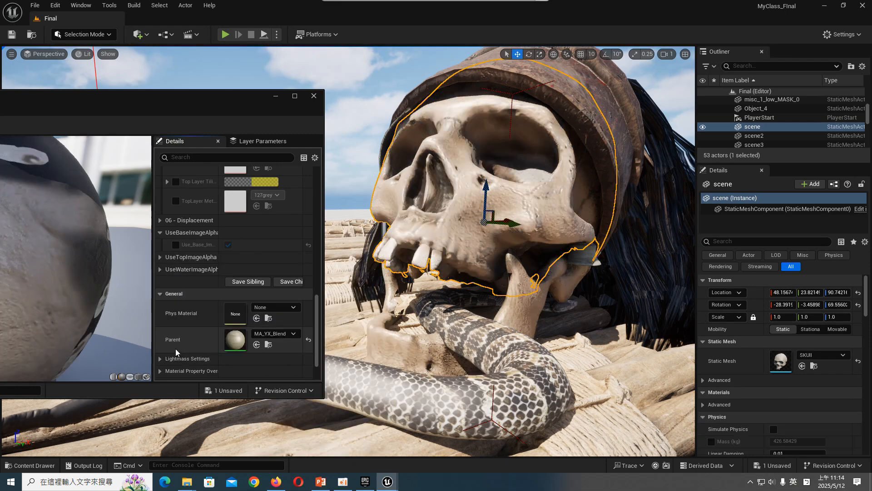
left_click(176, 246)
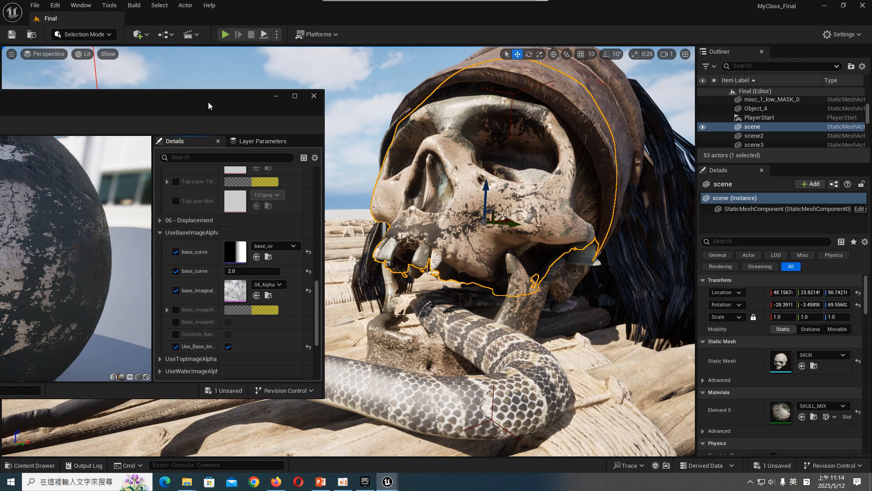
left_click_drag(208, 102, 201, 85)
middle_click_drag(423, 237, 462, 264)
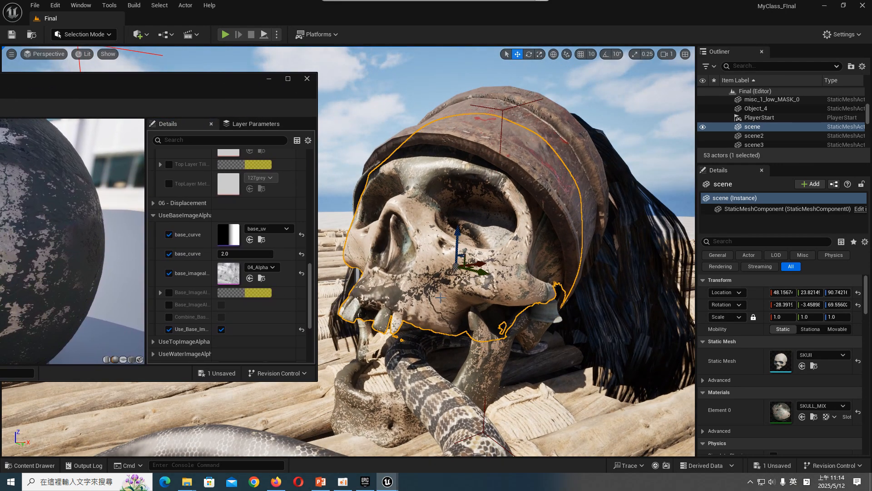
middle_click_drag(450, 262, 443, 322)
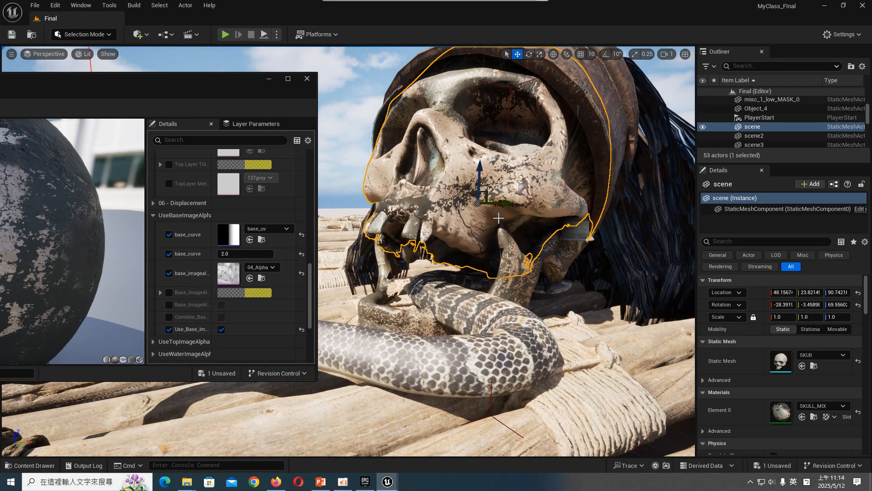
- Review SKULL_MIX's Top Layer and Middle Layer texture parameters against the material preview and the skull in the level
scroll(240, 279, "up", 5)
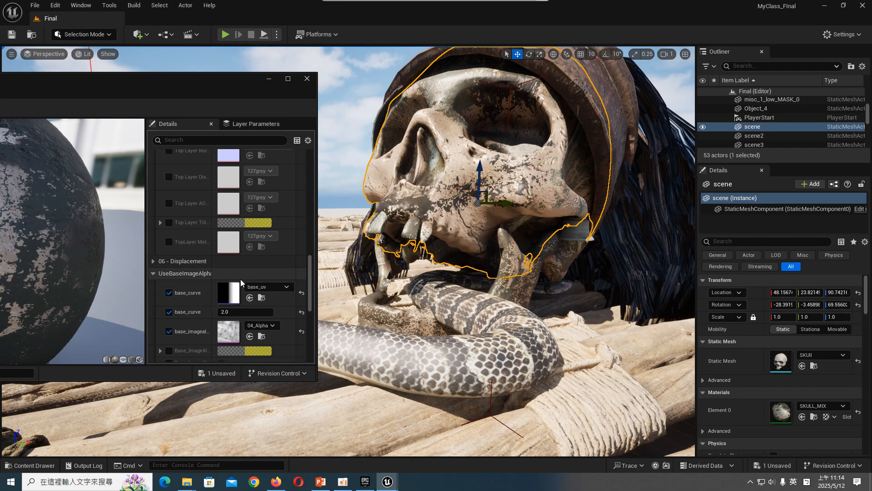
scroll(249, 286, "up", 8)
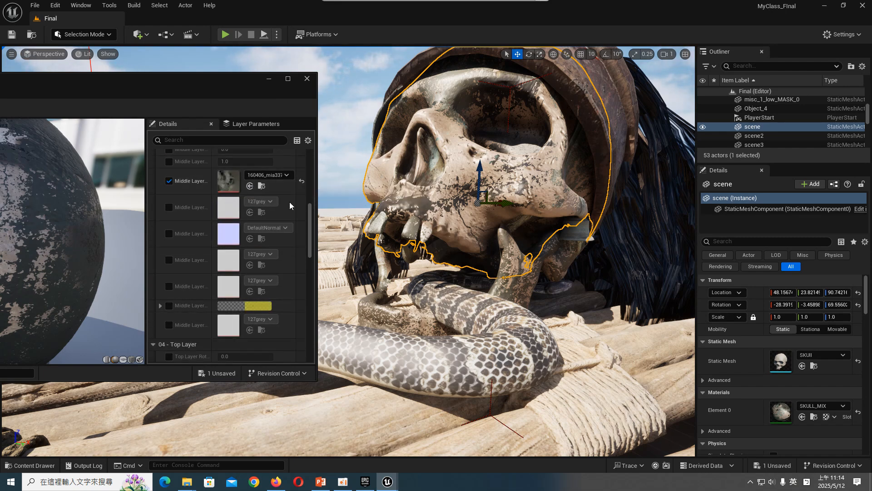
left_click_drag(234, 77, 411, 118)
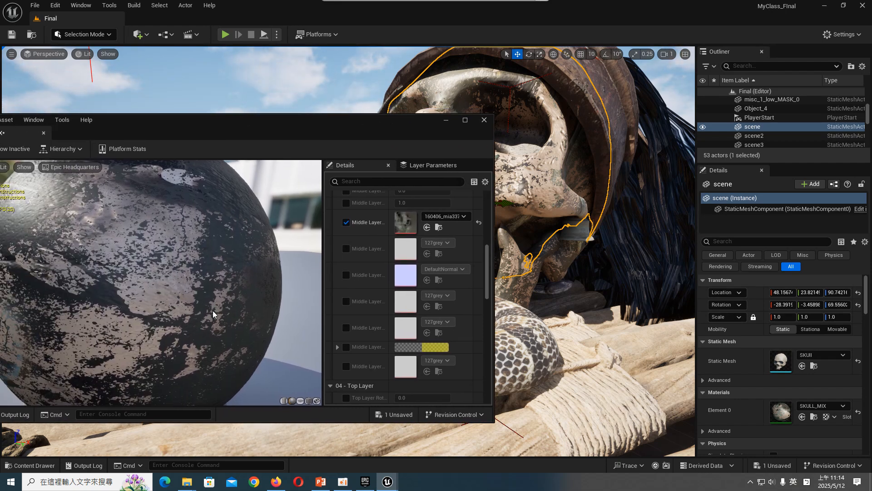
left_click_drag(384, 120, 218, 120)
middle_click_drag(513, 201, 525, 164)
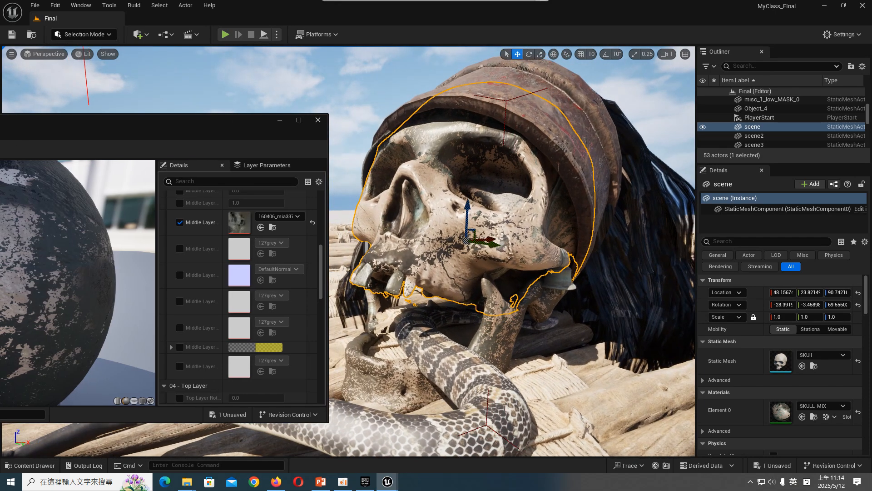
- Switch to the 燈光材質實務0512 presentation in PowerPoint
left_click(321, 481)
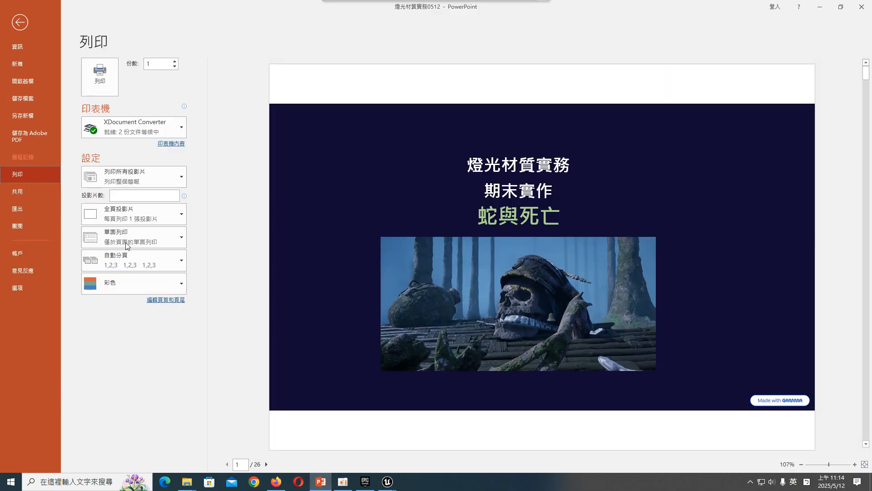
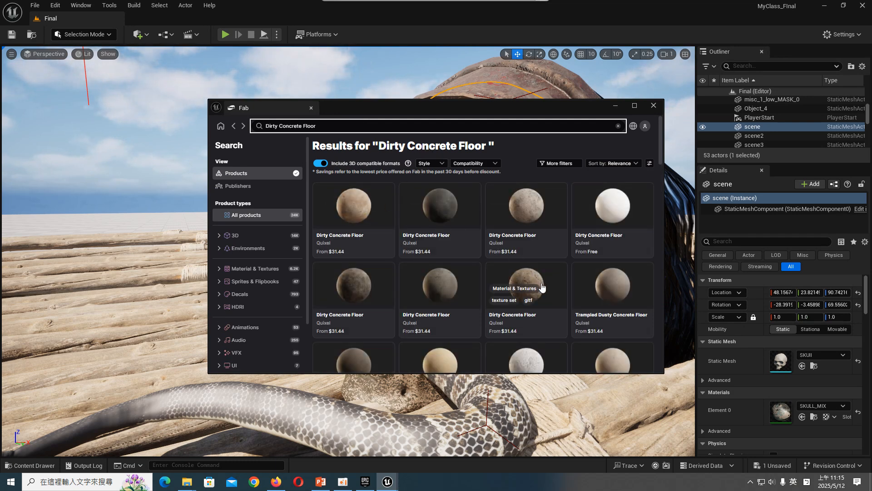
- Browse the Dirty Concrete Floor results in Fab and check the license options of one Quixel material
scroll(555, 308, "down", 2)
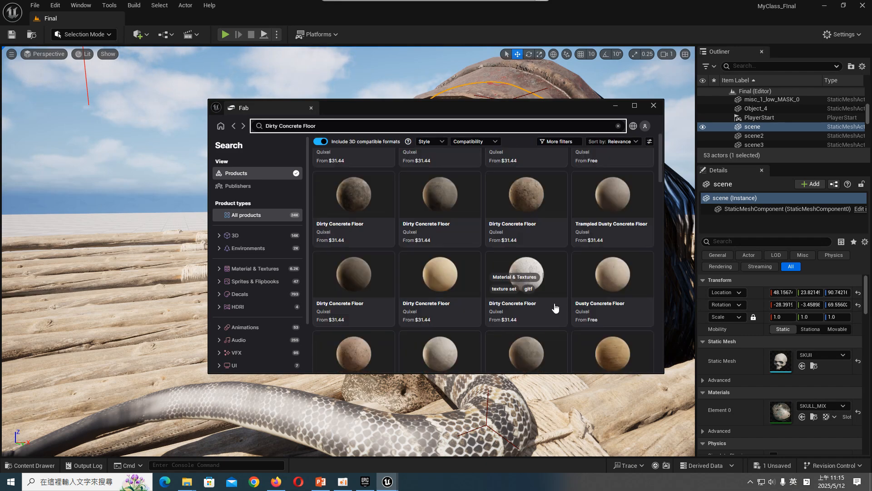
scroll(558, 310, "up", 1)
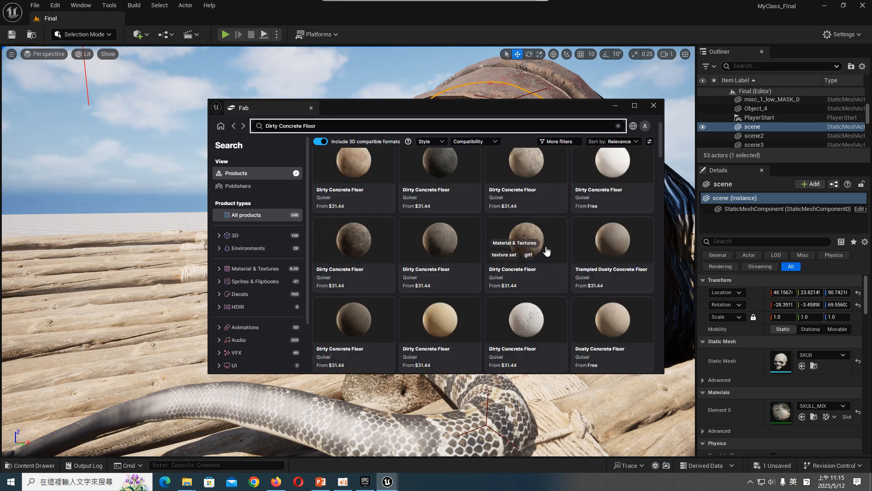
scroll(551, 282, "up", 1)
left_click_drag(554, 296, 530, 208)
left_click(529, 143)
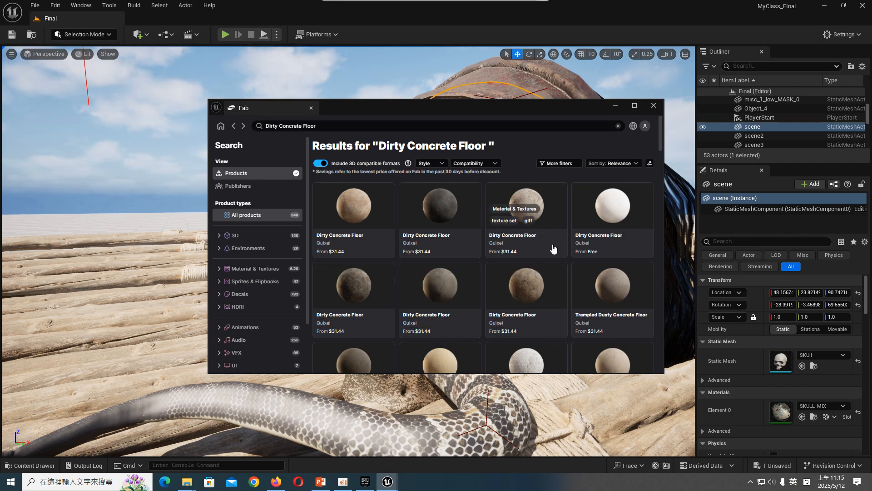
left_click(534, 207)
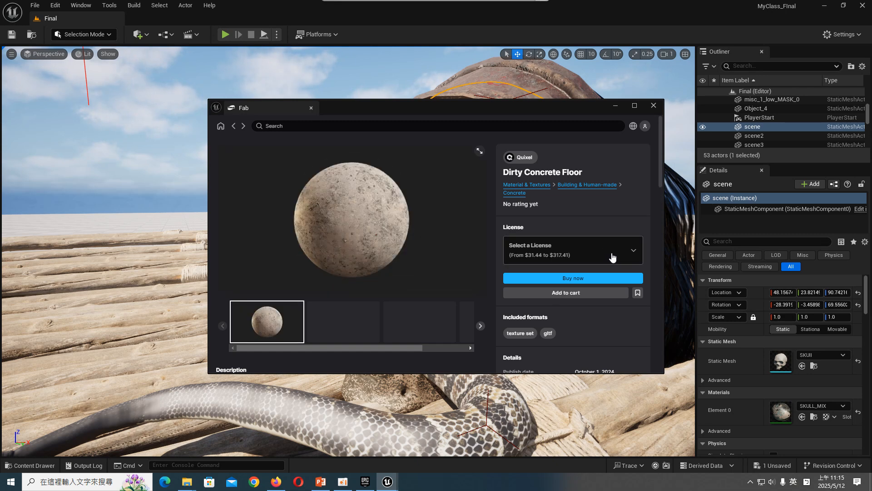
left_click(611, 254)
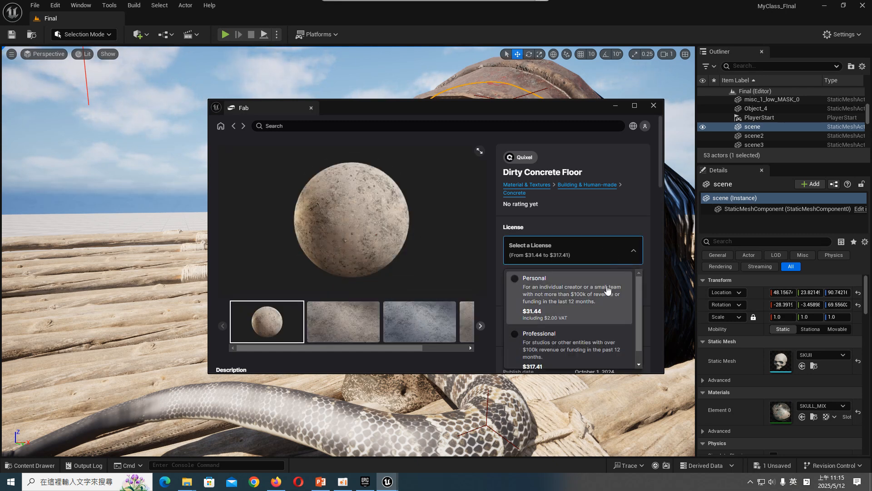
left_click(609, 168)
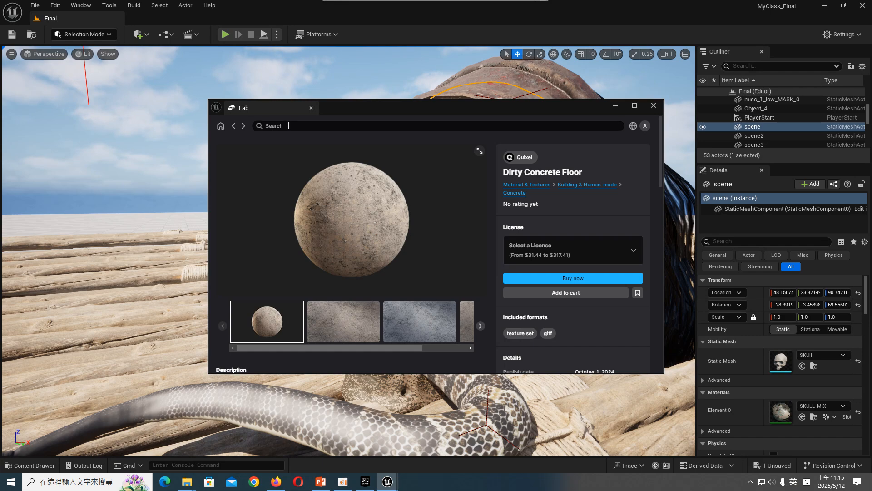
left_click(231, 125)
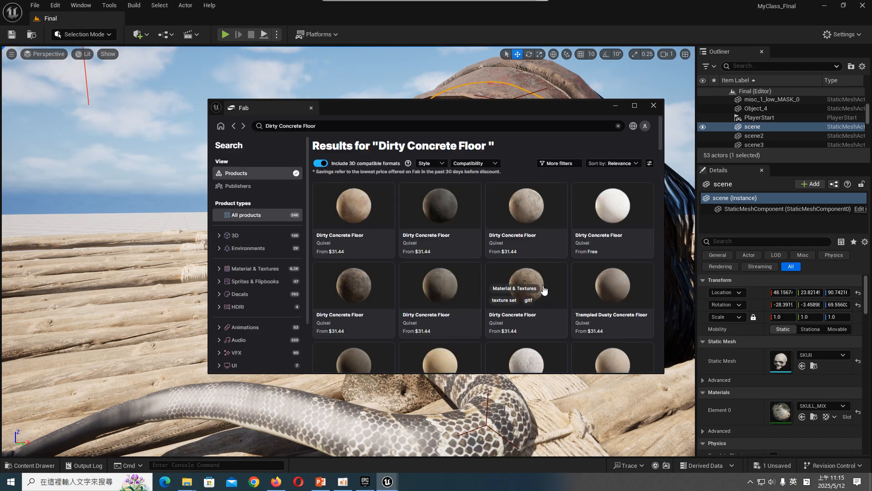
left_click(645, 126)
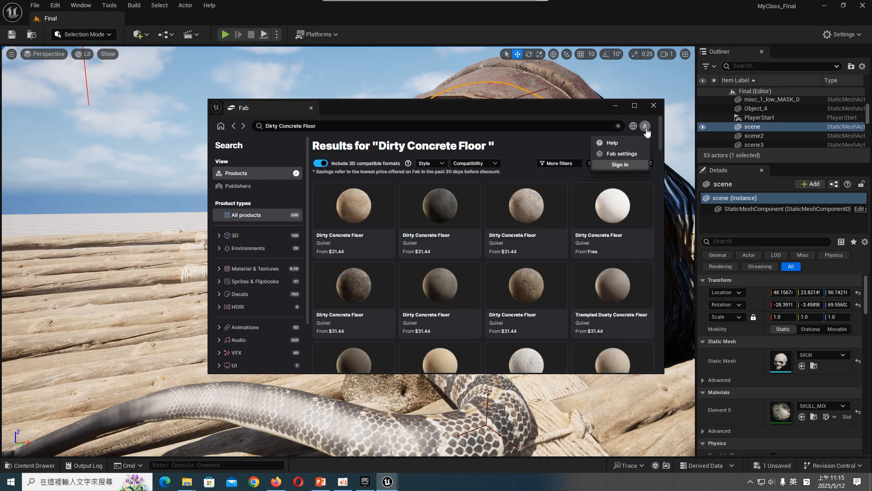
left_click(633, 165)
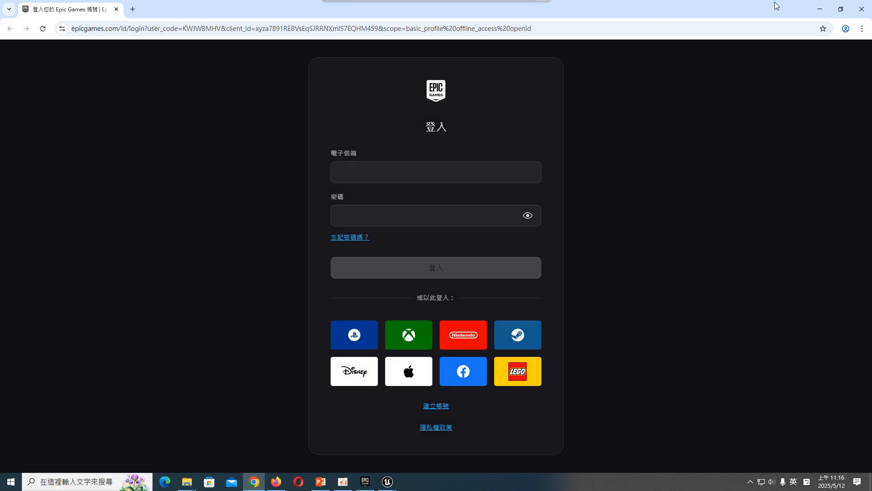
left_click(818, 10)
left_click(521, 278)
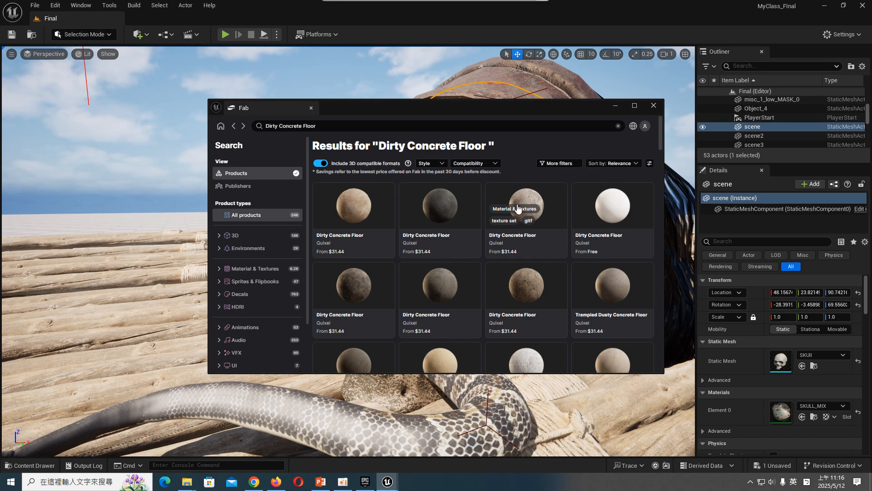
- Add the free Quixel Dusty Concrete Floor material to the project in Medium quality, accepting the Fab End User License Agreement
scroll(542, 253, "down", 3)
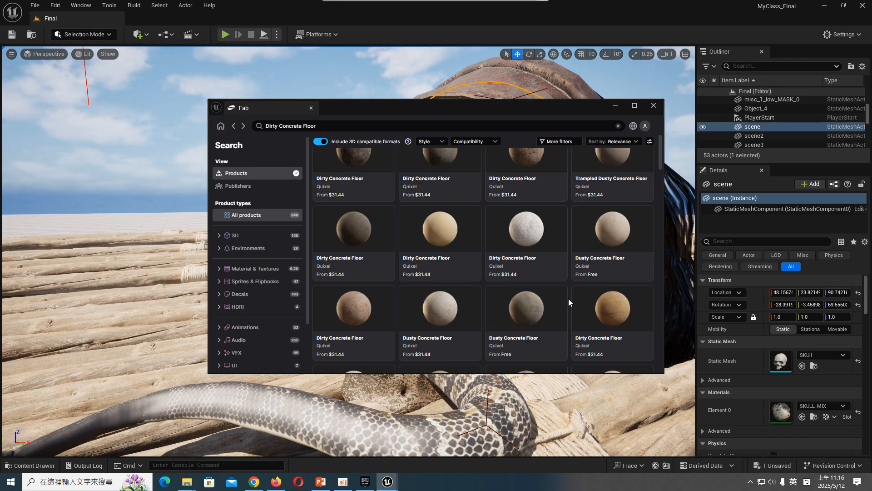
scroll(568, 299, "down", 3)
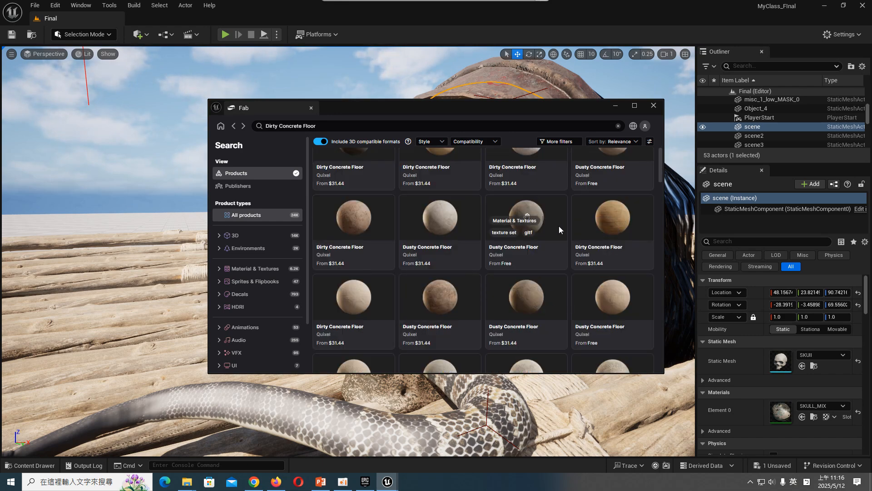
scroll(566, 325, "down", 1)
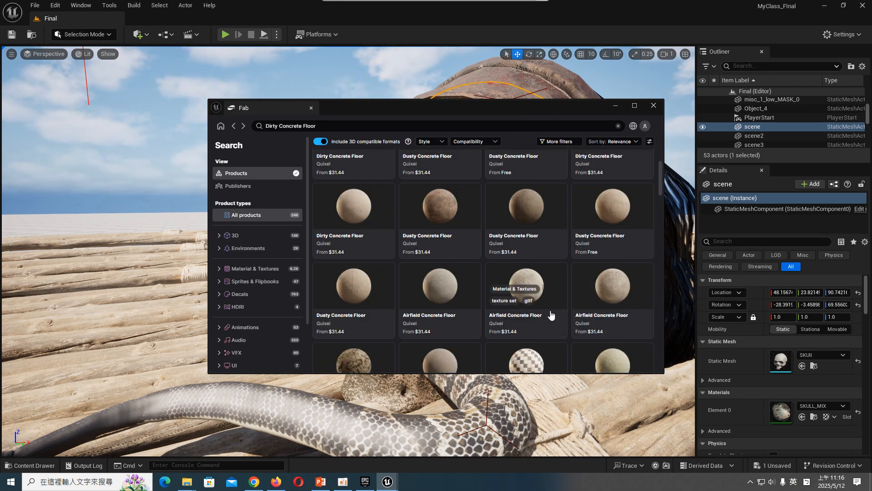
scroll(553, 315, "up", 3)
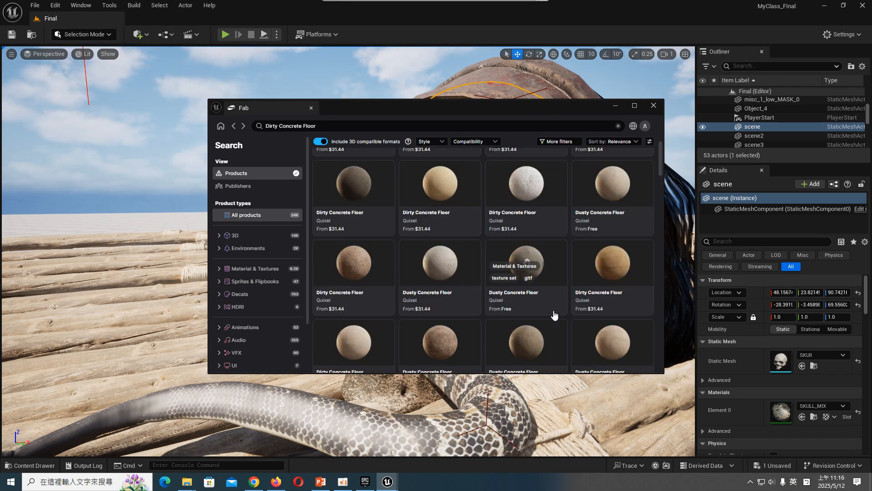
left_click(556, 258)
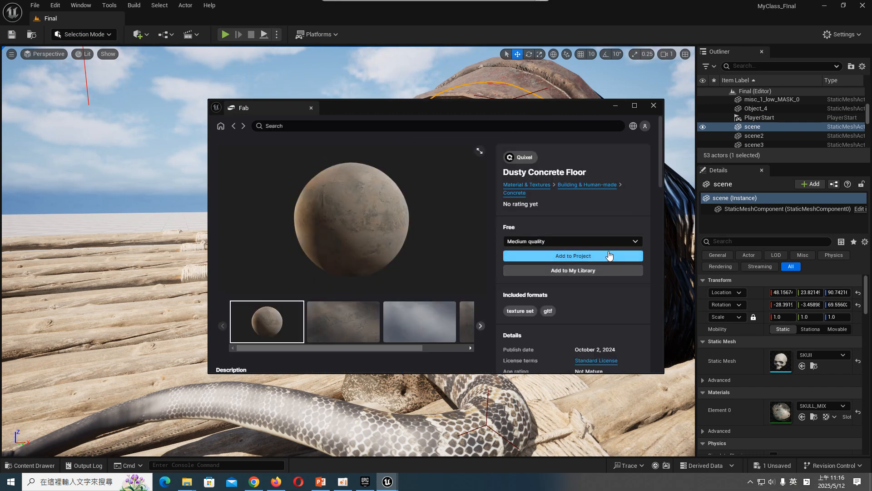
left_click(609, 256)
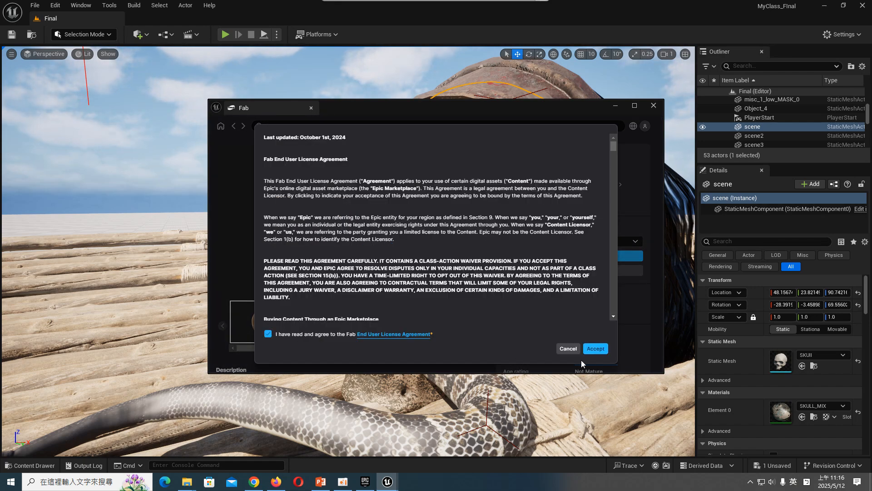
left_click(595, 349)
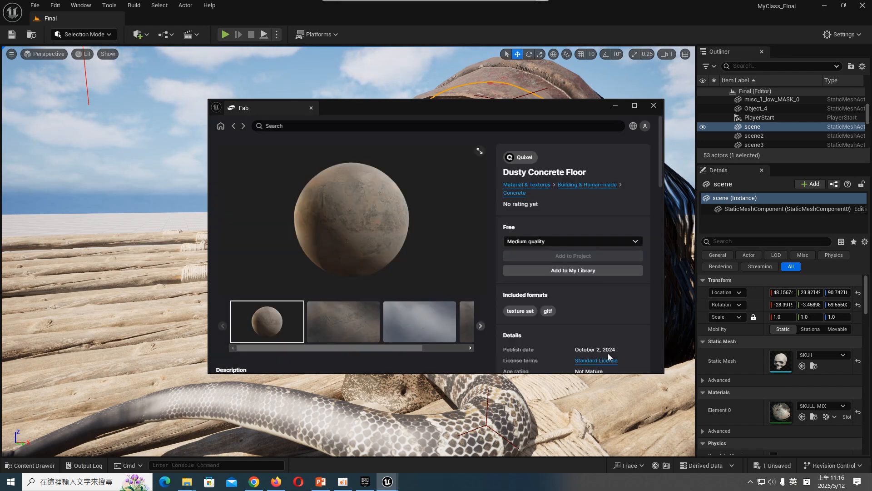
- Search Fab for MOSSY and browse the mossy materials and models
left_click(236, 127)
left_click(300, 127)
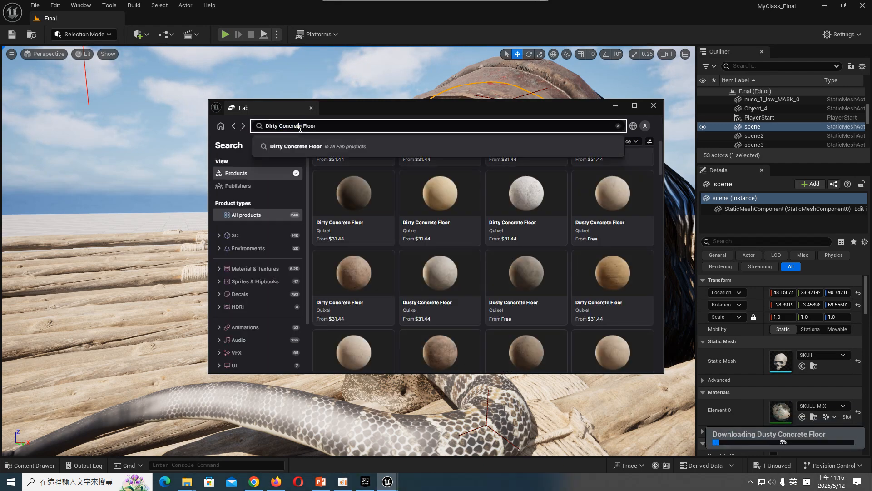
type("MOSS")
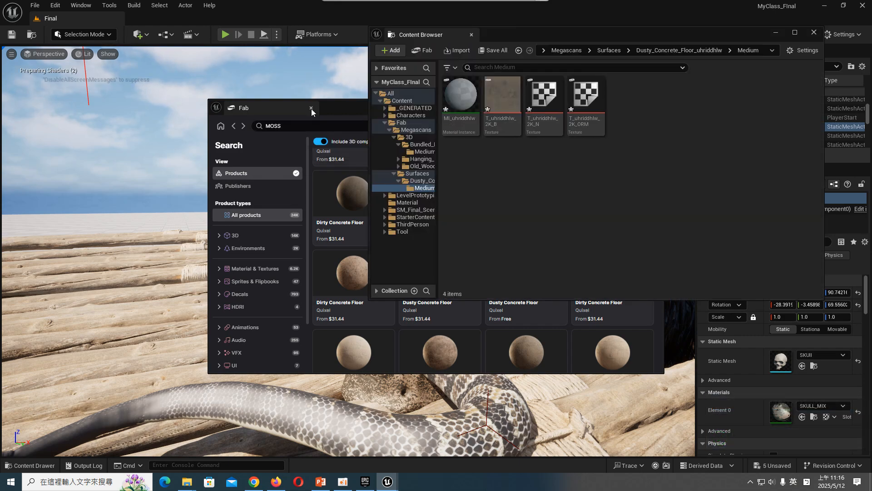
left_click(287, 125)
key("Return")
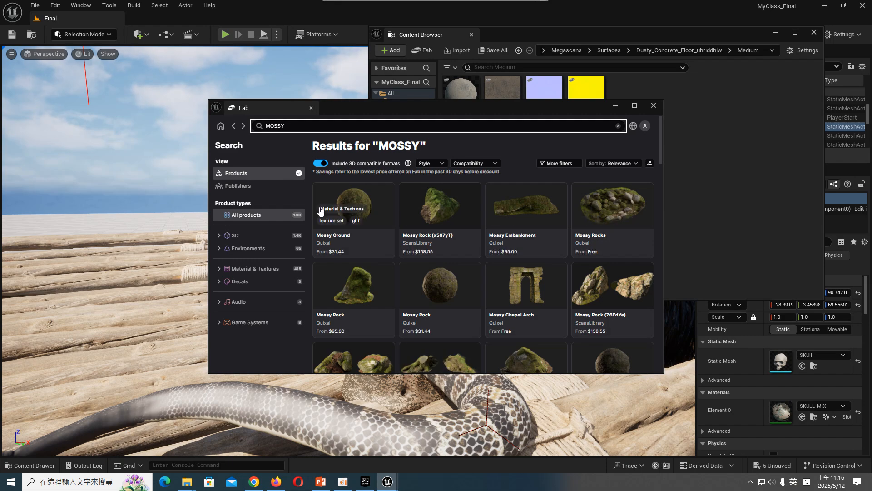
scroll(628, 240, "down", 4)
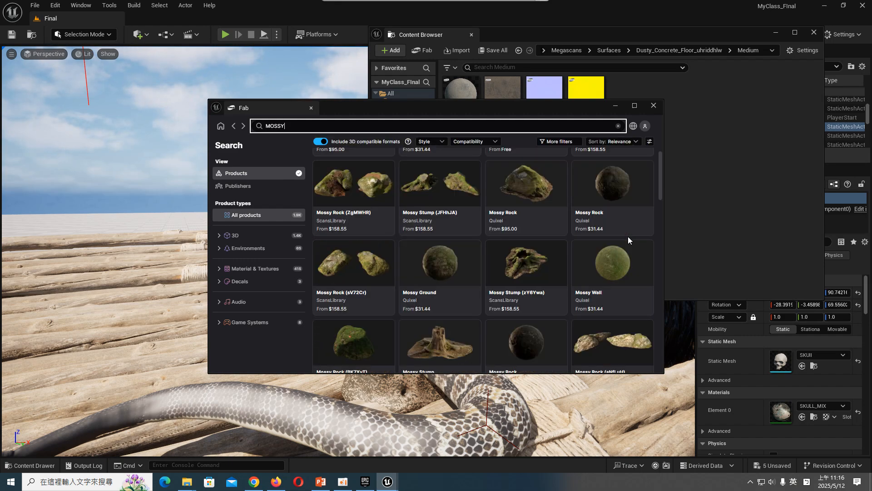
scroll(627, 236, "up", 5)
- Locate the skull's SKULL_MIX material instance from its material slot and open it for editing
left_click_drag(551, 108, 399, 168)
left_click(502, 96)
left_click_drag(702, 40, 289, 176)
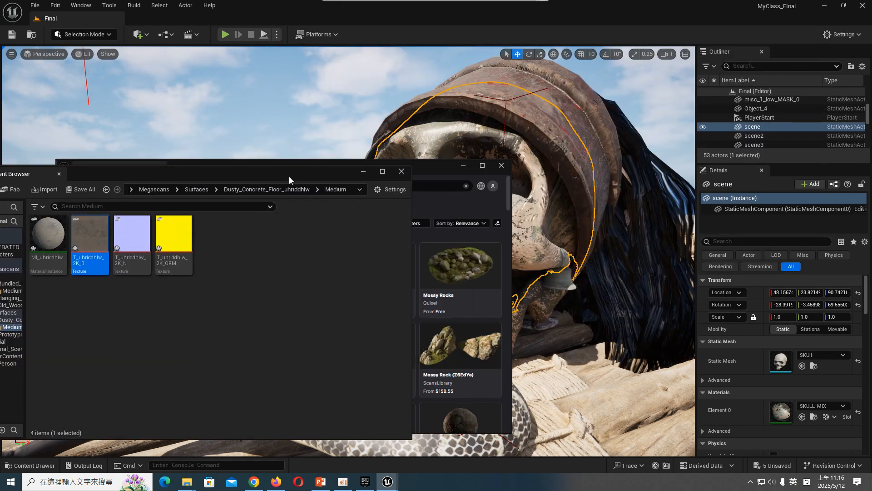
left_click(813, 417)
double_click(172, 234)
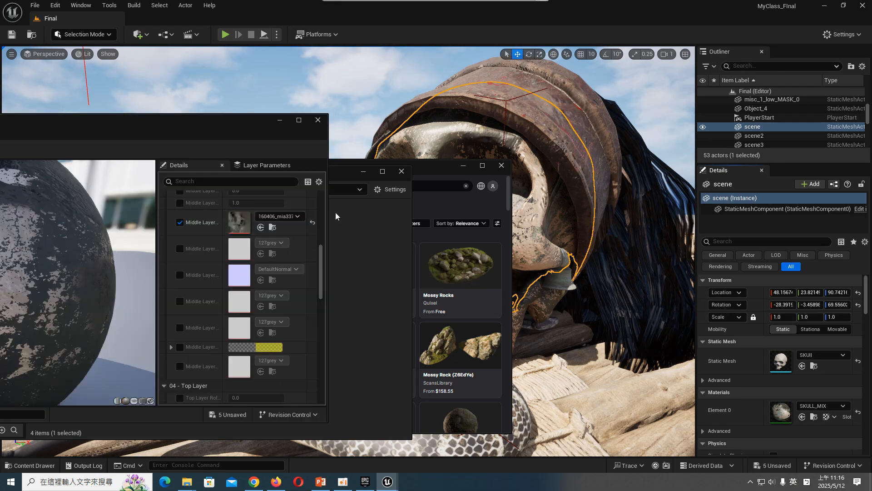
- Close Fab and arrange the SKULL_MIX editor so that it sits above the project's content folders
left_click(363, 172)
left_click_drag(381, 168, 650, 266)
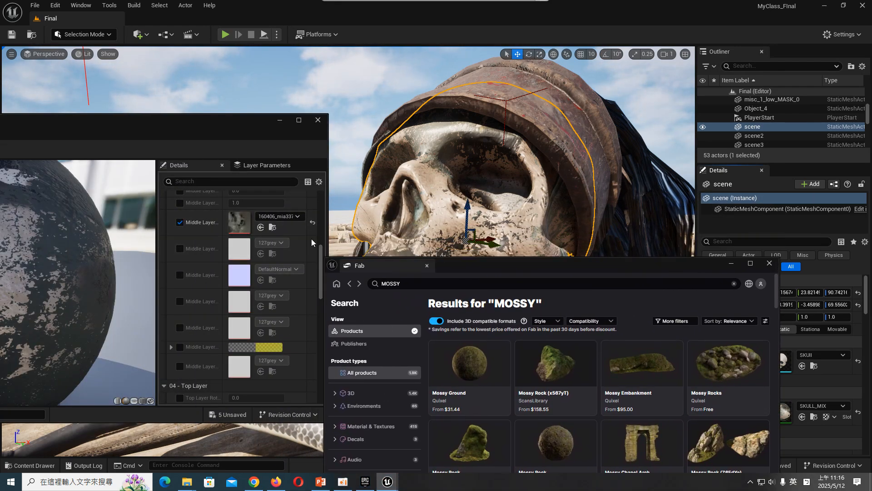
left_click(34, 465)
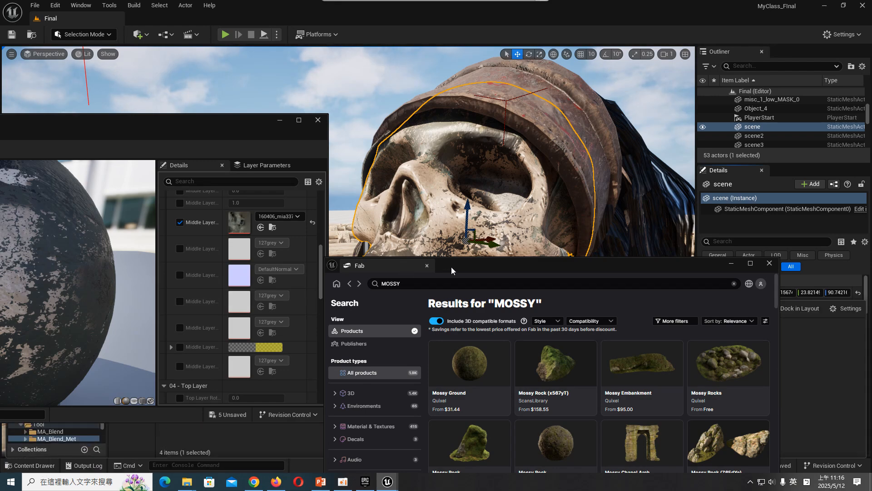
left_click(427, 265)
left_click_drag(257, 114, 455, 70)
left_click(33, 466)
left_click_drag(406, 56, 625, 23)
- Assign T_uhriddhlw_2K_B from the Dusty Concrete Floor's Medium folder to SKULL_MIX's Middle Layer Albedo Map and check it on the skull
left_click(71, 387)
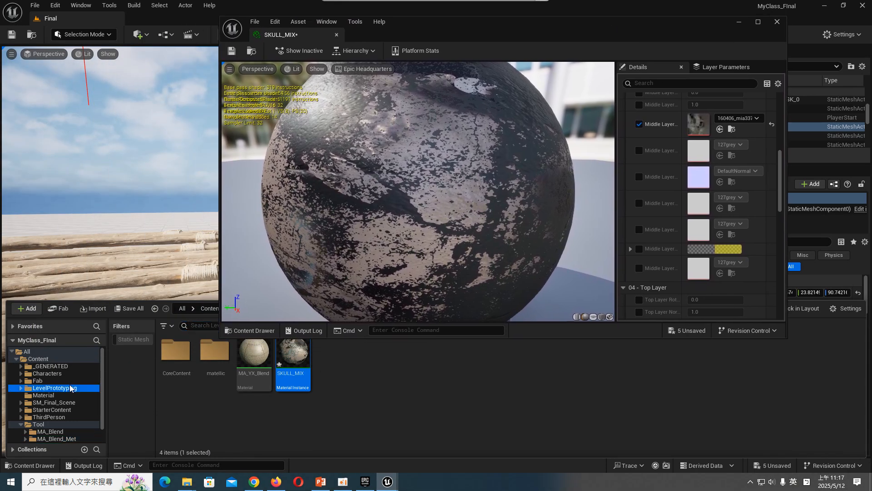
double_click(70, 381)
double_click(69, 390)
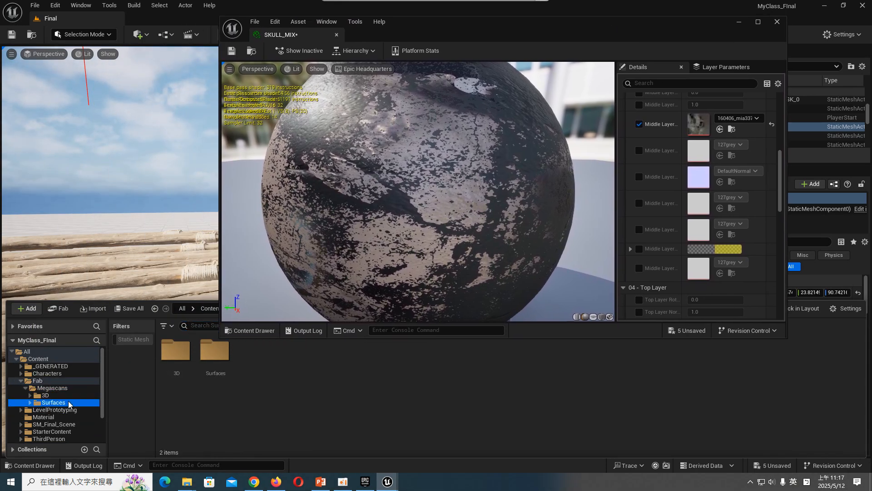
double_click(53, 402)
left_click(72, 409)
double_click(175, 349)
left_click_drag(214, 354, 698, 132)
left_click_drag(641, 34, 671, 260)
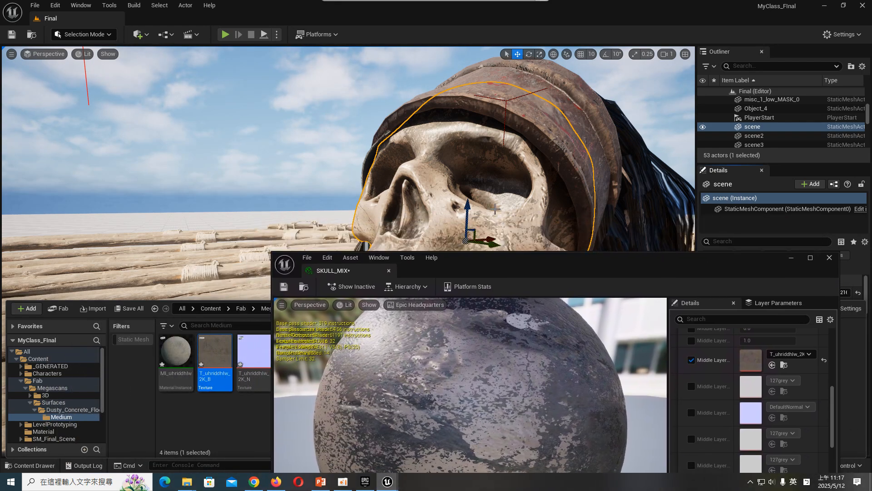
left_click_drag(612, 268, 597, 327)
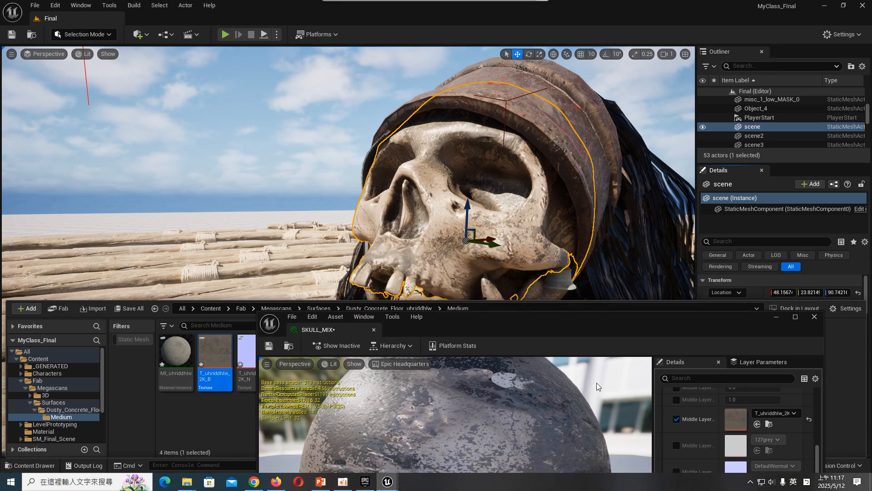
- Enable SKULL_MIX's Middle Layer Normal Map and assign the T_uhriddhlw_2K_N texture to it
scroll(729, 423, "up", 3)
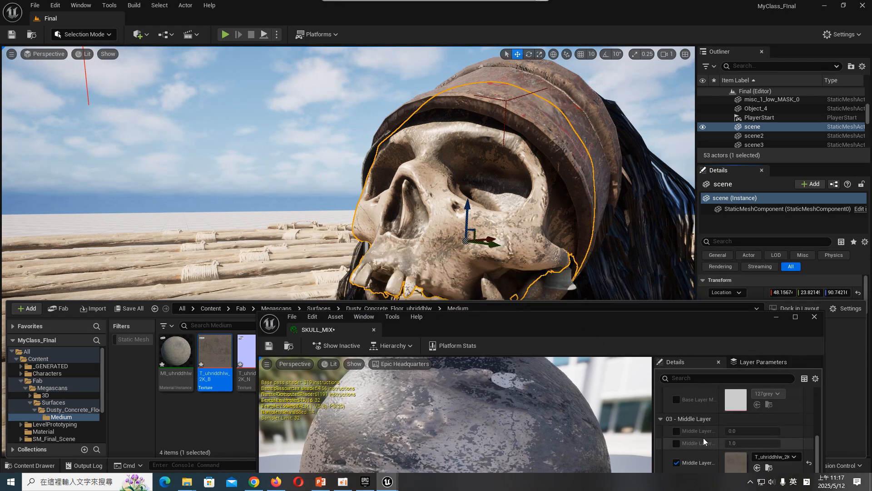
left_click_drag(727, 320, 614, 54)
left_click(582, 283)
left_click(35, 465)
left_click_drag(254, 377, 655, 243)
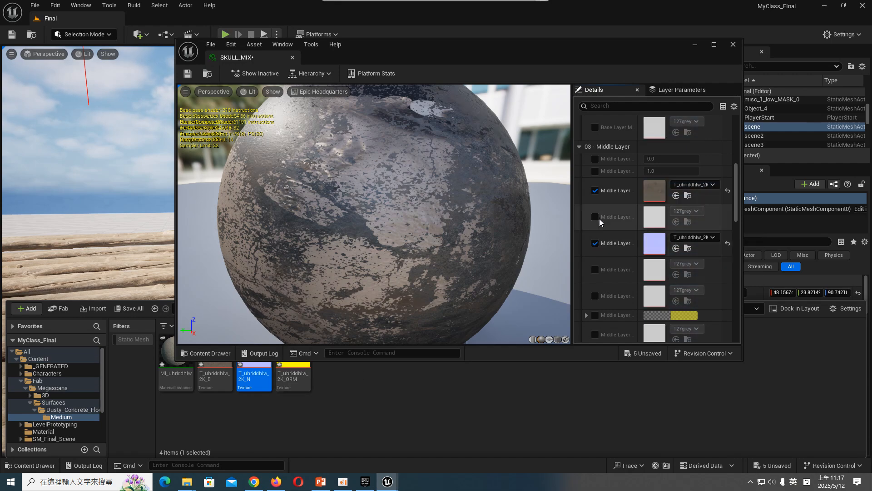
- Enable the Middle Layer Roughness Map with the T_uhriddhlw_2K_ORM texture and maximize the editor to review the layer maps
left_click(595, 217)
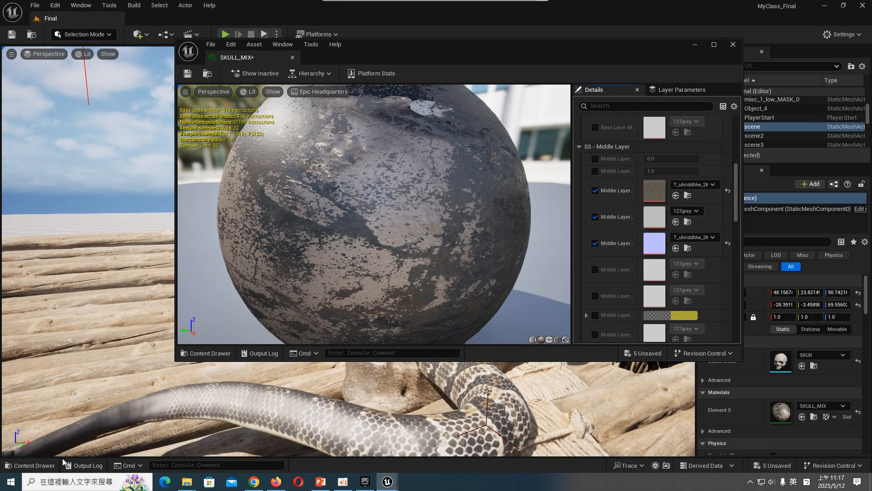
left_click(34, 465)
left_click_drag(293, 376, 654, 216)
left_click_drag(594, 75, 304, 75)
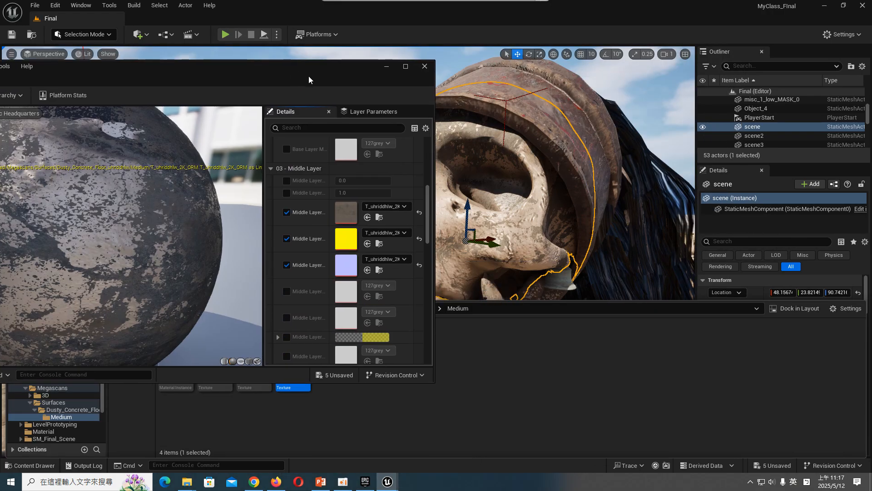
double_click(304, 79)
scroll(596, 250, "up", 2)
scroll(674, 241, "up", 6)
scroll(445, 236, "down", 5)
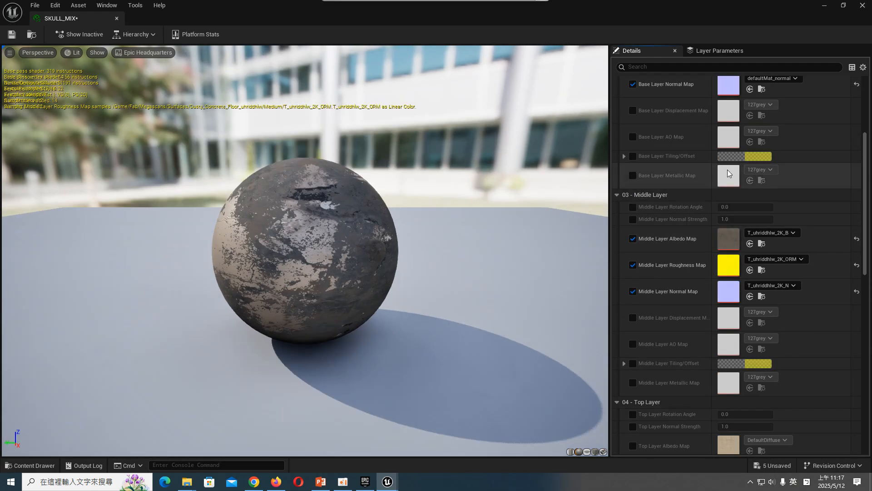
scroll(712, 178, "up", 6)
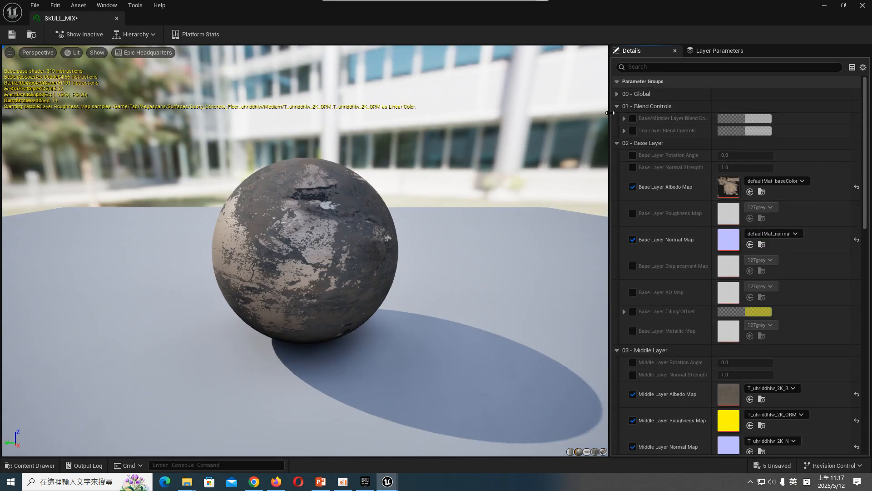
- Enable SKULL_MIX's blend controls and set Base/Middle amount to about 1.05, contrast 2.13, falloff 0.91, invert 0.072, and Top Layer amount to about 0.81
left_click(632, 119)
left_click(624, 118)
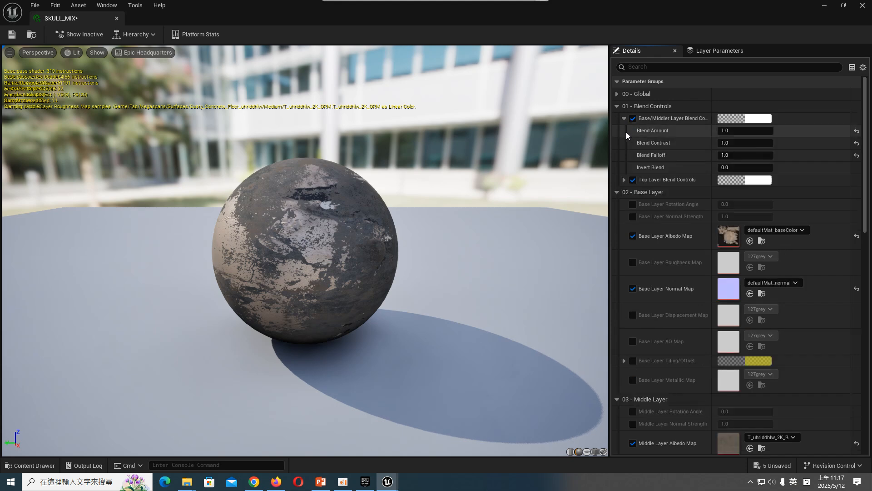
left_click(624, 179)
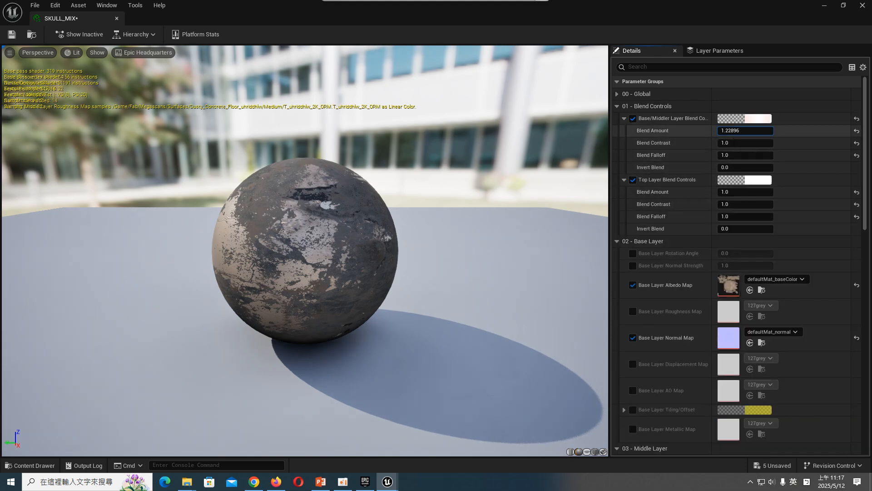
mouse_move(745, 130)
left_mouse_down()
mouse_move(736, 142)
mouse_move(791, 143)
mouse_move(768, 142)
left_mouse_up()
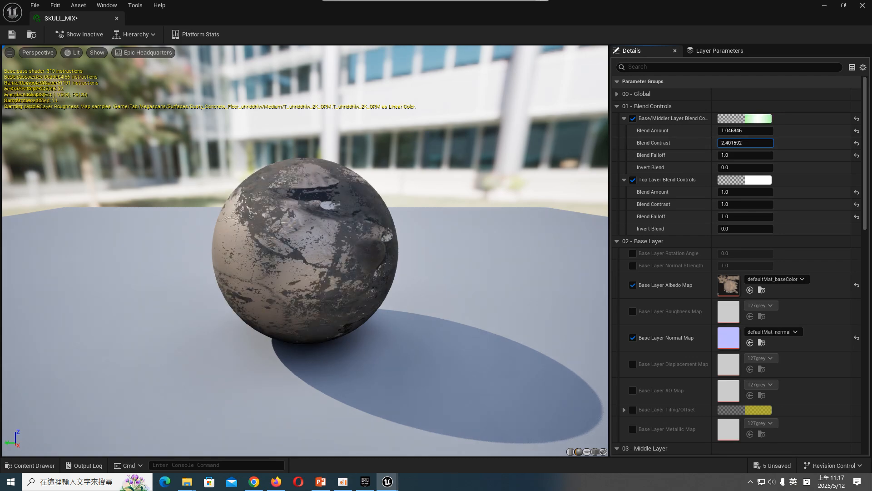
left_click_drag(478, 14, 140, 76)
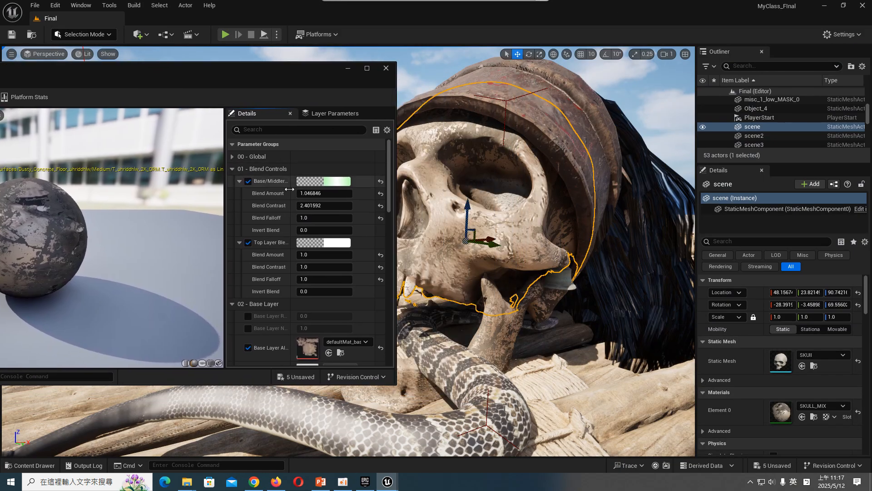
mouse_move(313, 206)
left_mouse_down()
mouse_move(336, 206)
mouse_move(298, 206)
mouse_move(315, 205)
mouse_move(313, 218)
mouse_move(339, 230)
mouse_move(328, 230)
mouse_move(330, 255)
mouse_move(323, 254)
left_mouse_up()
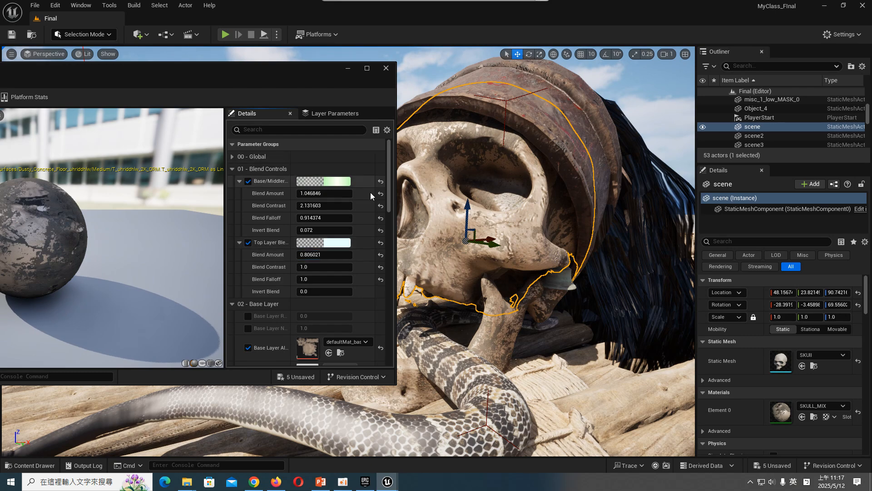
- Enable and turn on the Use Base Layer option in SKULL_MIX's 00 - Global parameters, leaving the Use Top Layer override off
left_click(232, 156)
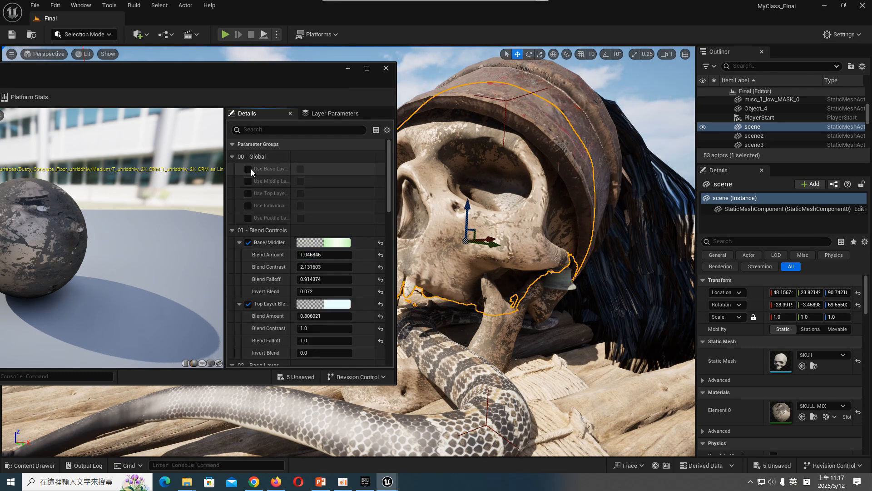
left_click(249, 169)
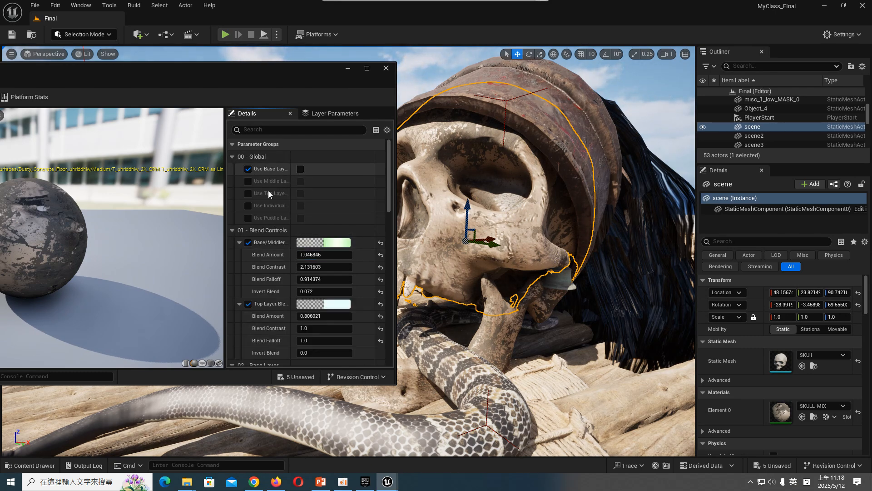
left_click(301, 169)
left_click(248, 193)
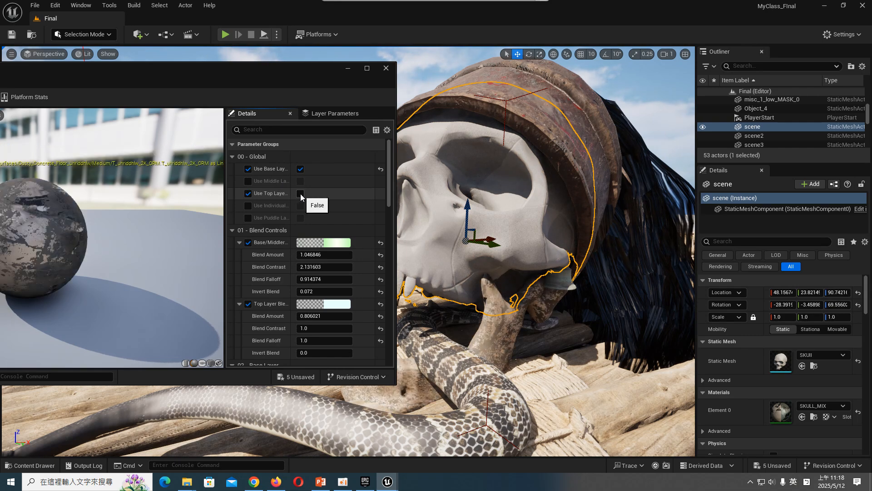
left_click(248, 193)
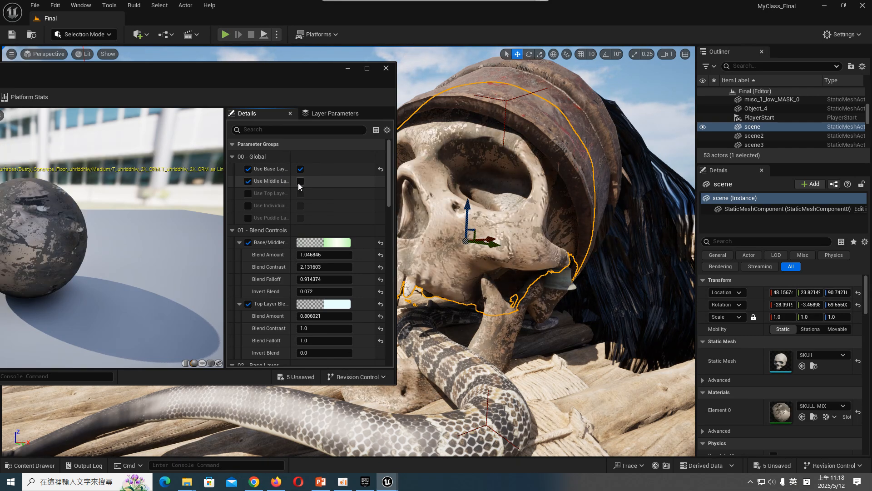
- Enable the Base Layer Rotation Angle and Normal Strength overrides, and set the normal strength to about 1.14
scroll(290, 241, "down", 2)
scroll(272, 261, "down", 6)
scroll(278, 237, "up", 9)
left_click_drag(269, 87, 245, 62)
scroll(249, 264, "down", 8)
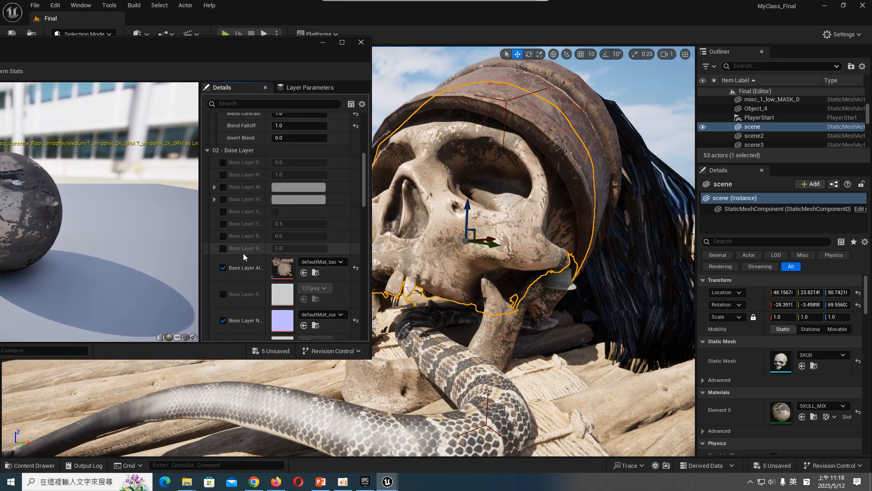
left_click(222, 162)
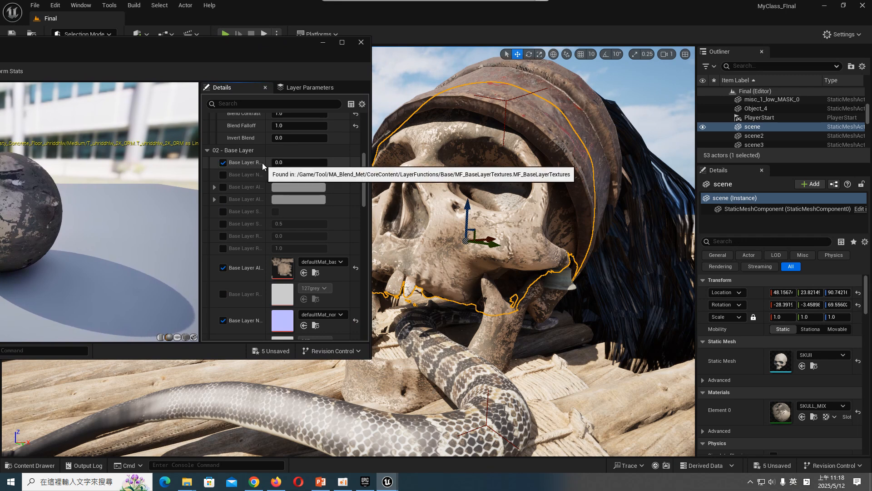
left_click_drag(266, 162, 295, 174)
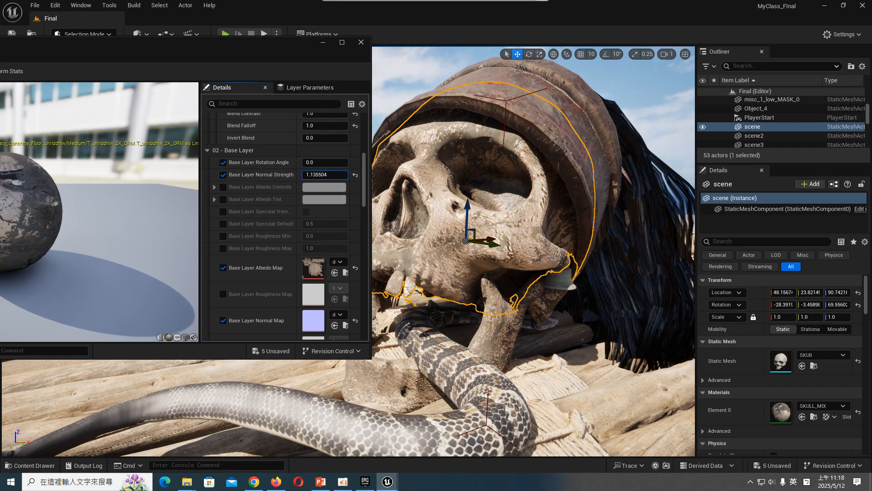
- Enable the Base Layer Albedo Controls and Albedo Tint, and darken the tint to a neutral grey with a value of about 0.32
left_click(222, 187)
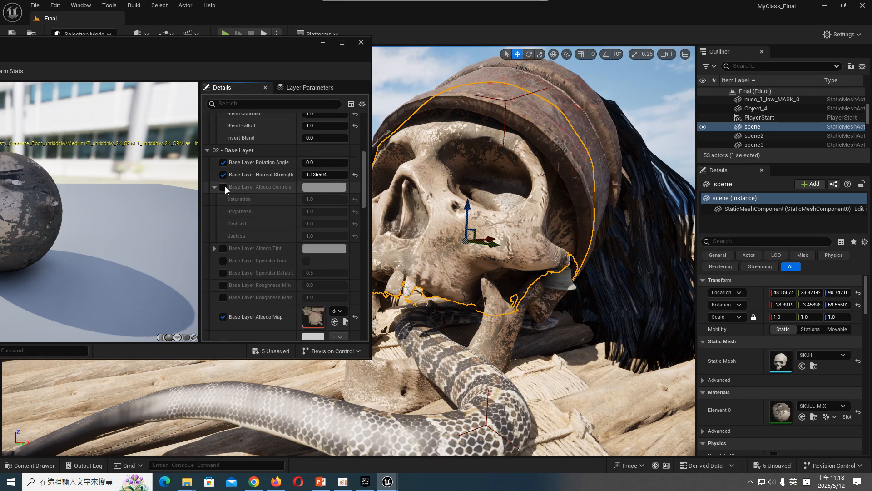
left_click(222, 199)
left_click(324, 199)
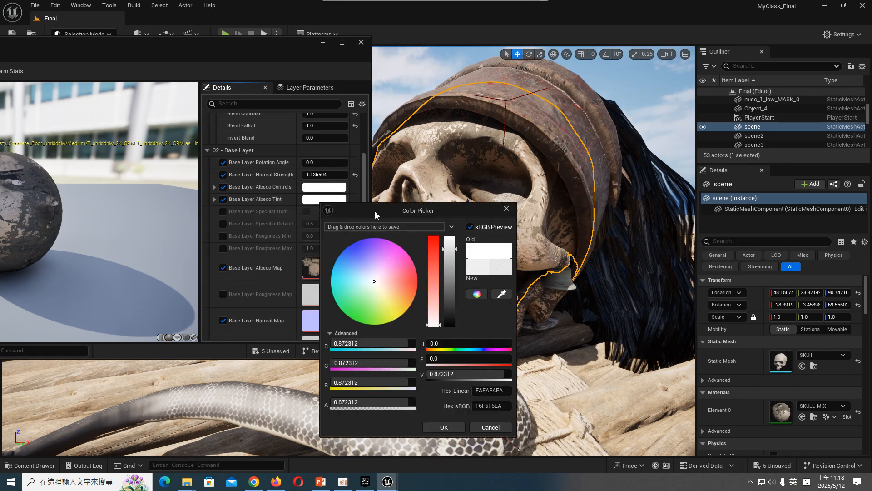
left_click_drag(454, 282, 450, 301)
left_click_drag(446, 217, 132, 237)
left_click_drag(138, 283, 142, 320)
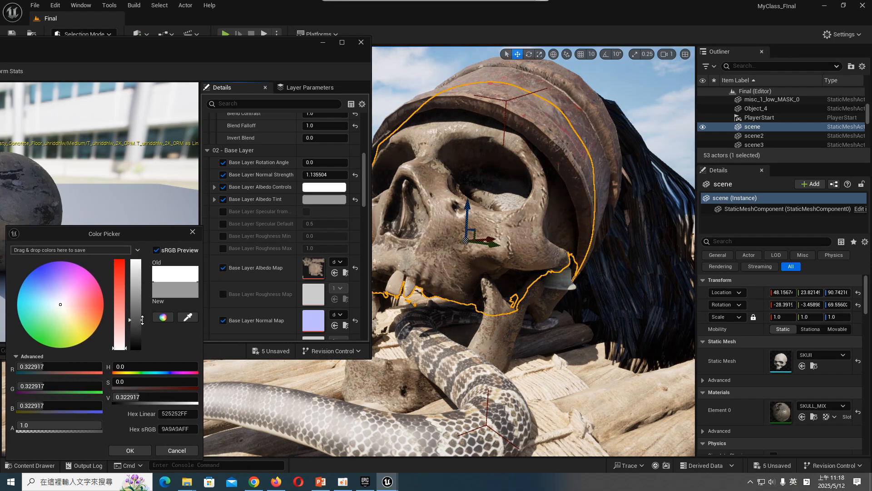
left_click(130, 450)
- Close the SKULL_MIX editor and view the level through CineCameraActor0
left_click_drag(242, 50, 377, 148)
left_click(496, 141)
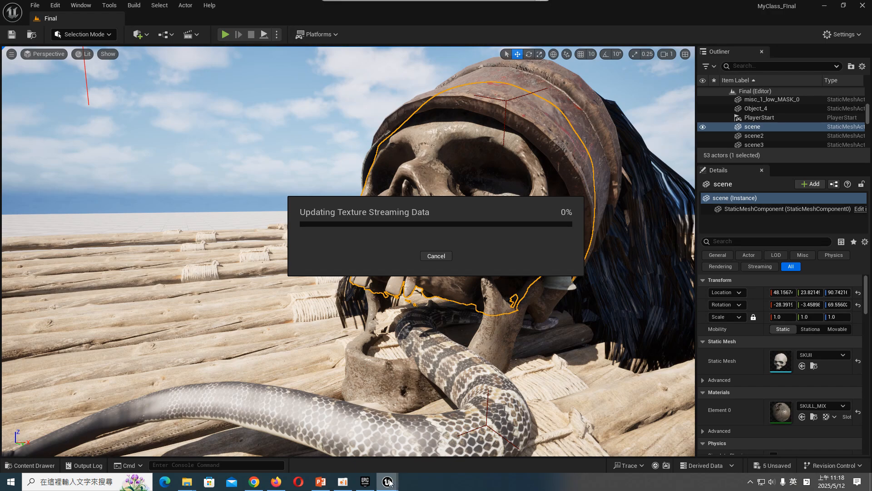
mouse_move(390, 482)
left_click(445, 454)
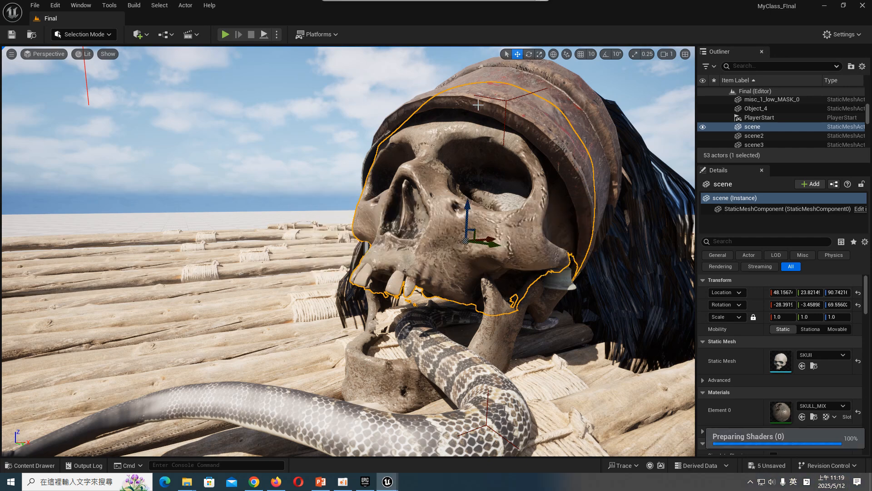
left_click(64, 57)
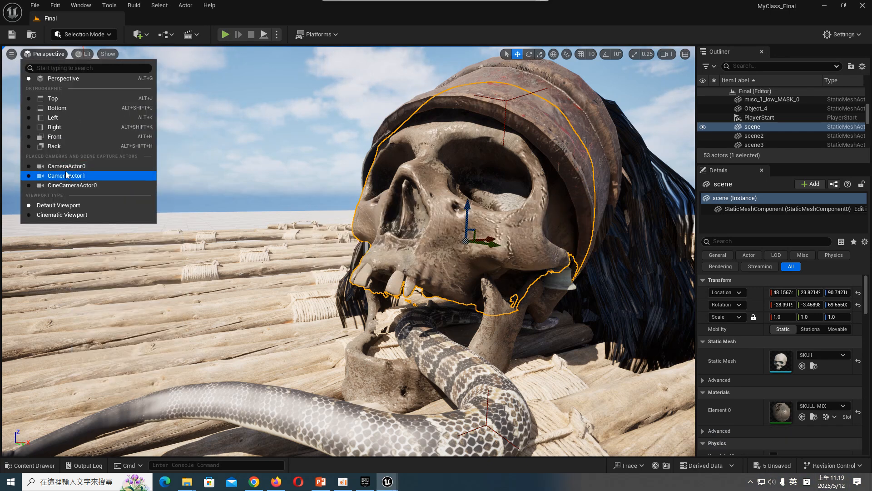
left_click(69, 186)
left_click(419, 136)
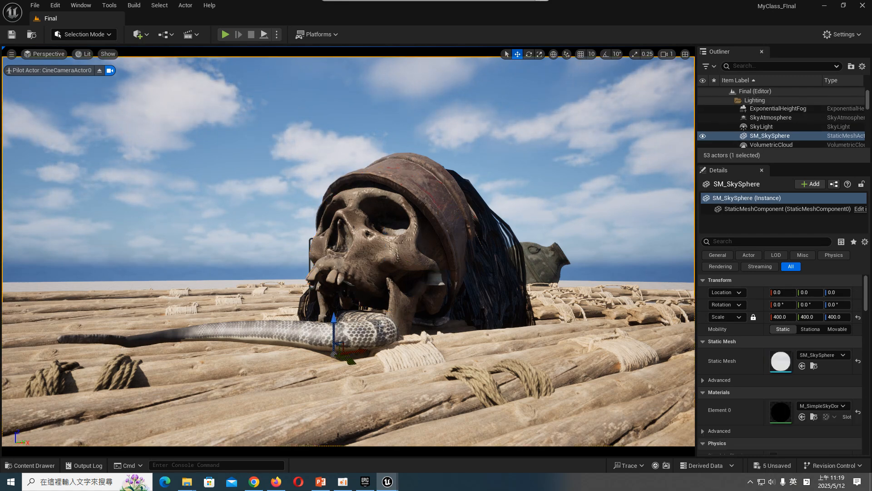
- Select the snake, simulate the level to check its animation in the camera view, and stop the simulation with nothing selected
left_click(380, 326)
left_click(276, 34)
left_click(331, 70)
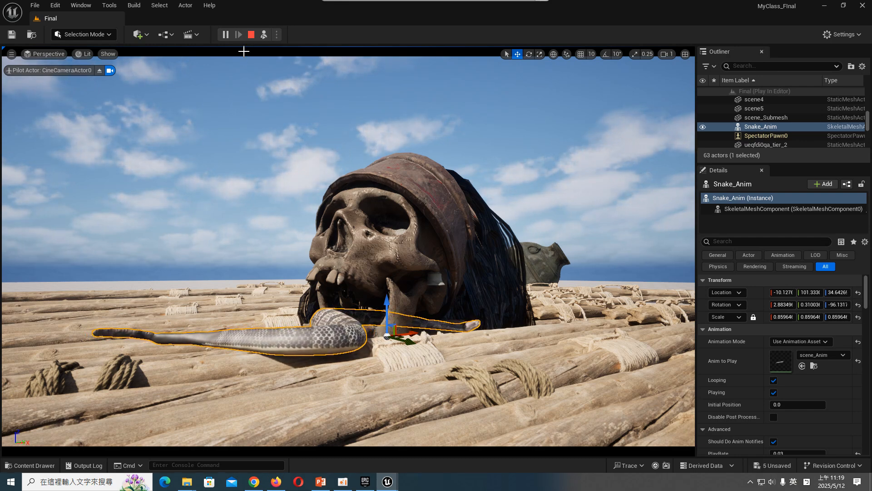
left_click(251, 36)
left_click(417, 99)
key("Escape")
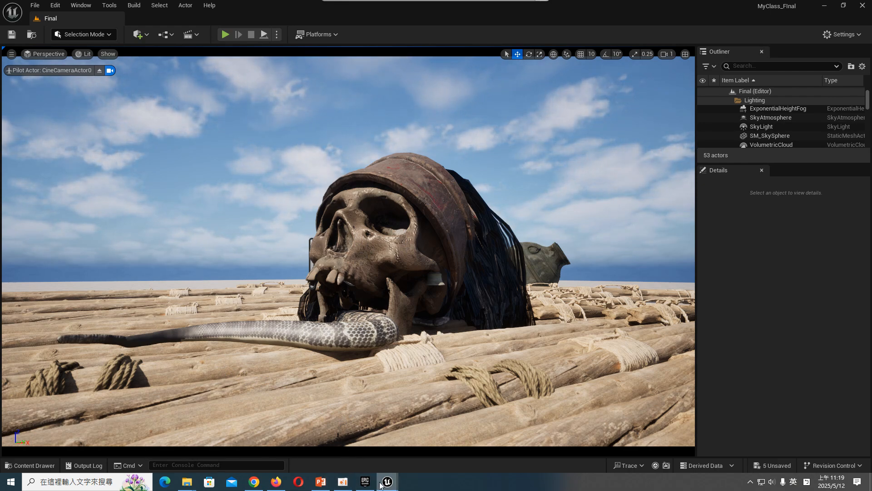
- Open the Fab asset library from the project's content and move its window clear of the content folders
left_click(16, 464)
left_click(57, 308)
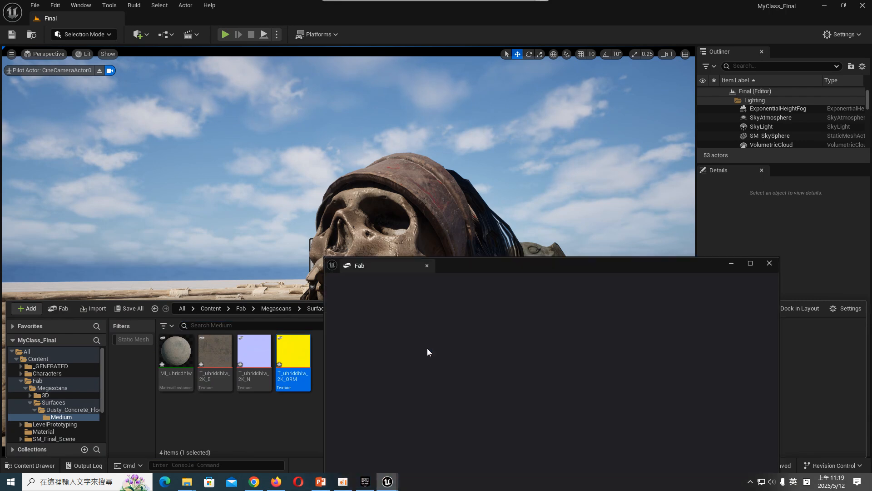
left_click_drag(498, 268, 527, 132)
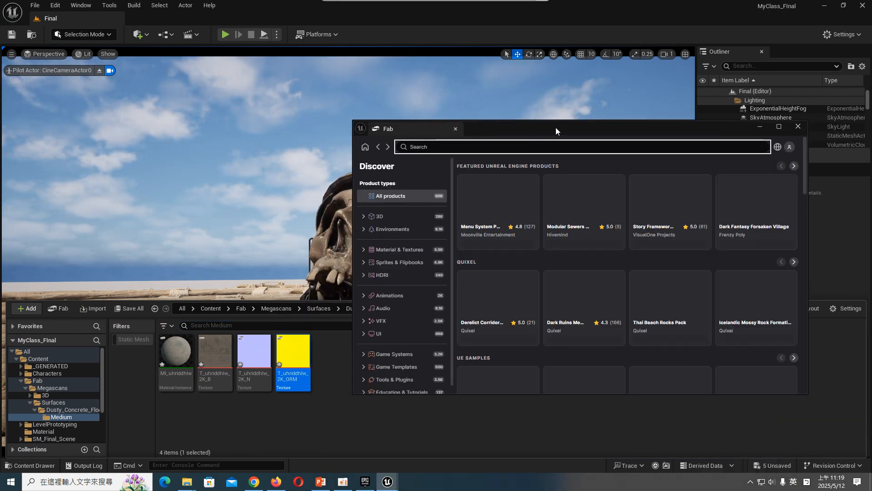
- Check the cache directory and the Megascans preferred quality tier in the Fab settings
left_click(789, 147)
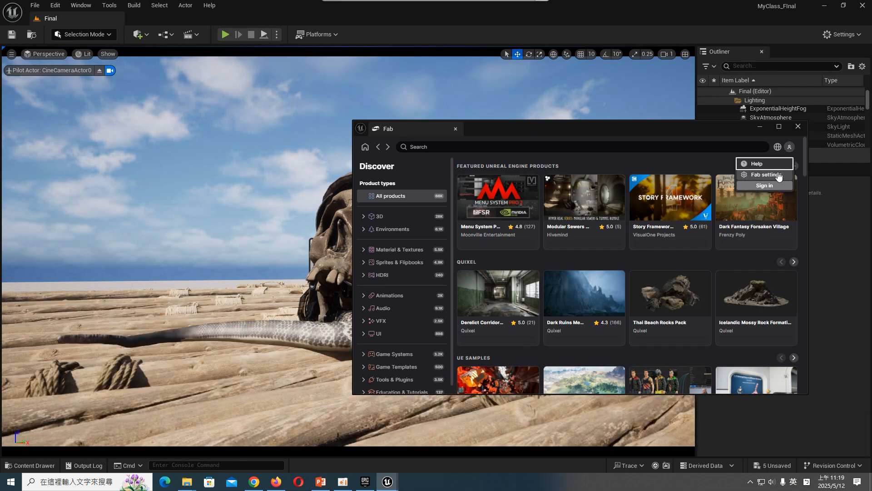
left_click(766, 174)
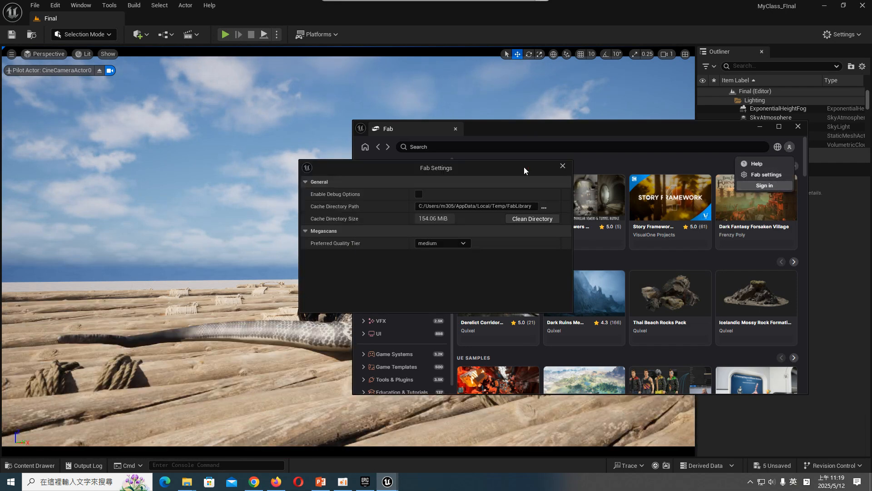
left_click(562, 165)
left_click(790, 148)
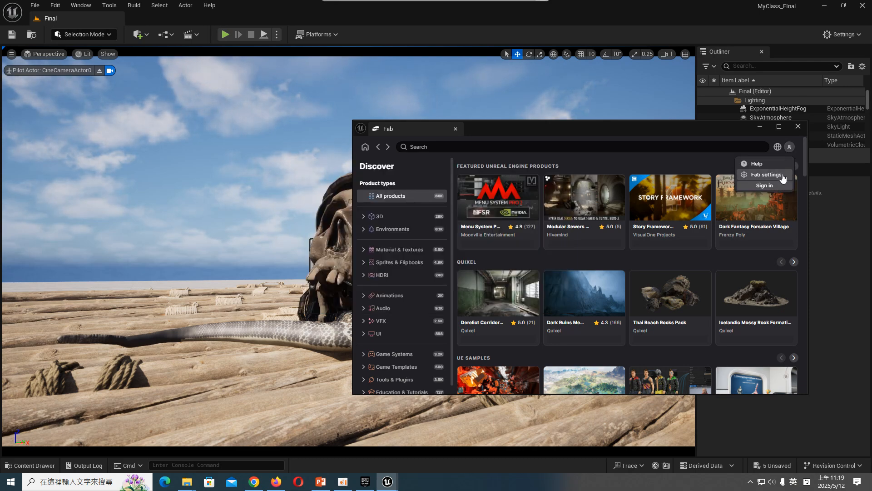
left_click(766, 174)
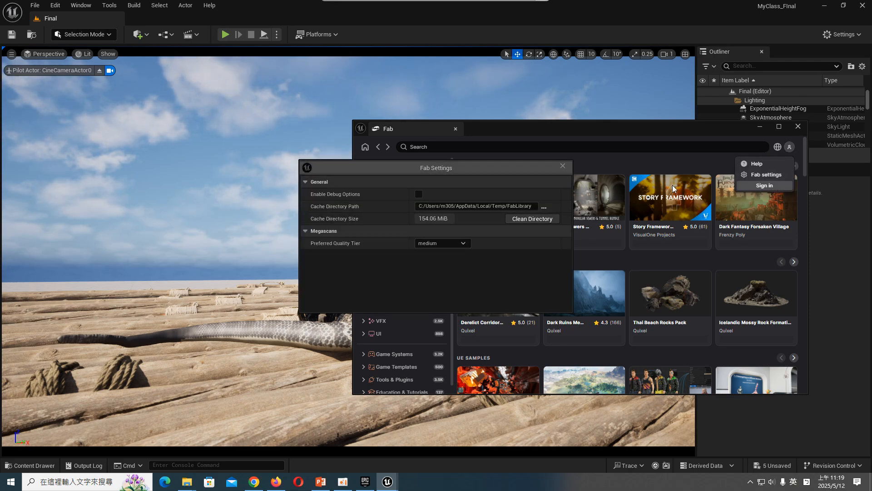
left_click(559, 167)
- Start signing in to Fab and close the older Epic Games login page in the browser
left_click(789, 148)
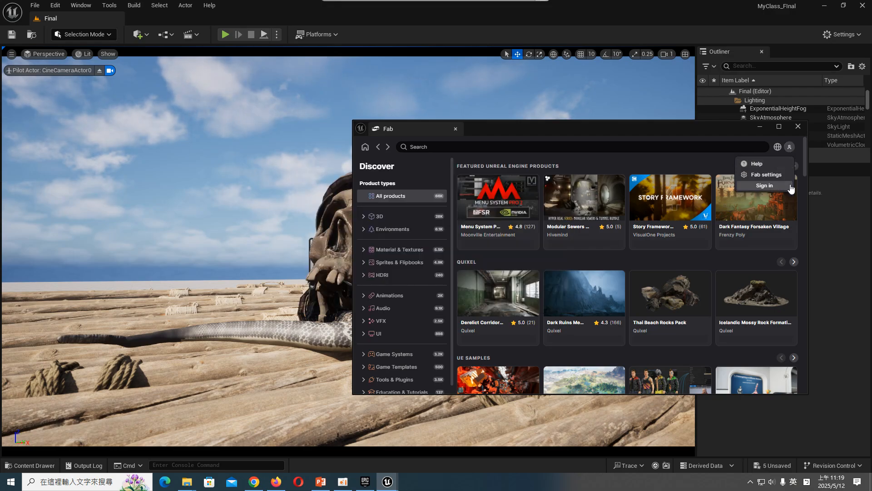
left_click(772, 192)
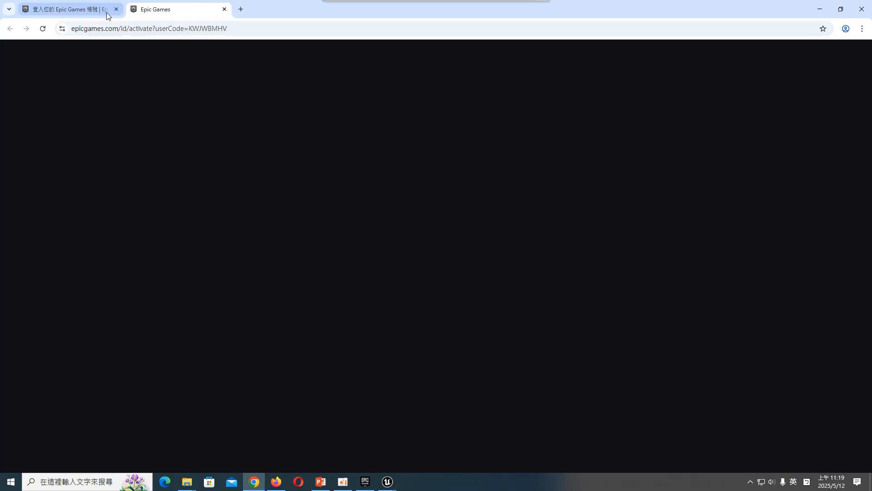
left_click(116, 9)
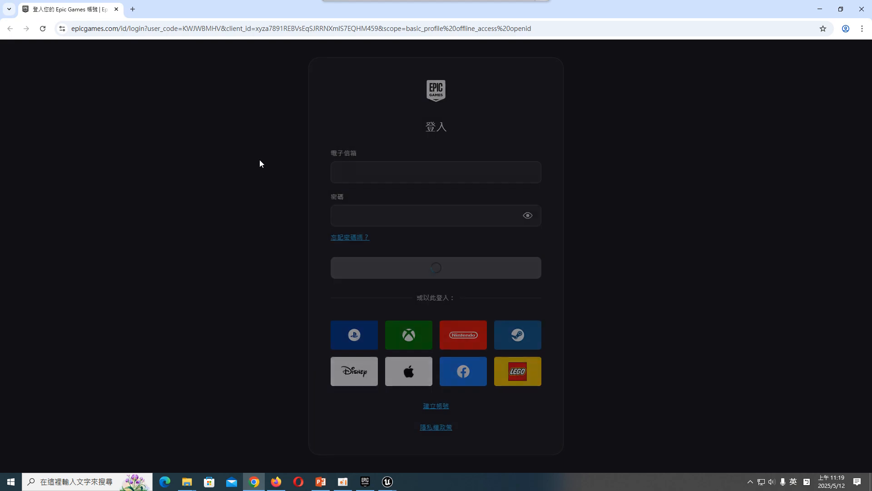
left_click(353, 485)
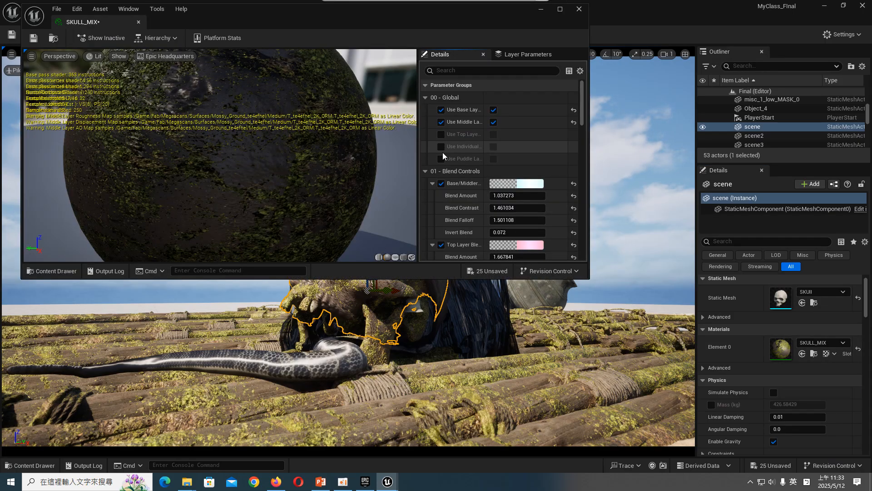
- Review SKULL_MIX's blend controls and its base and middle layer maps, moving the editor aside to uncover the skull
scroll(443, 156, "down", 10)
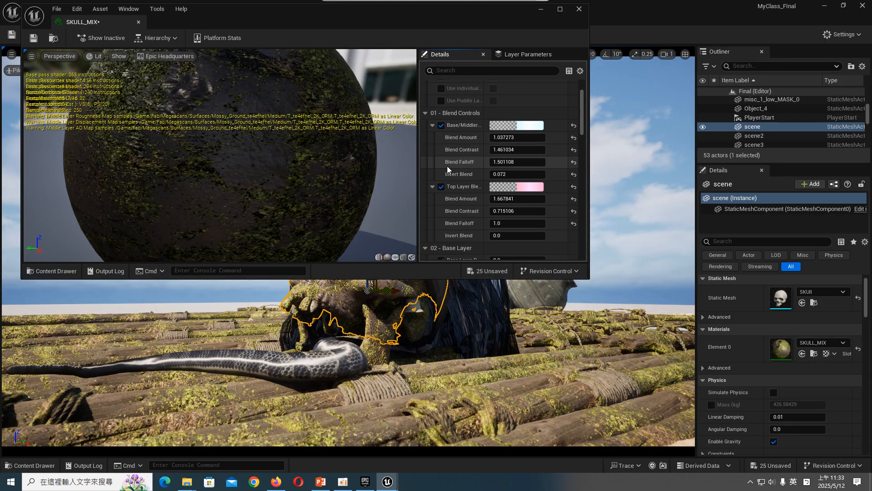
scroll(446, 165, "down", 10)
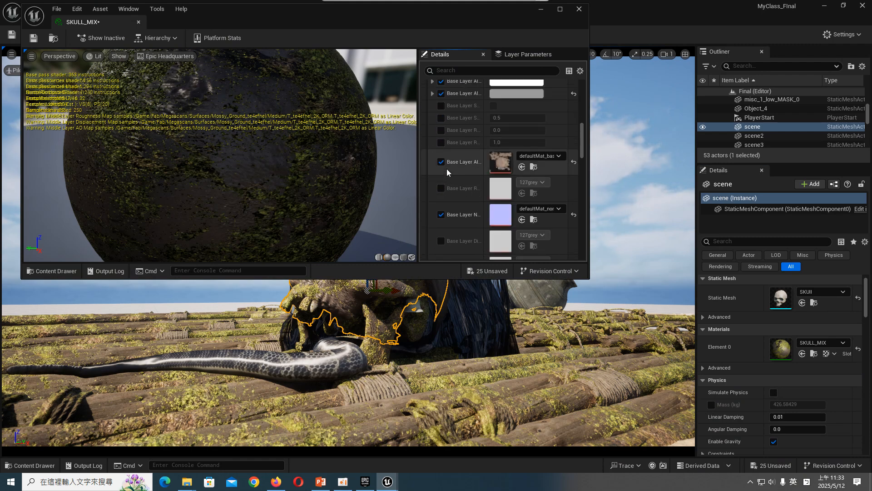
scroll(455, 175, "down", 1)
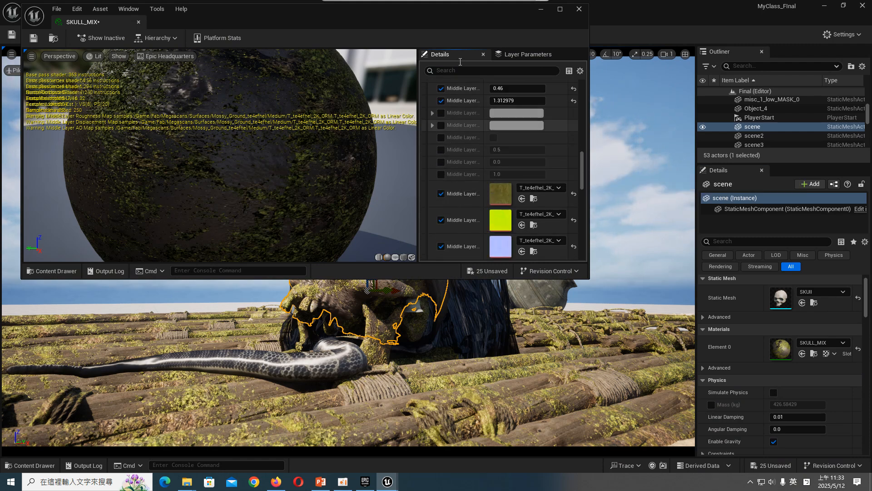
left_click_drag(484, 14, 228, 34)
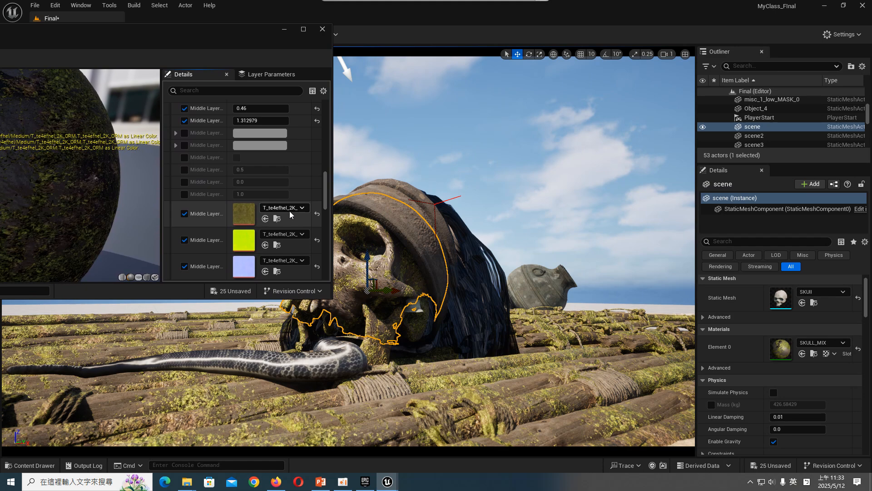
- Set SKULL_MIX's middle layer rotation angle to 0.3 and its normal strength to 0.829572
scroll(212, 227, "up", 2)
mouse_move(261, 149)
left_mouse_down()
mouse_move(248, 149)
mouse_move(253, 138)
left_mouse_up()
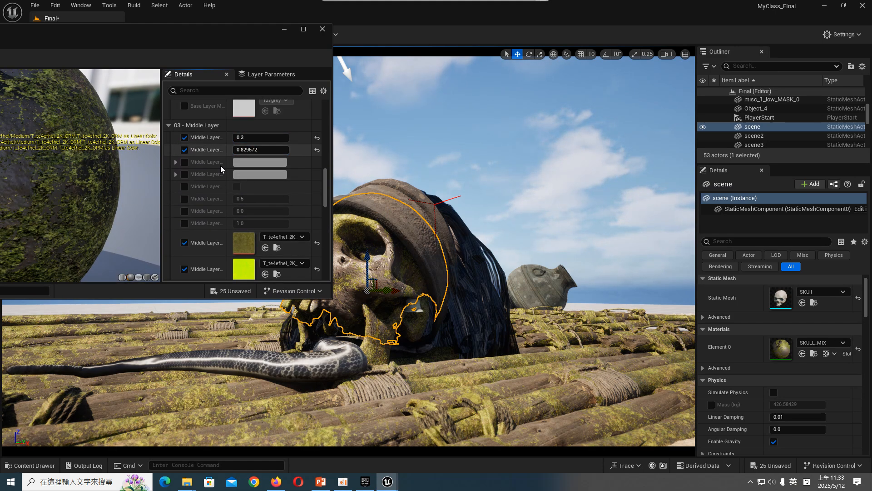
scroll(200, 200, "up", 4)
scroll(195, 208, "up", 10)
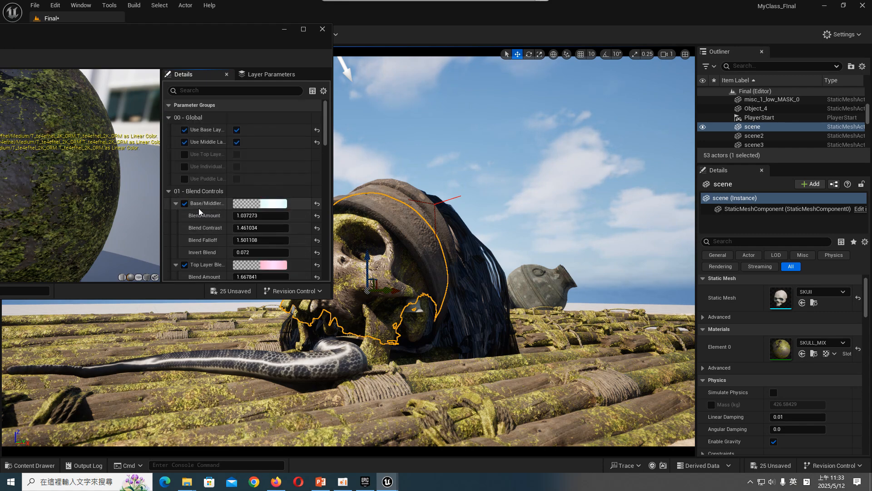
- Try the Mossy_Cracked_Concrete texture T_ufnlbfjew_2K_B as SKULL_MIX's base layer albedo map, moving the editor aside to uncover the skull
scroll(201, 210, "down", 12)
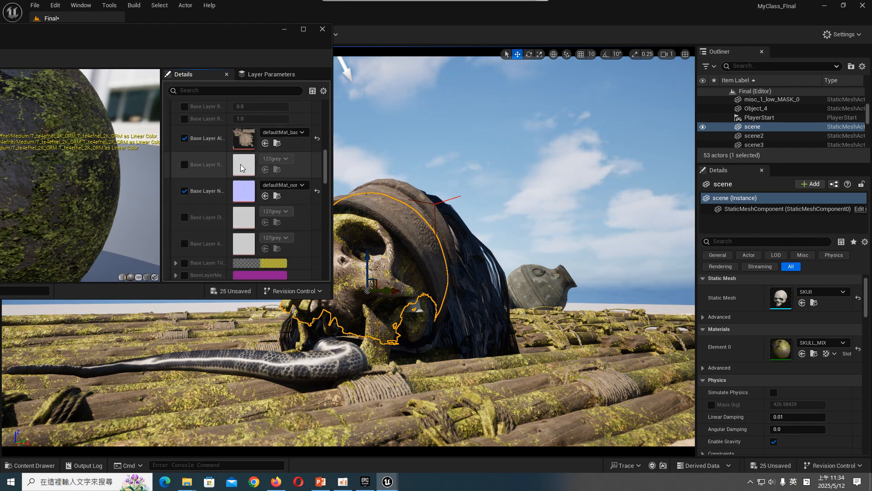
left_click(30, 465)
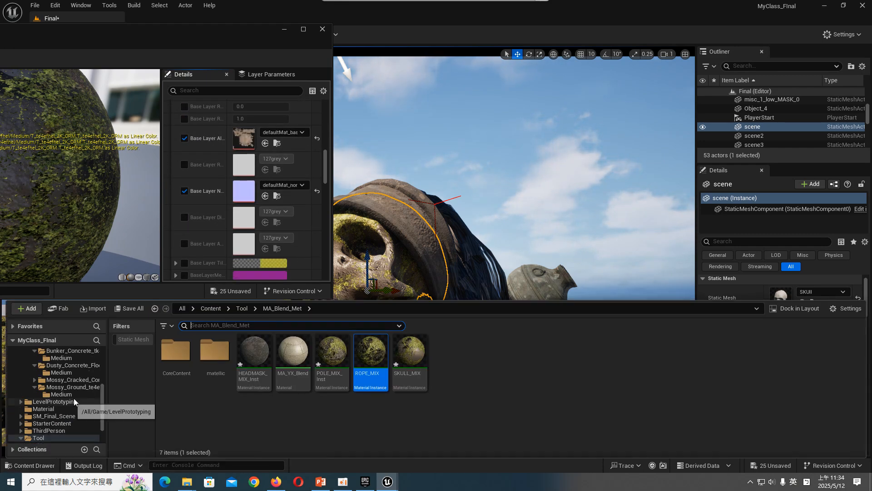
left_click(78, 394)
double_click(80, 380)
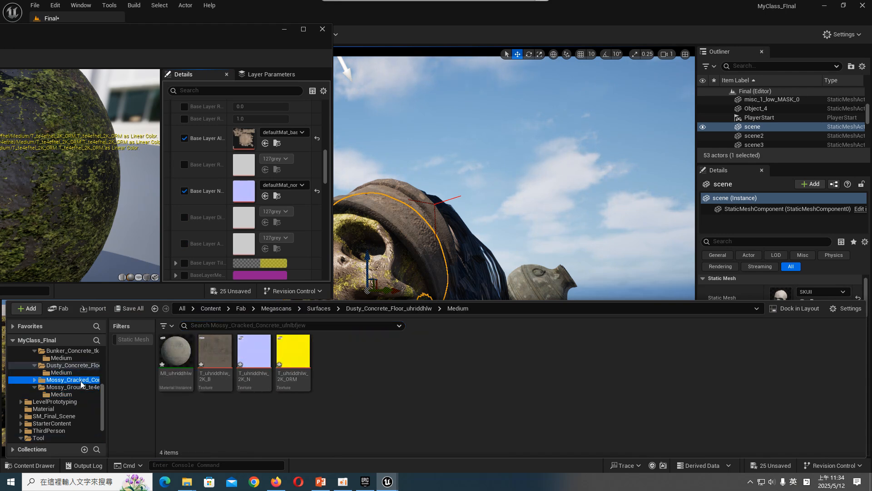
left_click(80, 387)
left_click_drag(214, 351, 256, 141)
left_click_drag(261, 42, 190, 32)
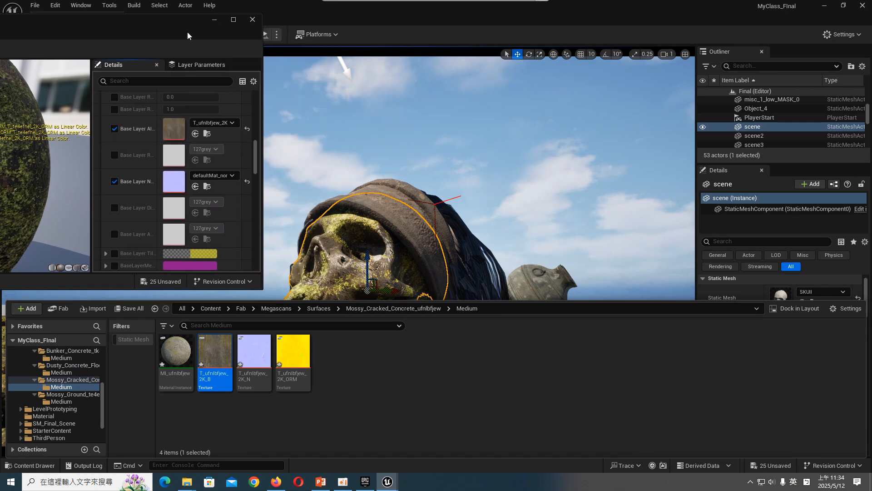
- Try the Dusty_Concrete_Floor albedo texture in the base layer, and replace it with Bunker_Concrete's T_tk4iffvdy_2K_B
left_click(60, 372)
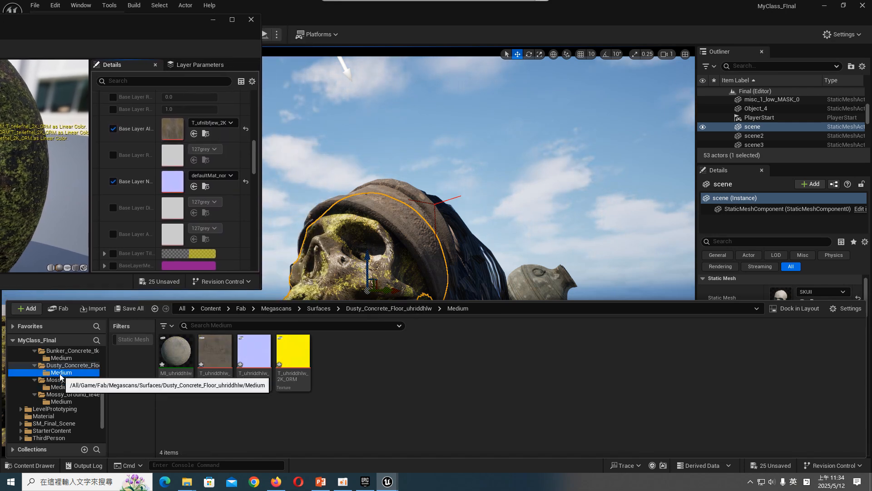
left_click_drag(215, 355, 173, 130)
left_click(61, 357)
left_click_drag(215, 354, 173, 129)
- Try the Broken Bricks albedo texture as the base layer albedo map, and return to Bunker_Concrete's T_tk4iffvdy_2K_B
scroll(44, 381, "up", 3)
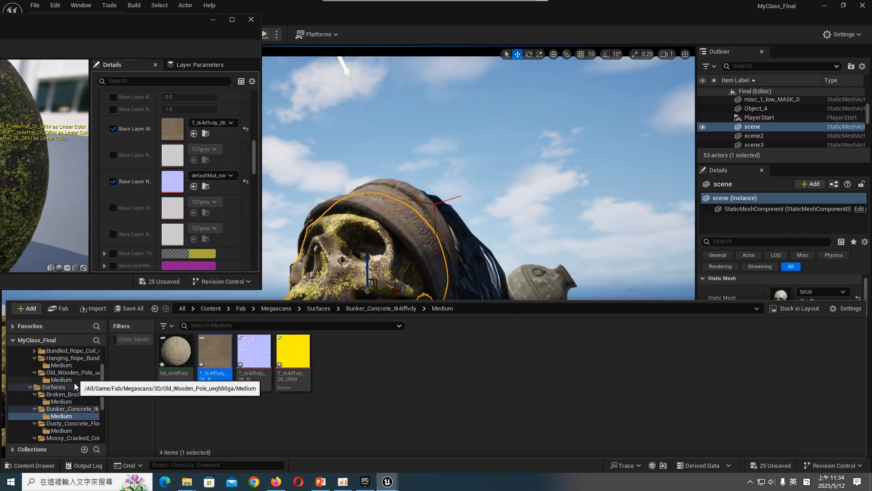
left_click(61, 401)
left_click_drag(215, 354, 174, 129)
left_click(60, 415)
left_click_drag(221, 338, 173, 130)
scroll(146, 171, "up", 4)
scroll(146, 168, "up", 2)
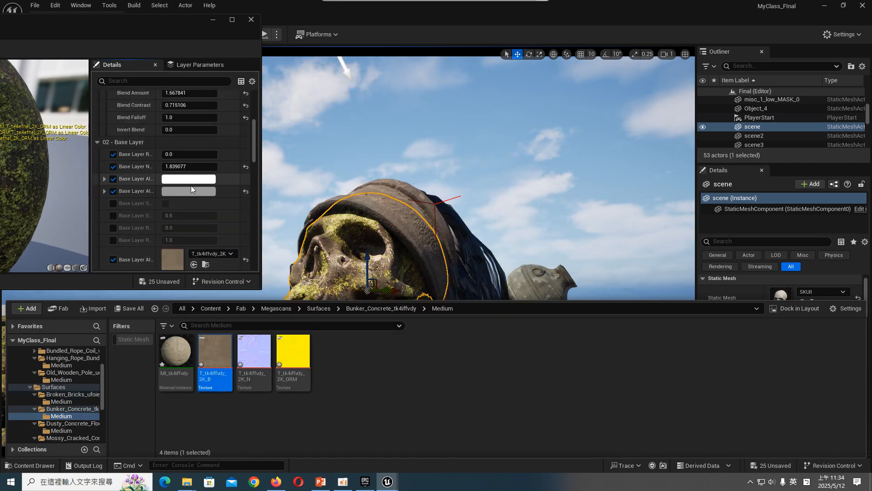
left_click(189, 191)
left_click_drag(334, 214, 556, 207)
left_click_drag(550, 278, 552, 288)
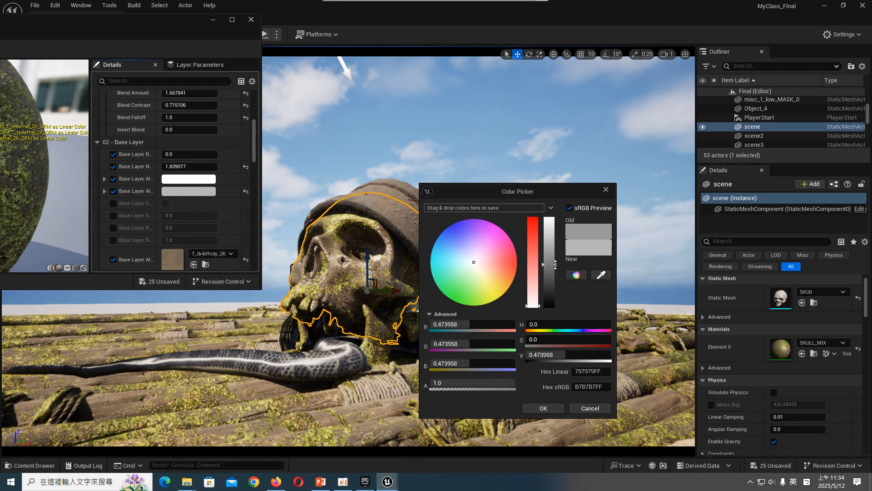
left_click(601, 408)
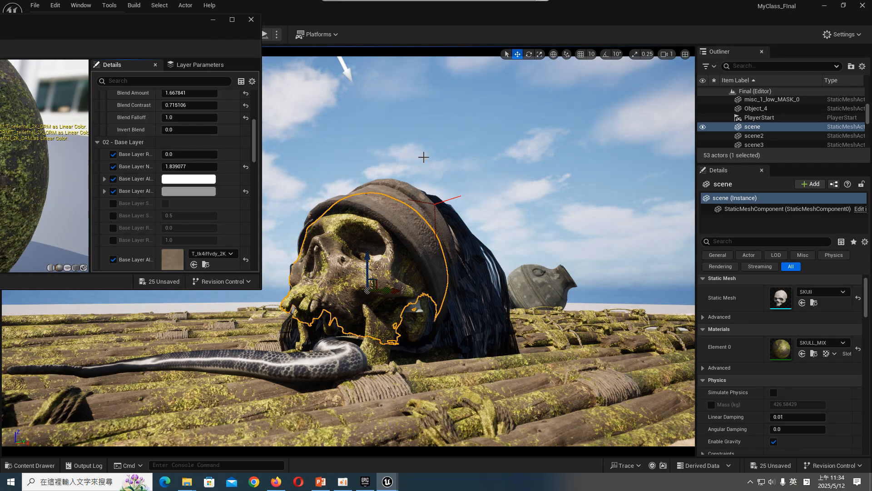
- Locate the skull's SKULL_MIX material instance in the MA_Blend_Met folder and duplicate it
left_click(449, 162)
left_click(377, 273)
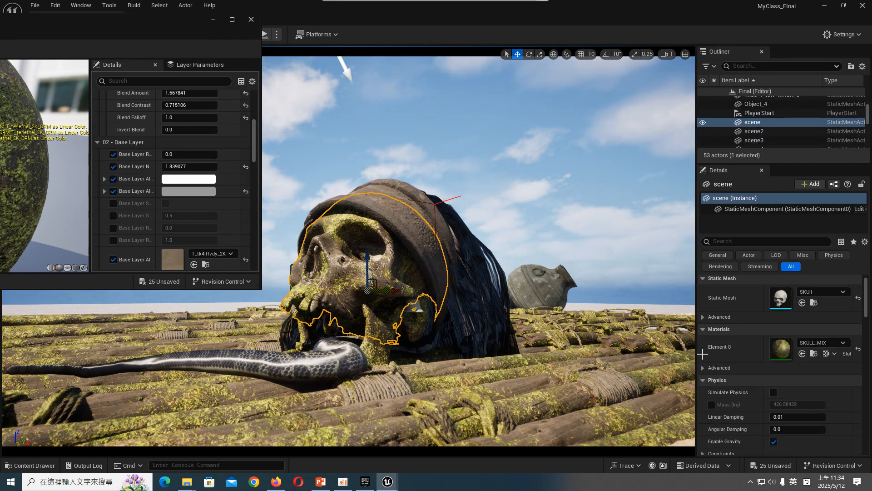
left_click(815, 355)
right_click(409, 359)
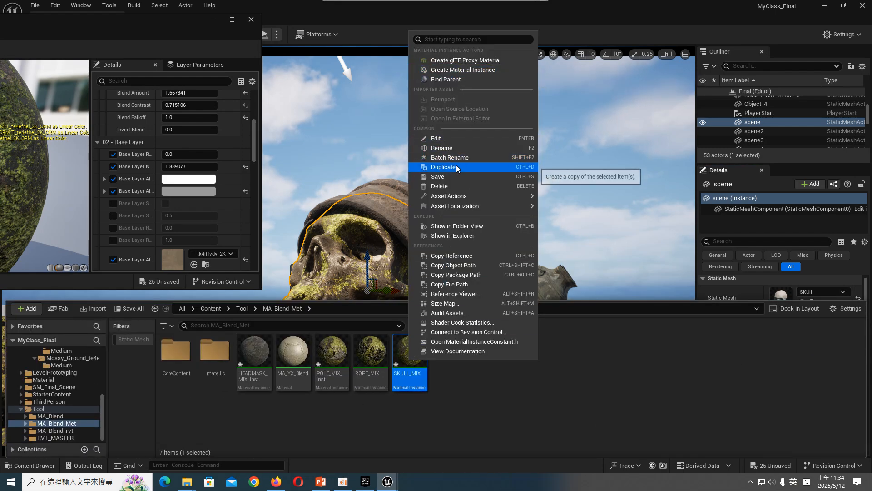
left_click(443, 167)
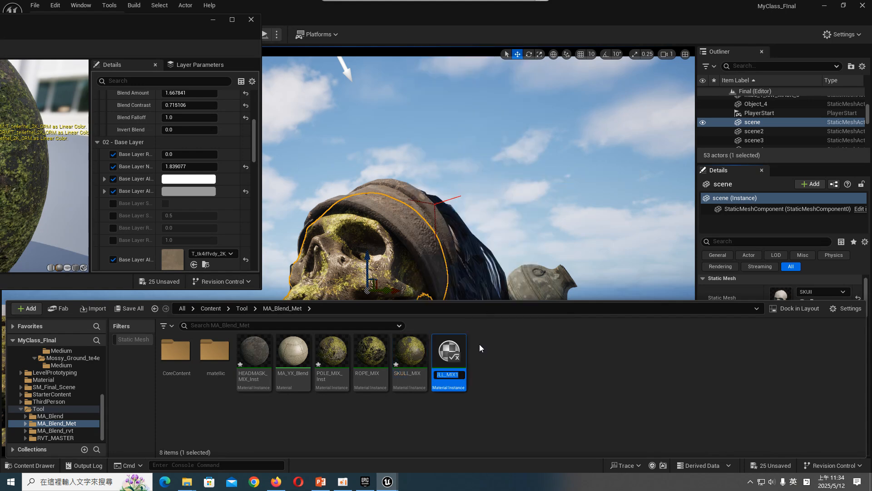
left_click(367, 268)
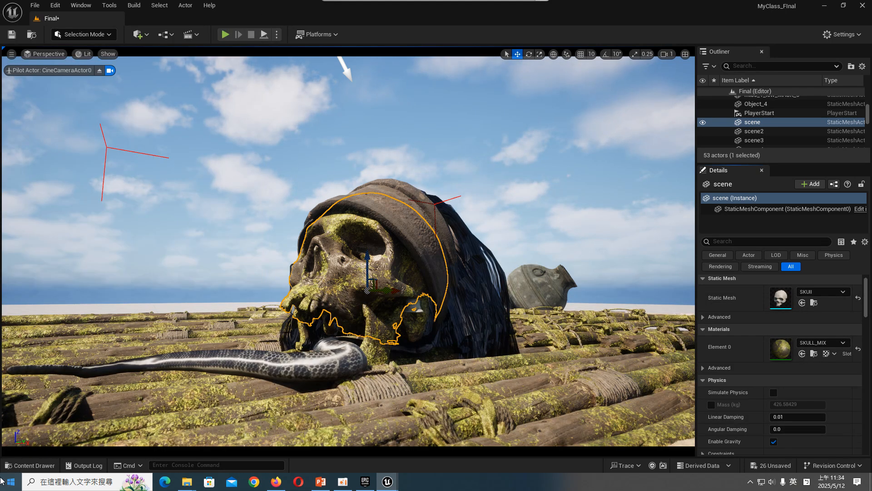
- Open the SKULL_MIX1 material instance, move its editor aside, and assign it as the skull's Element 0 material
left_click(30, 465)
double_click(455, 359)
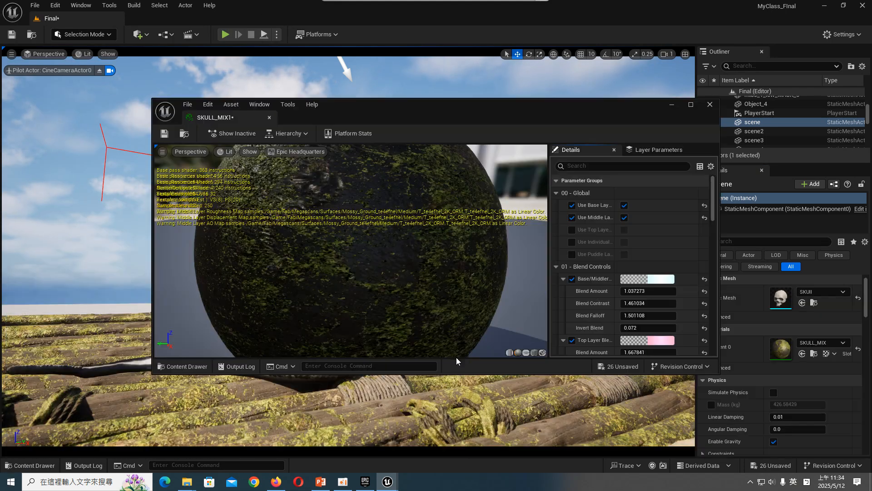
left_click_drag(413, 106, 102, 64)
scroll(277, 245, "down", 15)
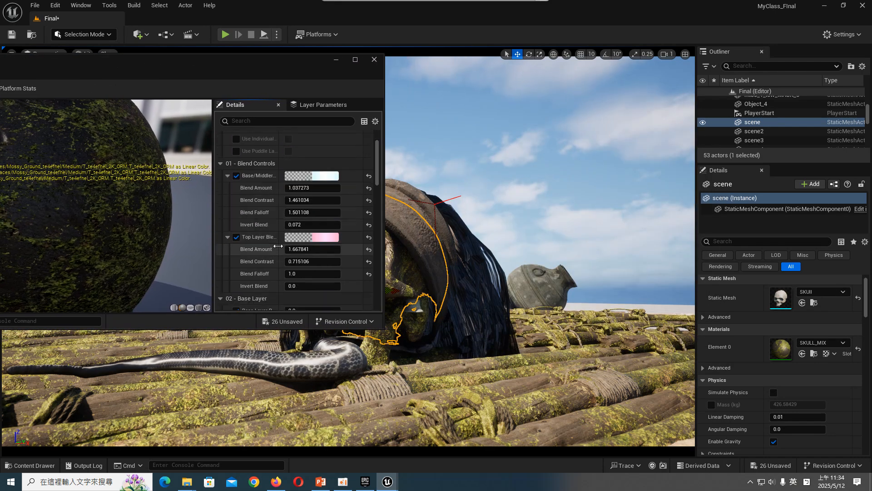
left_click_drag(289, 66, 264, 76)
scroll(157, 182, "up", 5)
left_click(802, 354)
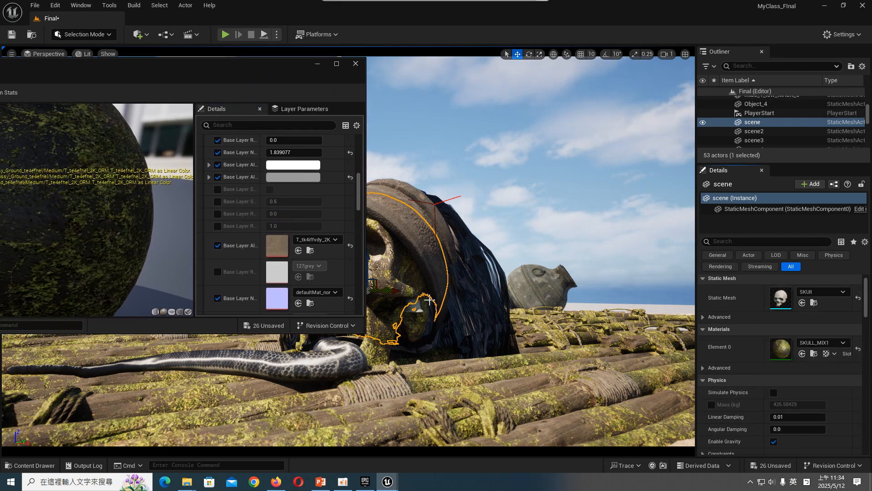
- Set SKULL_MIX1's base layer albedo tint to pure white with a brightness of 1.0, arranging the windows to uncover the skull
left_click(278, 178)
left_click(410, 219)
left_click_drag(410, 187, 676, 186)
left_click_drag(285, 64, 165, 90)
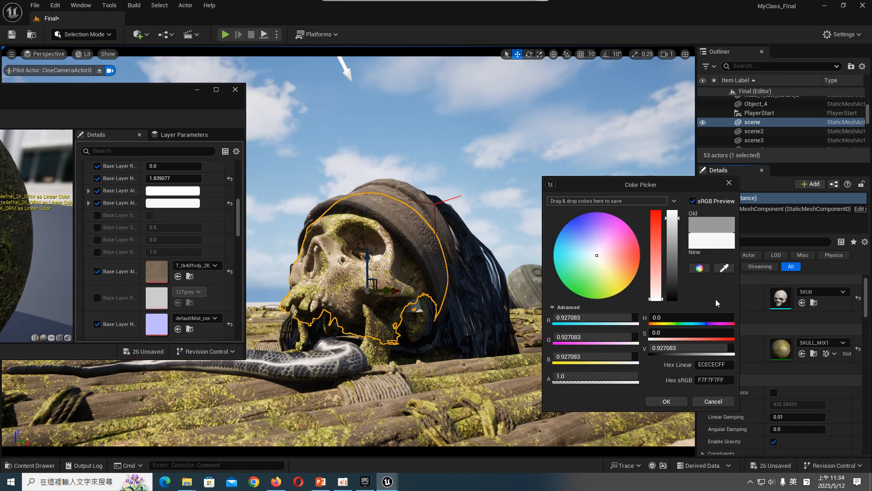
mouse_move(671, 232)
left_mouse_down()
mouse_move(670, 261)
mouse_move(666, 246)
left_mouse_up()
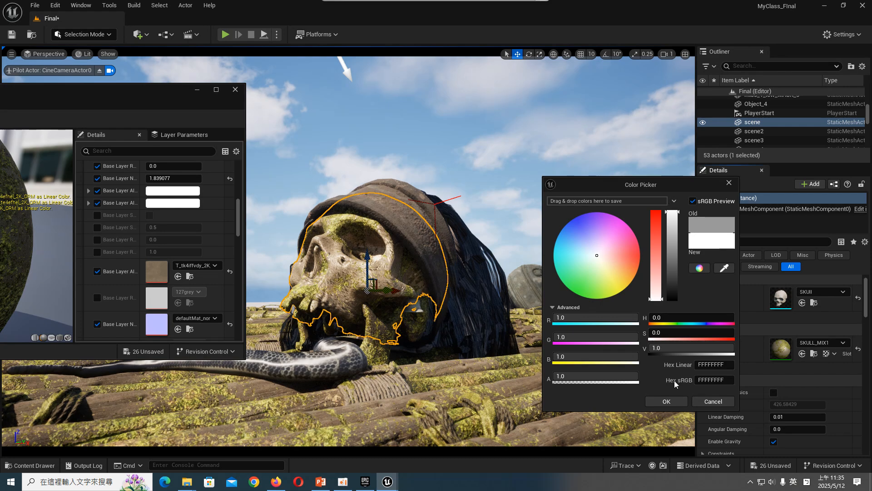
left_click(671, 402)
- Set the base layer rotation angle to 0.352 and normal strength to 0.817484, and widen the parameter name column
scroll(210, 267, "up", 3)
mouse_move(188, 223)
left_mouse_down()
mouse_move(153, 223)
mouse_move(183, 221)
mouse_move(191, 210)
left_mouse_up()
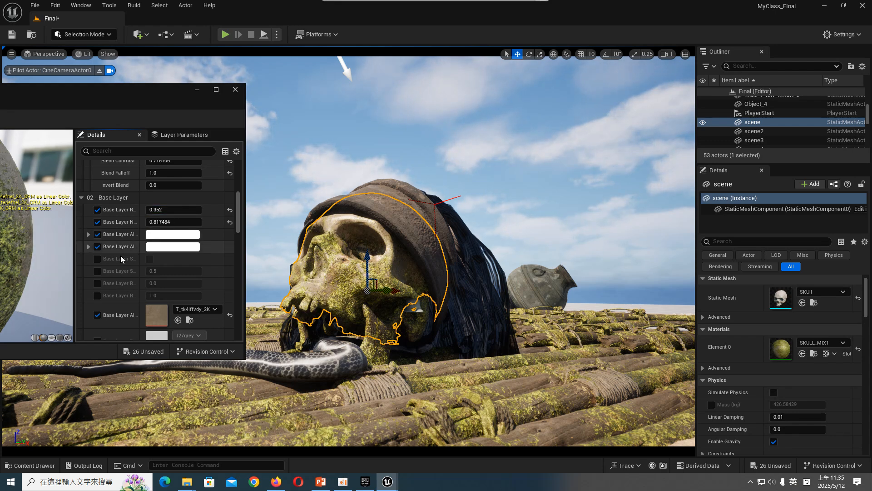
left_click_drag(138, 256, 169, 255)
- Enable the base layer's Specular Default, Roughness Min and Roughness Max, setting roughness to 0.110174 minimum and 1.370495 maximum
mouse_move(394, 1)
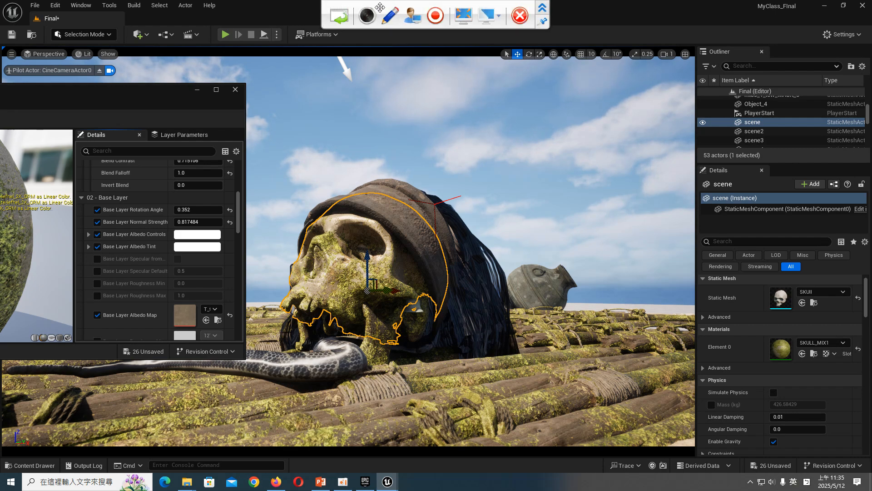
left_click(98, 270)
left_click(98, 283)
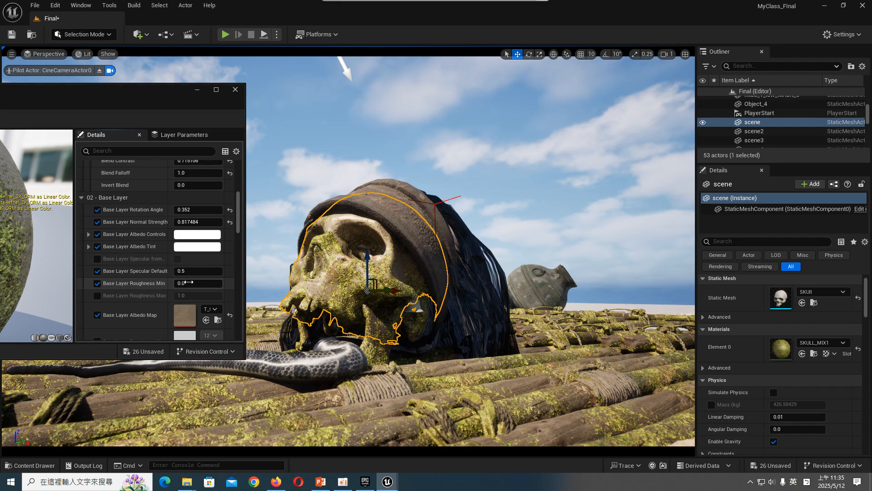
mouse_move(197, 283)
left_mouse_down()
mouse_move(203, 296)
mouse_move(182, 296)
mouse_move(196, 295)
left_mouse_up()
left_click(98, 295)
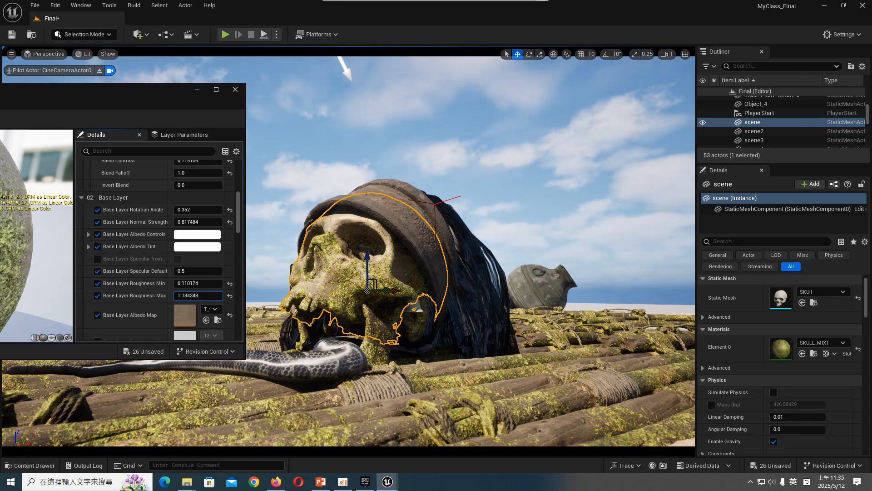
- Review SKULL_MIX1's blend, layer and image alpha parameters, switching the base_imagealpha override off and back on
scroll(162, 258, "up", 5)
scroll(147, 266, "up", 3)
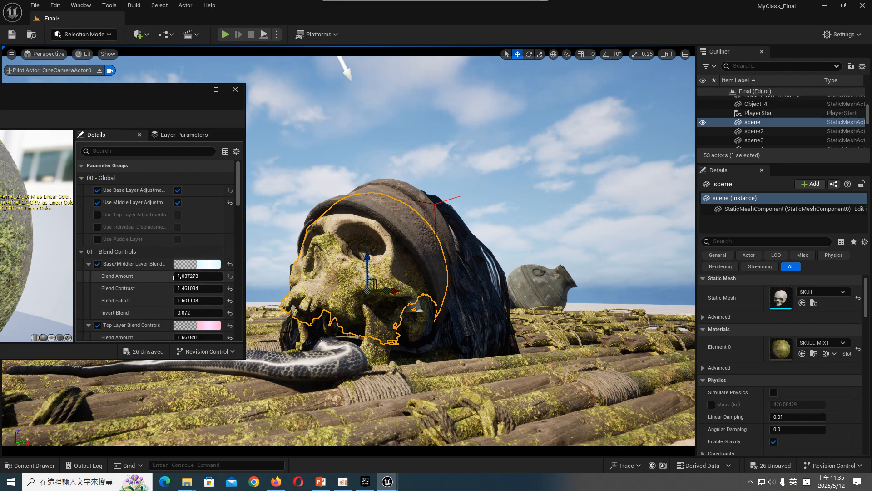
scroll(160, 282, "down", 10)
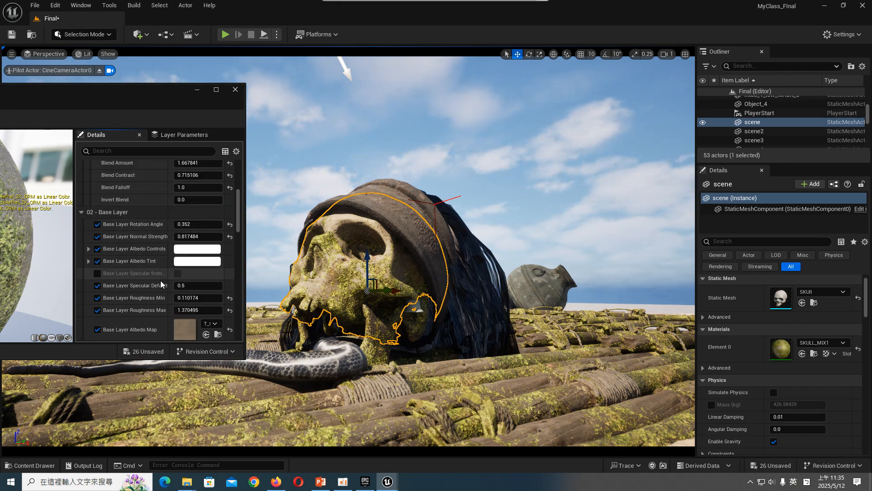
scroll(162, 285, "down", 10)
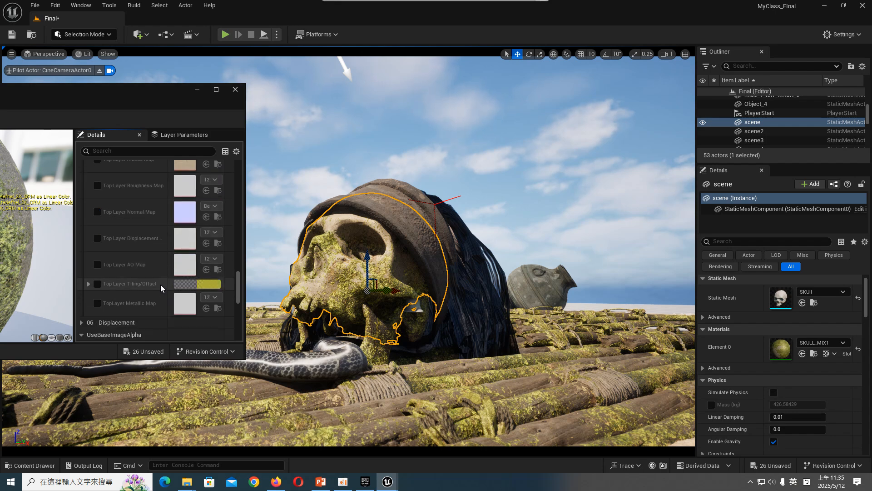
scroll(159, 285, "down", 10)
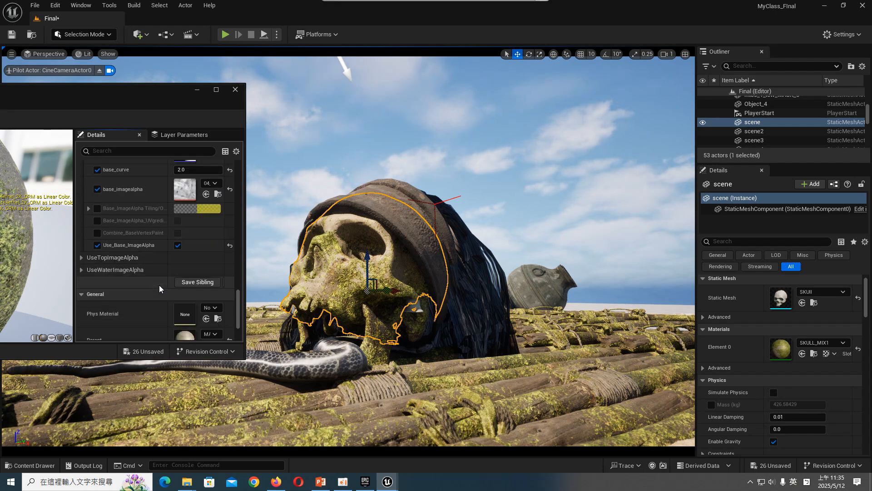
scroll(159, 287, "up", 3)
left_click(98, 277)
left_click(97, 276)
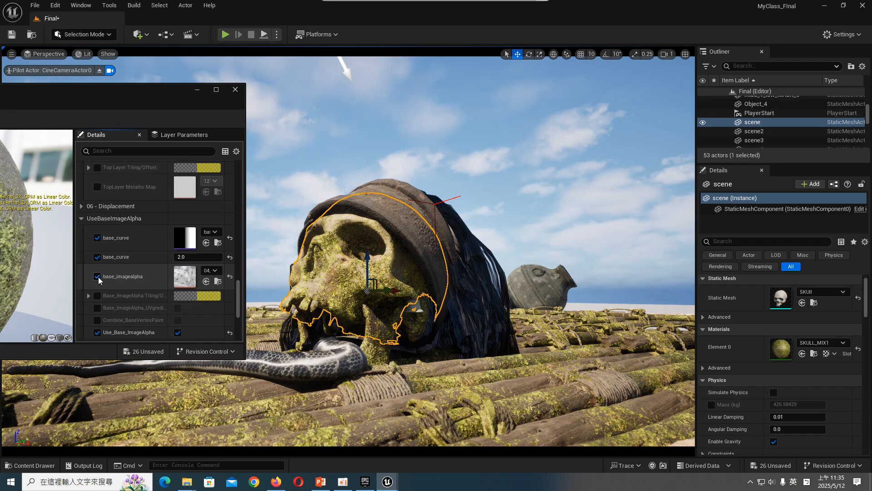
- Enable Base_ImageAlpha Tiling/Offset and set Tiling X to 0.641935, Tiling Y to 0.972457 and Offset X to 0.091811
left_click(97, 295)
left_click(88, 295)
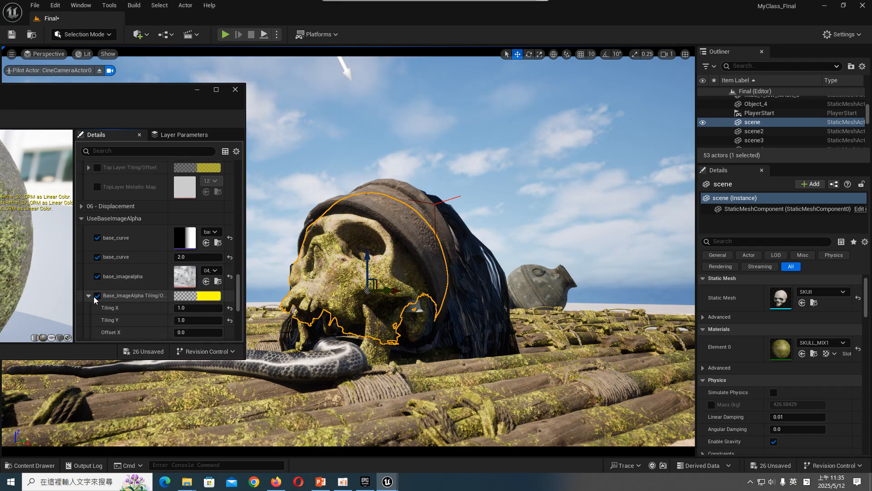
left_click_drag(187, 305, 177, 330)
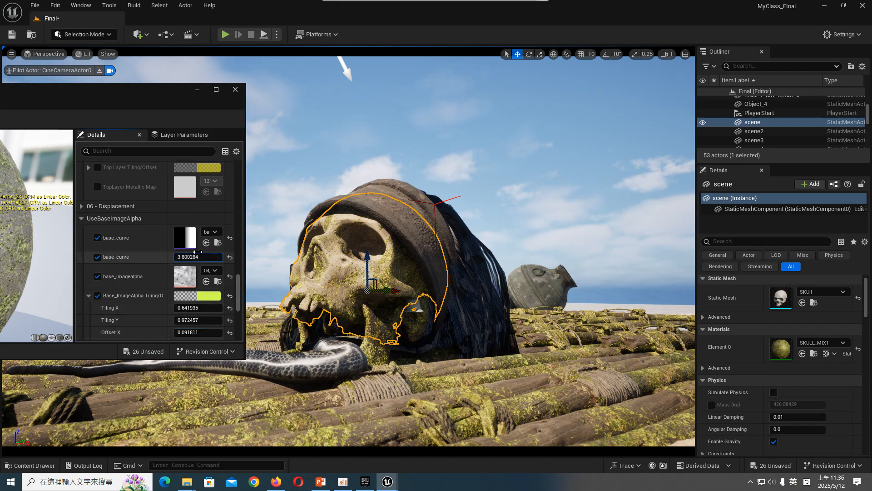
- Try an alternative curve for base_curve, and switch to the curve that sets its value to 2.0
left_click(211, 232)
left_click(241, 351)
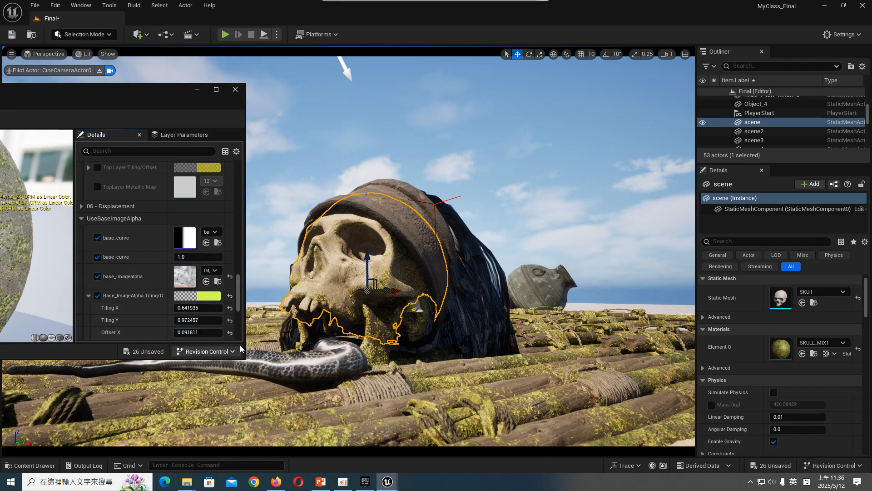
left_click(211, 232)
left_click(249, 340)
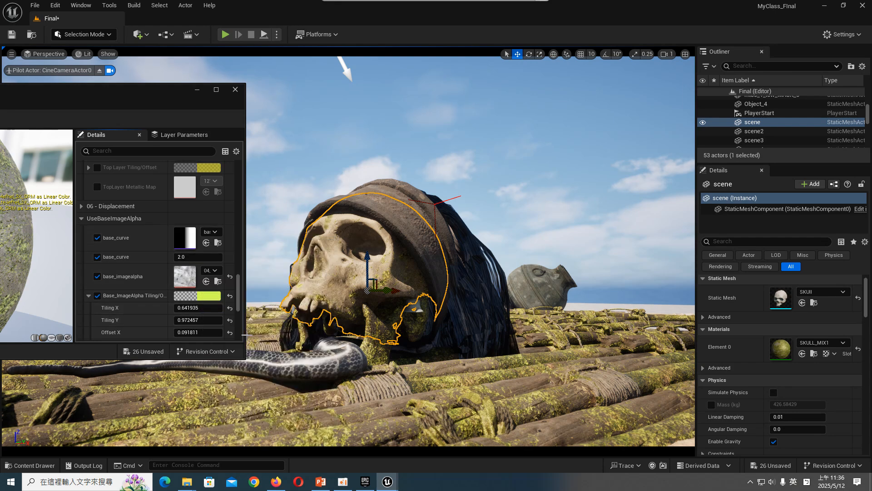
- Try different middle layer normal strengths on SKULL_MIX1 and set the value to 1.020406
scroll(156, 287, "up", 10)
scroll(163, 285, "up", 6)
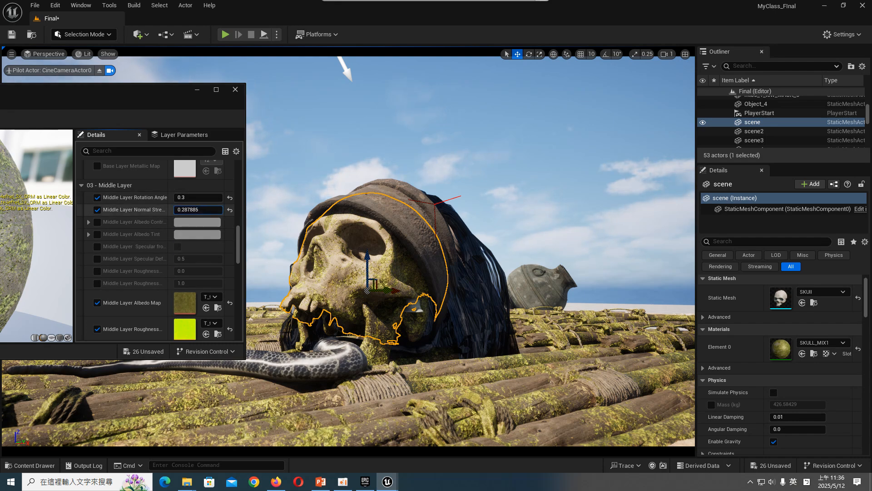
left_click_drag(198, 210, 272, 210)
mouse_move(198, 209)
left_mouse_down()
mouse_move(184, 210)
mouse_move(223, 209)
mouse_move(186, 210)
left_mouse_up()
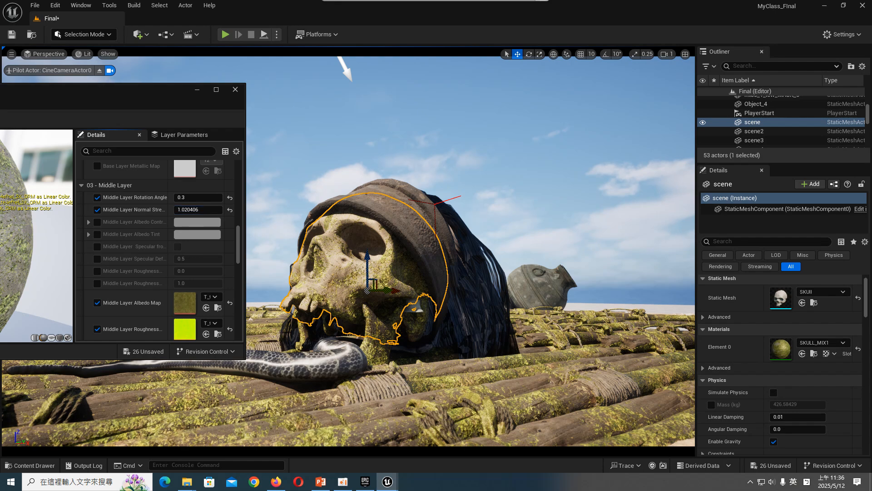
- Examine the lower jaw, bandana and skull in the camera view, with the material editor out of the way
left_click(362, 318)
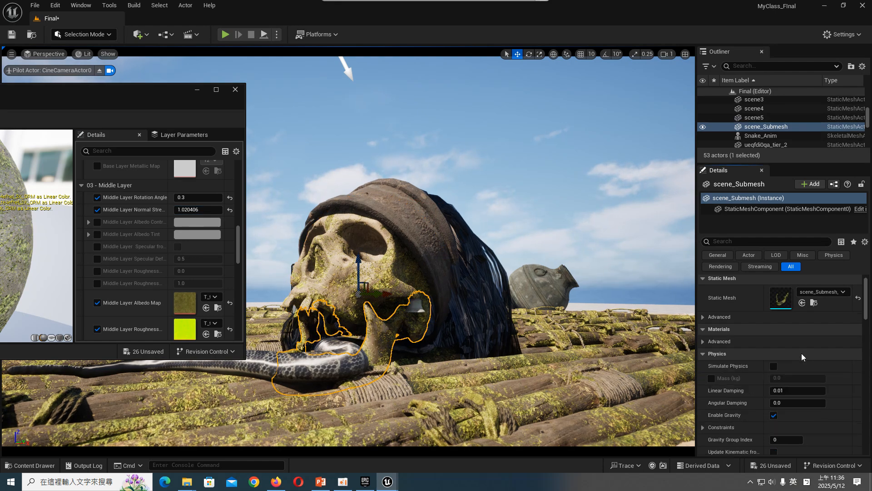
left_click(491, 177)
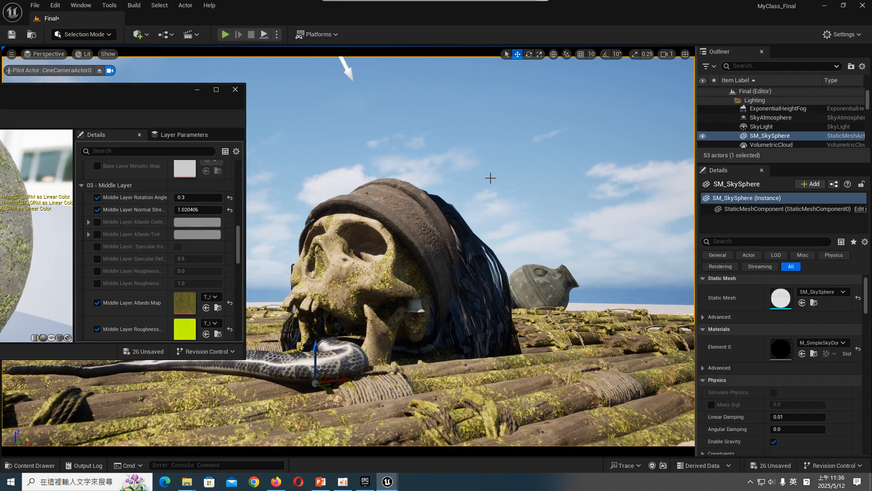
left_click(415, 196)
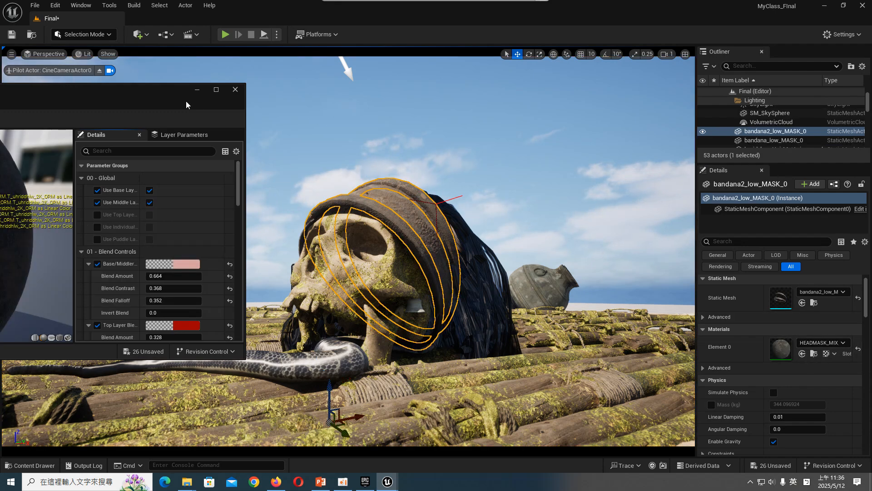
left_click(414, 116)
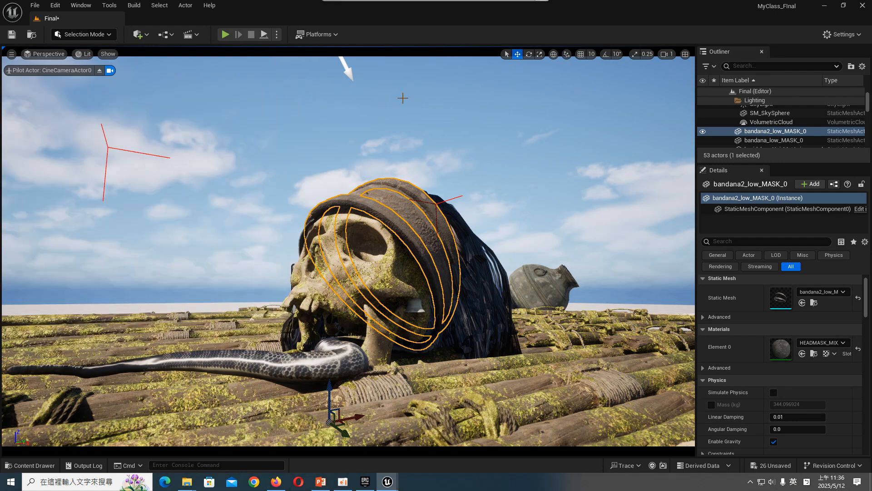
scroll(358, 258, "up", 1)
left_click(358, 257)
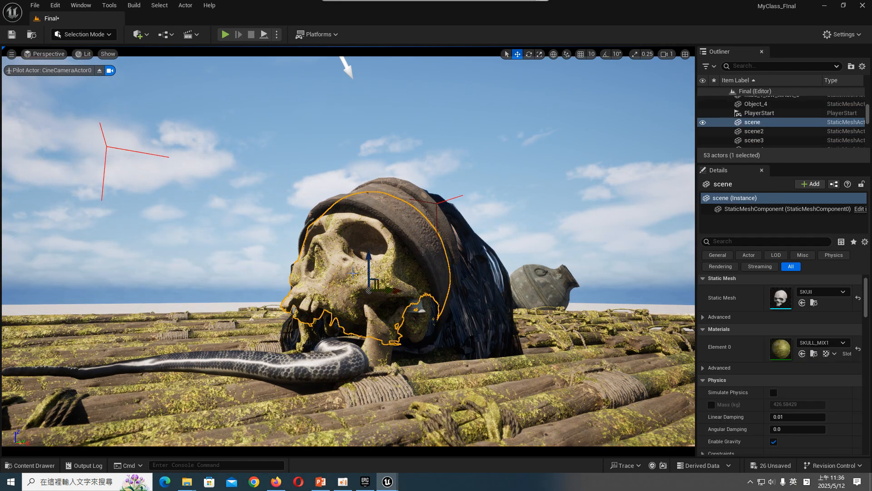
scroll(356, 263, "up", 3)
scroll(351, 276, "down", 3)
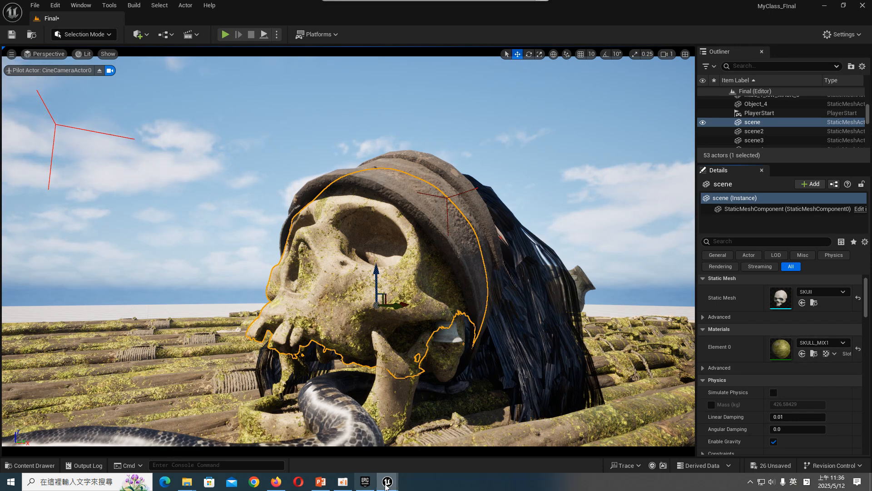
- Close the floating Content Browser and reopen the skull's SKULL_MIX1 material instance for editing beside the skull
mouse_move(387, 481)
left_click(391, 438)
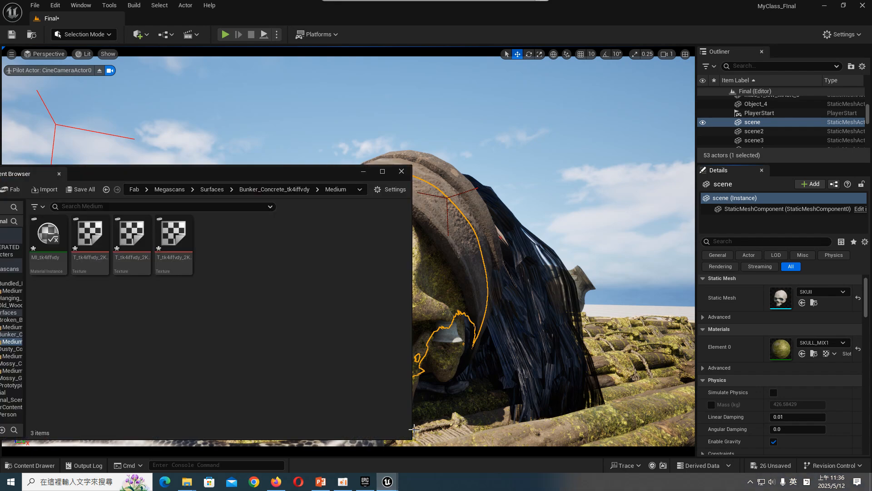
left_click(401, 171)
double_click(781, 349)
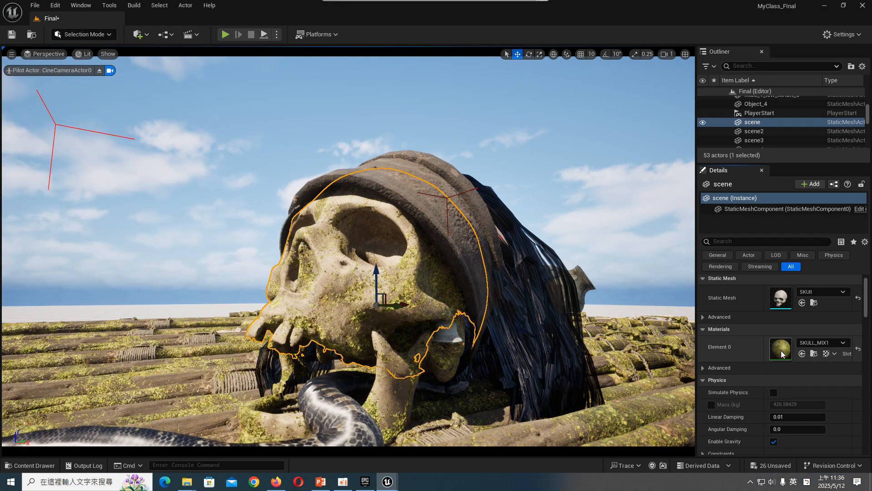
left_click(814, 354)
left_click_drag(518, 109, 130, 75)
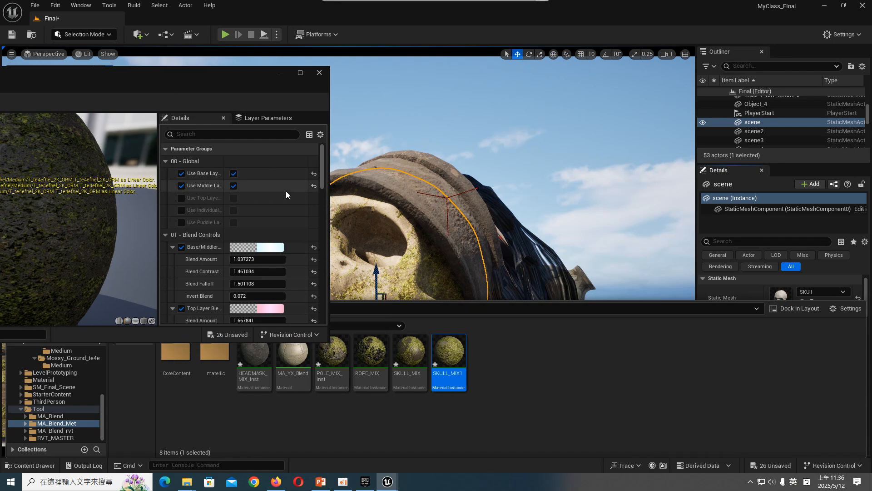
- Try a Base Layer Normal Strength of 1.343867 on SKULL_MIX1 while keeping the skull in view
scroll(291, 206, "down", 8)
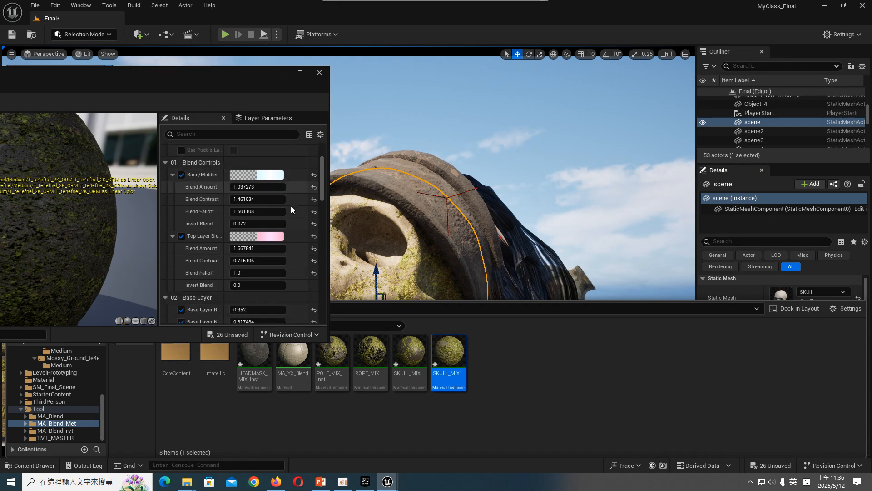
left_click(259, 205)
left_click_drag(258, 205, 269, 205)
left_click_drag(254, 81, 156, 85)
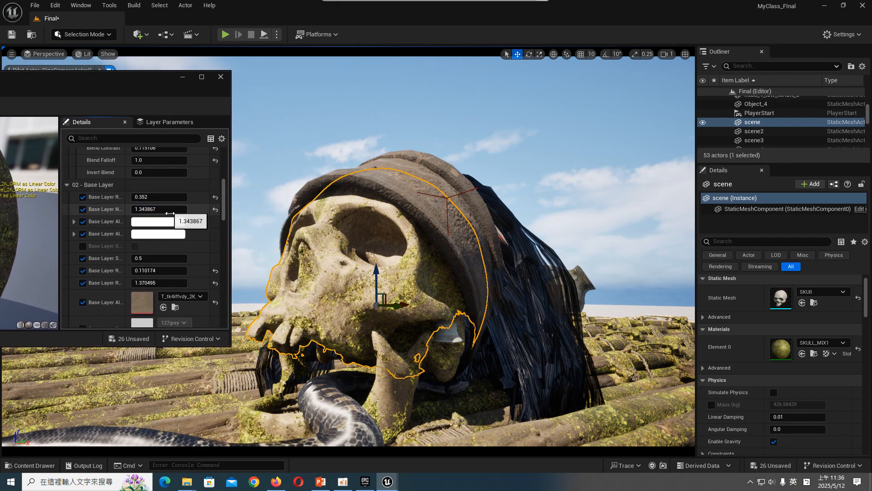
- Try a darker grey Base Layer Albedo Tint with a brightness value of 0.604167
left_click(172, 235)
left_click_drag(303, 268, 615, 239)
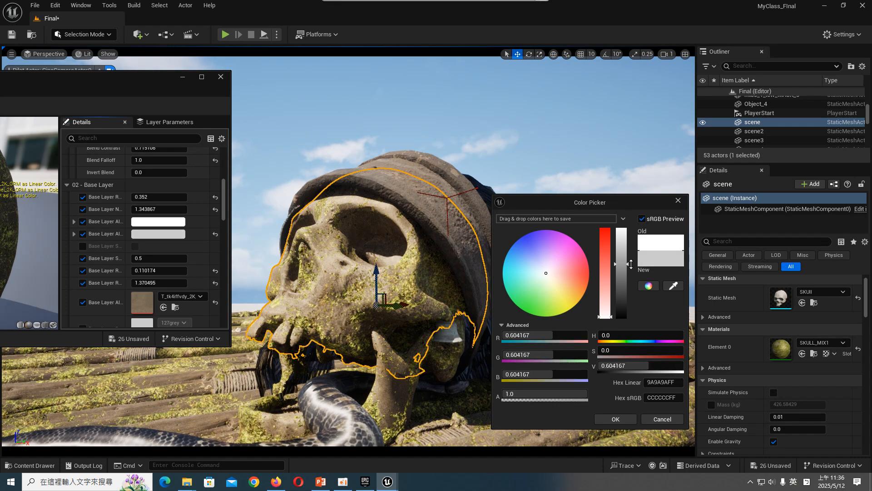
left_click(626, 417)
- Set SKULL_MIX1's Base Layer Normal Strength to 1.490257 and its Base Layer Rotation Angle to 0.336
mouse_move(168, 209)
left_mouse_down()
mouse_move(170, 197)
mouse_move(159, 197)
left_mouse_up()
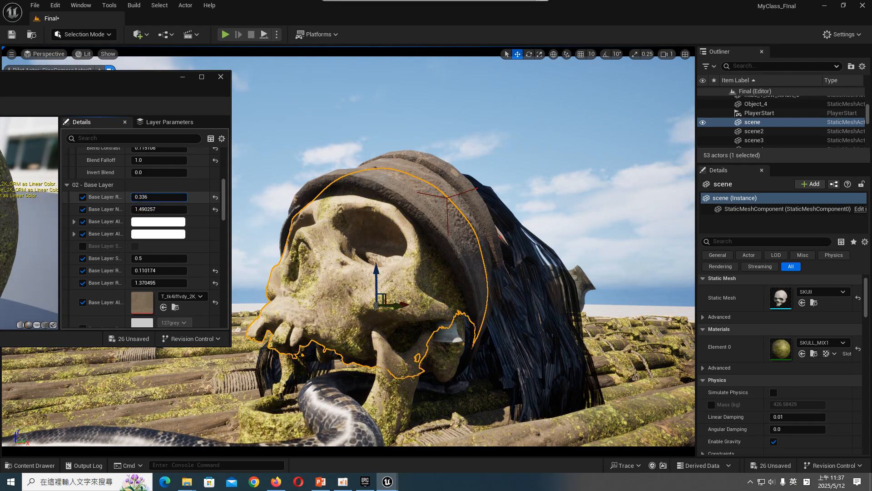
- Enable the Middle Layer tiling and offset override and set Tiling X to 1.065619, Tiling Y to 0.968 and Offset X to -0.192
scroll(196, 232, "down", 10)
scroll(197, 232, "down", 2)
scroll(137, 231, "up", 1)
left_click(74, 196)
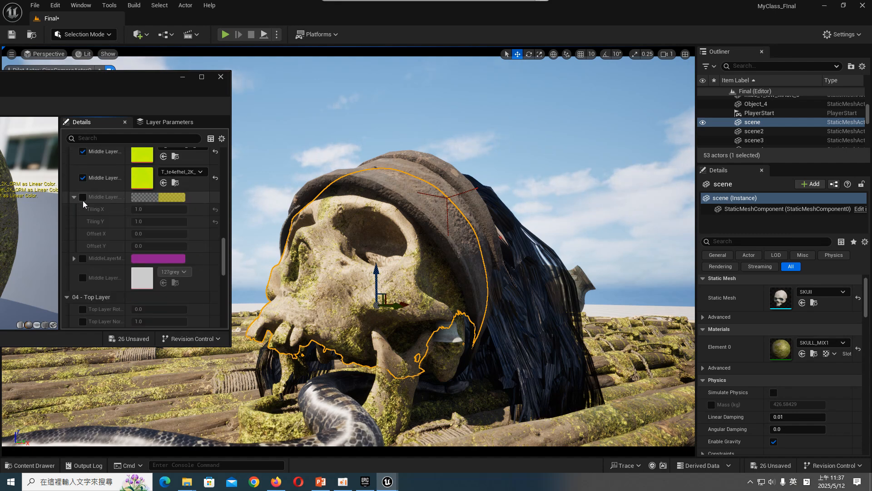
left_click(82, 197)
mouse_move(148, 211)
left_mouse_down()
mouse_move(133, 211)
mouse_move(150, 220)
mouse_move(143, 220)
left_mouse_up()
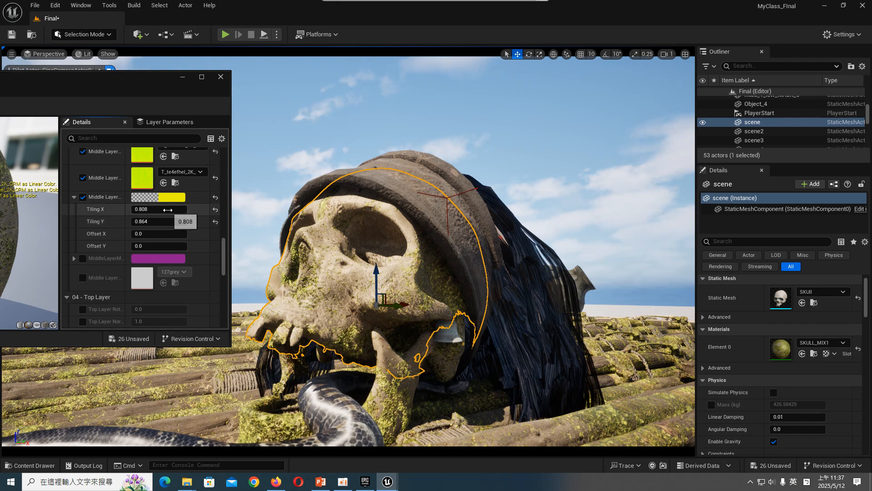
left_click_drag(167, 209, 155, 230)
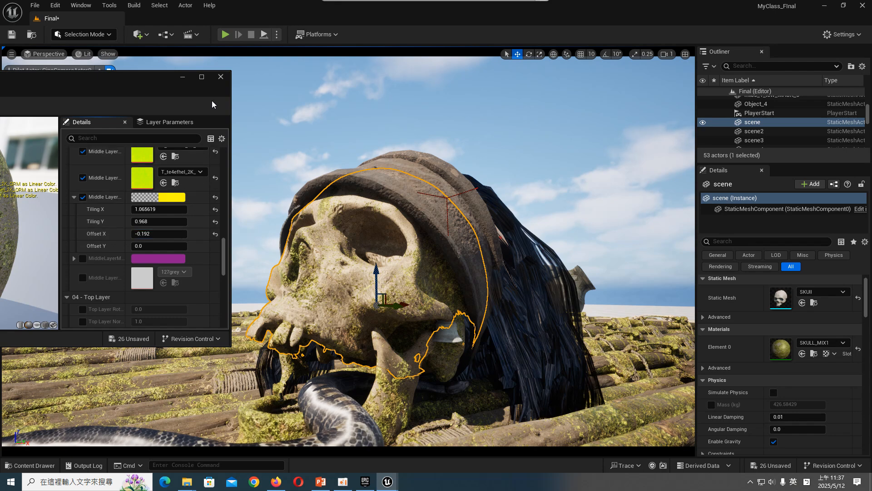
- Close the material editor, pull the camera back from the skull and save the Final level
left_click(221, 77)
left_click(319, 113)
scroll(322, 118, "down", 2)
scroll(322, 118, "down", 2)
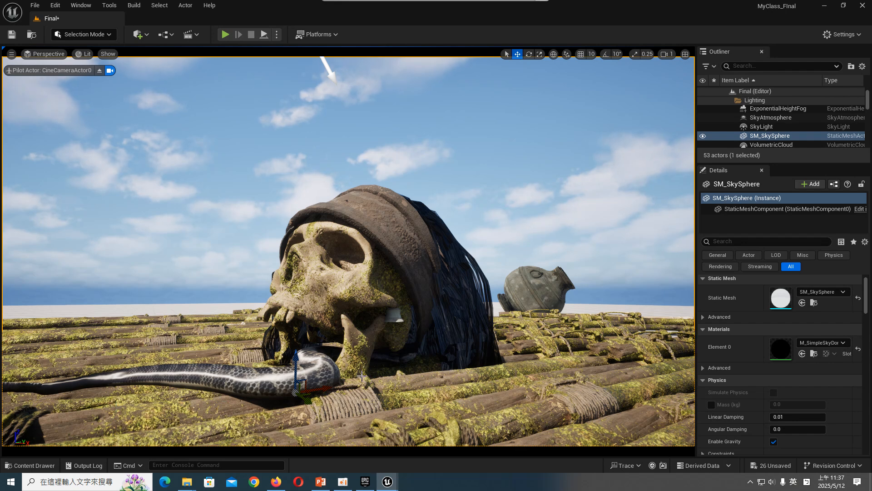
left_click(12, 35)
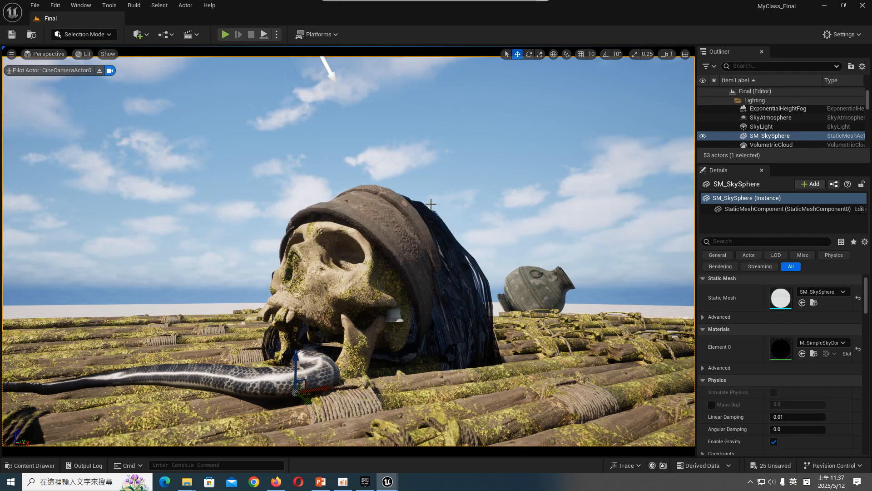
left_click(349, 488)
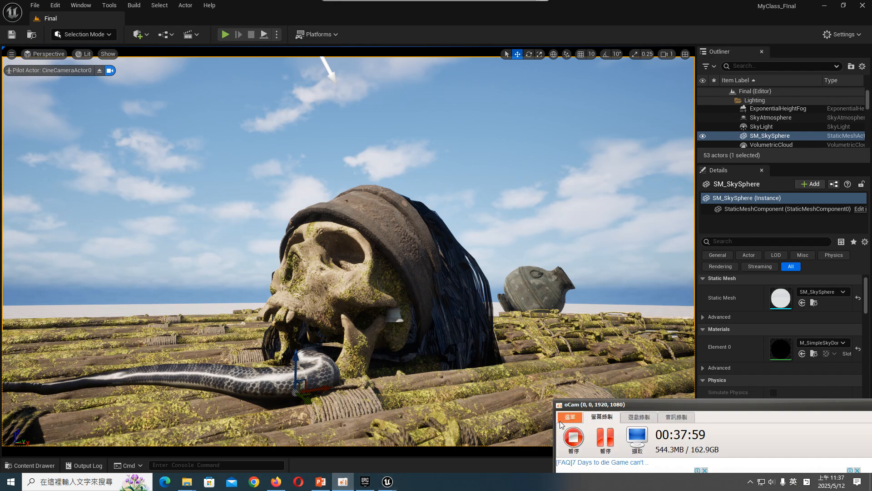
left_click(606, 344)
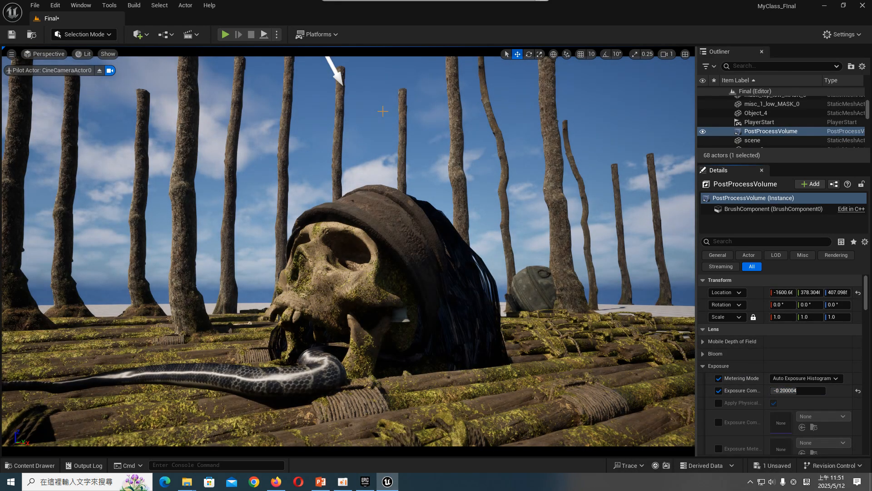
- Set the DirectionalLight's Z rotation to -1.0° and both its Source Angle and Source Soft Angle to 10
left_click(333, 67)
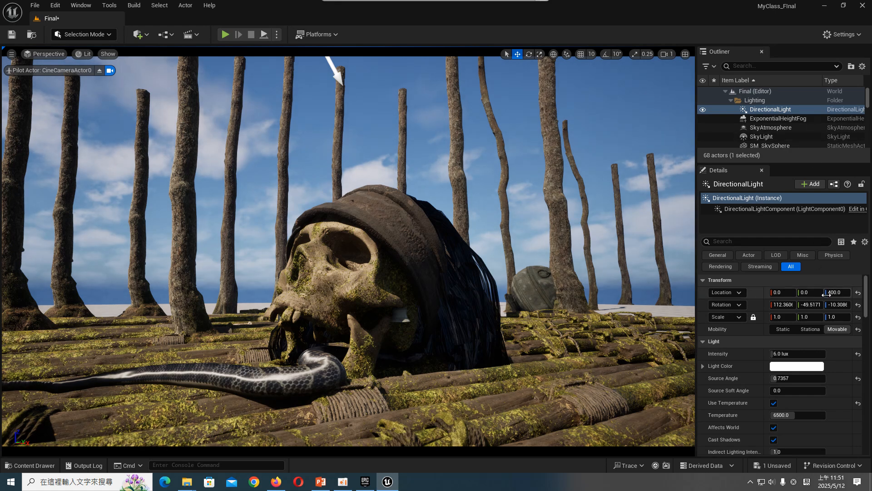
left_click_drag(835, 304, 848, 304)
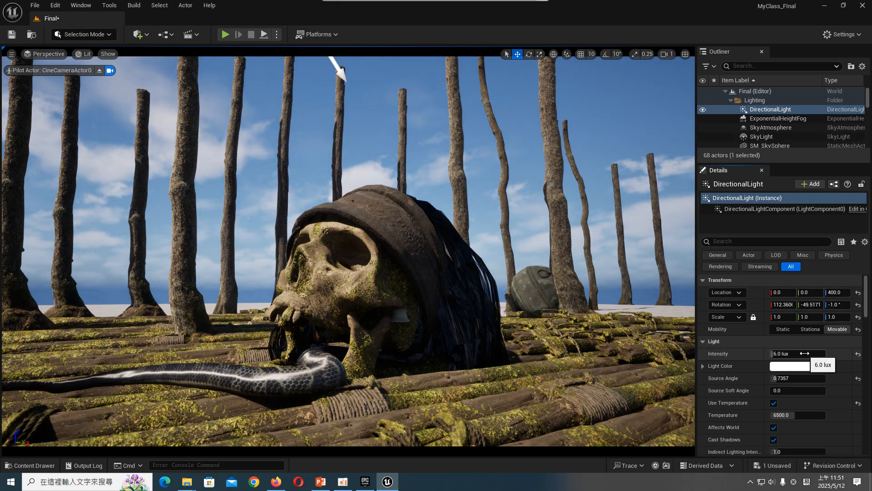
left_click(804, 378)
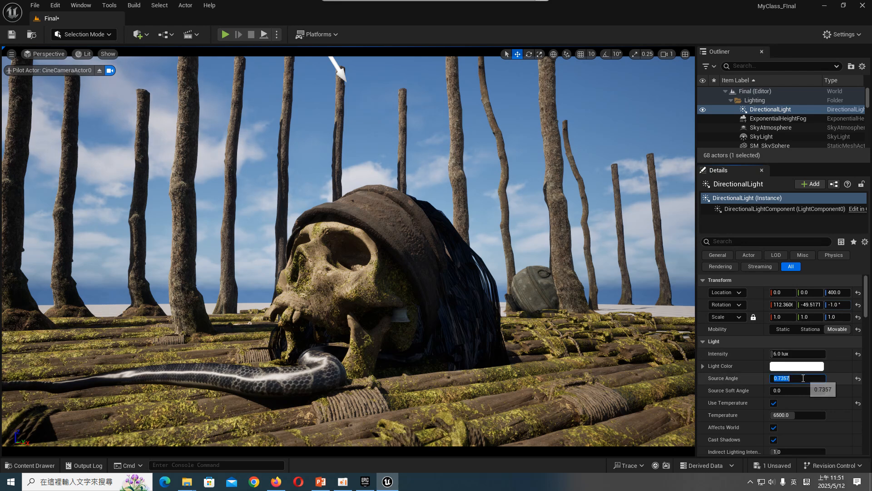
type("10")
left_click(804, 389)
type("1")
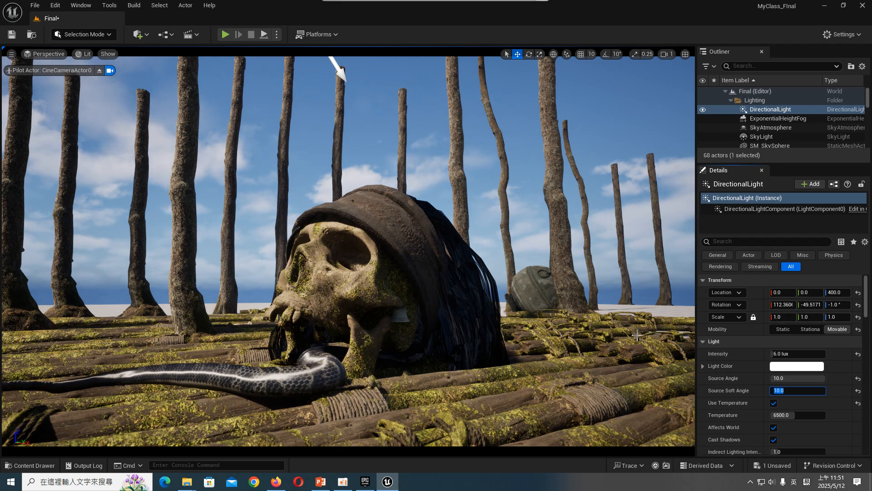
left_click(745, 389)
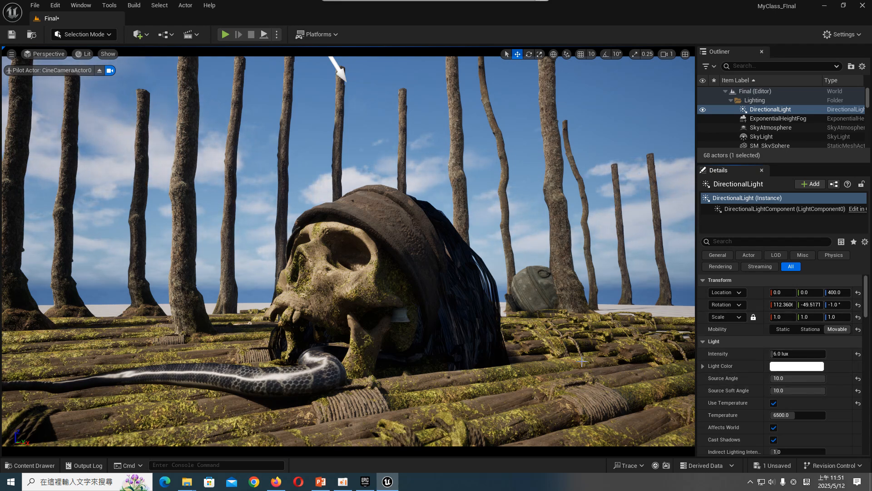
- Readjust the DirectionalLight's rotation to relight the skull, and review the ExponentialHeightFog's inscattering settings
mouse_move(812, 305)
left_mouse_down()
mouse_move(840, 305)
mouse_move(818, 305)
left_mouse_up()
left_click(778, 119)
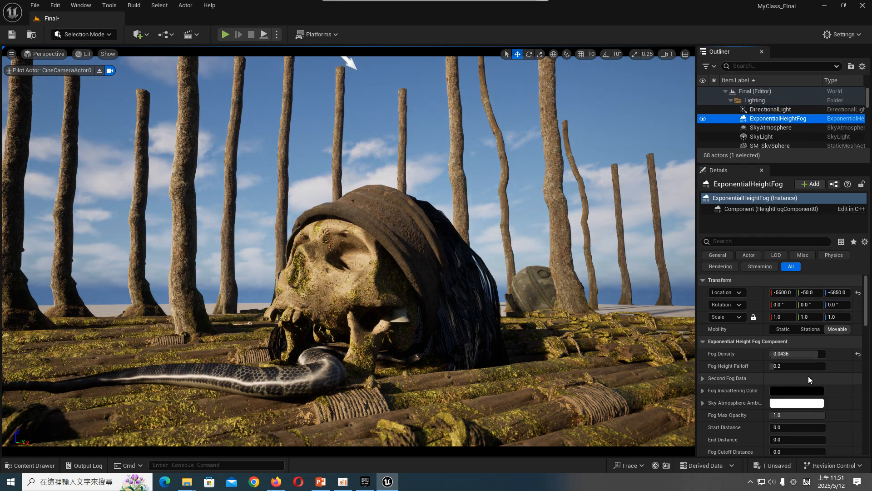
scroll(768, 383, "down", 5)
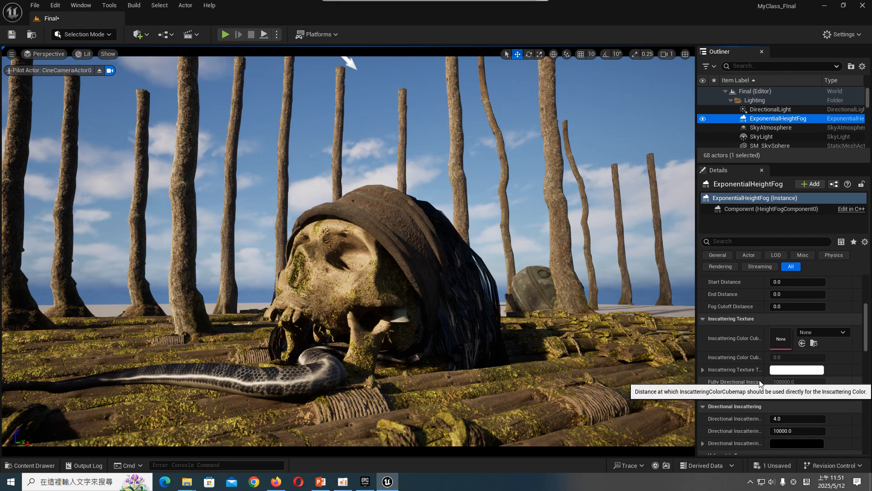
- Collapse the Fab folder in the project's content and open the SM_Final_Scene folder
left_click(31, 465)
scroll(77, 372, "up", 3)
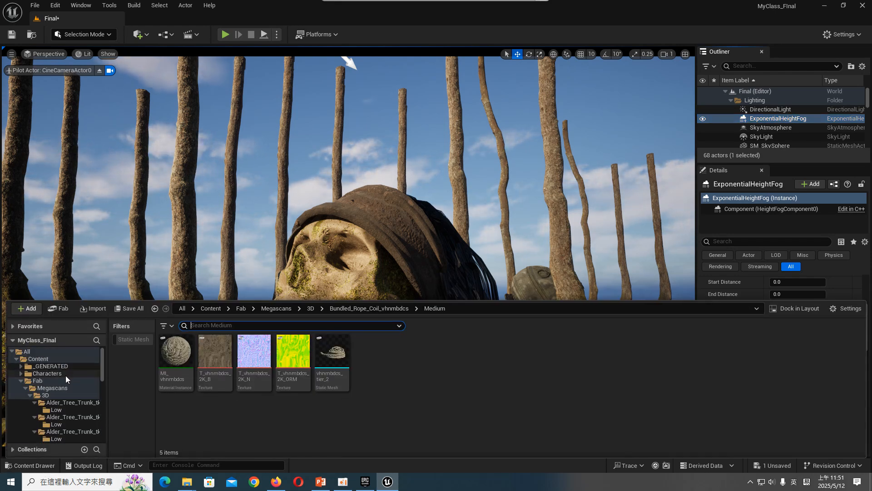
left_click(23, 381)
left_click(21, 381)
left_click(40, 360)
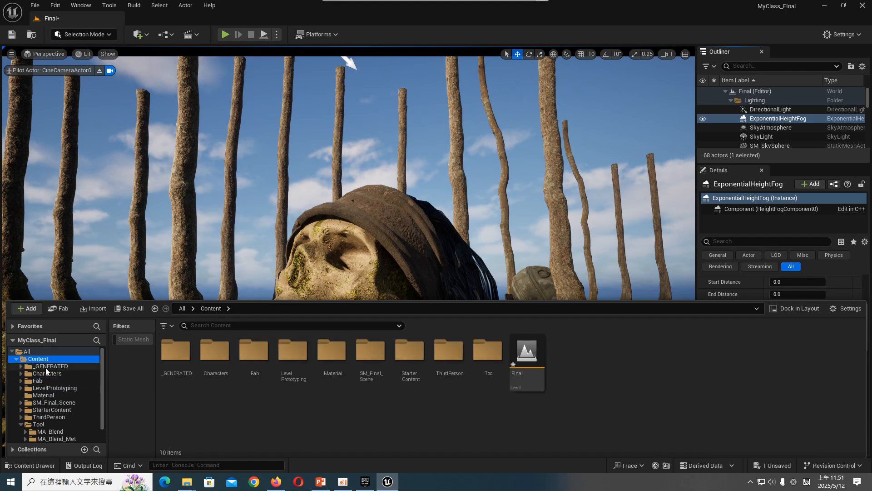
left_click(61, 404)
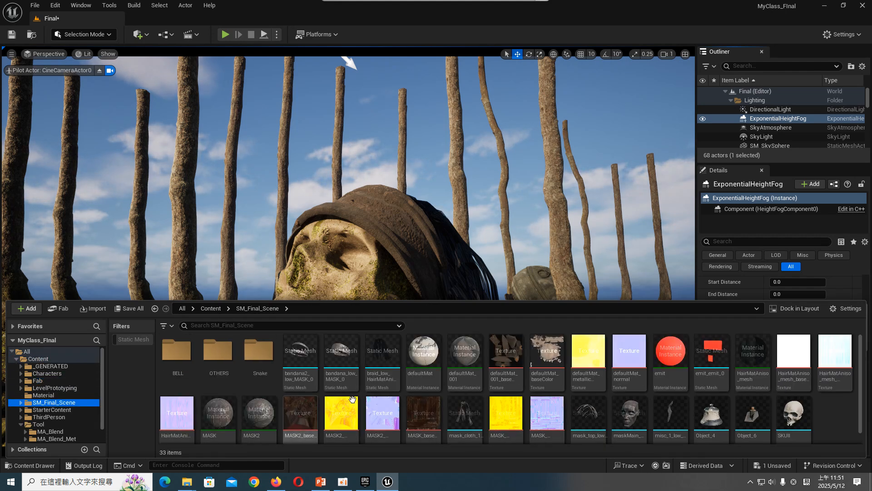
- Switch to File Explorer and import the texture file from the 燈光材質_期末 folder into SM_Final_Scene
mouse_move(186, 481)
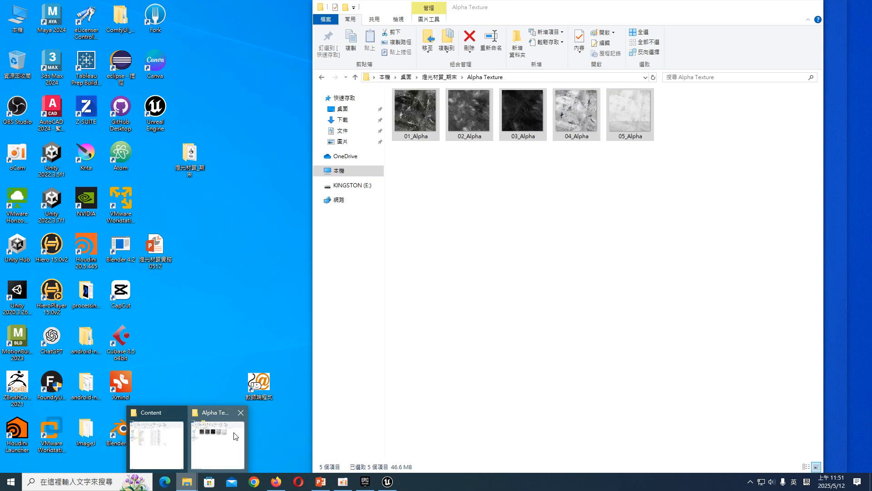
left_click(222, 443)
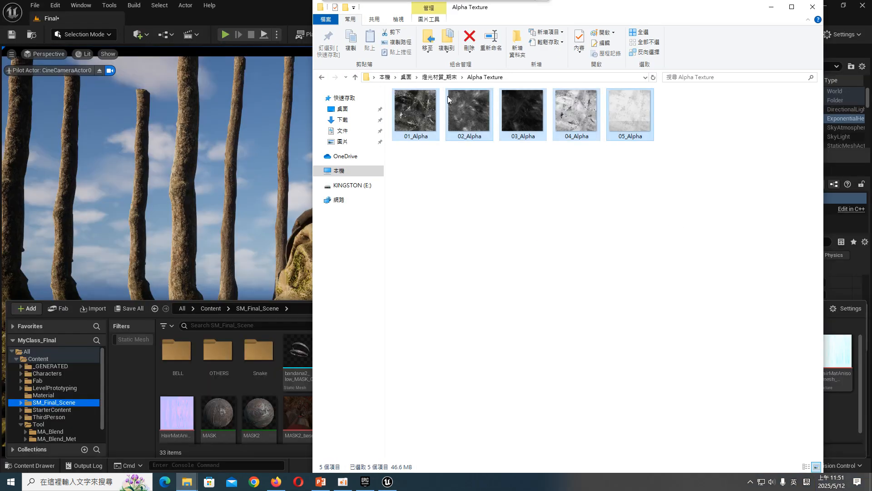
left_click(438, 78)
left_click_drag(425, 304, 302, 363)
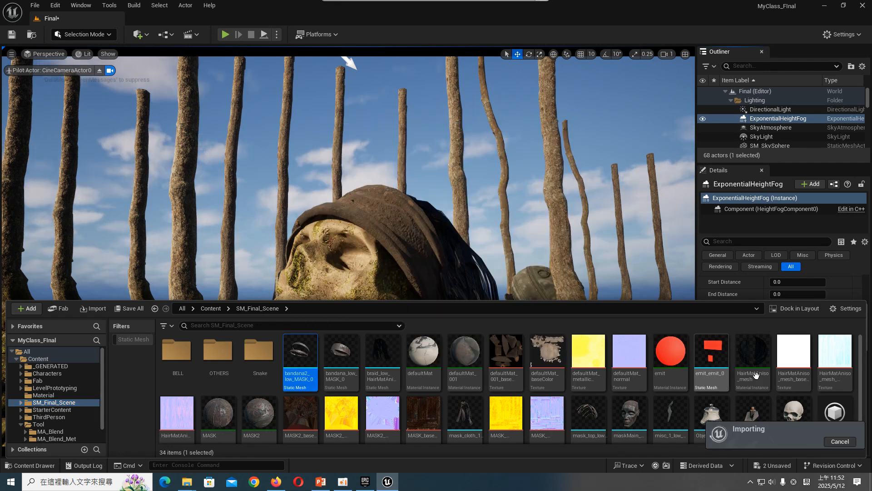
- Assign the imported snowy_park_01 texture as ExponentialHeightFog's Inscattering Color Cubemap and set its cubemap angle to about 23.04
left_click(827, 402)
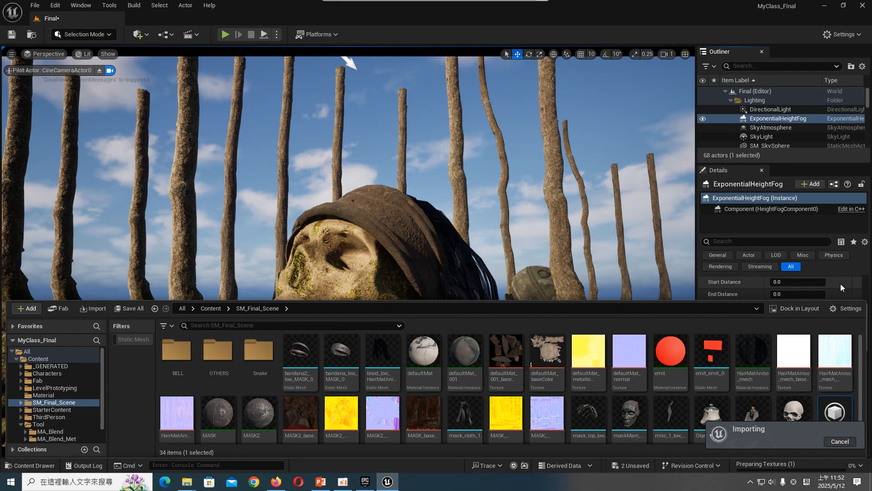
left_click_drag(831, 299, 833, 333)
scroll(836, 298, "down", 3)
scroll(835, 295, "up", 1)
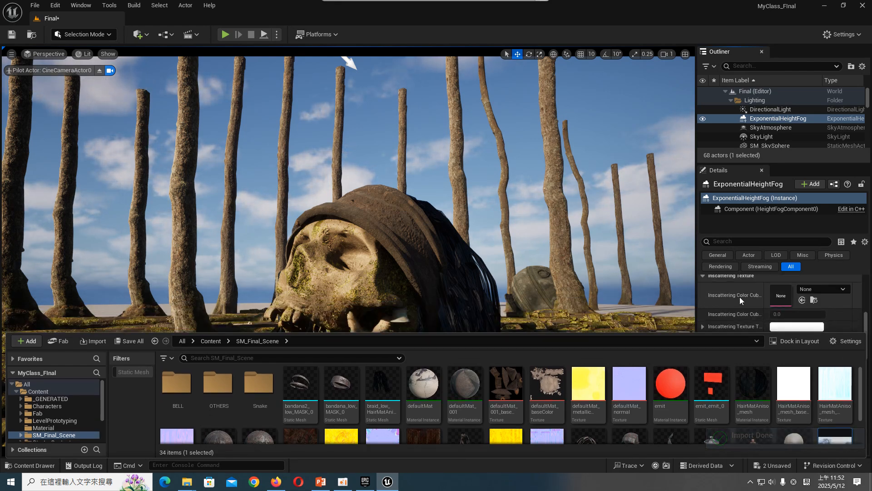
scroll(726, 300, "up", 1)
left_click(803, 314)
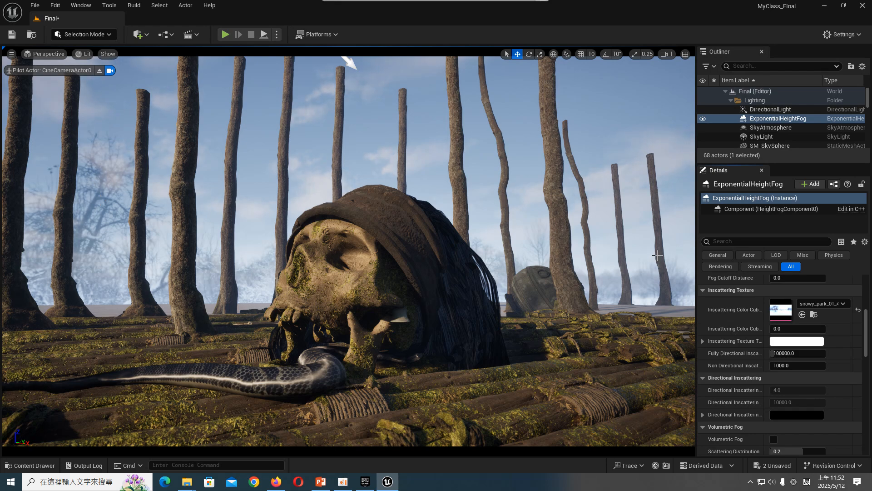
left_click_drag(791, 329, 823, 329)
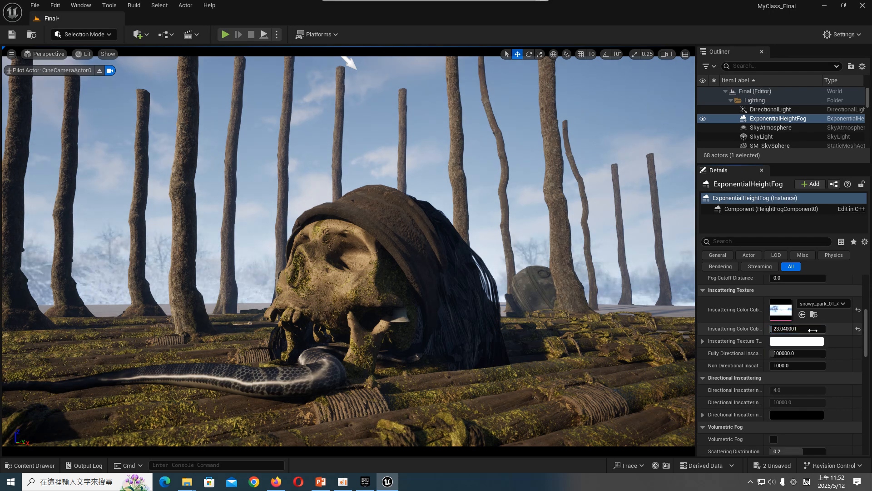
left_click(797, 340)
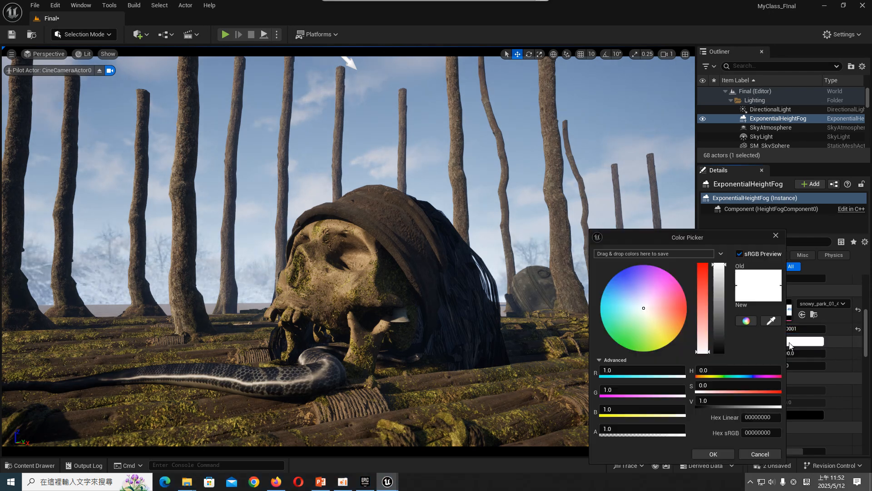
left_click_drag(719, 291, 719, 272)
mouse_move(650, 313)
left_mouse_down()
mouse_move(632, 317)
mouse_move(630, 302)
left_mouse_up()
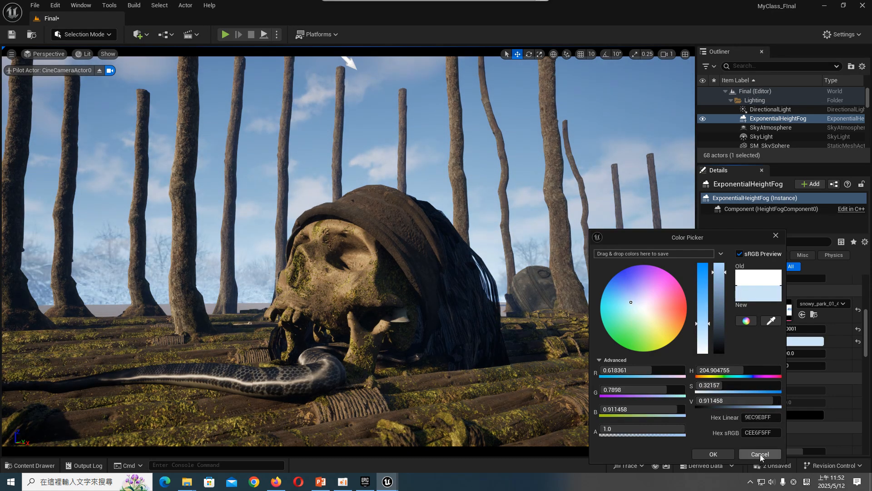
left_click(759, 454)
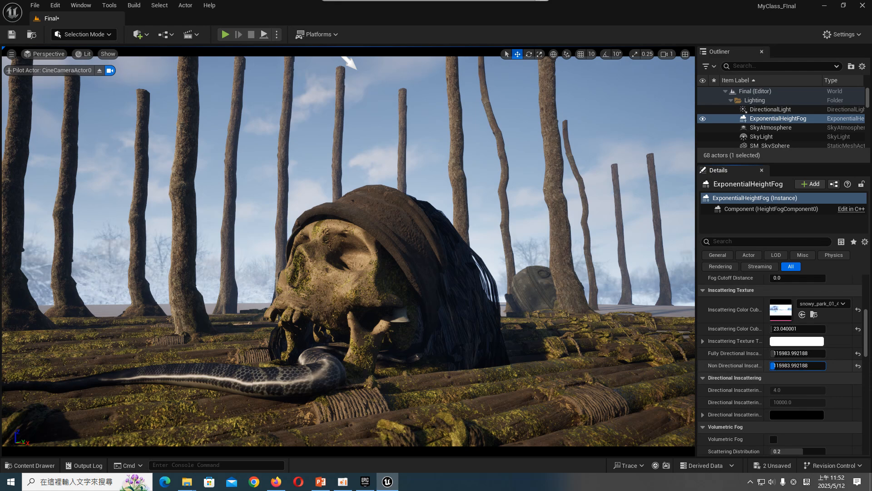
- Rotate the fog's Inscattering Color Cubemap further by increasing its angle
scroll(743, 396, "up", 3)
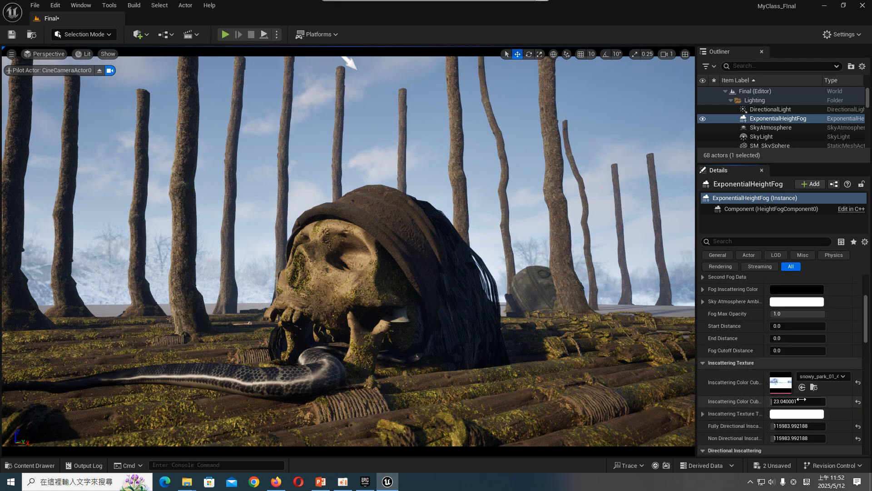
left_click_drag(813, 401, 871, 401)
- Try a Fog Density of 2, settle on 1.0, and raise the Fog Height Falloff to about 0.38
scroll(736, 368, "up", 2)
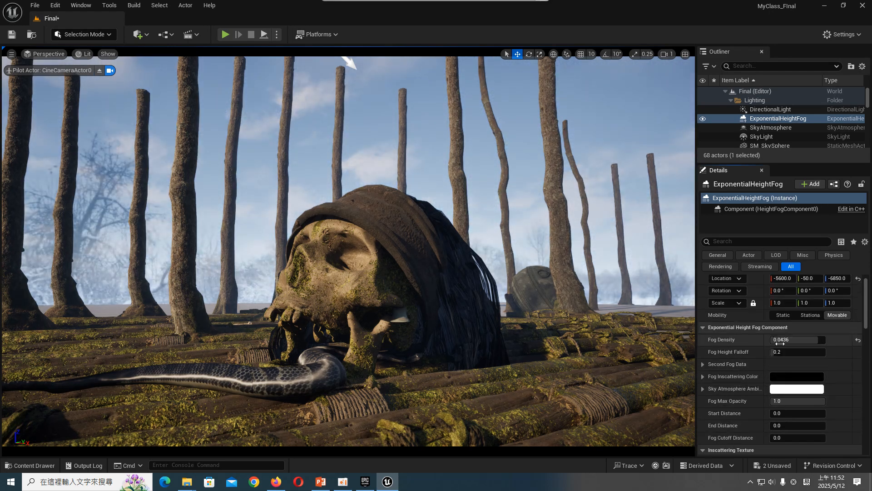
left_click(800, 340)
type("2")
key("Return")
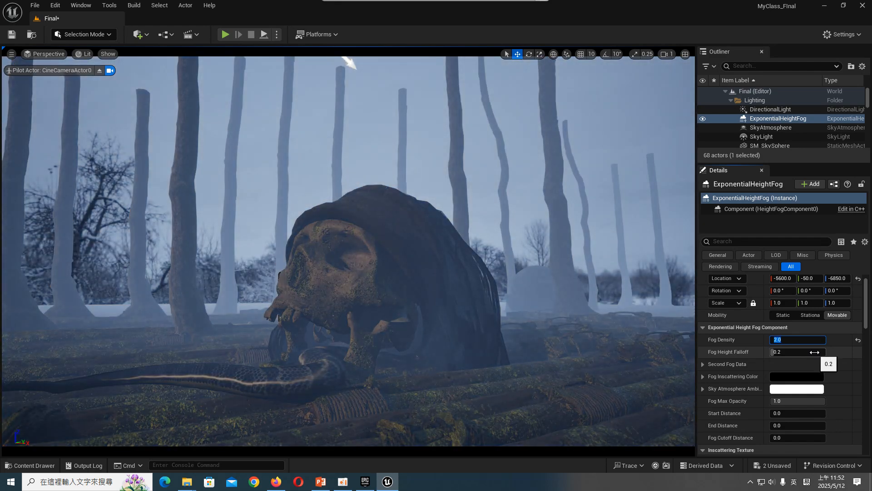
type("1")
key("Return")
left_click_drag(814, 352, 820, 352)
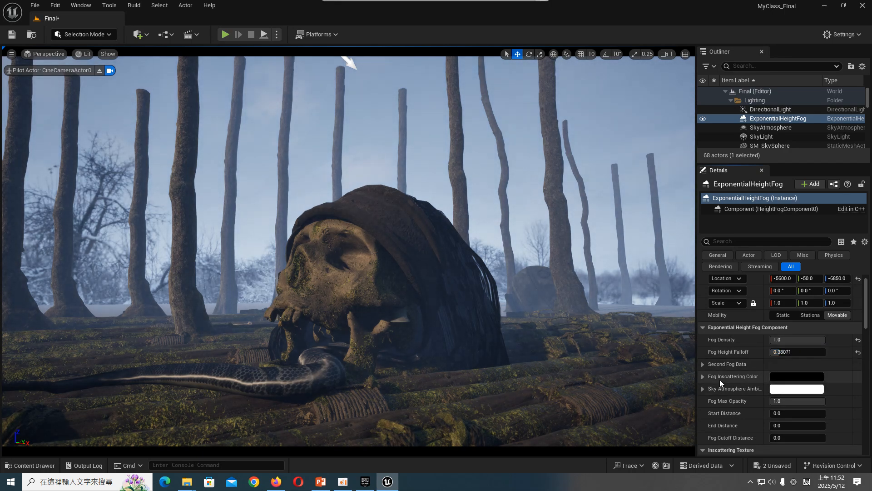
- Tint the fog's Sky Atmosphere Ambient Contribution colour a muted teal, hex sRGB 77C8BCFF
left_click(797, 389)
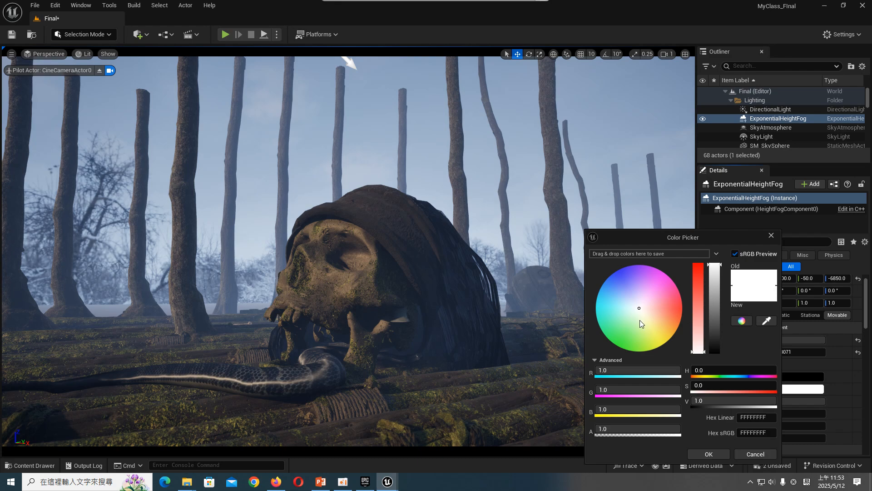
left_click_drag(635, 325, 609, 314)
left_click_drag(718, 305, 717, 301)
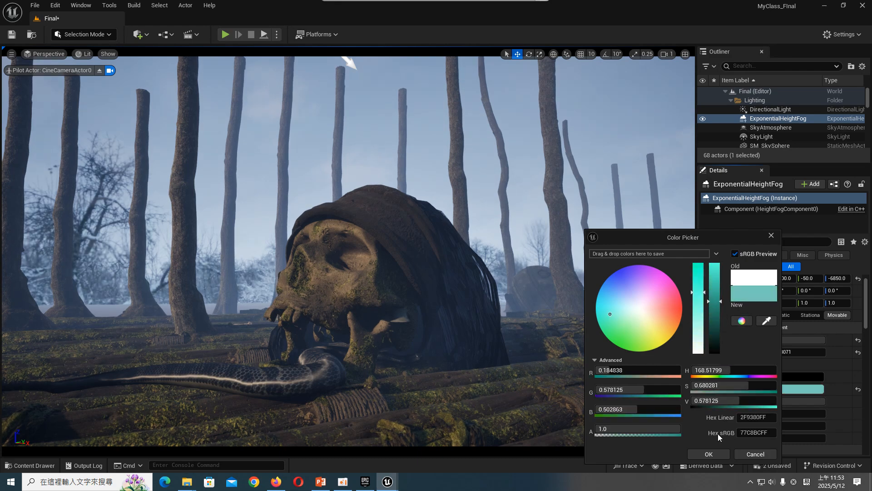
left_click(709, 454)
- Try to edit the Fog Inscattering Color and check its individual R, G, B and A channels
left_click(793, 380)
left_click(792, 380)
left_click(792, 380)
left_click(704, 377)
left_click(800, 378)
left_click(801, 378)
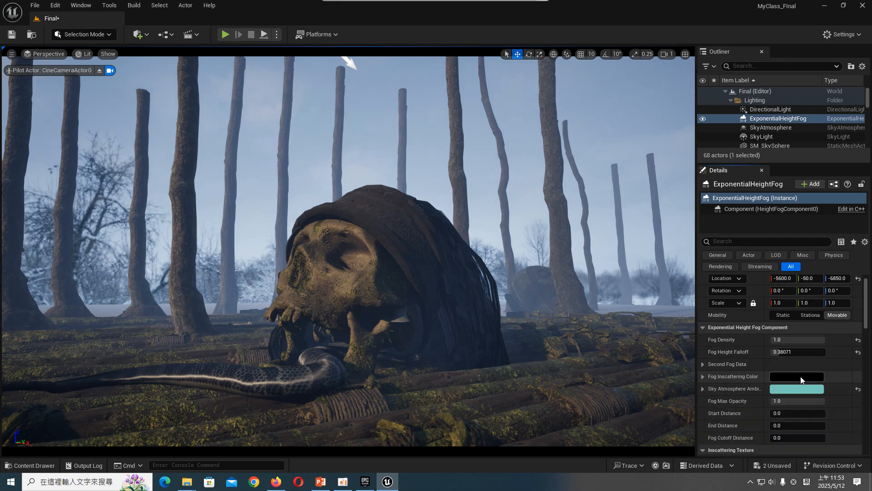
left_click(801, 379)
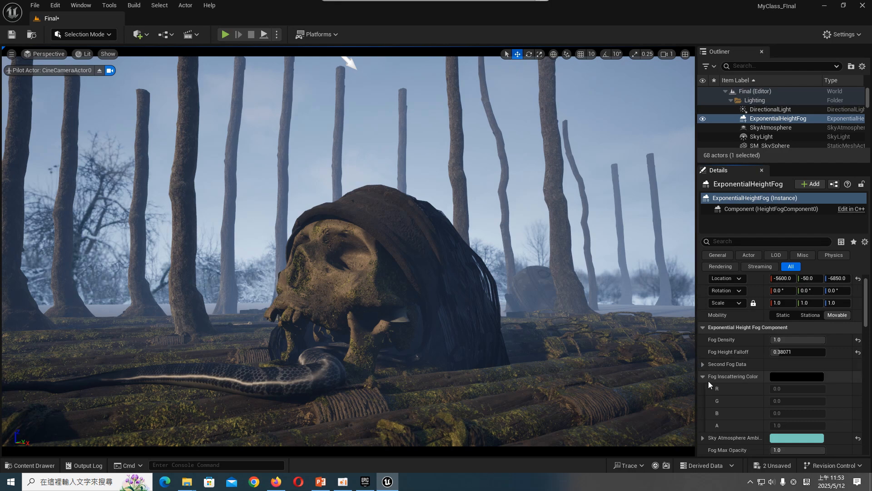
left_click(704, 378)
- Brighten the fog's Sky Atmosphere Ambient Contribution colour to a more vivid turquoise
left_click(782, 387)
left_click_drag(696, 338, 713, 291)
left_click(708, 453)
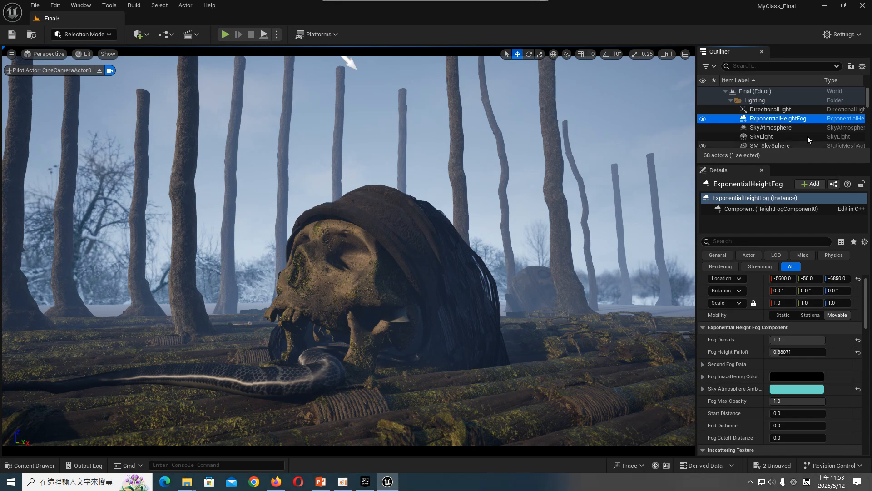
- Compare the scene with and without SkyAtmosphere, hide that actor, and save the Final level
left_click(793, 129)
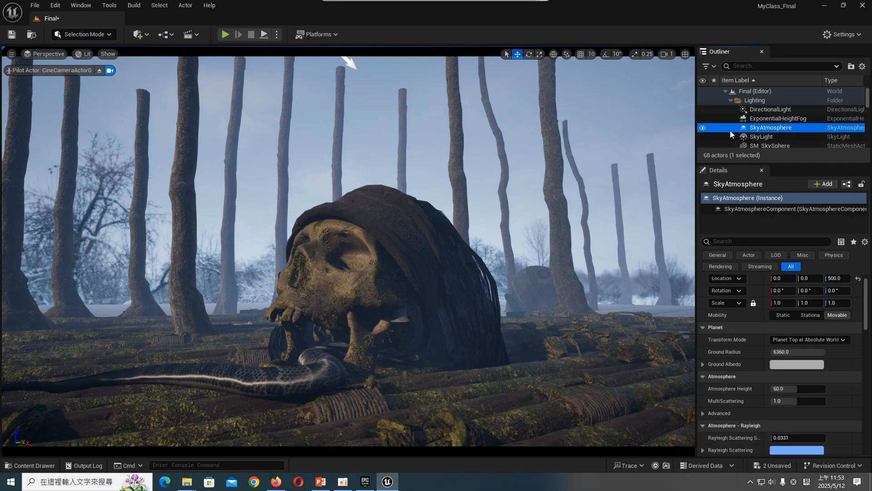
left_click(703, 128)
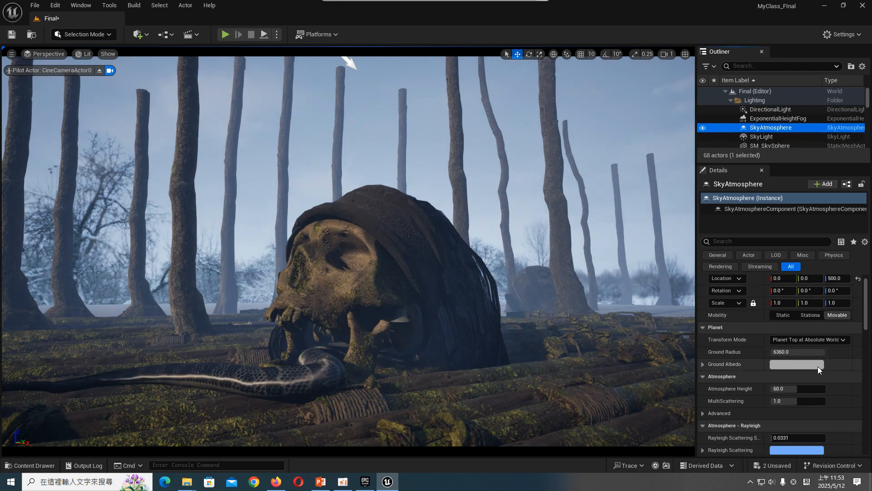
scroll(825, 379, "down", 1)
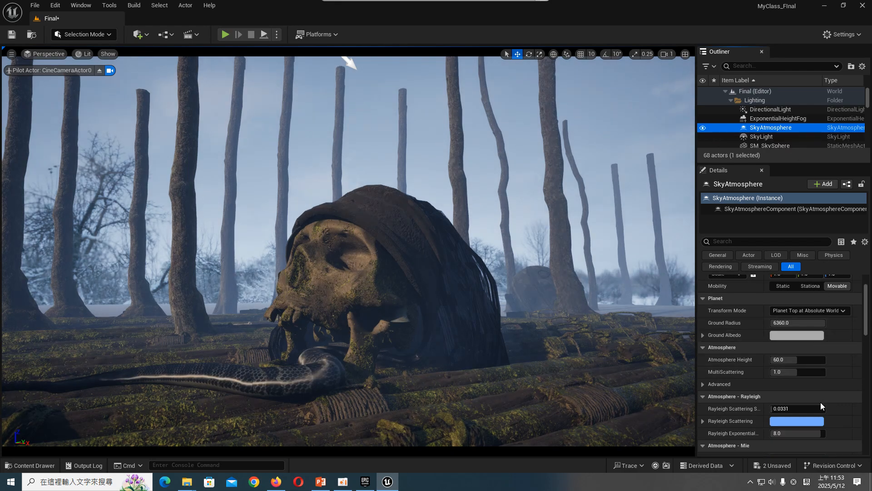
scroll(821, 401, "up", 1)
scroll(822, 401, "up", 1)
left_click(702, 129)
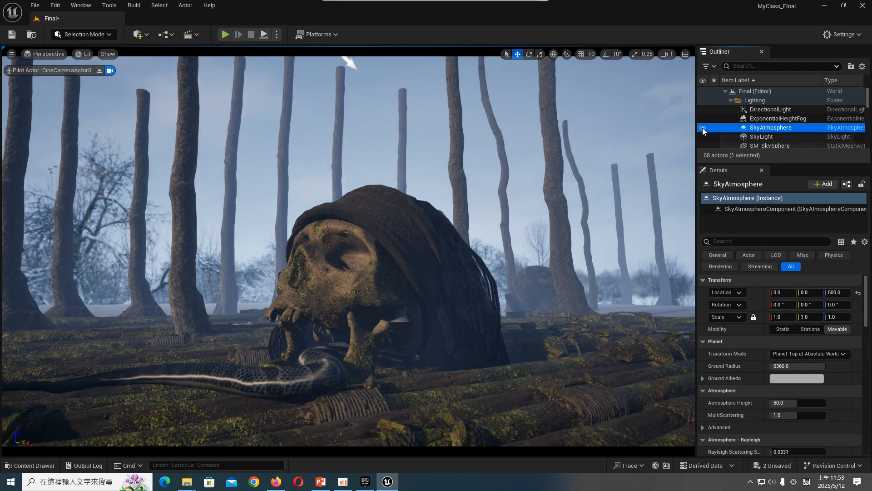
left_click(795, 137)
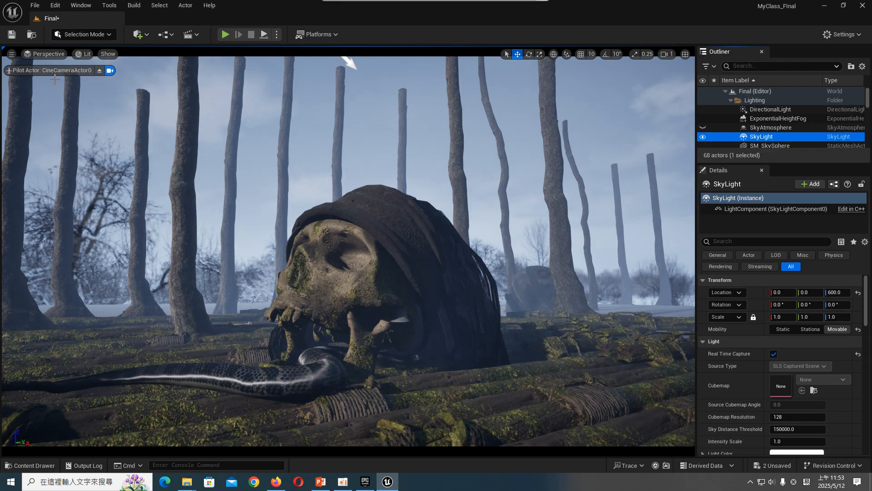
left_click(11, 34)
- Set the ExponentialHeightFog's Fog Density to 2.0
left_click(777, 118)
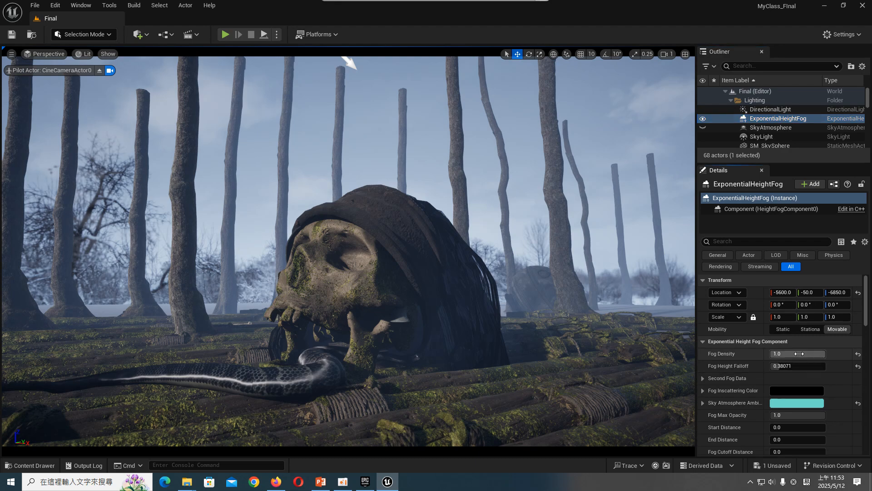
left_click(799, 353)
type("2")
key("Return")
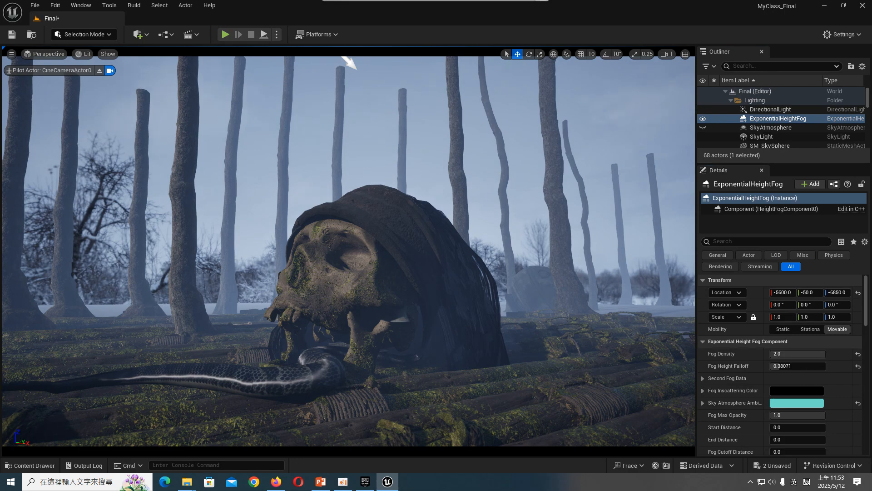
- Scale the thin pole tkkobfdfa_tier_6 behind the skull taller, past the frame's upper edge, and shift it slightly sideways
left_click(404, 105)
key("r")
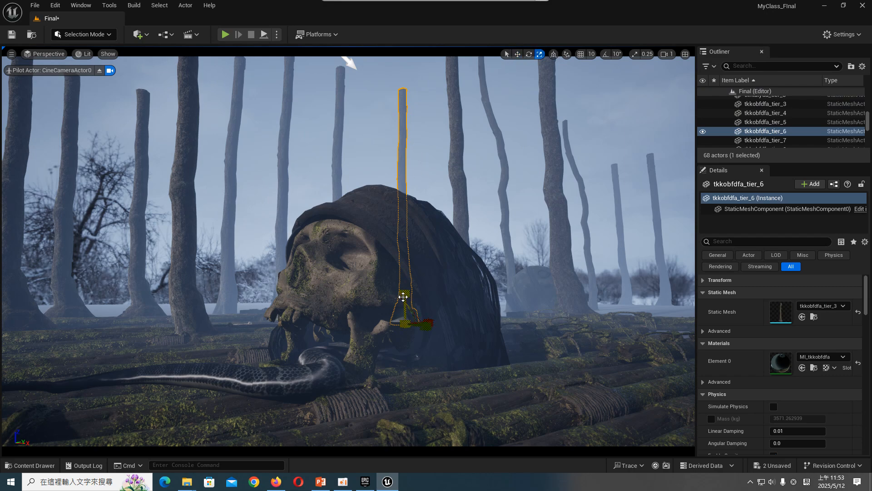
left_click_drag(404, 293, 405, 284)
key("w")
left_click_drag(421, 321, 435, 320)
left_click(342, 162)
key("r")
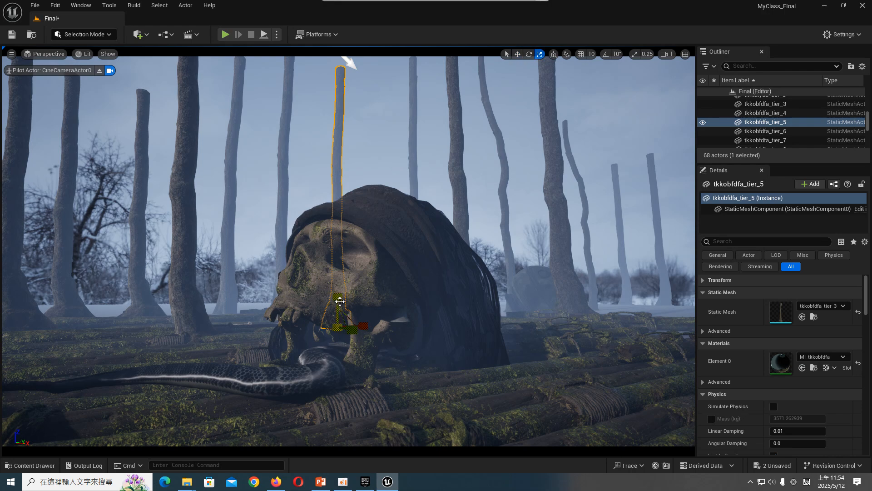
- Move the crooked pole tkesaasda_tier_4 slightly sideways toward the thick trunk and clear the selection
left_click(488, 122)
key("w")
left_click_drag(536, 311, 552, 309)
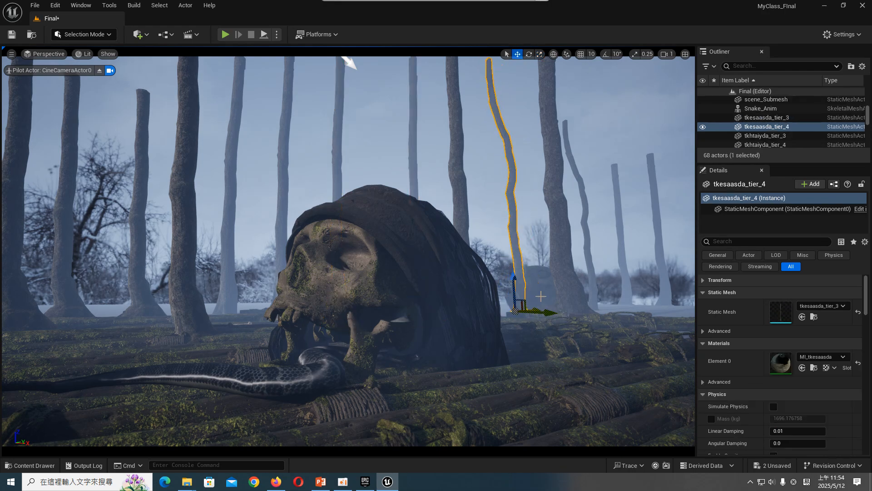
left_click(551, 290)
left_click(26, 469)
left_click(241, 187)
key("Escape")
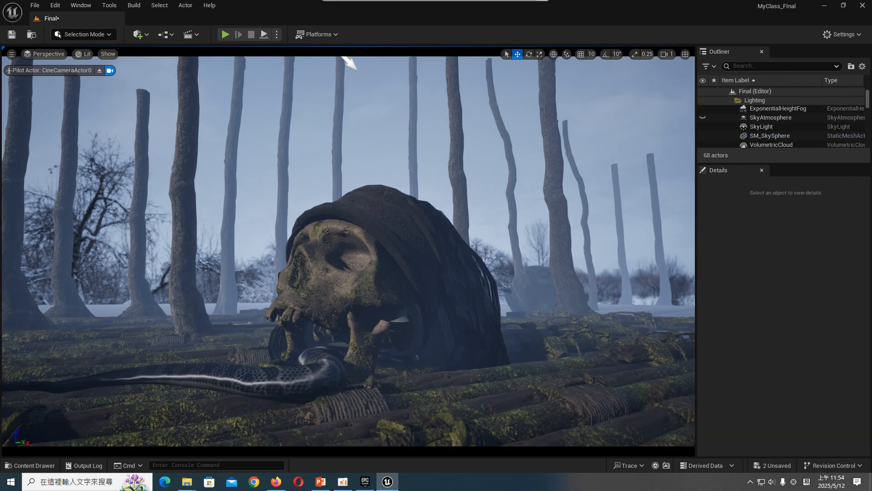
- Scale the trunk tkhtaiyda_tier_6 taller so it extends out of the frame, and deselect it
left_click(143, 202)
key("r")
left_click_drag(144, 289, 144, 265)
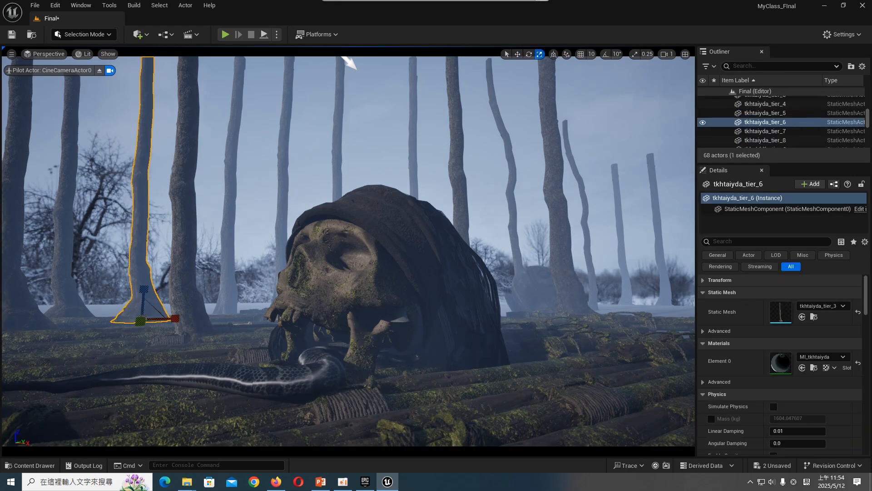
key("Escape")
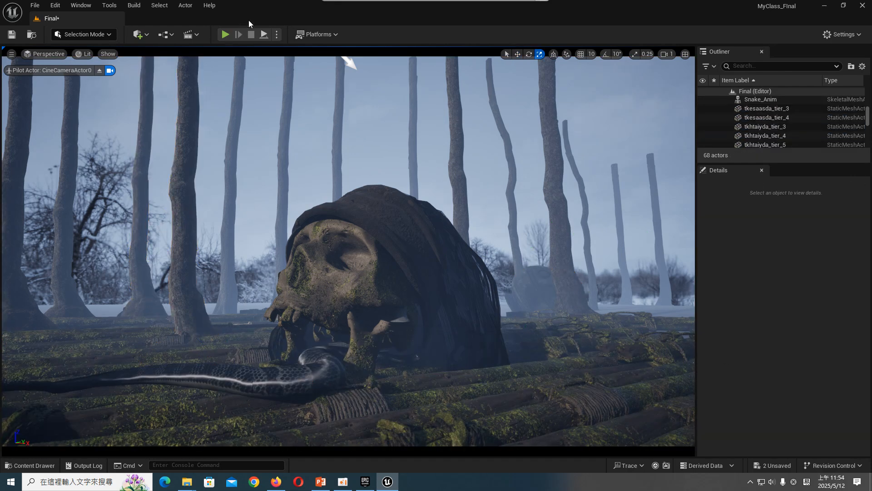
- Run a simulation of the level in the viewport to check the shot, and stop it
left_click(277, 35)
left_click(343, 126)
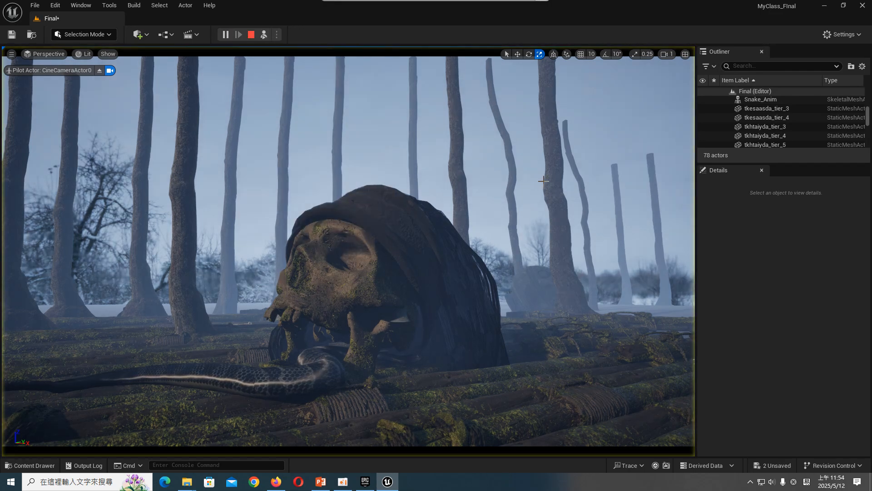
key("Escape")
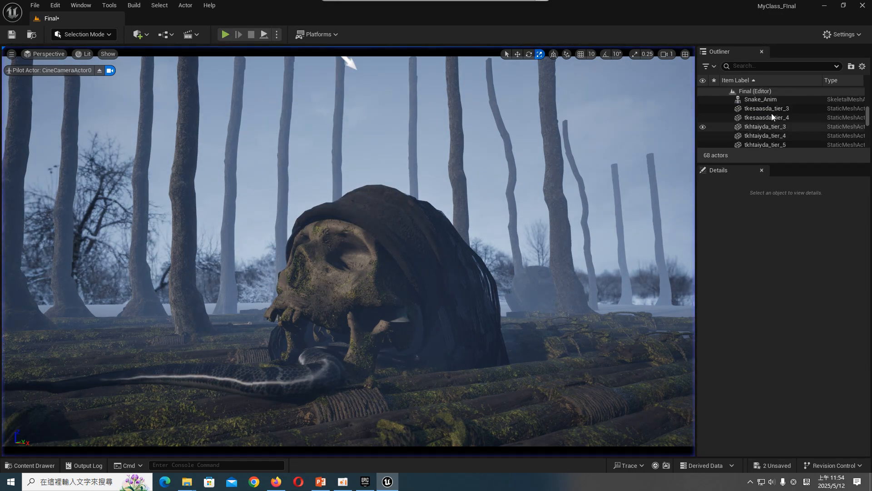
- Delete the hidden SkyAtmosphere actor from the Lighting folder
scroll(791, 127, "up", 5)
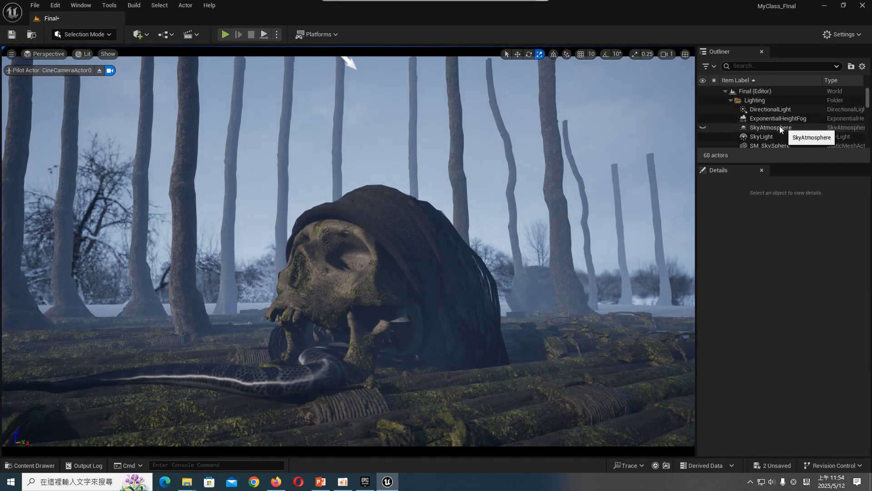
left_click(776, 129)
key("Delete")
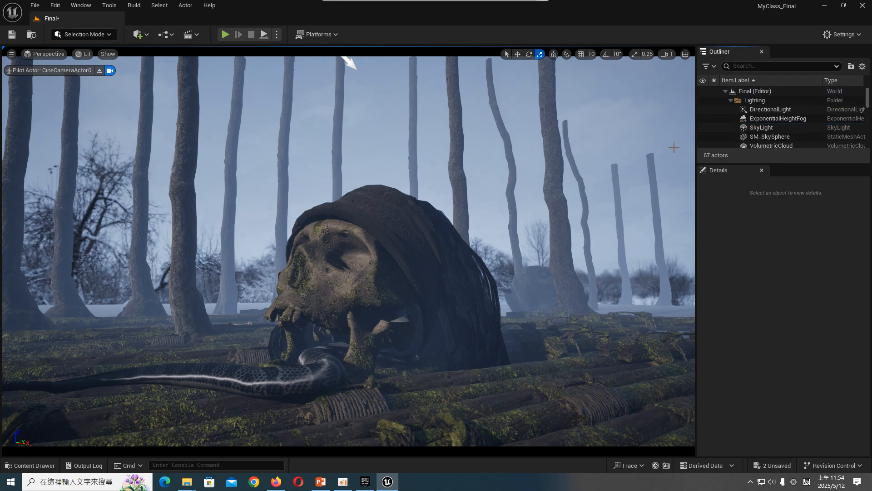
- Simulate the level again to check the shot without the SkyAtmosphere
left_click(276, 34)
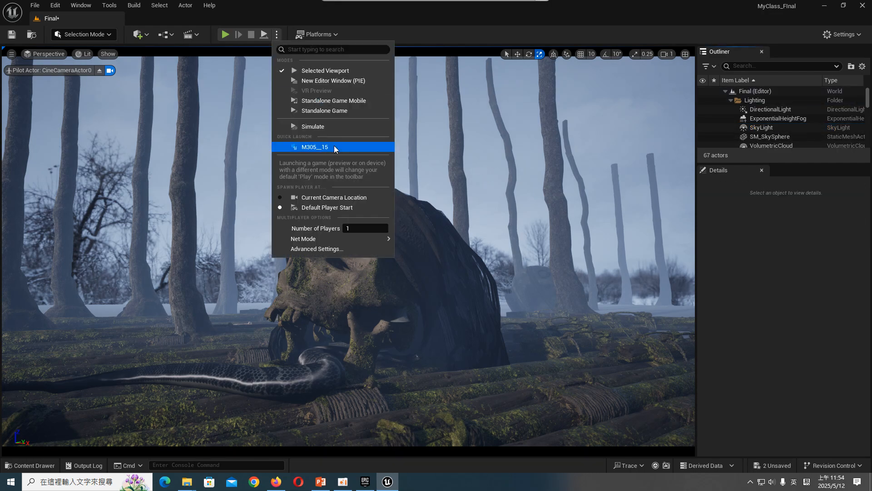
left_click(337, 121)
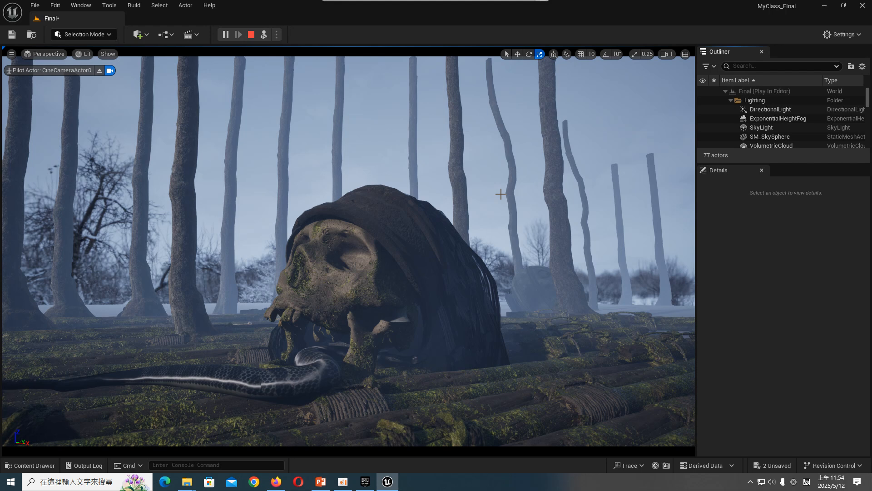
- Stop the simulation and shift the background trunk left of tkhtaiyda_tier_6 slightly right, closing the gap between the two
key("Escape")
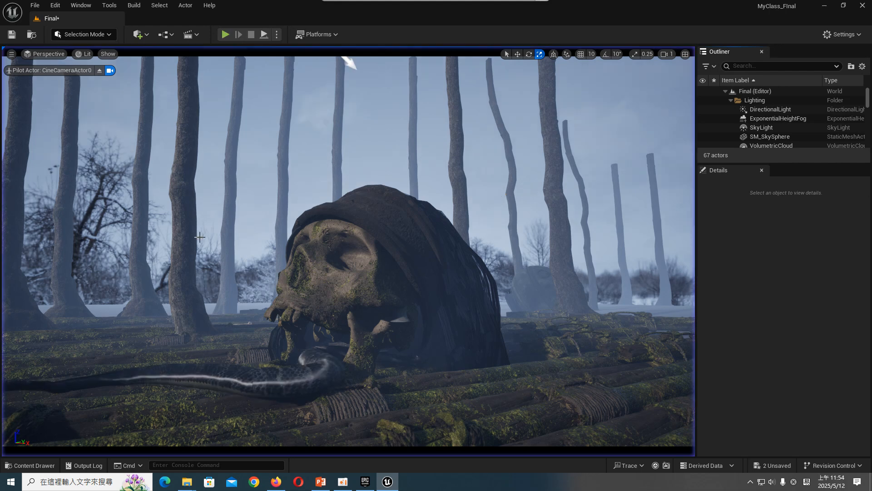
left_click(142, 276)
key("e")
key("w")
left_click(102, 322)
key("e")
left_click_drag(95, 323, 114, 320)
key("w")
key("r")
key("w")
left_click(137, 258)
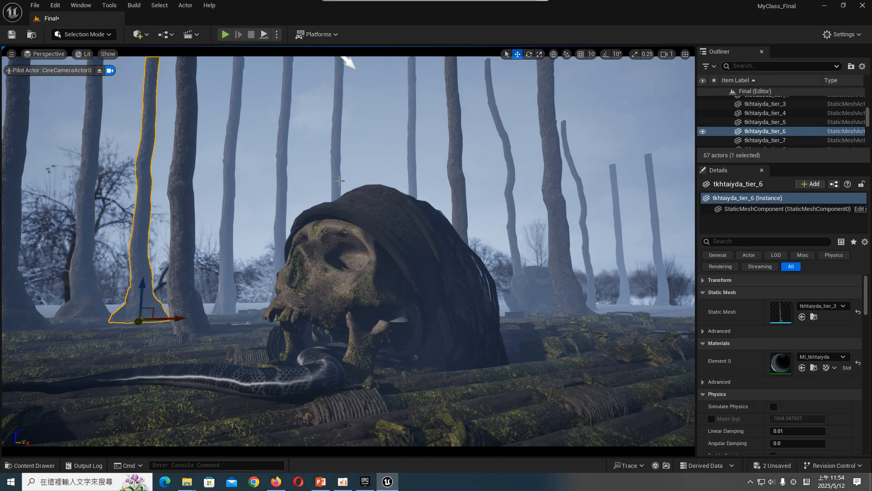
- Nudge the trunk tkkobfdfa_tier_5 behind the skull slightly to the left and deselect it
left_click(342, 153)
mouse_move(363, 326)
left_mouse_down()
mouse_move(375, 326)
mouse_move(358, 327)
left_mouse_up()
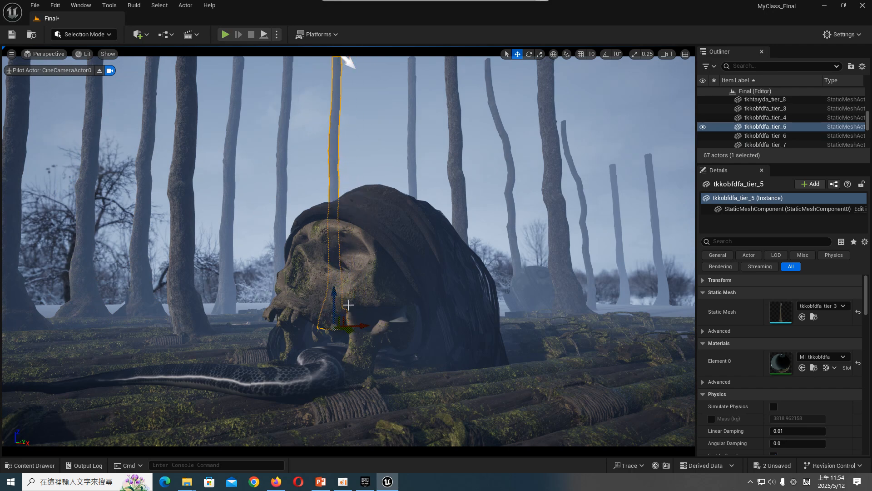
left_click(163, 217)
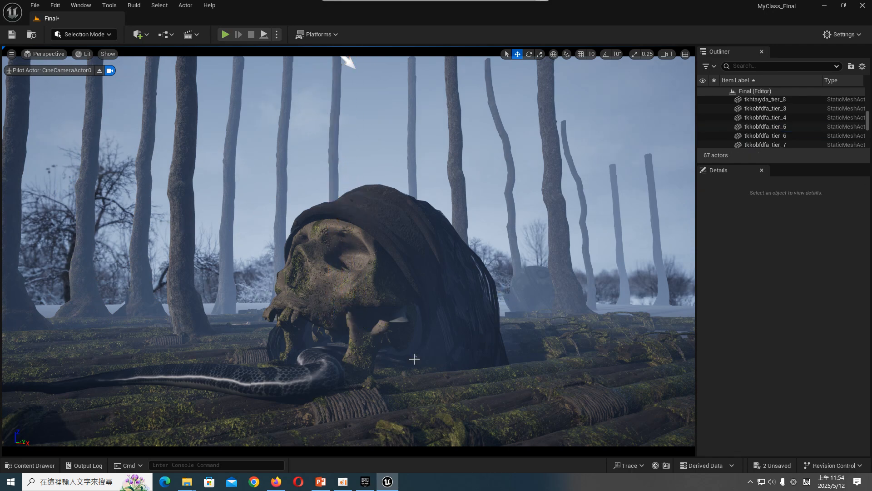
- Duplicate the mossy raft piece in the foreground and place the copy farther back and to the right
left_click(43, 408)
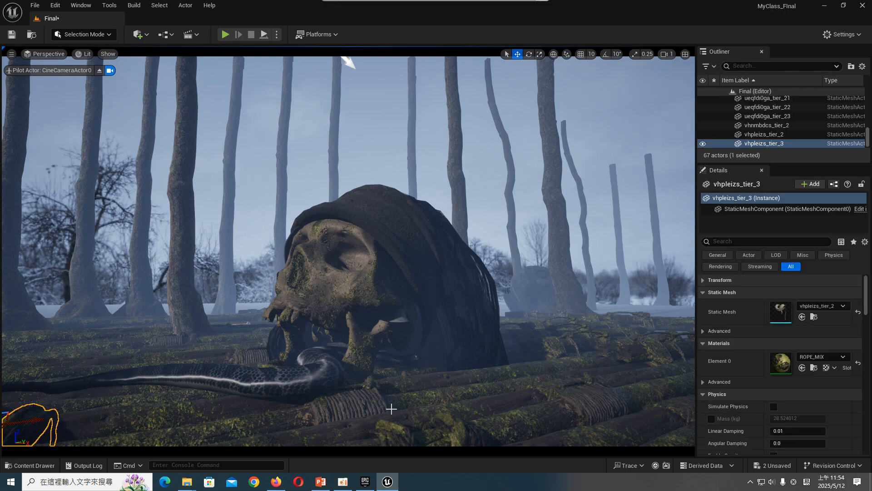
left_click(448, 425)
left_click_drag(461, 429, 556, 367, "alt")
- Shift the bell Object_4 slightly so it hangs in view beside the skull's jaw, and save the level
left_click(430, 327)
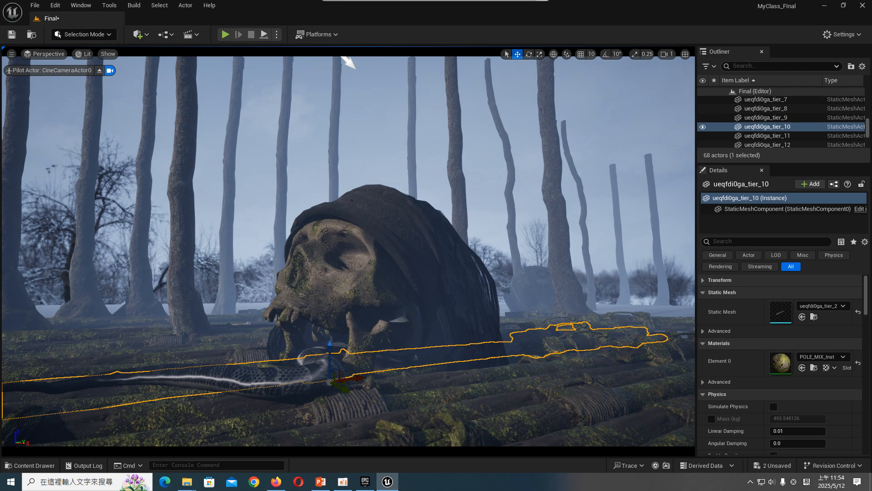
left_click(408, 313)
left_click(402, 320)
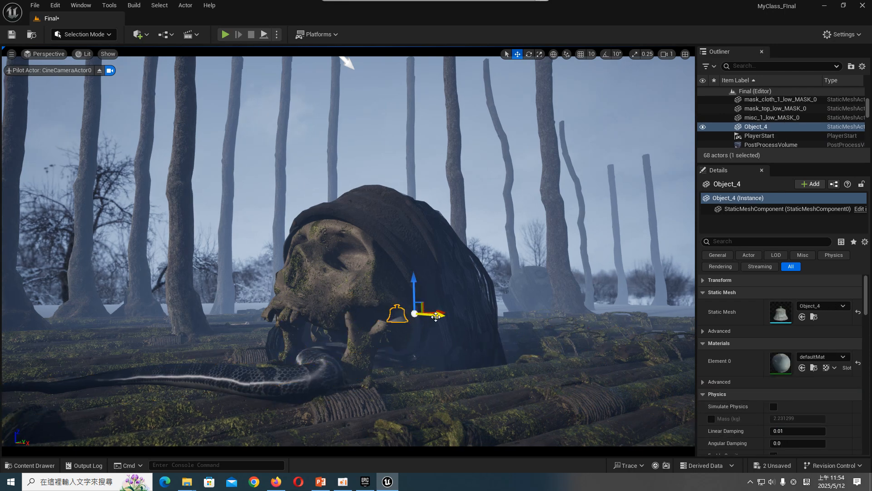
left_click(454, 231)
key("Escape")
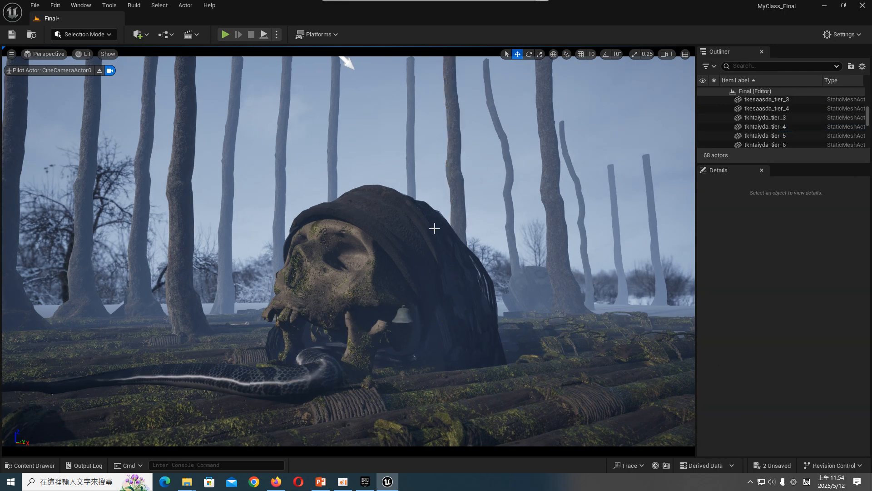
left_click(402, 314)
key("Escape")
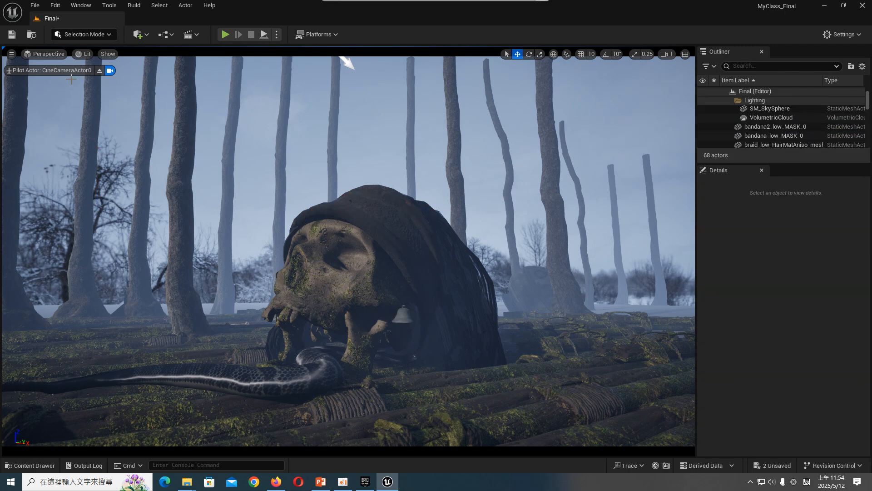
left_click(12, 34)
- Switch to the PowerPoint presentation and examine the reference render on its cover slide
left_click(320, 482)
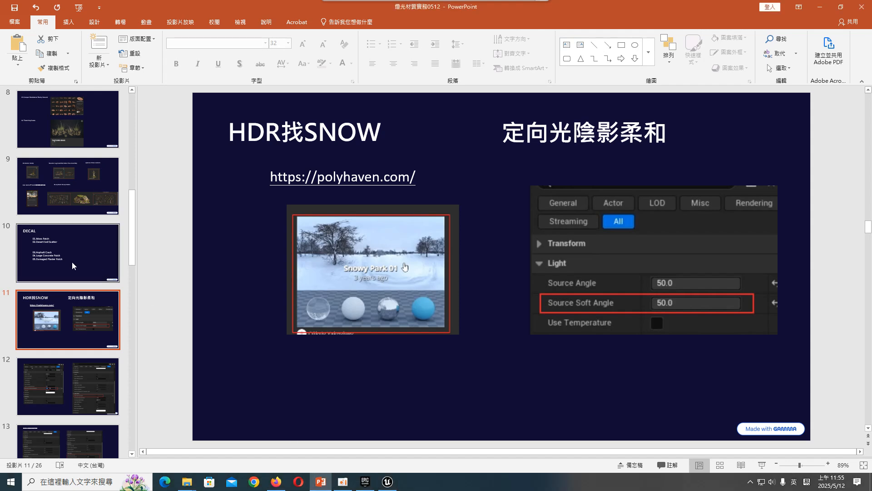
scroll(92, 267, "up", 10)
left_click(83, 135)
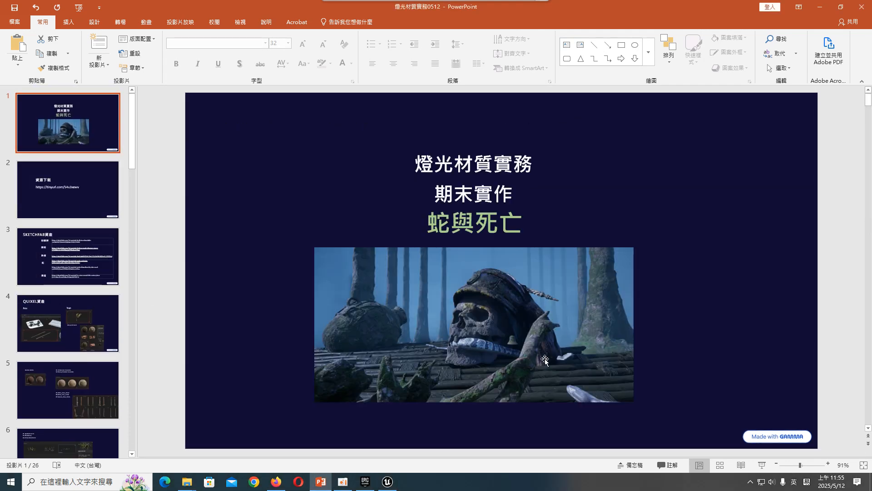
- Return to Unreal Engine and scale the trunk tkkobfdfa_tier_6 behind the skull taller
left_click(387, 482)
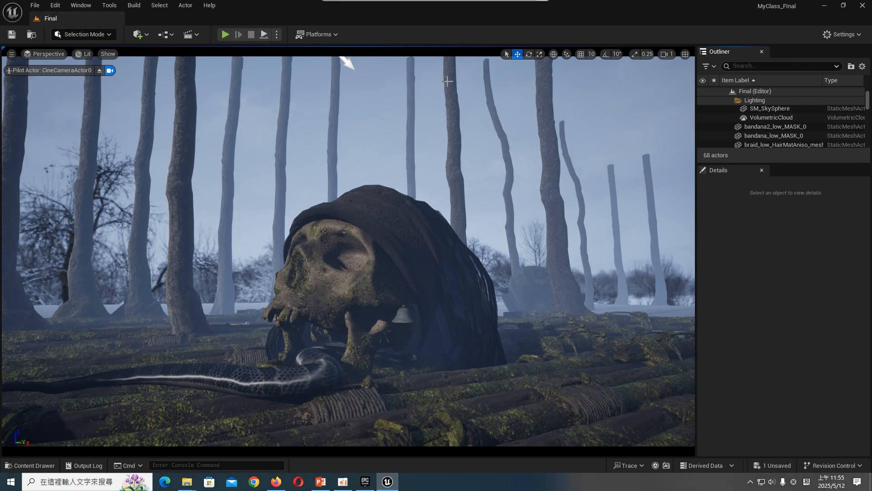
left_click(408, 66)
key("r")
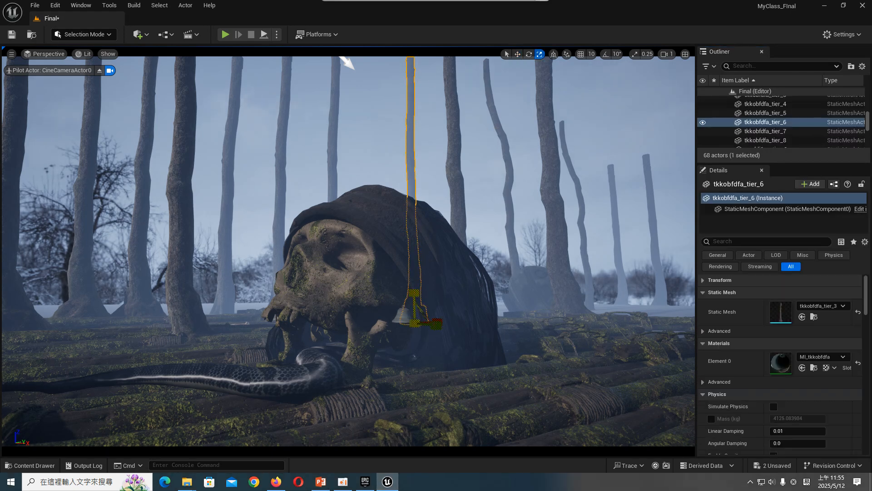
- Find the PostProcessVolume in the level and lower its Exposure Compensation to about -0.92
left_click(781, 66)
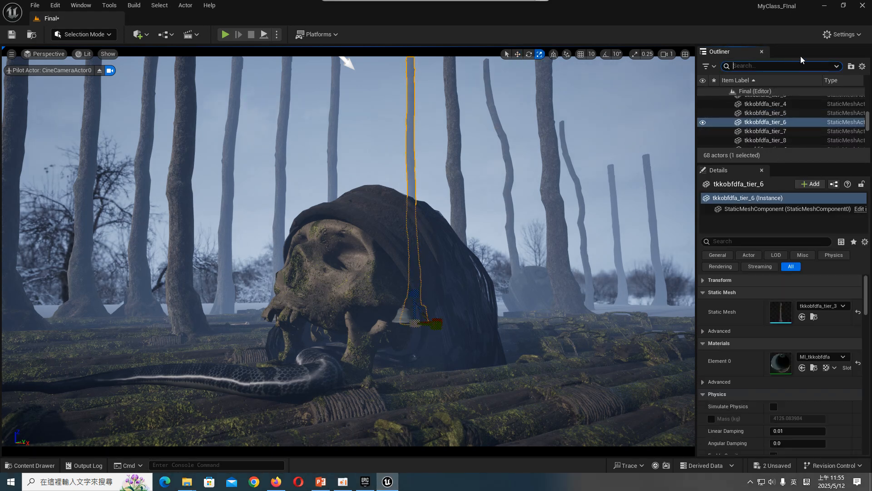
type("POST")
left_click(772, 100)
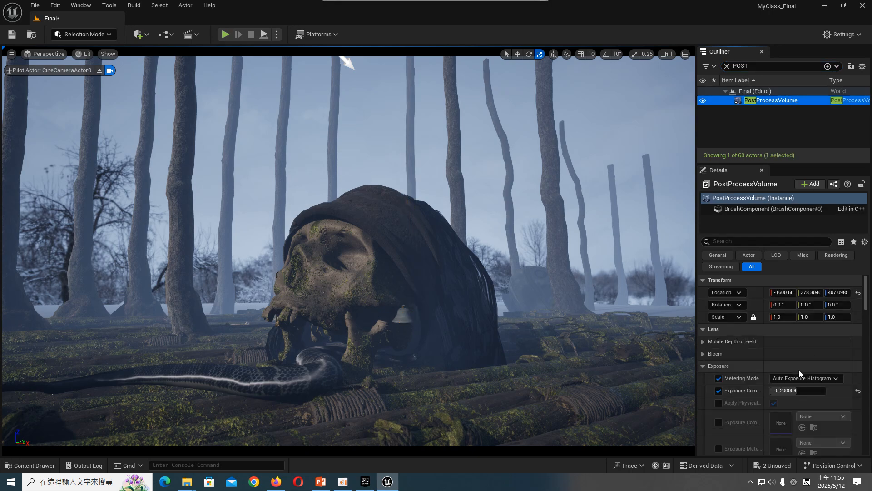
scroll(796, 382, "down", 2)
left_click_drag(806, 361, 804, 361)
- Set the PostProcessVolume's Metering Mode to Manual with Exposure Compensation at about 7.48, and save the level
left_click(812, 350)
left_click(811, 374)
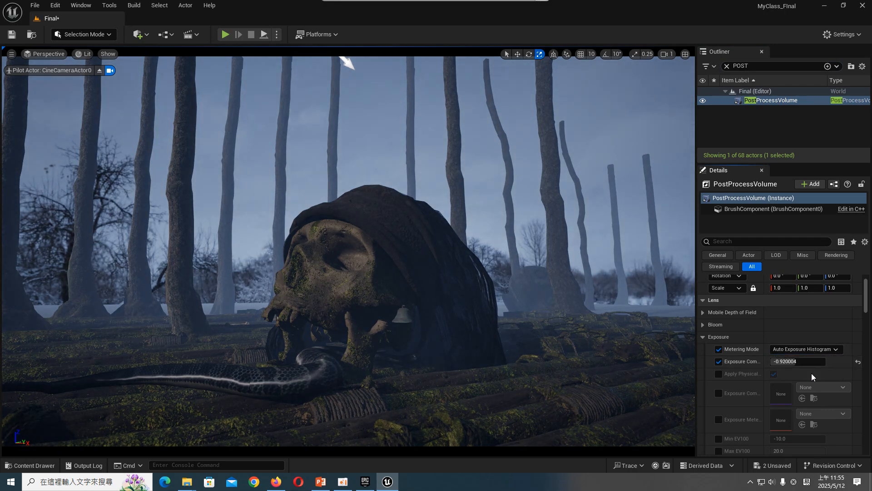
left_click(813, 349)
left_click(807, 373)
left_click_drag(803, 361, 819, 361)
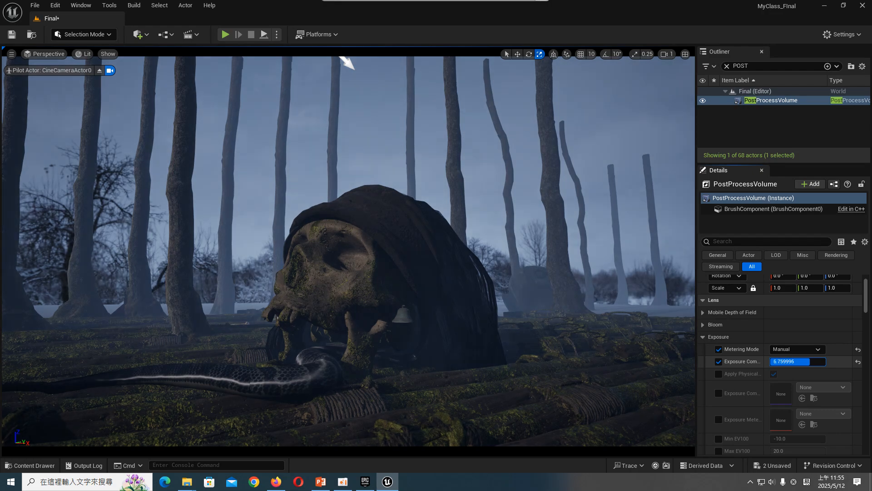
left_click_drag(819, 361, 819, 361)
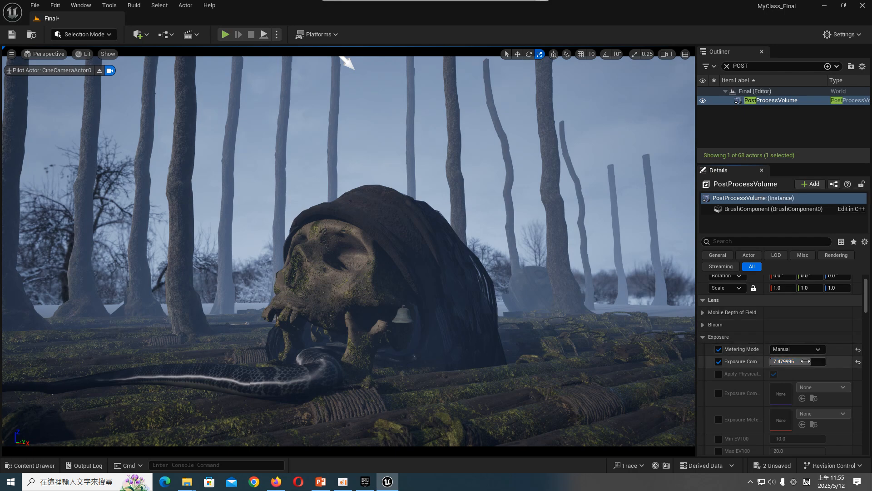
left_click(522, 264)
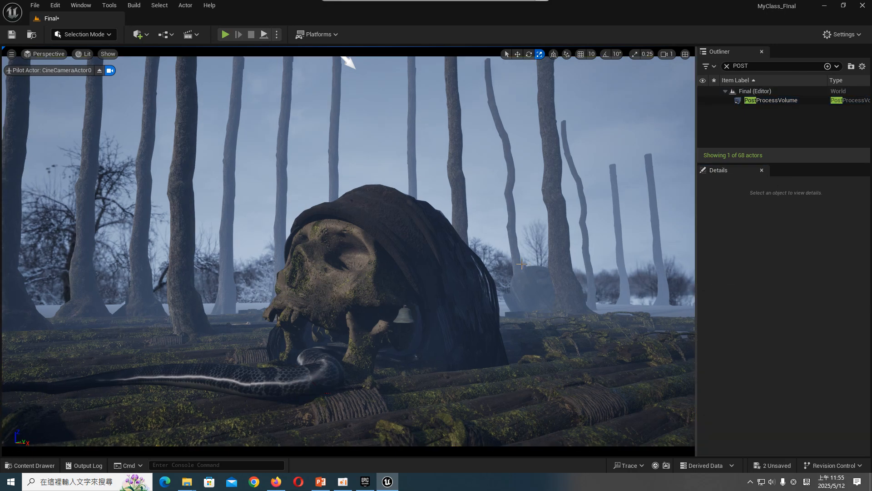
left_click(12, 35)
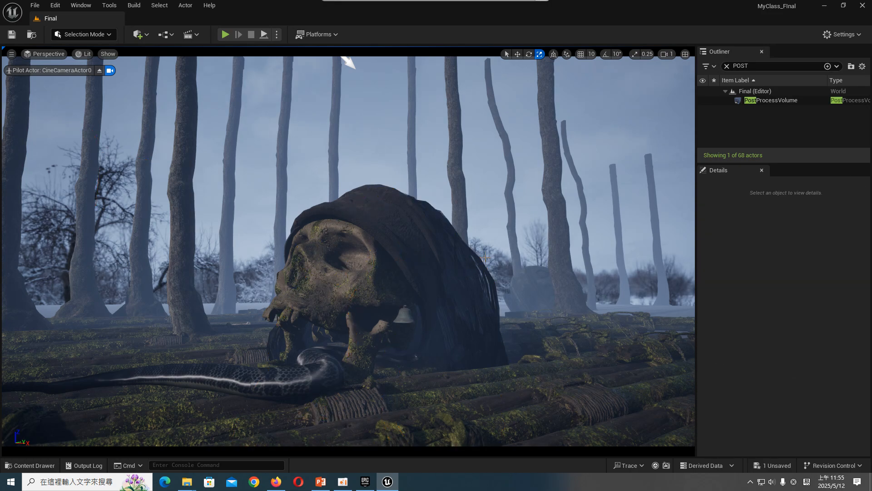
- Move the trunk tkhtaiyda_tier_6 farther back into the background and deselect it
left_click(140, 276)
key("w")
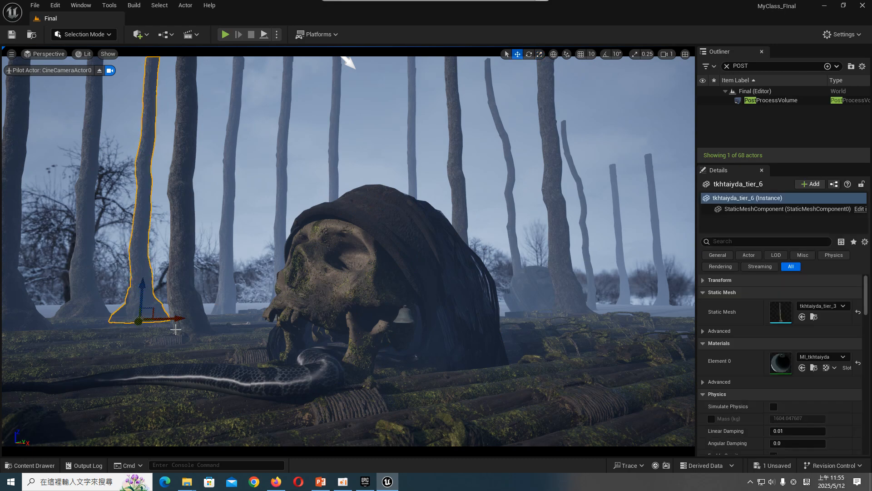
left_click_drag(139, 321, 141, 345)
left_click(127, 309)
left_click(130, 265)
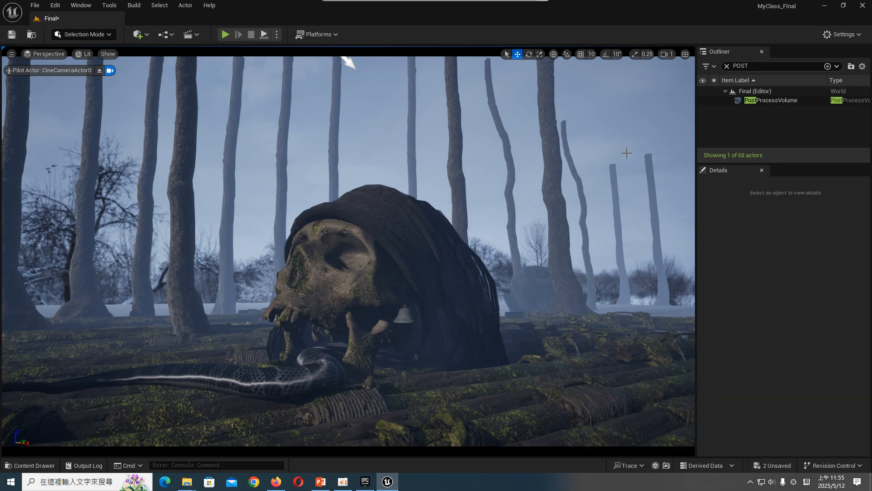
left_click(669, 309)
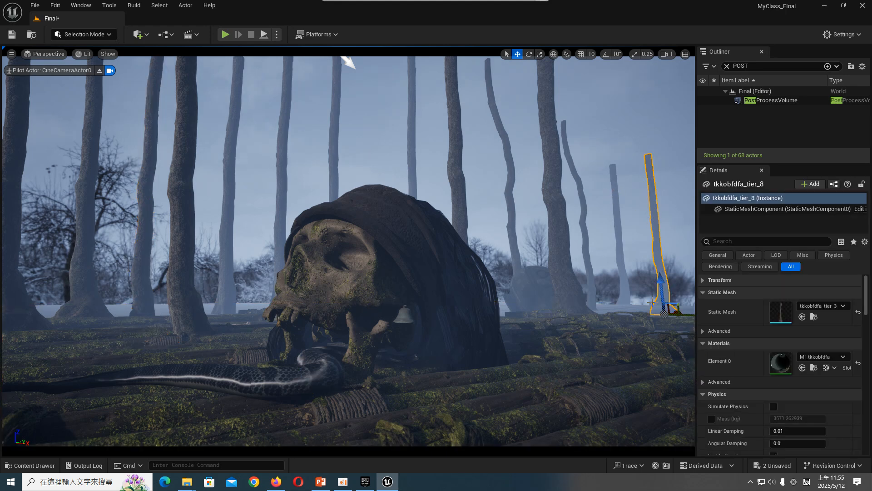
left_click(652, 303)
left_click(631, 306)
left_click(625, 315)
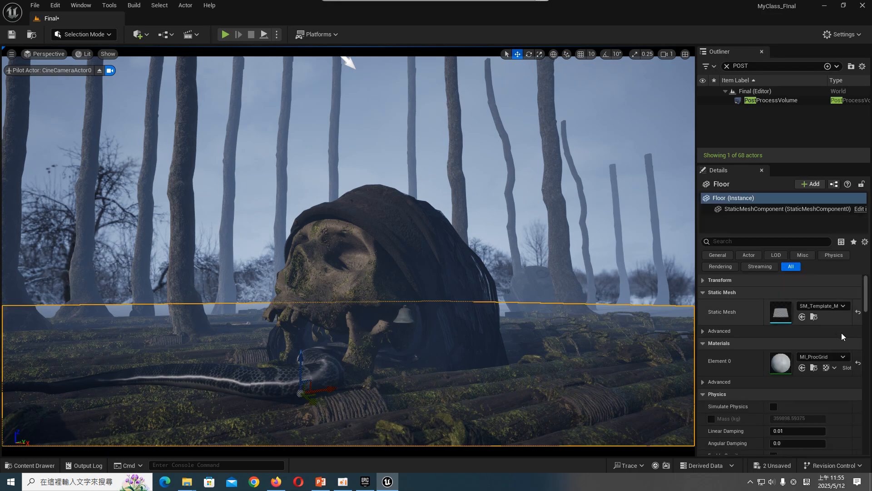
- Browse the project's Fab Megascans folders for another prop, checking the alder trunk, hanging rope and Japanese stone lantern assets
left_click(29, 465)
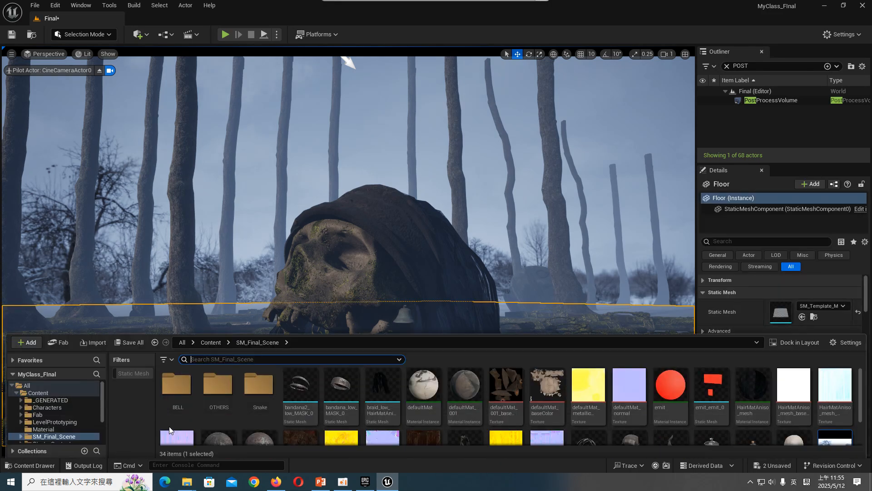
scroll(60, 423, "down", 1)
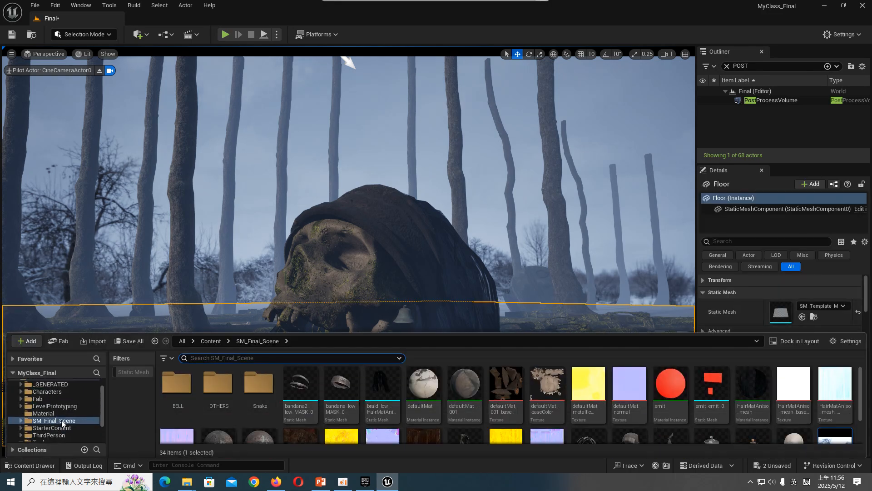
double_click(65, 400)
left_click(64, 427)
scroll(71, 399, "down", 5)
left_click(62, 405)
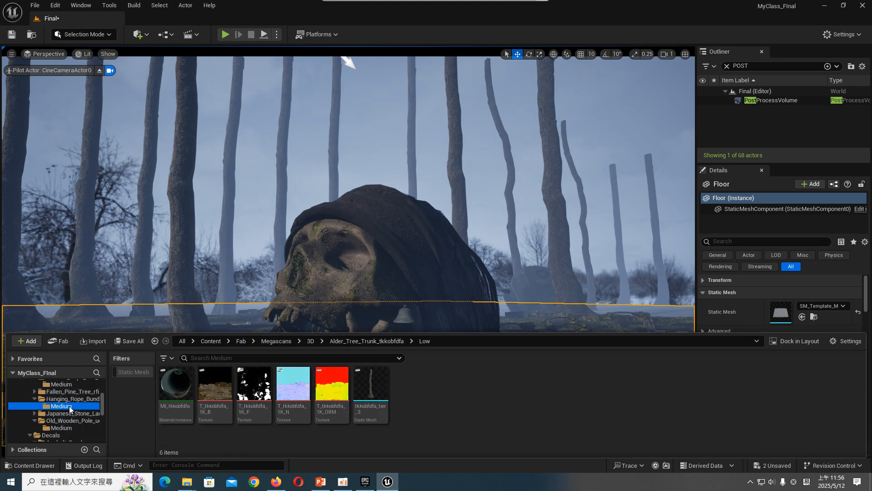
double_click(82, 414)
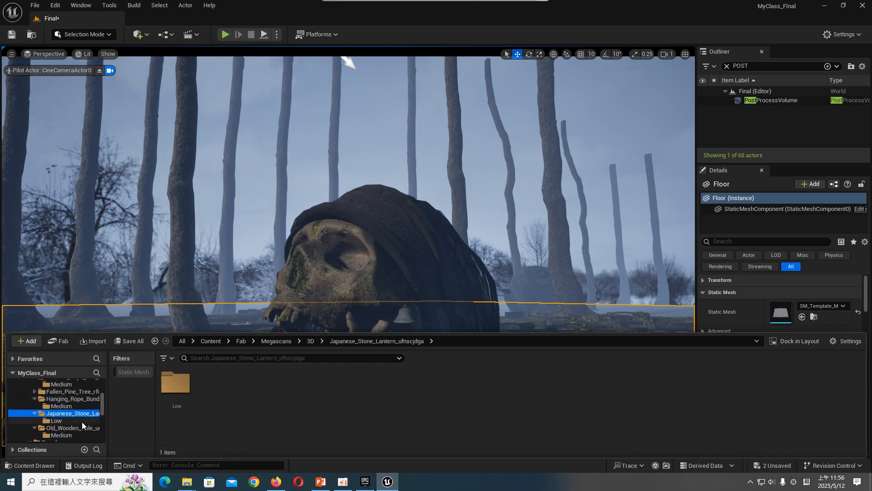
left_click(81, 421)
scroll(80, 423, "down", 3)
scroll(77, 421, "up", 2)
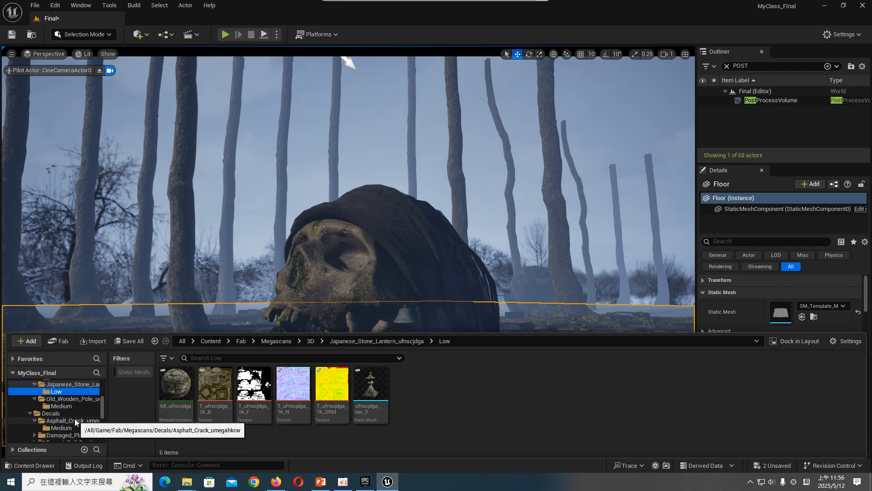
- Look through the Megascans 3D folder and the Low assets of Alder_Tree_Trunk_tkhtaiyda
left_click(73, 405)
scroll(74, 412, "up", 5)
left_click(72, 413)
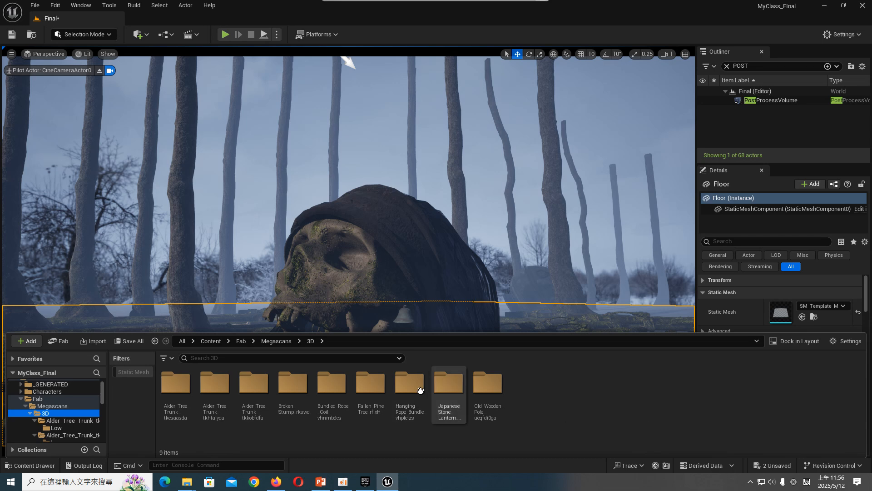
left_click(224, 394)
double_click(224, 393)
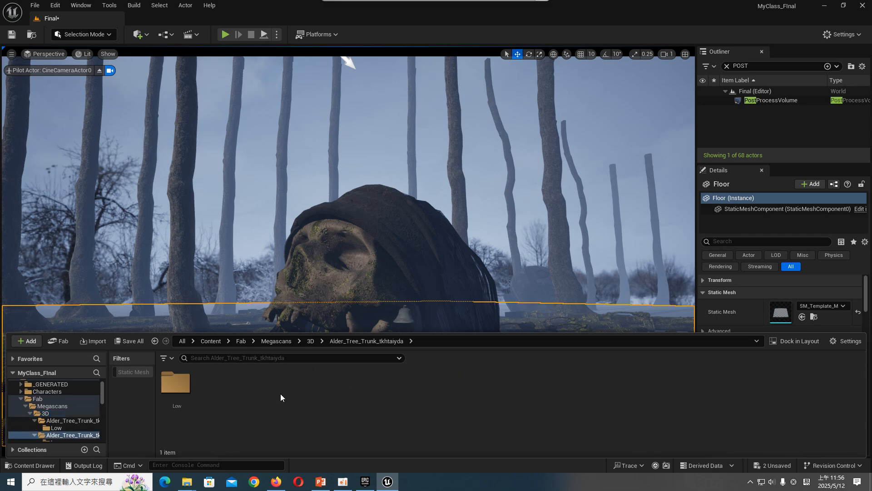
double_click(175, 382)
- Place the fallen pine tree rfixH_tier_2 from the Fallen_Pine_Tree_rfixH Medium folder on the raft right of the skull, adjust its position, and deselect it
left_click(85, 398)
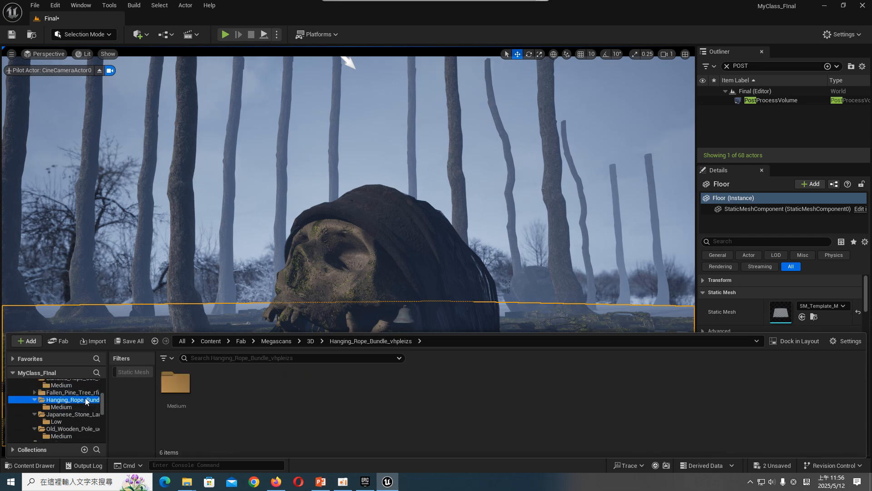
left_click(88, 385)
double_click(87, 393)
left_click(81, 400)
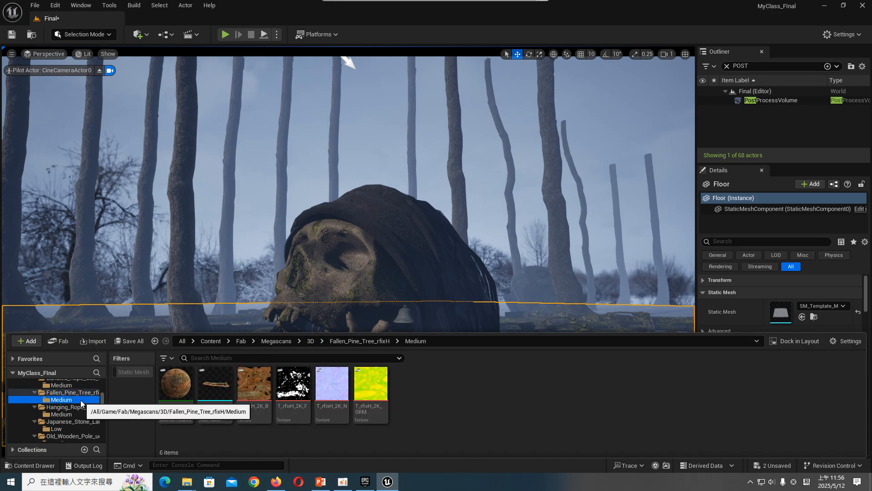
left_click_drag(213, 385, 676, 356)
key("r")
key("e")
key("w")
left_click_drag(593, 326, 598, 320)
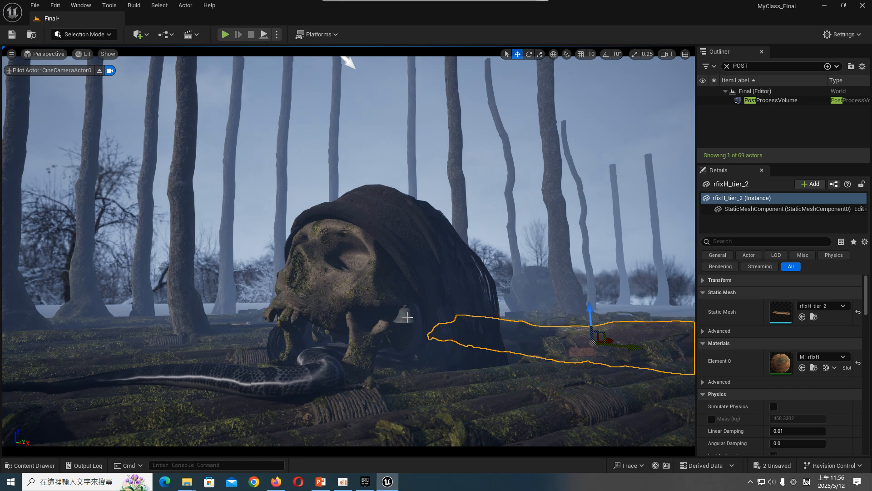
key("Escape")
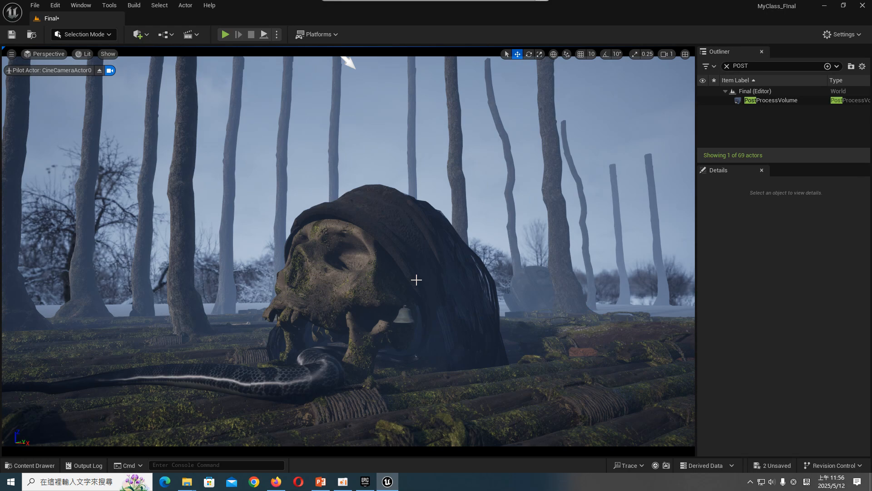
- Place the stone lantern ufnscjdga_tier_3 from the Japanese_Stone_Lantern_ufnscjdga Low folder on the raft's far edge, left of the skull
left_click(28, 466)
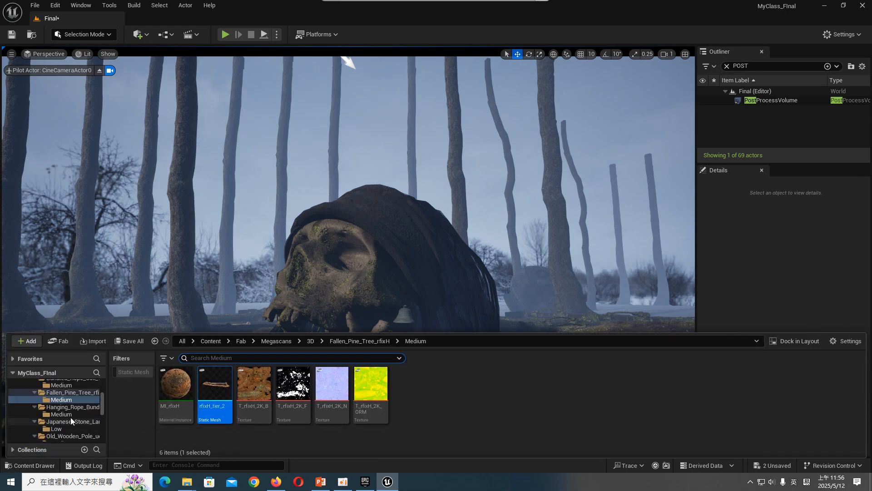
left_click(85, 400)
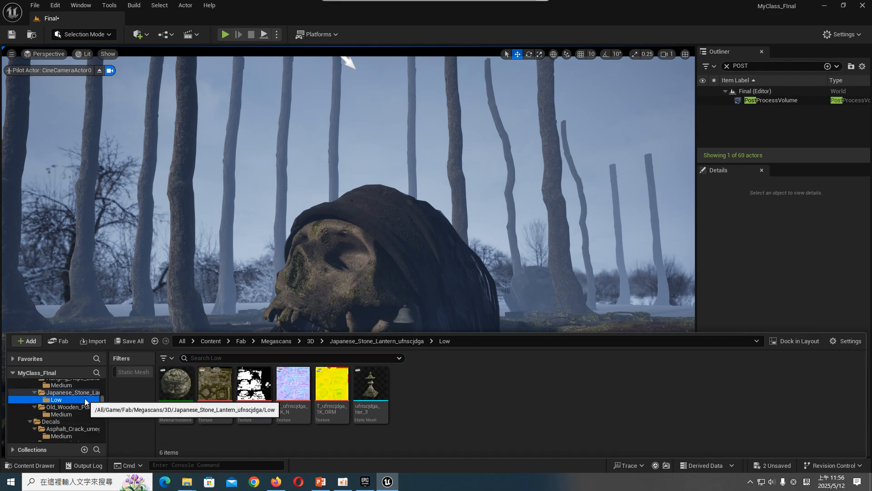
left_click_drag(375, 382, 231, 327)
left_click_drag(230, 367, 283, 331)
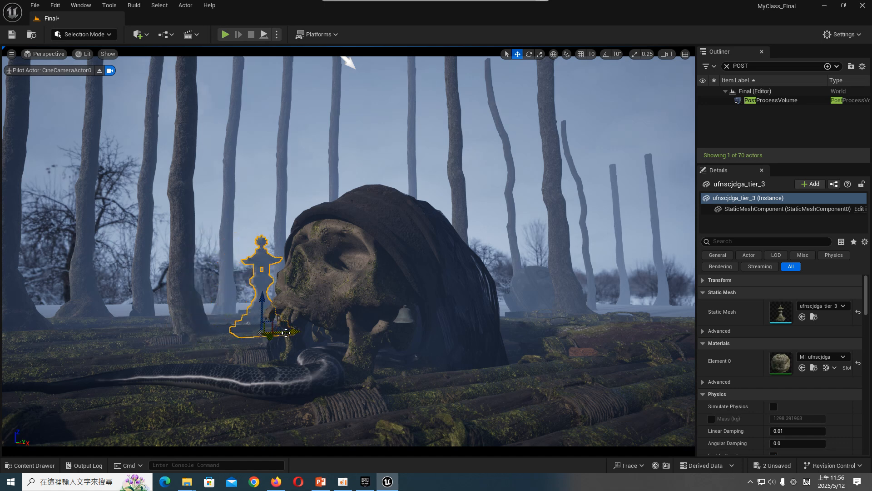
left_click_drag(286, 332, 270, 334)
key("e")
left_click(269, 335)
left_click(259, 326)
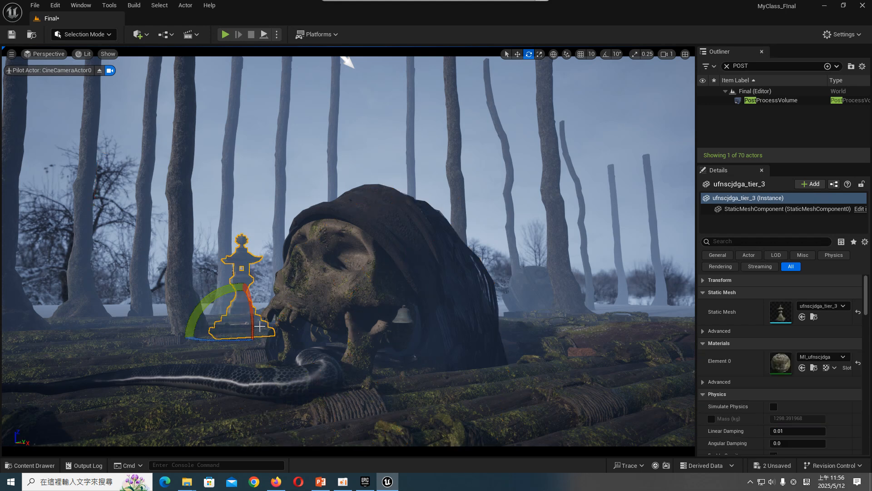
- Duplicate the stone lantern and place the copy in the background right of the skull
key("w")
left_click_drag(259, 334, 573, 322, "alt")
key("e")
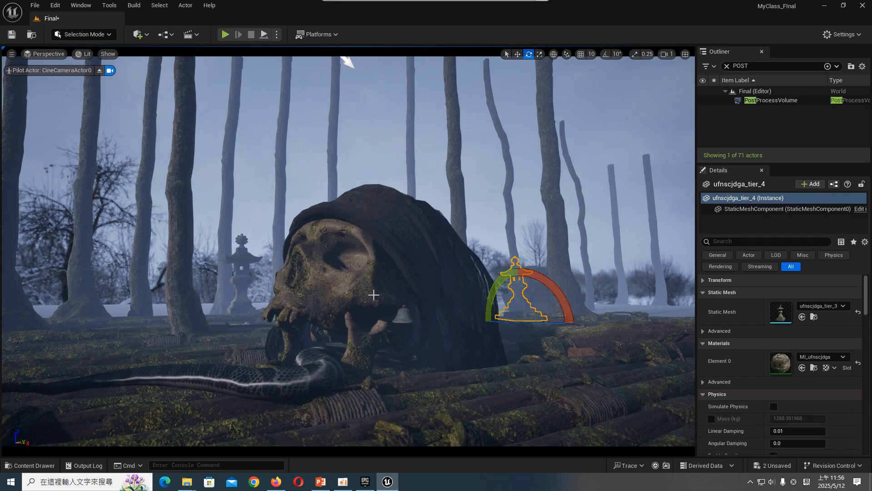
- Stop piloting CineCameraActor0 and duplicate the two thin tkkobfdfa trunks behind the skull twice, placing the copies farther back in the scene
left_click(411, 127)
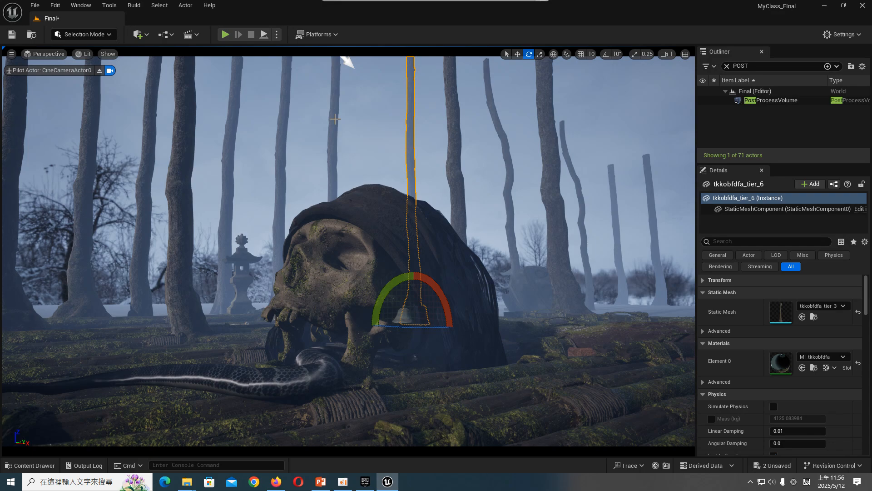
left_click(334, 119, "ctrl")
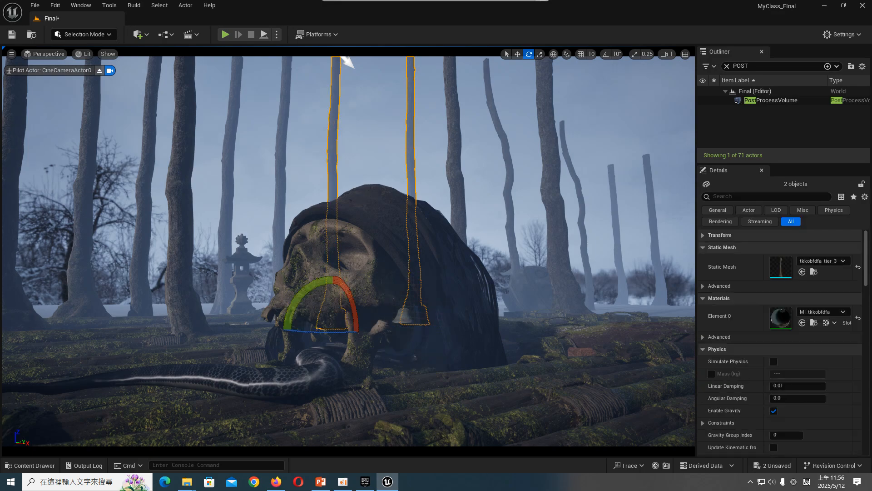
left_click(99, 70)
right_click_drag(347, 250, 225, 311)
key("s")
key("d")
key("s")
right_click_drag(418, 239, 392, 239)
key("d")
key("w")
left_click_drag(338, 252, 477, 247, "alt")
key("e")
key("r")
right_click_drag(477, 247, 505, 246)
key("w")
left_click_drag(480, 250, 596, 255, "alt")
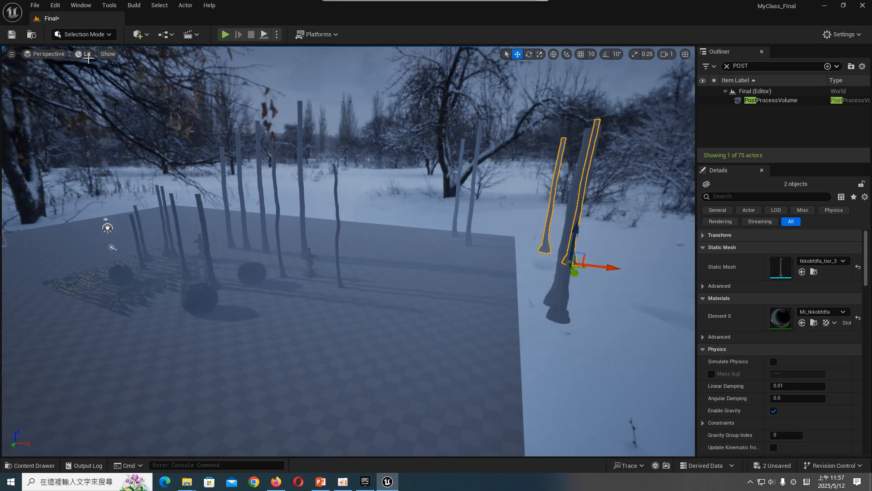
- Select the distant trunk copy tkkobfdfa_tier_11 and return the viewport to the CineCameraActor0 view
left_click(82, 51)
left_click(82, 50)
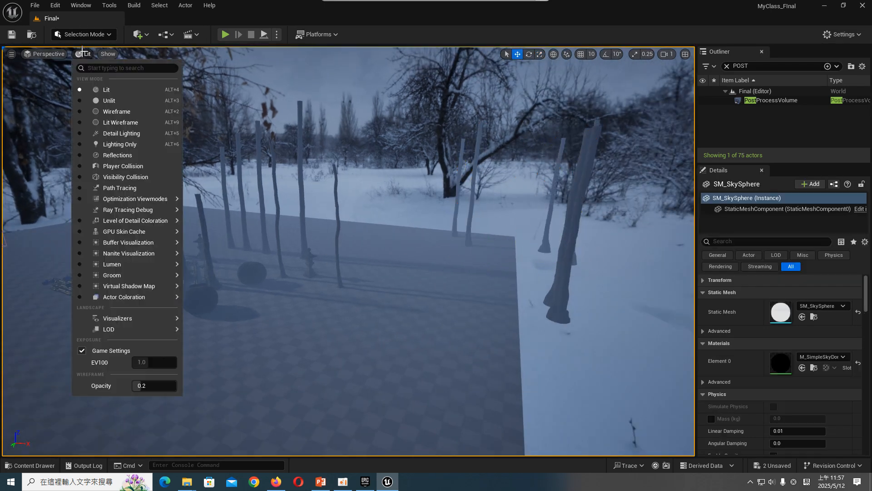
left_click(556, 179)
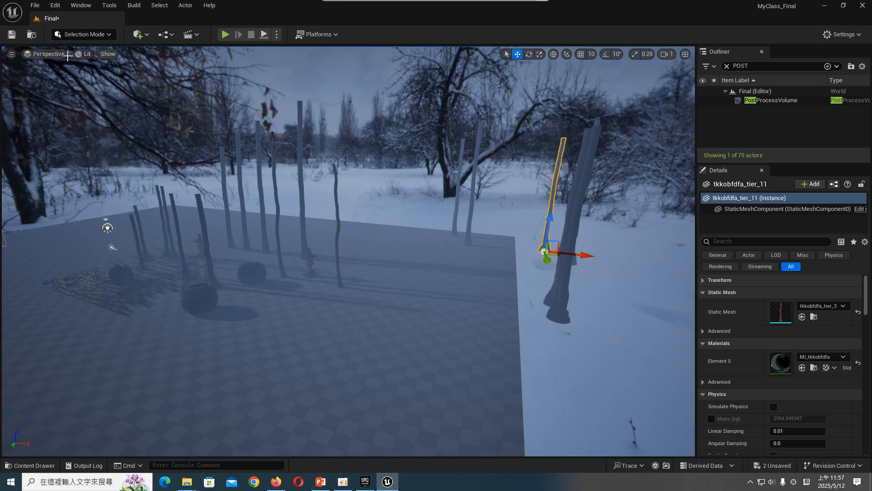
left_click(66, 54)
left_click(98, 186)
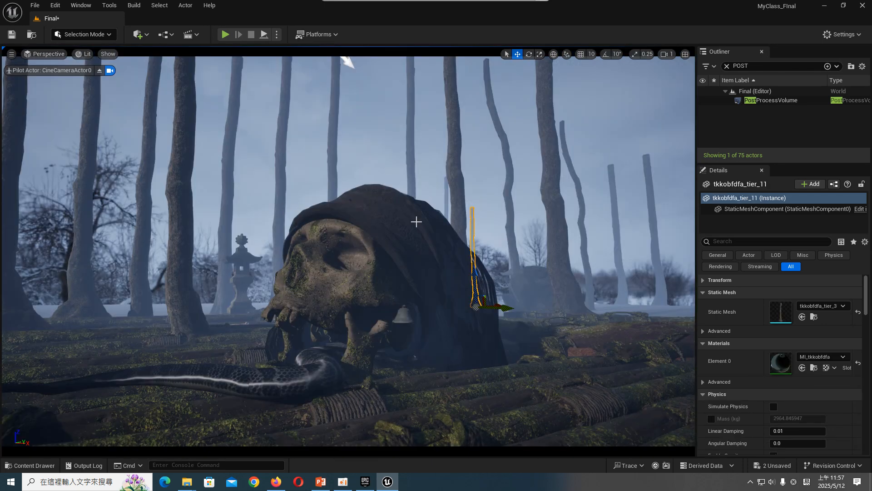
- Scale up the distant trunk tkkobfdfa_tier_10 behind the skull until it extends past the top of the frame
left_click(441, 185)
key("r")
left_click(447, 221)
left_click_drag(454, 307, 457, 305)
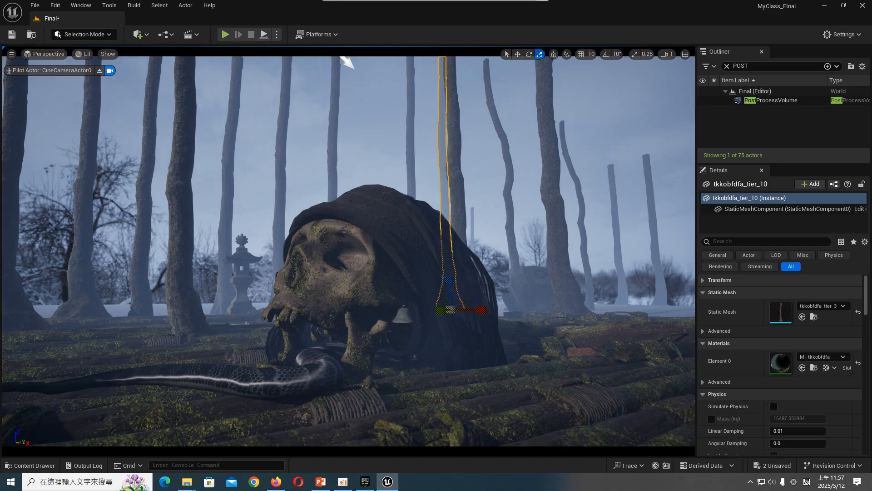
- Enlarge the short distant trunk tkkobfdfa_tier_11 beyond the frame's top and shift it right of the skull
left_click(470, 231)
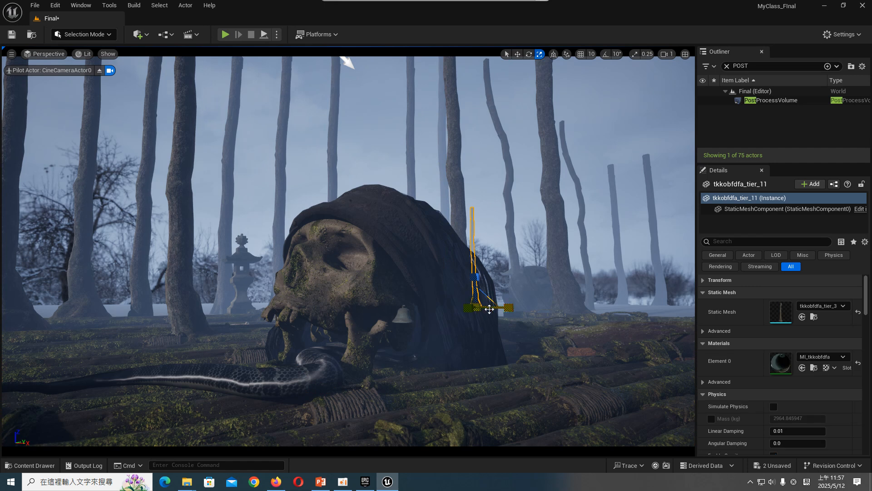
left_click_drag(487, 307, 527, 312)
key("w")
key("r")
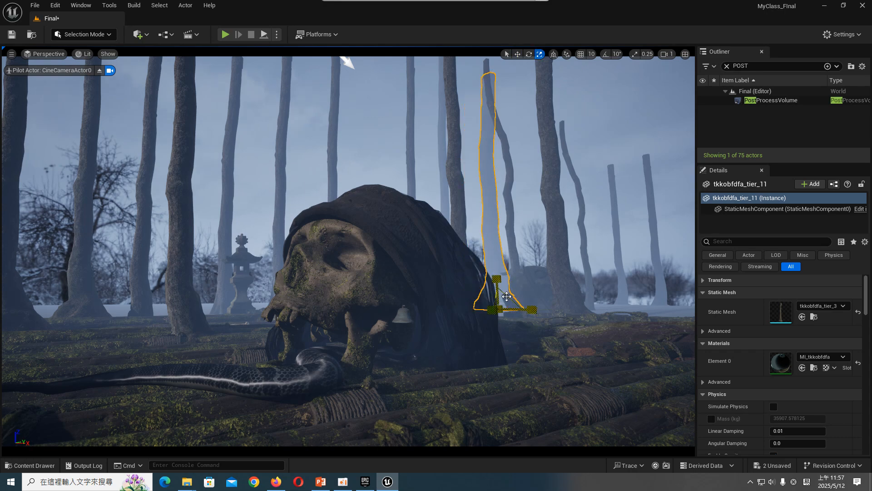
left_click(511, 241)
left_click_drag(510, 299, 531, 310)
left_click(487, 246)
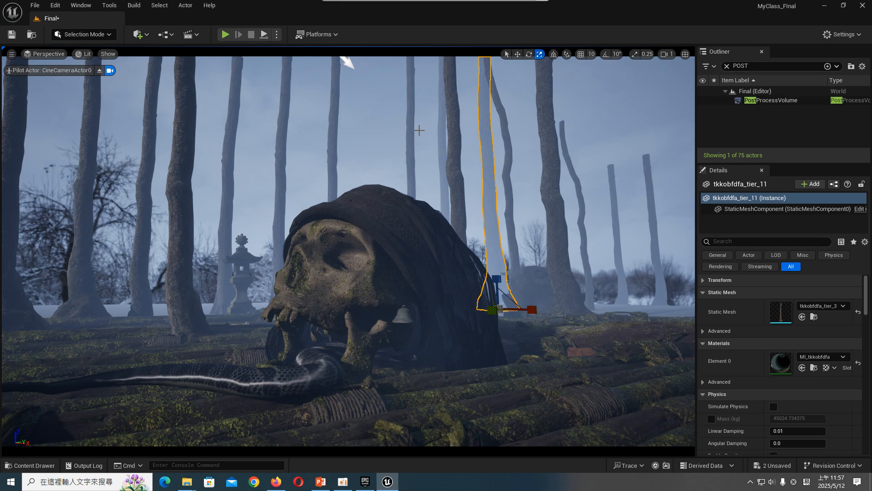
- Duplicate the distant trunk tkkobfdfa_tier_10 to the left behind the skull, stretch the copy past the frame's top, and deselect it
left_click(443, 140)
left_click(410, 120)
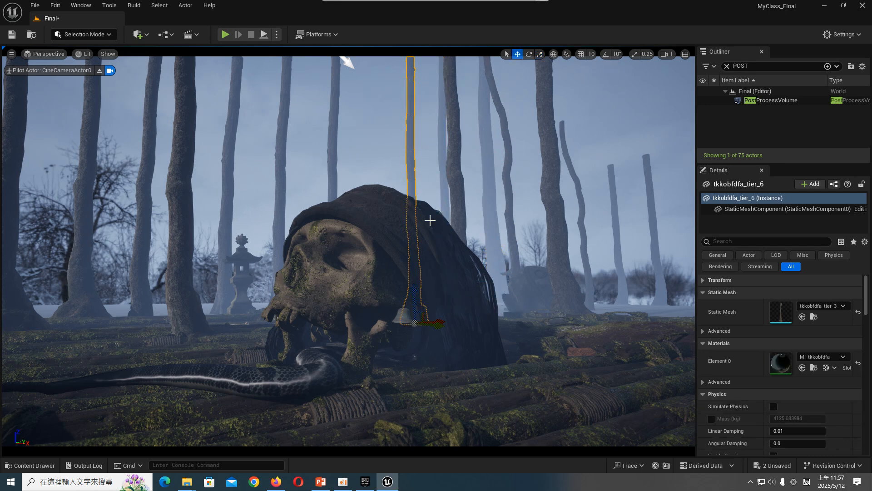
left_click(444, 187)
left_click_drag(483, 309, 408, 307, "alt")
key("r")
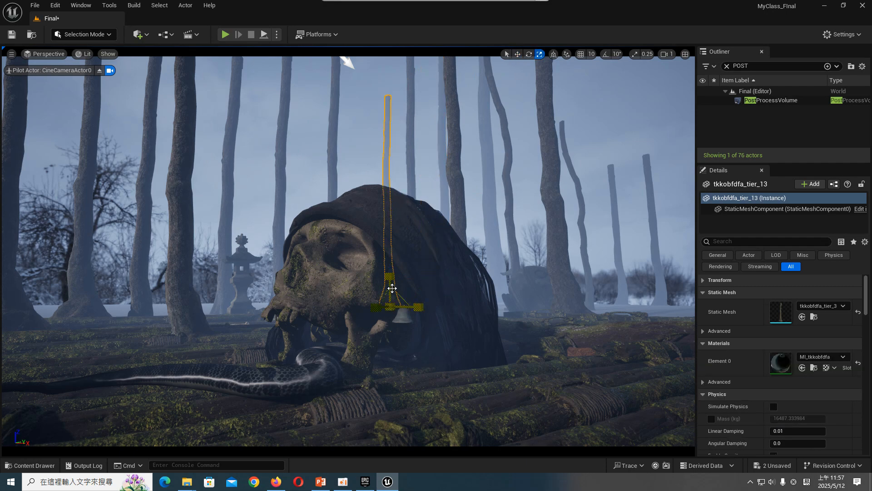
left_click_drag(390, 276, 390, 274)
key("w")
left_click_drag(415, 306, 391, 304)
left_click(447, 232)
key("Escape")
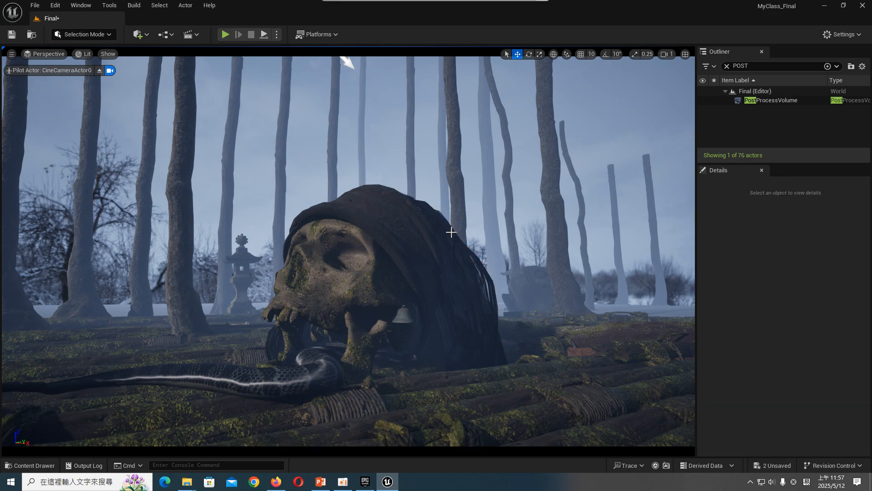
- Delete the trunk tkkobfdfa_tier_6 and fill its gap with an adjusted copy of the distant trunk tkkobfdfa_tier_13
left_click(406, 135)
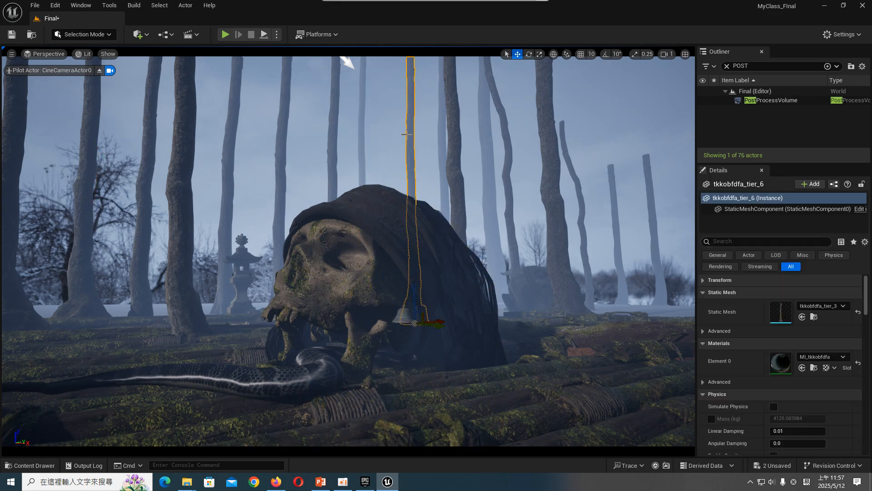
key("Delete")
left_click(442, 124)
left_click(362, 134)
key("e")
key("w")
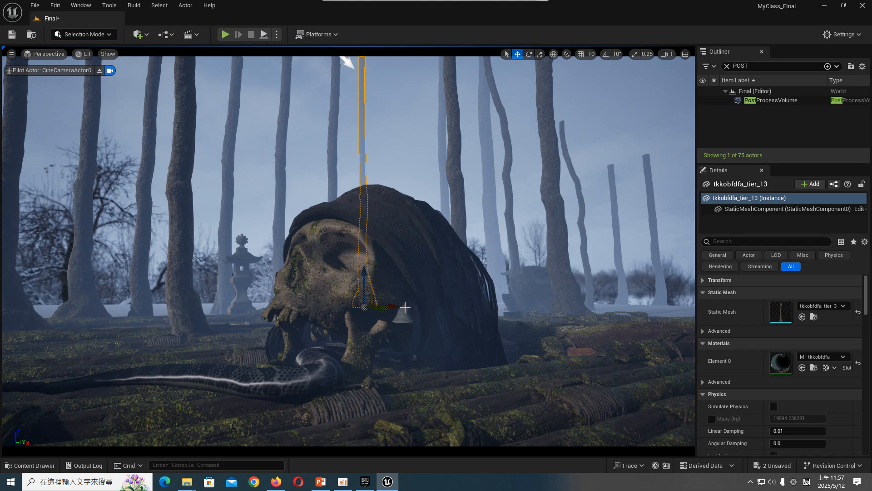
left_click_drag(387, 305, 451, 312, "alt")
left_click_drag(425, 280, 425, 273)
key("r")
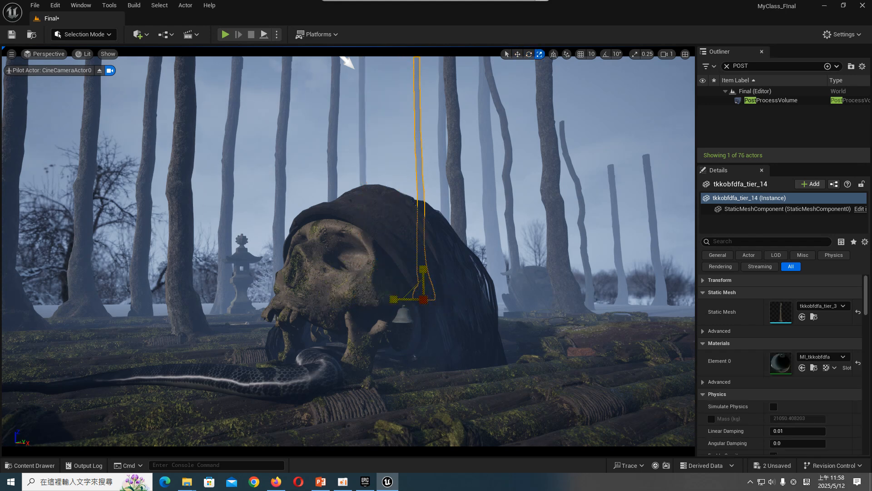
- Stretch the three short trunks right of the skull vertically beyond the top of the frame, and clear the selection
left_click(612, 225)
left_click_drag(620, 276, 621, 146)
left_click(657, 274)
left_click_drag(656, 279, 654, 221)
left_click(578, 241)
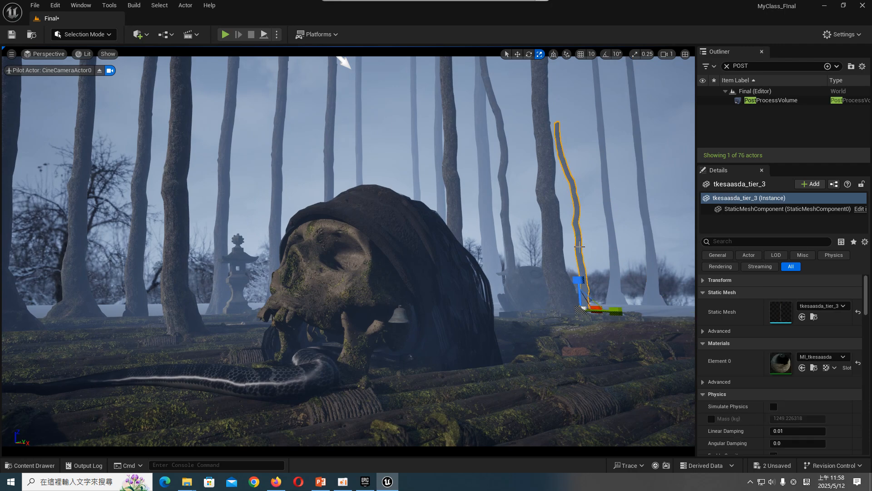
left_click_drag(578, 280, 578, 229)
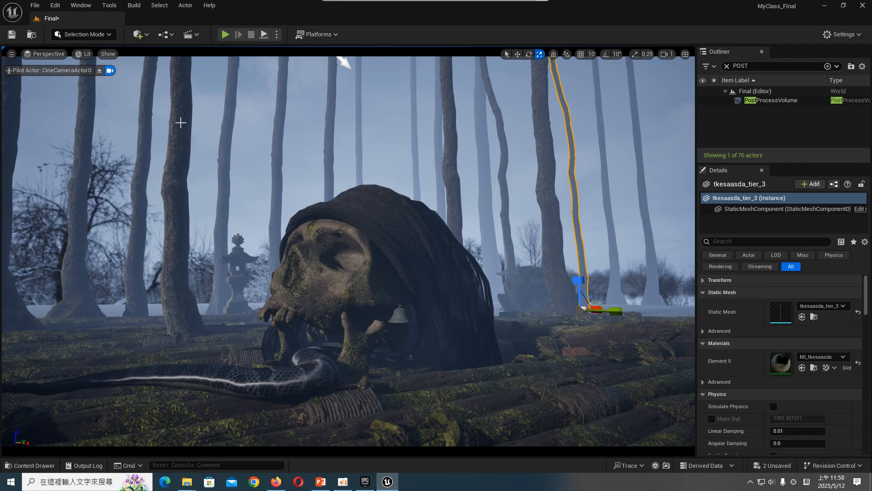
left_click(76, 284)
left_click(121, 292)
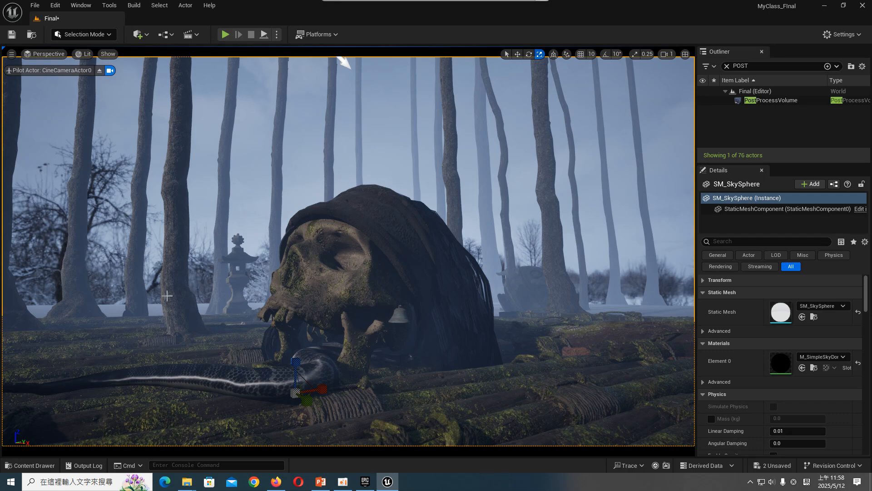
key("Escape")
- Duplicate the distant trunk tkkobfdfa_tier_13 repeatedly, spreading copies across the left background and one at the far right
left_click(363, 302)
key("w")
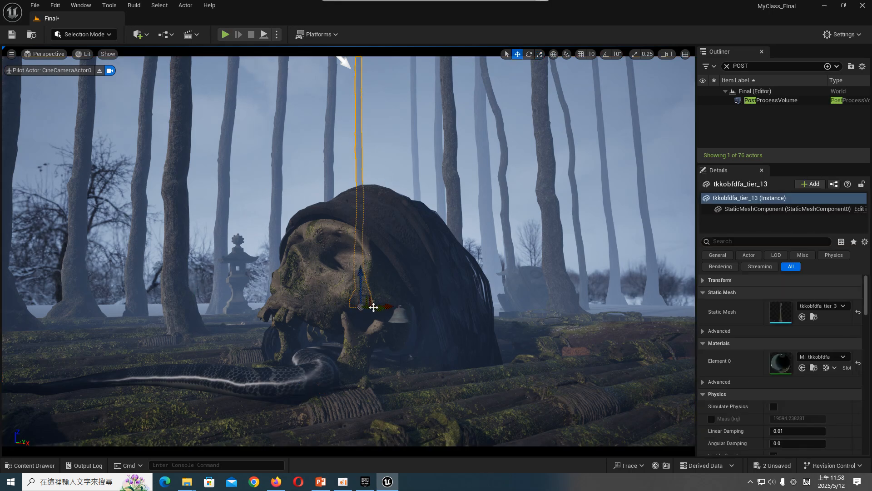
left_click_drag(386, 307, 677, 303, "alt")
key("r")
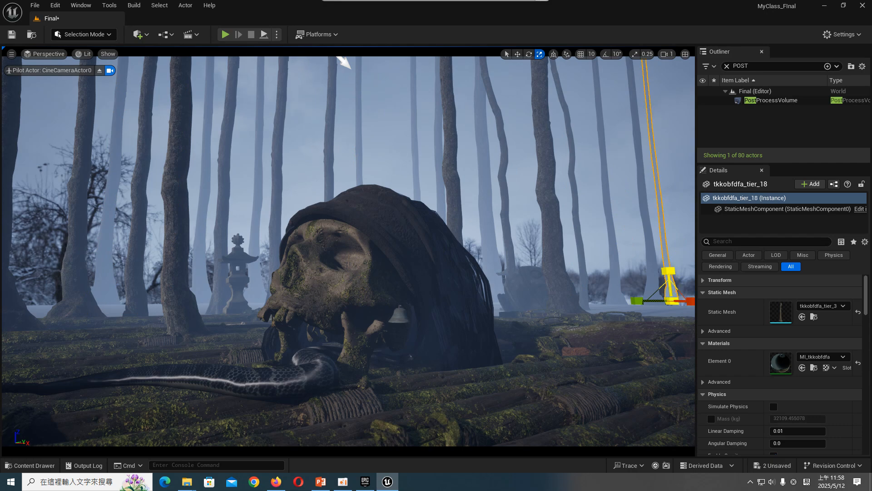
- Scale the far-right trunk tkkobfdfa_tier_18 taller, adjust its position slightly, and deselect it
left_click_drag(668, 271, 668, 263)
key("w")
left_click_drag(687, 296, 675, 290)
left_click(679, 233)
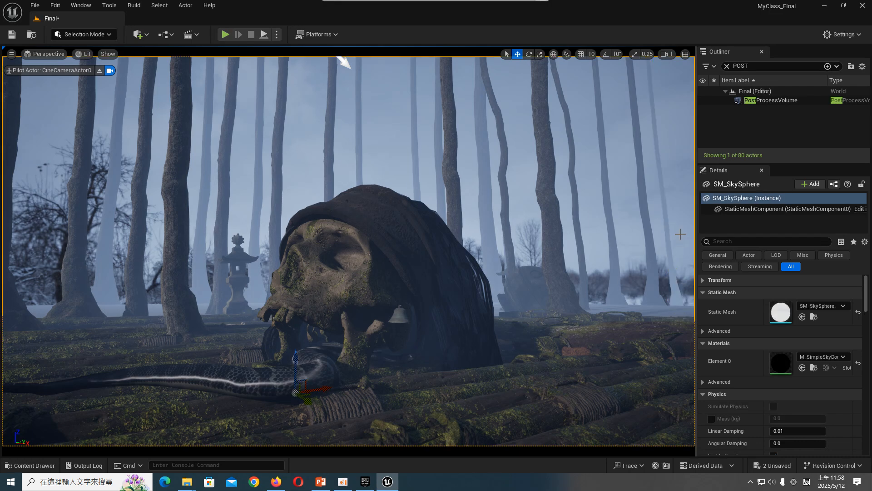
key("Escape")
- Duplicate the thick trunk tkhtaiyda_tier_5 to the far right of the background, rotate the copy, and deselect it
left_click(564, 175)
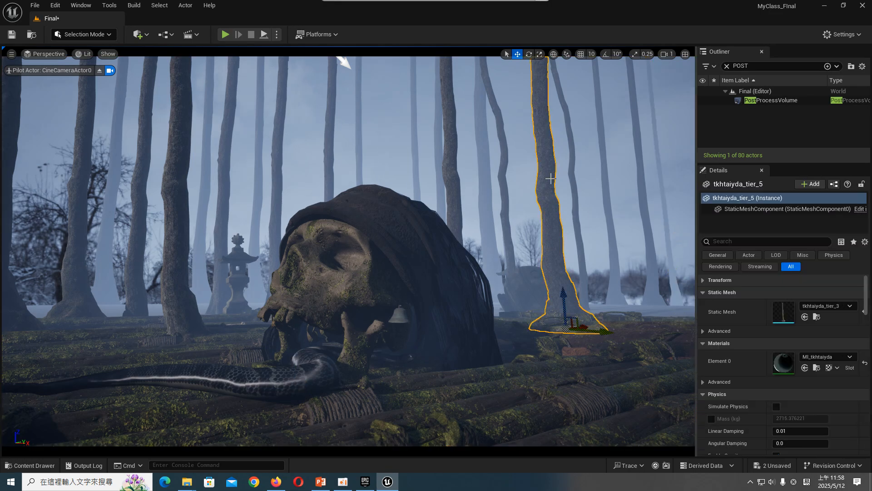
left_click_drag(564, 325, 685, 294, "alt")
key("r")
key("e")
left_click_drag(684, 340, 631, 341)
left_click(680, 215)
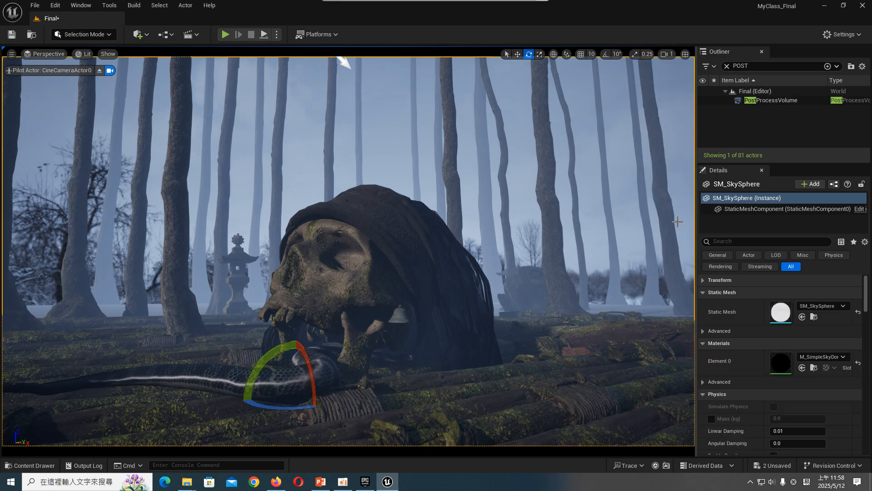
key("Escape")
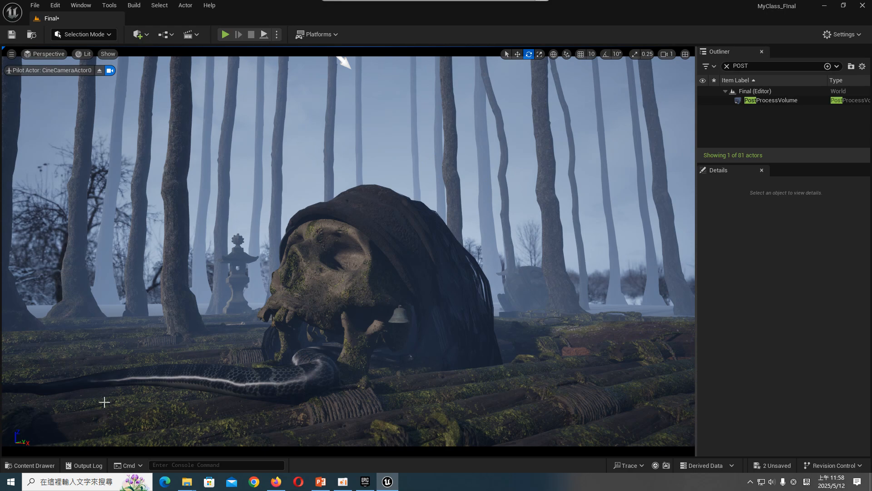
- Look through the Megascans 3D folders for another prop, checking the old wooden pole, alder trunk and bundled rope coil assets
left_click(32, 463)
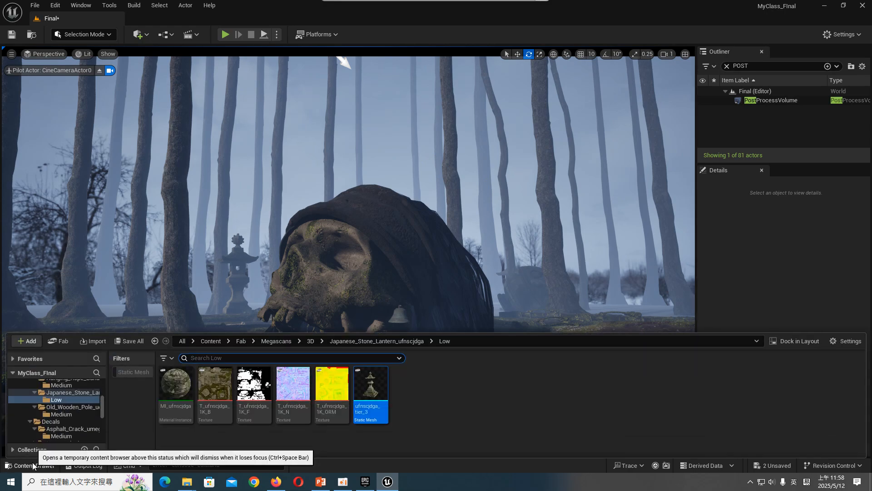
left_click(75, 414)
scroll(75, 416, "up", 2)
scroll(75, 417, "up", 1)
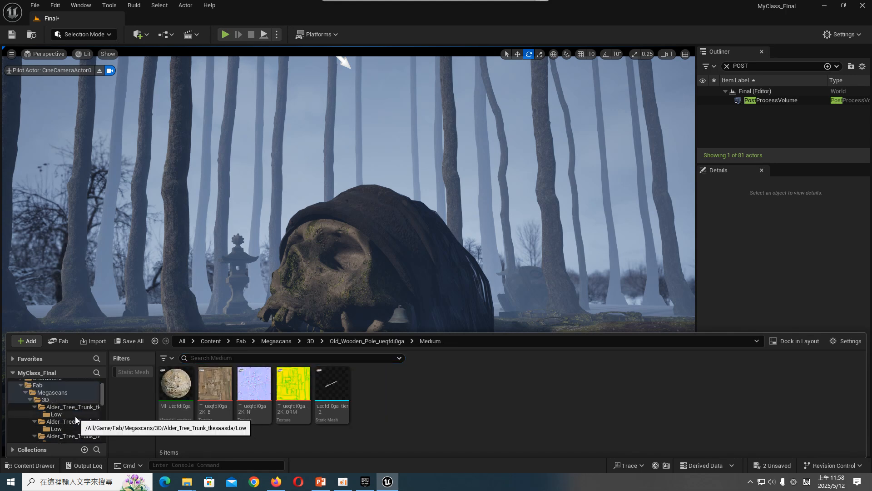
left_click(75, 407)
left_click(76, 412)
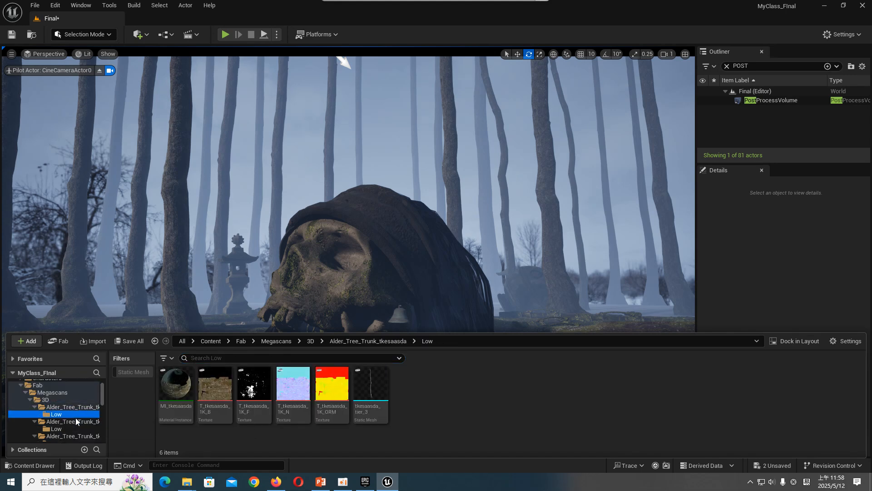
left_click(76, 427)
scroll(75, 426, "down", 3)
scroll(75, 426, "up", 2)
left_click(78, 402)
scroll(78, 403, "up", 1)
left_click(79, 400)
scroll(78, 406, "down", 1)
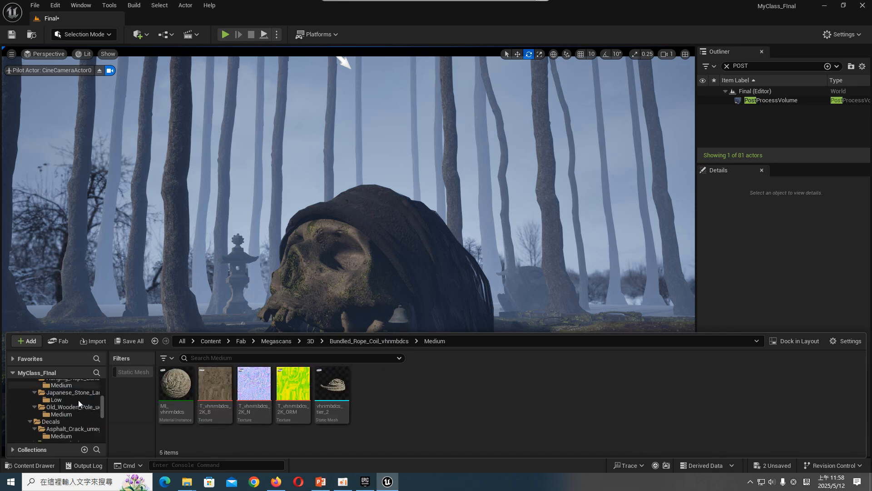
- Find the Blackberry_vkmofctha medium meshes among the Megascans plants and place SM_vkmofctha_VarB on the skull below its eye socket
left_click(77, 414)
scroll(81, 425, "down", 3)
scroll(80, 422, "down", 2)
left_click(78, 414)
left_click(77, 421)
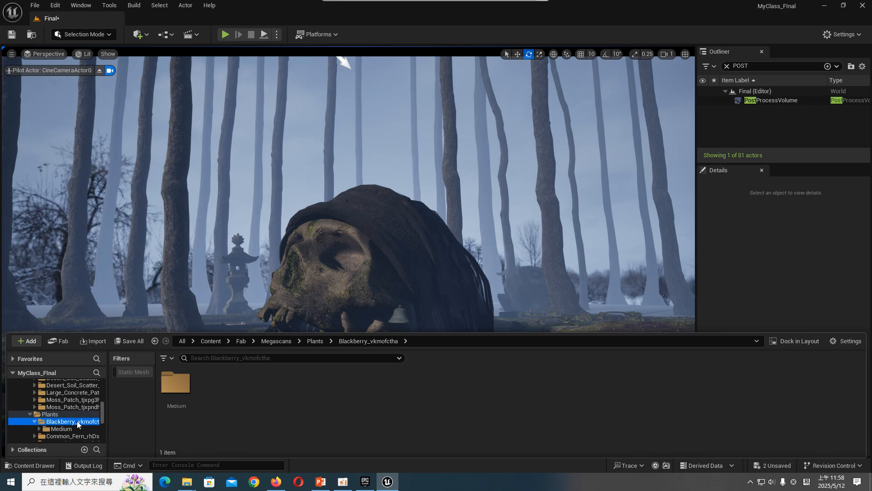
left_click(77, 428)
left_click_drag(372, 391, 367, 287)
left_click_drag(376, 318, 366, 300)
- Select the placed blackberry plant SM_vkmofctha_VarB and move it up into the skull's eye socket
left_click(450, 179)
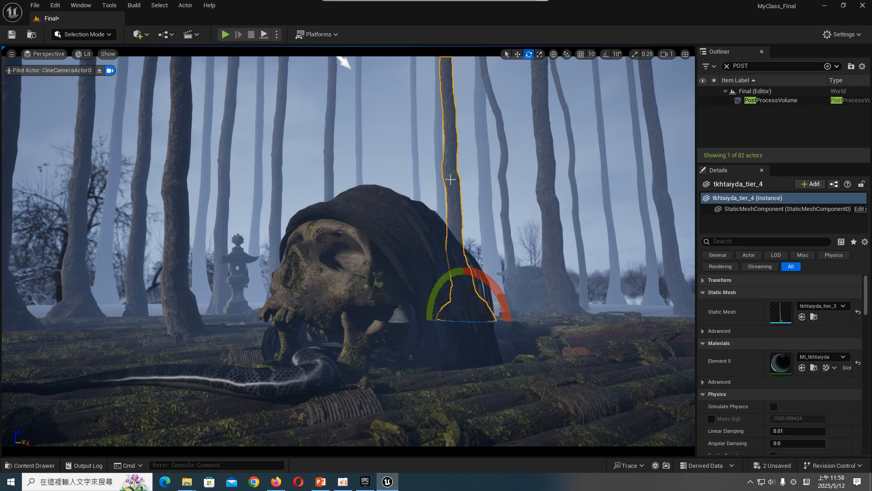
left_click(375, 274)
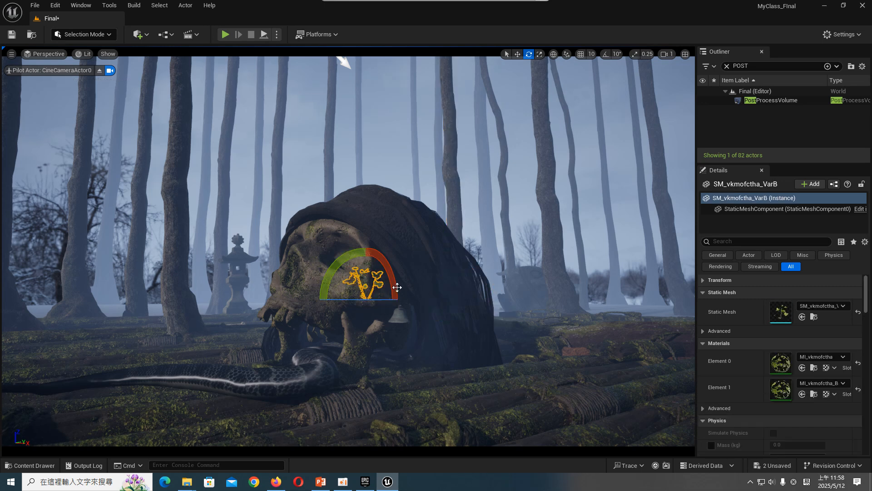
key("r")
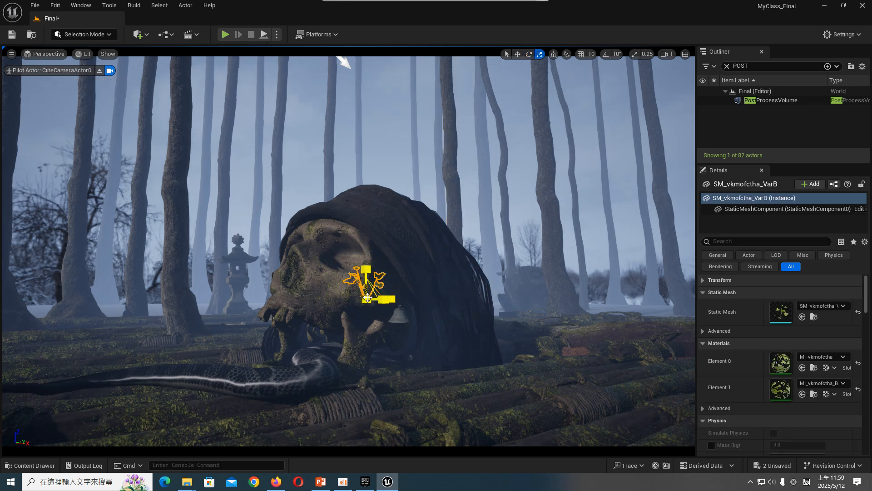
key("w")
mouse_move(367, 276)
left_mouse_down()
mouse_move(365, 245)
mouse_move(369, 267)
left_mouse_up()
left_click_drag(344, 239, 345, 244)
left_click(378, 244)
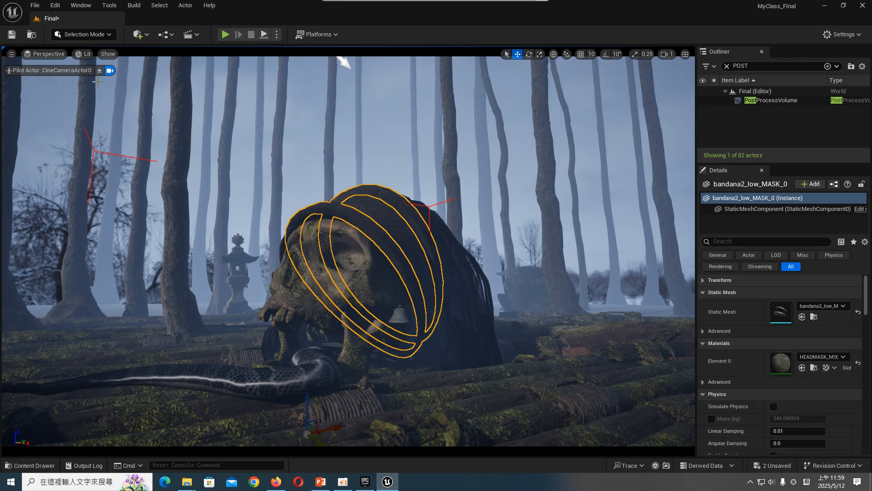
- Stop piloting CineCameraActor0, adjust the blackberry plant's position in the eye socket from close up, and deselect it
left_click(100, 71)
right_click_drag(346, 264, 343, 320)
key("w")
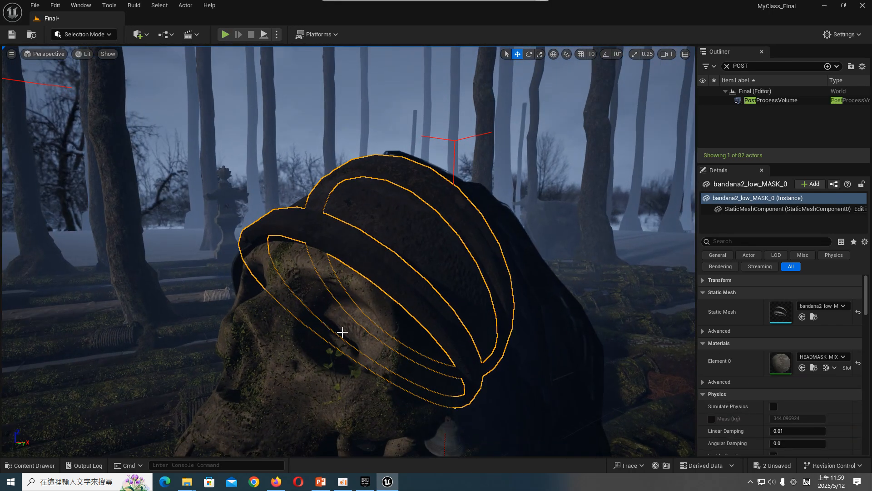
left_click(344, 320)
middle_click_drag(344, 320, 339, 339)
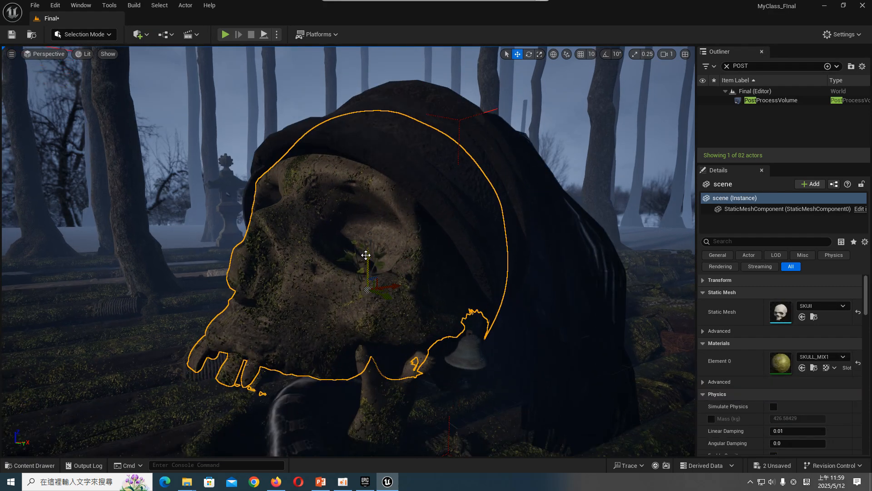
left_click(361, 244)
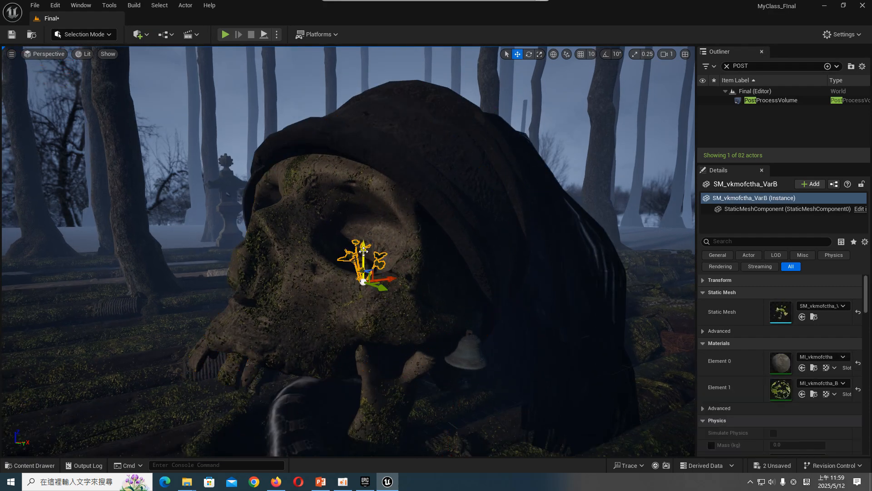
key("Escape")
middle_click_drag(415, 301, 415, 345)
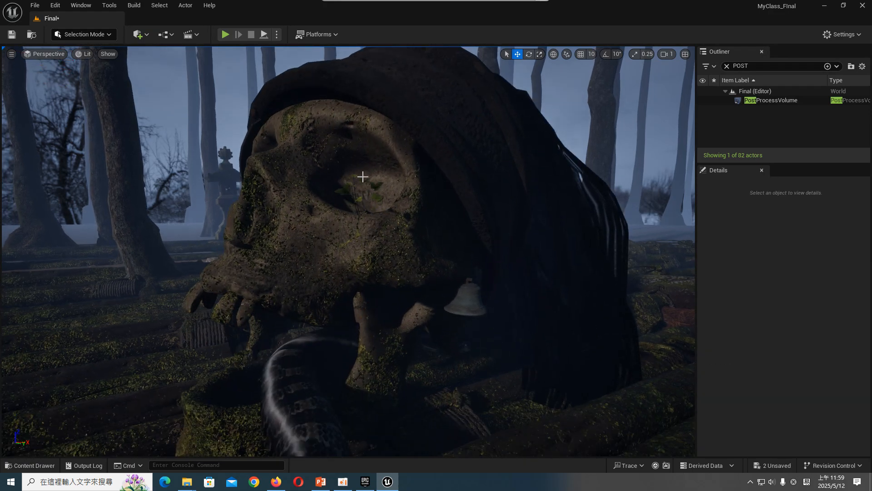
- Add the SM_vkmofctha_VarC blackberry plant to the skull's eye socket and return to the CineCameraActor0 view
left_click(48, 461)
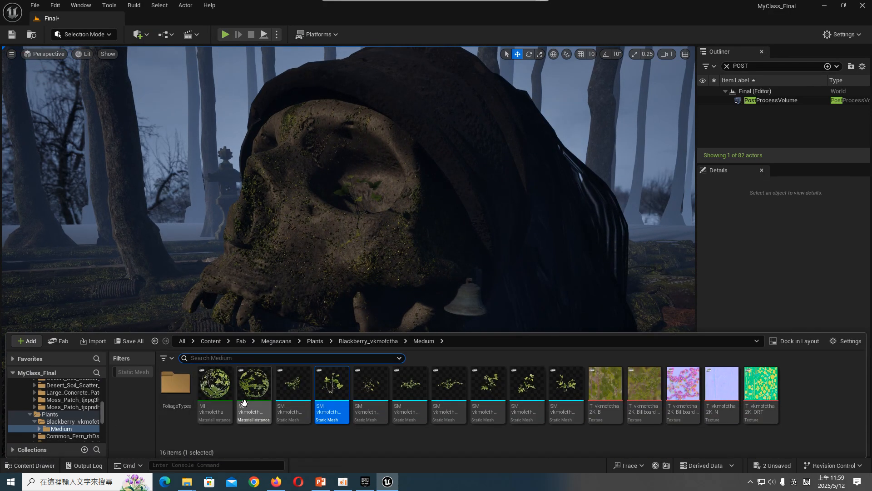
left_click_drag(380, 391, 110, 69)
left_click(48, 53)
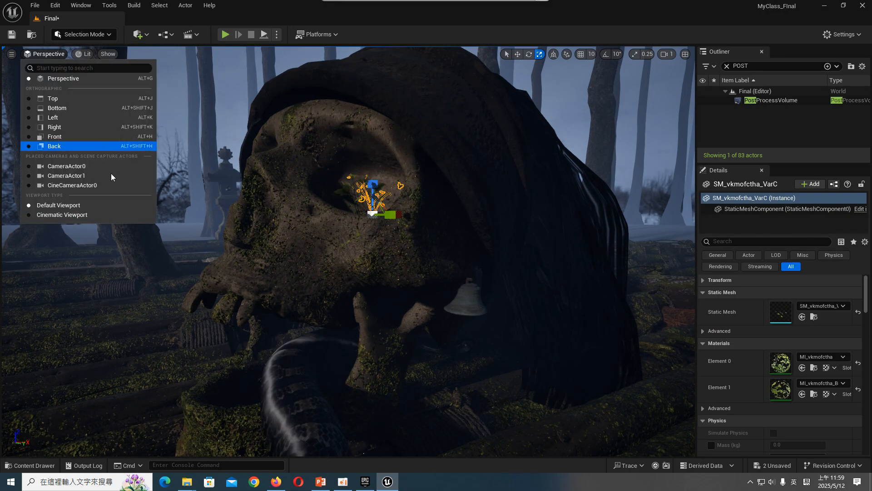
left_click(111, 181)
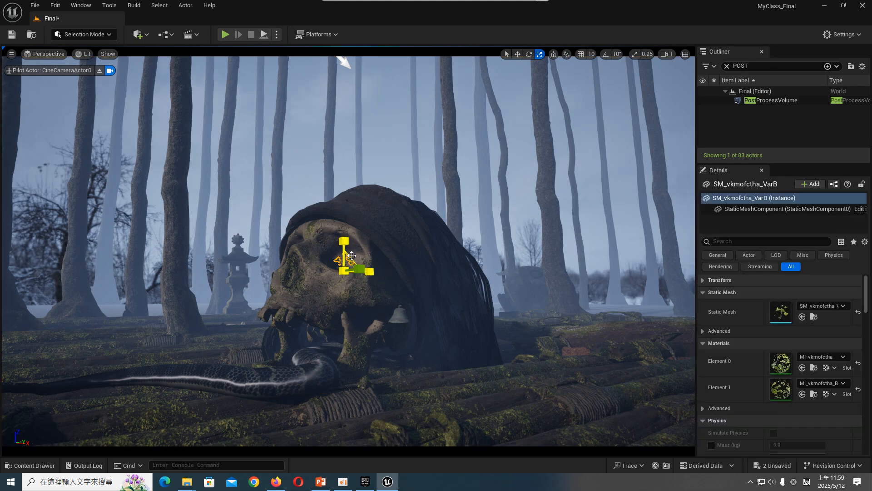
- Clear the Outliner search, select SM_vkmofctha_VarC, scale it up in the eye socket, and deselect it
left_click(726, 66)
left_click(787, 141)
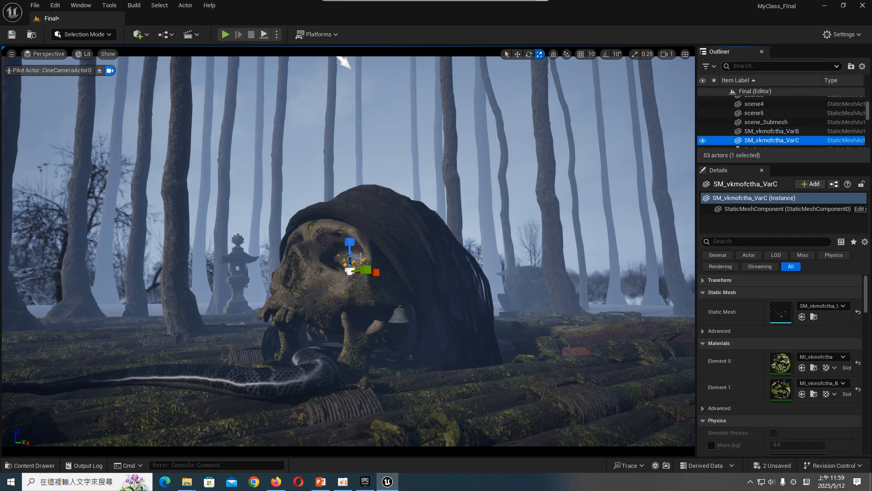
left_click_drag(349, 244, 350, 231)
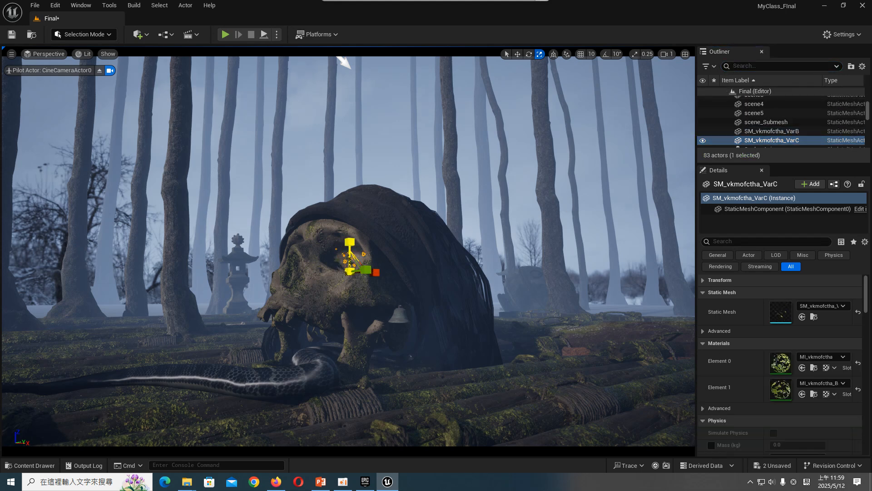
left_click_drag(349, 271, 354, 265)
left_click_drag(381, 178, 384, 162)
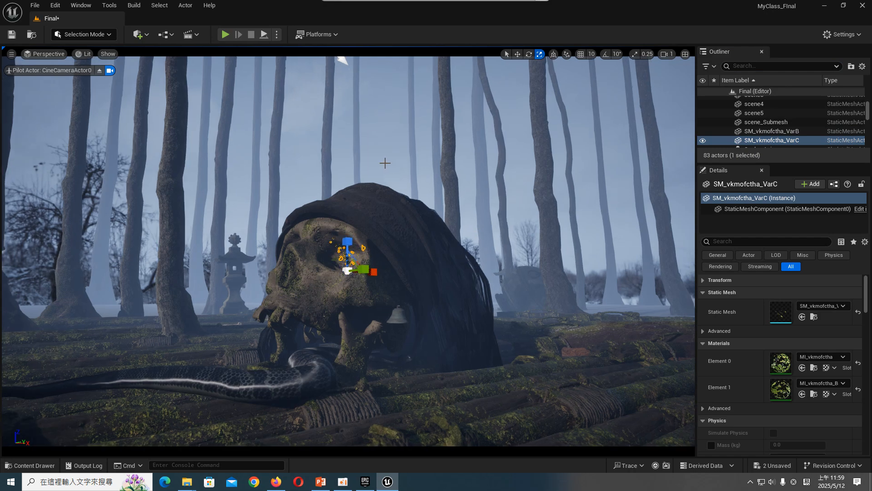
left_click(386, 162)
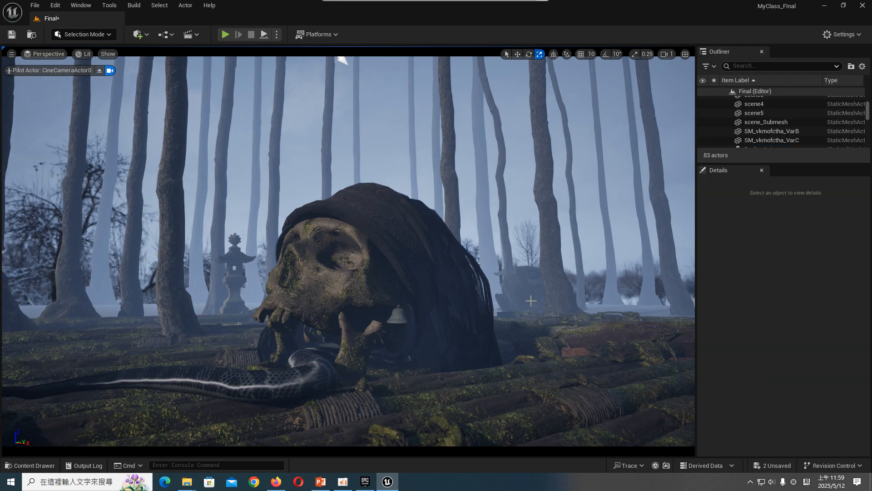
- Stop piloting CineCameraActor0 and frame the skull in the free perspective view
left_click(99, 70)
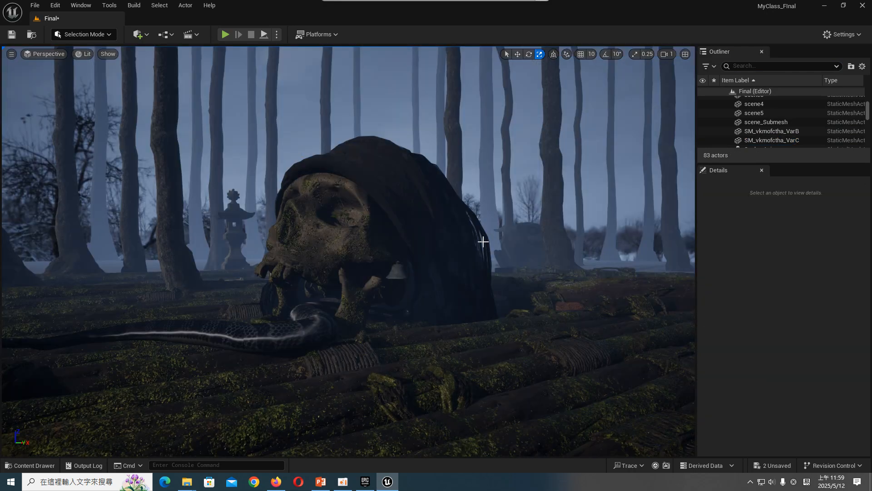
right_click_drag(369, 247, 365, 232)
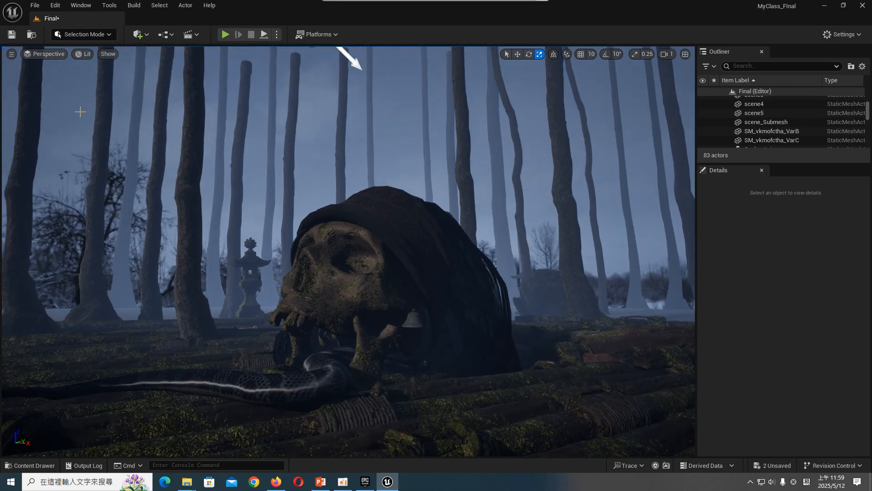